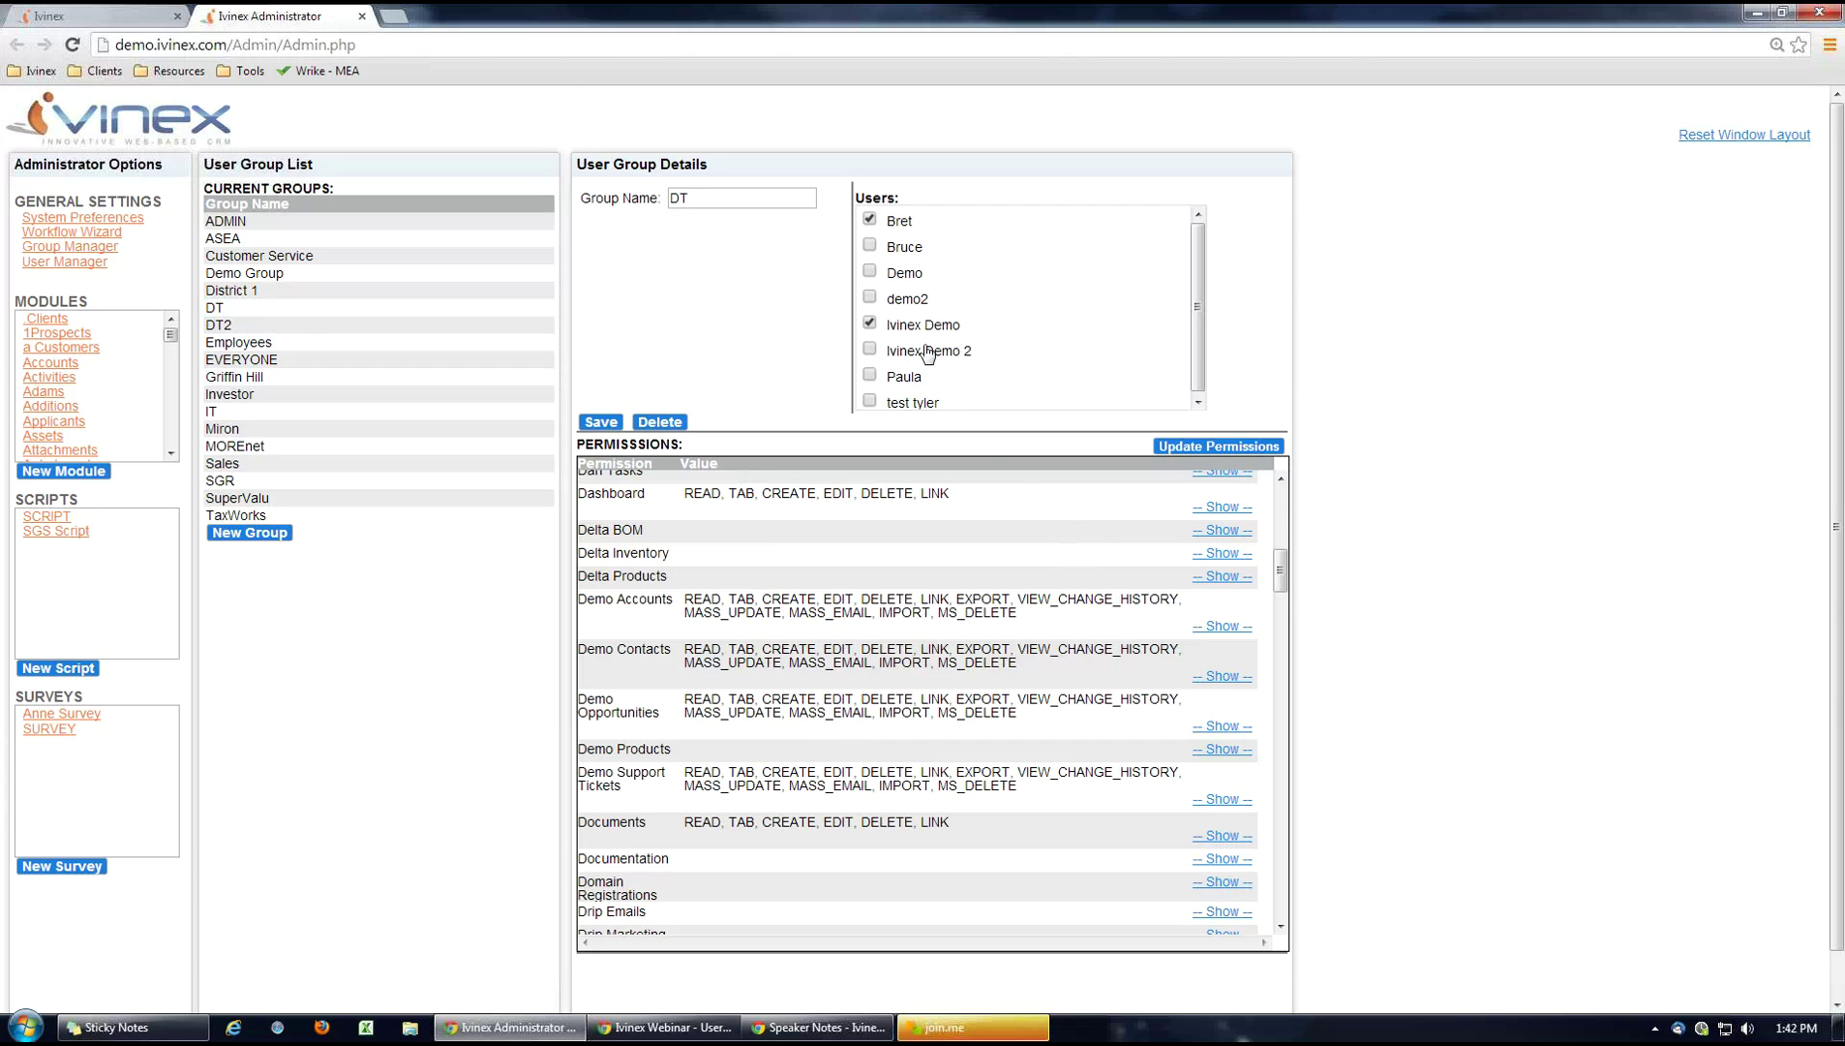
# Open the ADMIN group and examine its members and full permission list, including the EMAIL, ADMIN, UNDELETE and API entries.
pyautogui.click(286, 224)
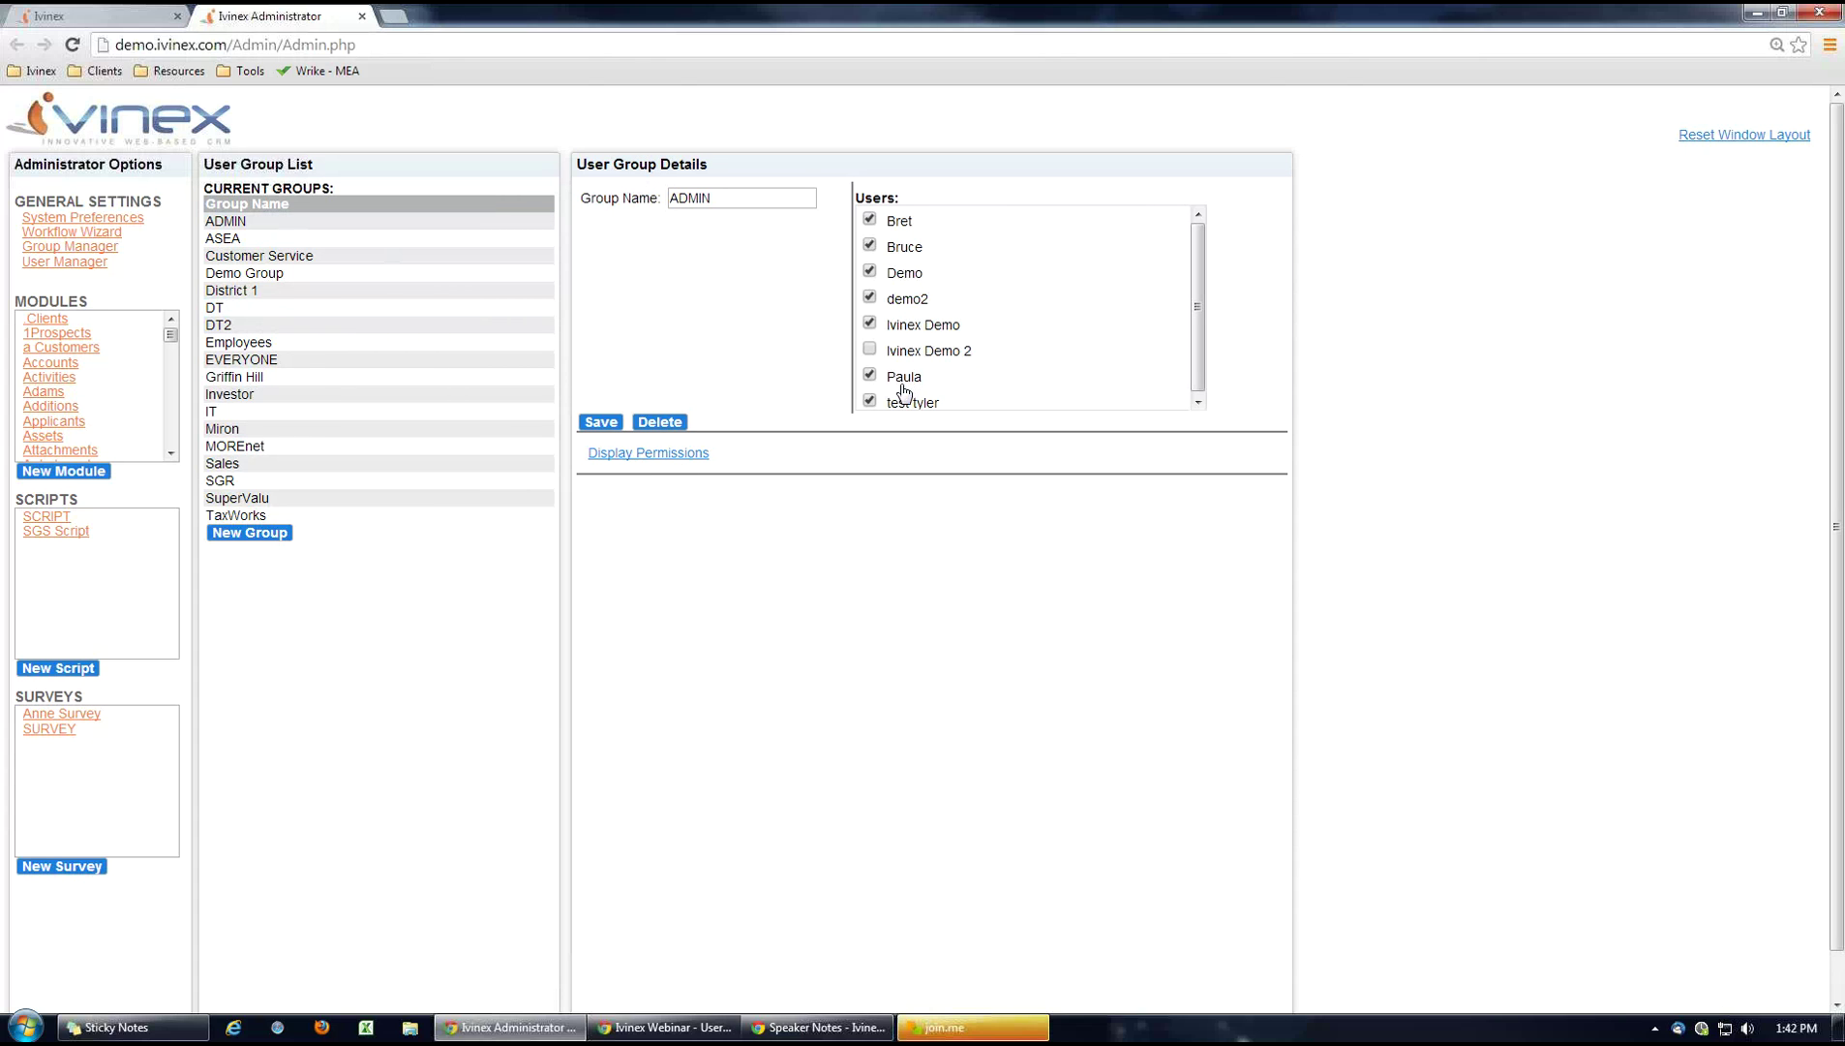
pyautogui.click(625, 455)
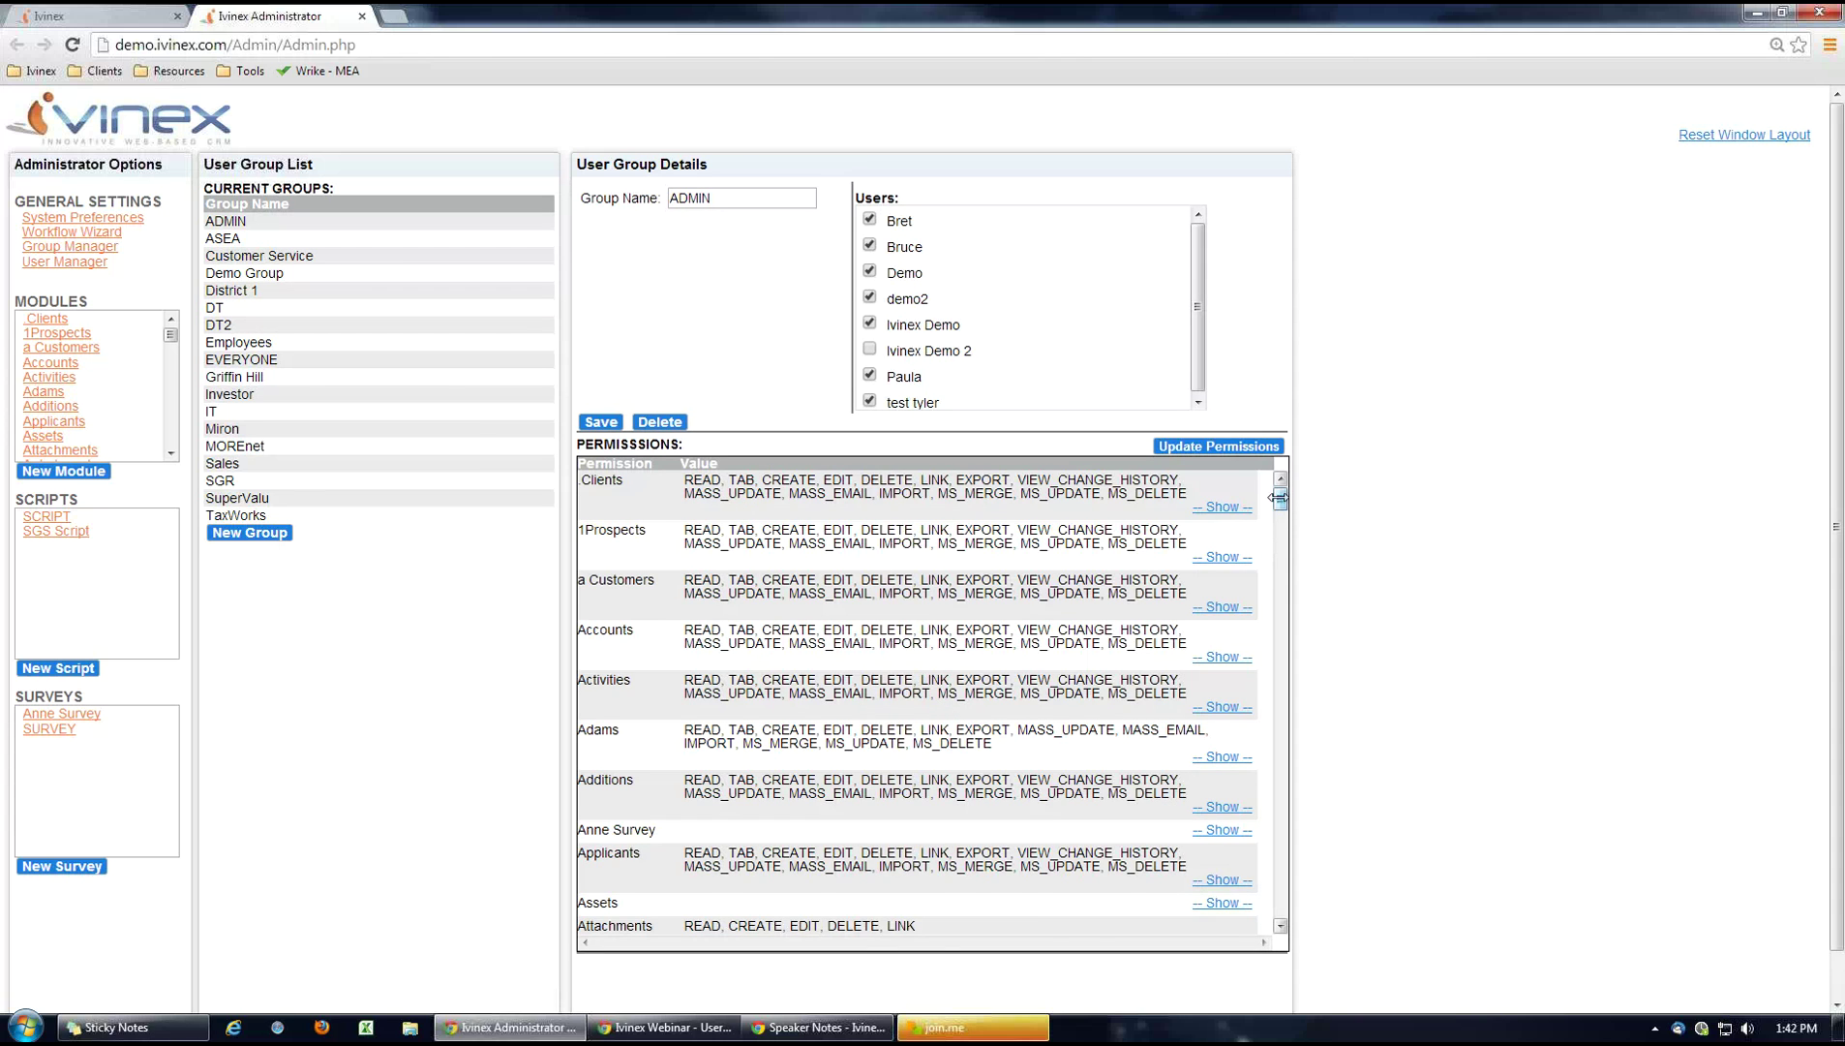
pyautogui.moveTo(1278, 498); pyautogui.dragTo(1284, 921)
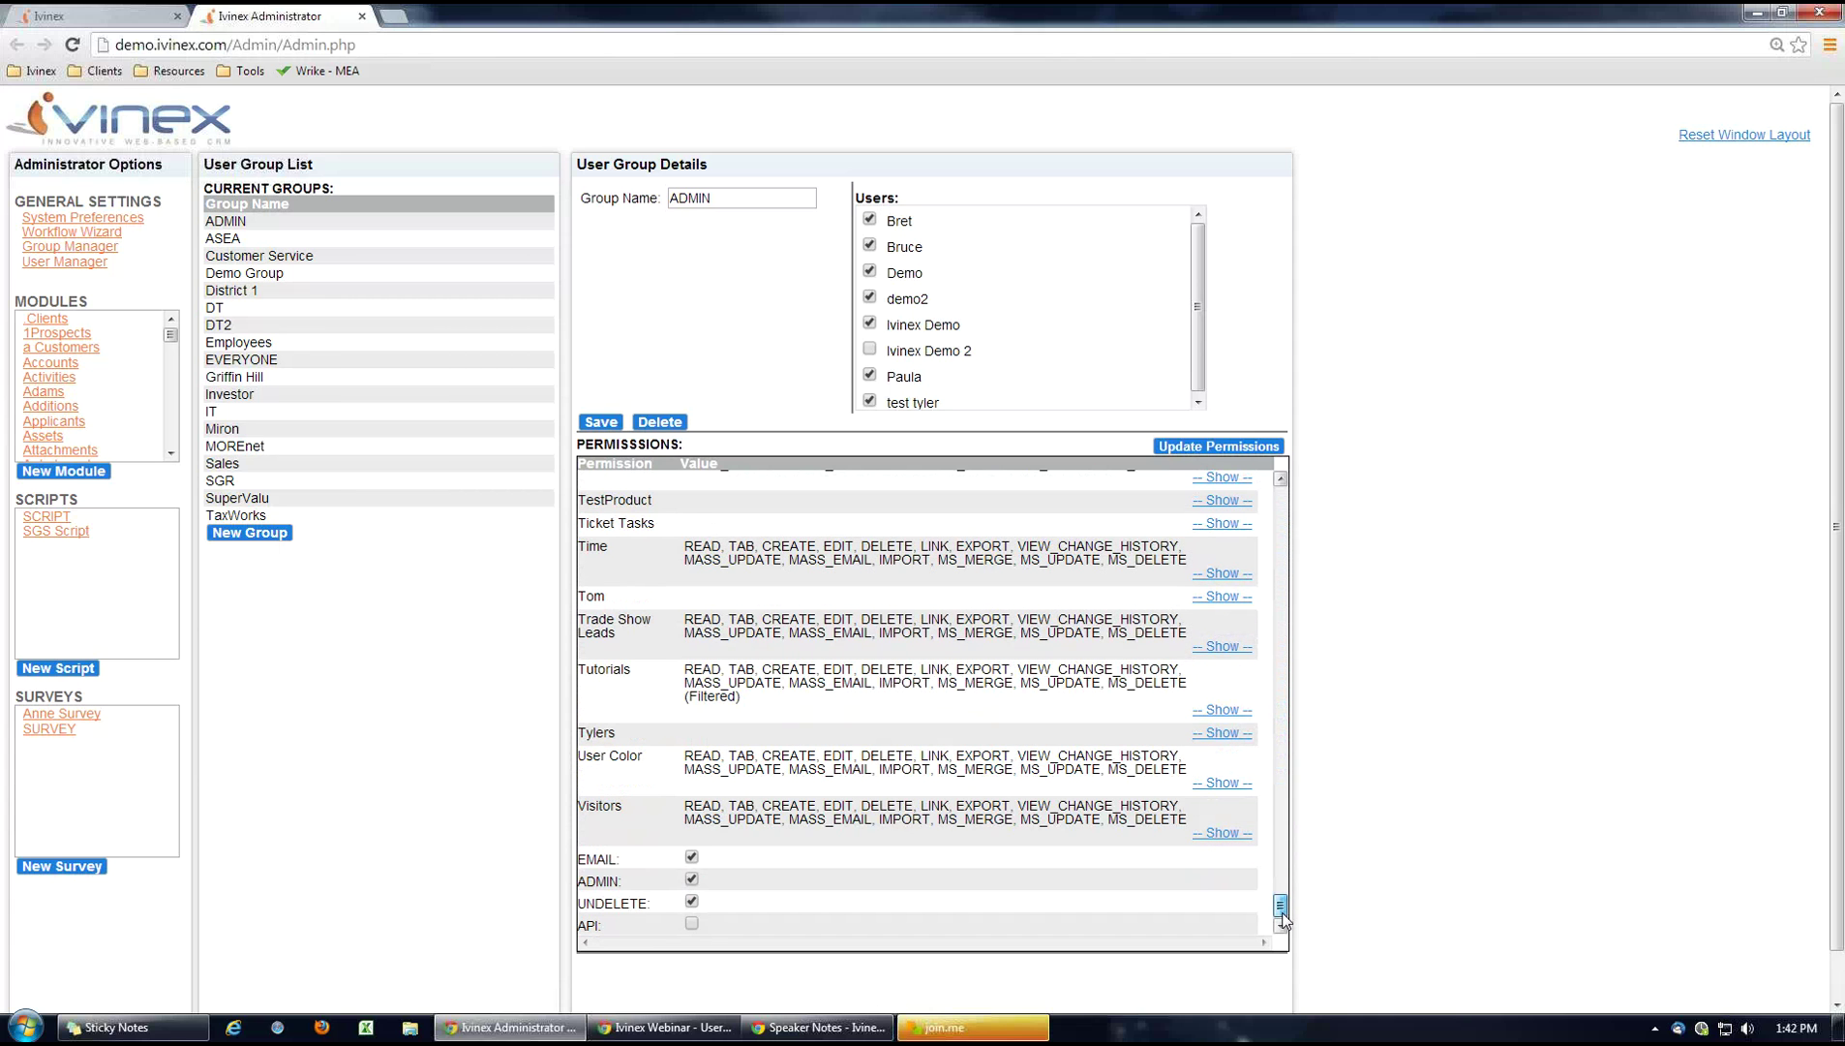
pyautogui.moveTo(1282, 914); pyautogui.dragTo(1274, 483)
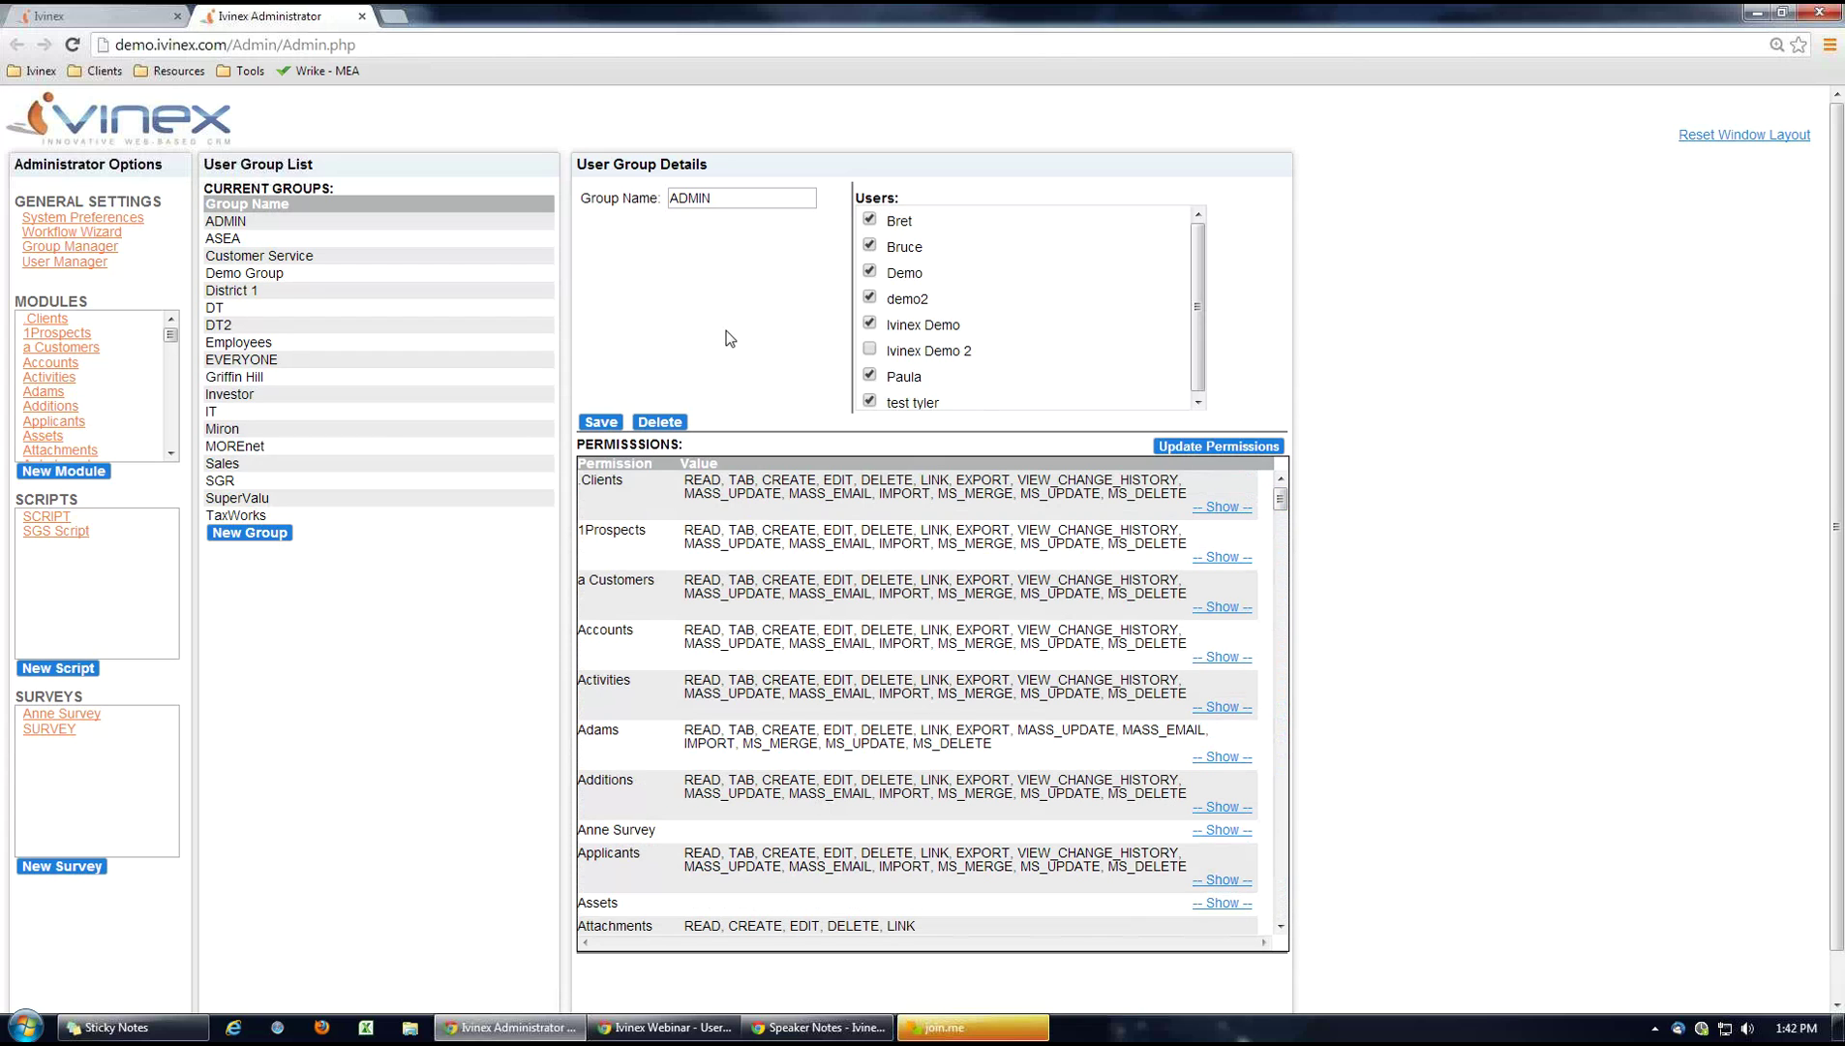
# Open the Ivinex Demo user in the User Manager and examine its user groups, login details and group-derived permissions.
pyautogui.click(65, 265)
pyautogui.click(326, 356)
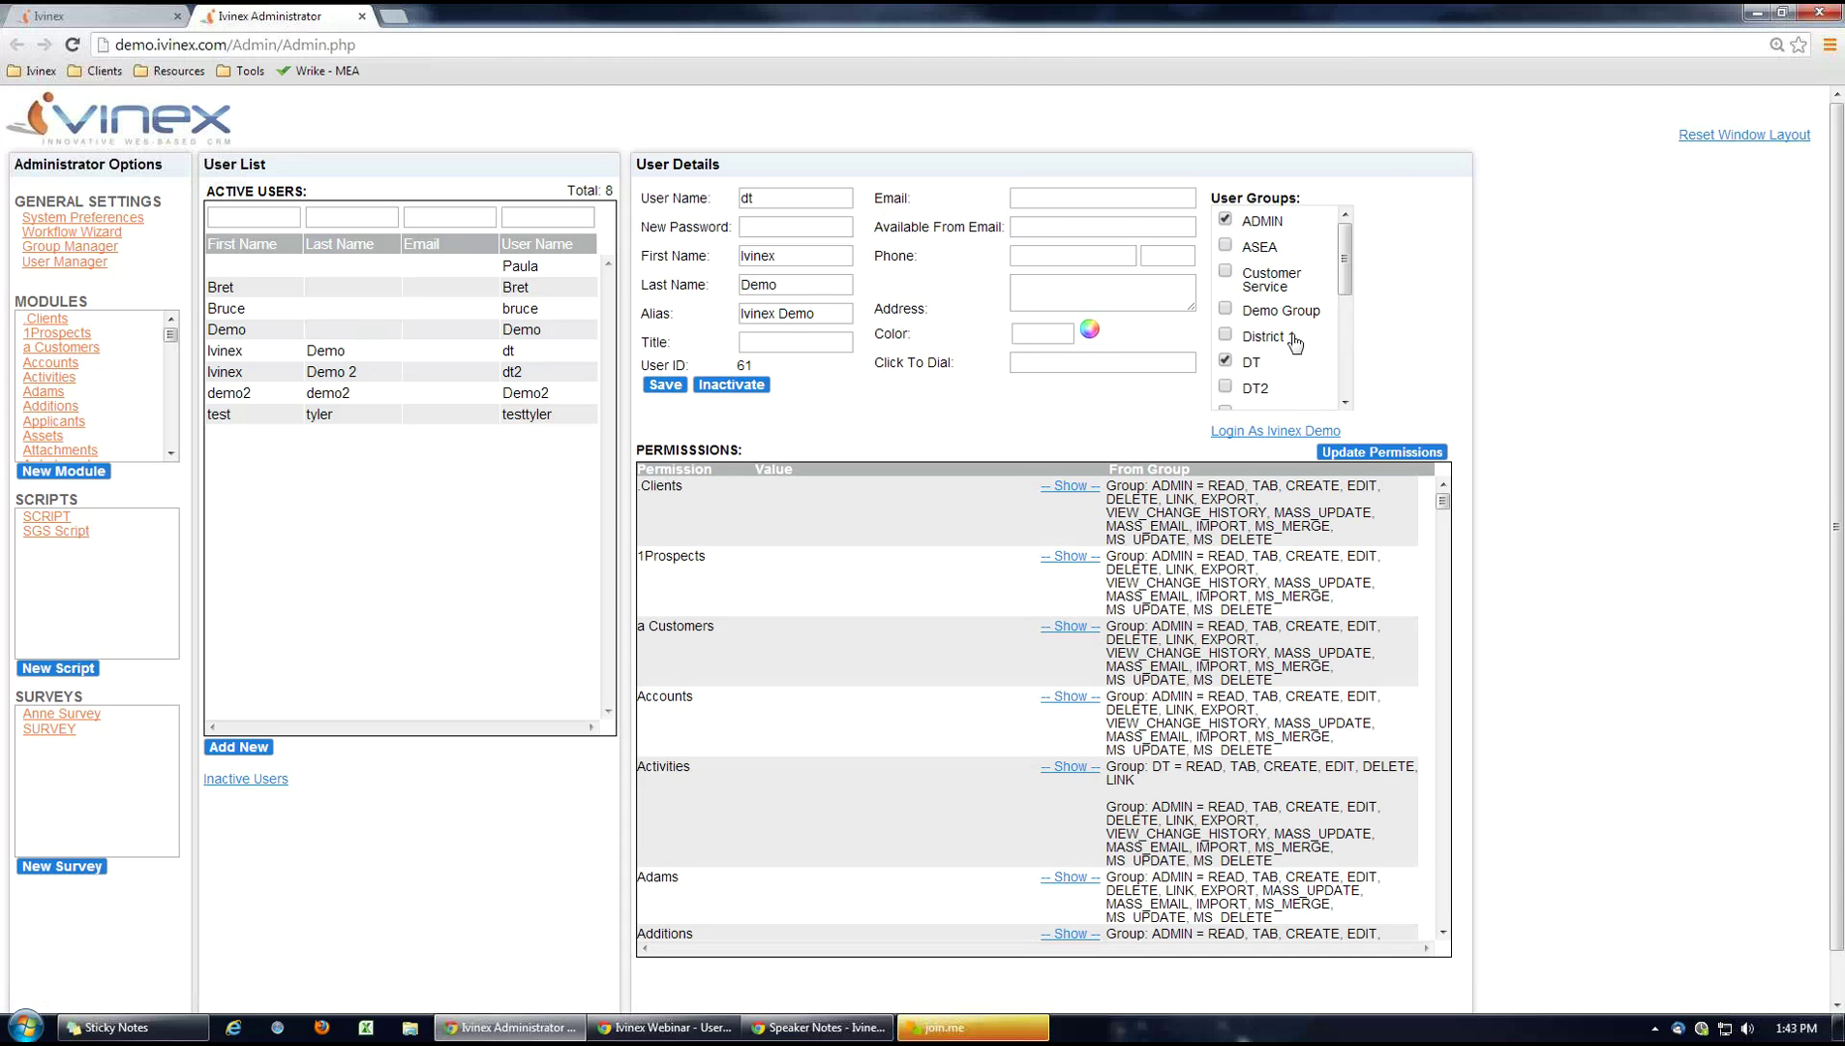
pyautogui.moveTo(1342, 249)
pyautogui.mouseDown()
pyautogui.moveTo(1344, 375)
pyautogui.moveTo(1344, 262)
pyautogui.mouseUp()
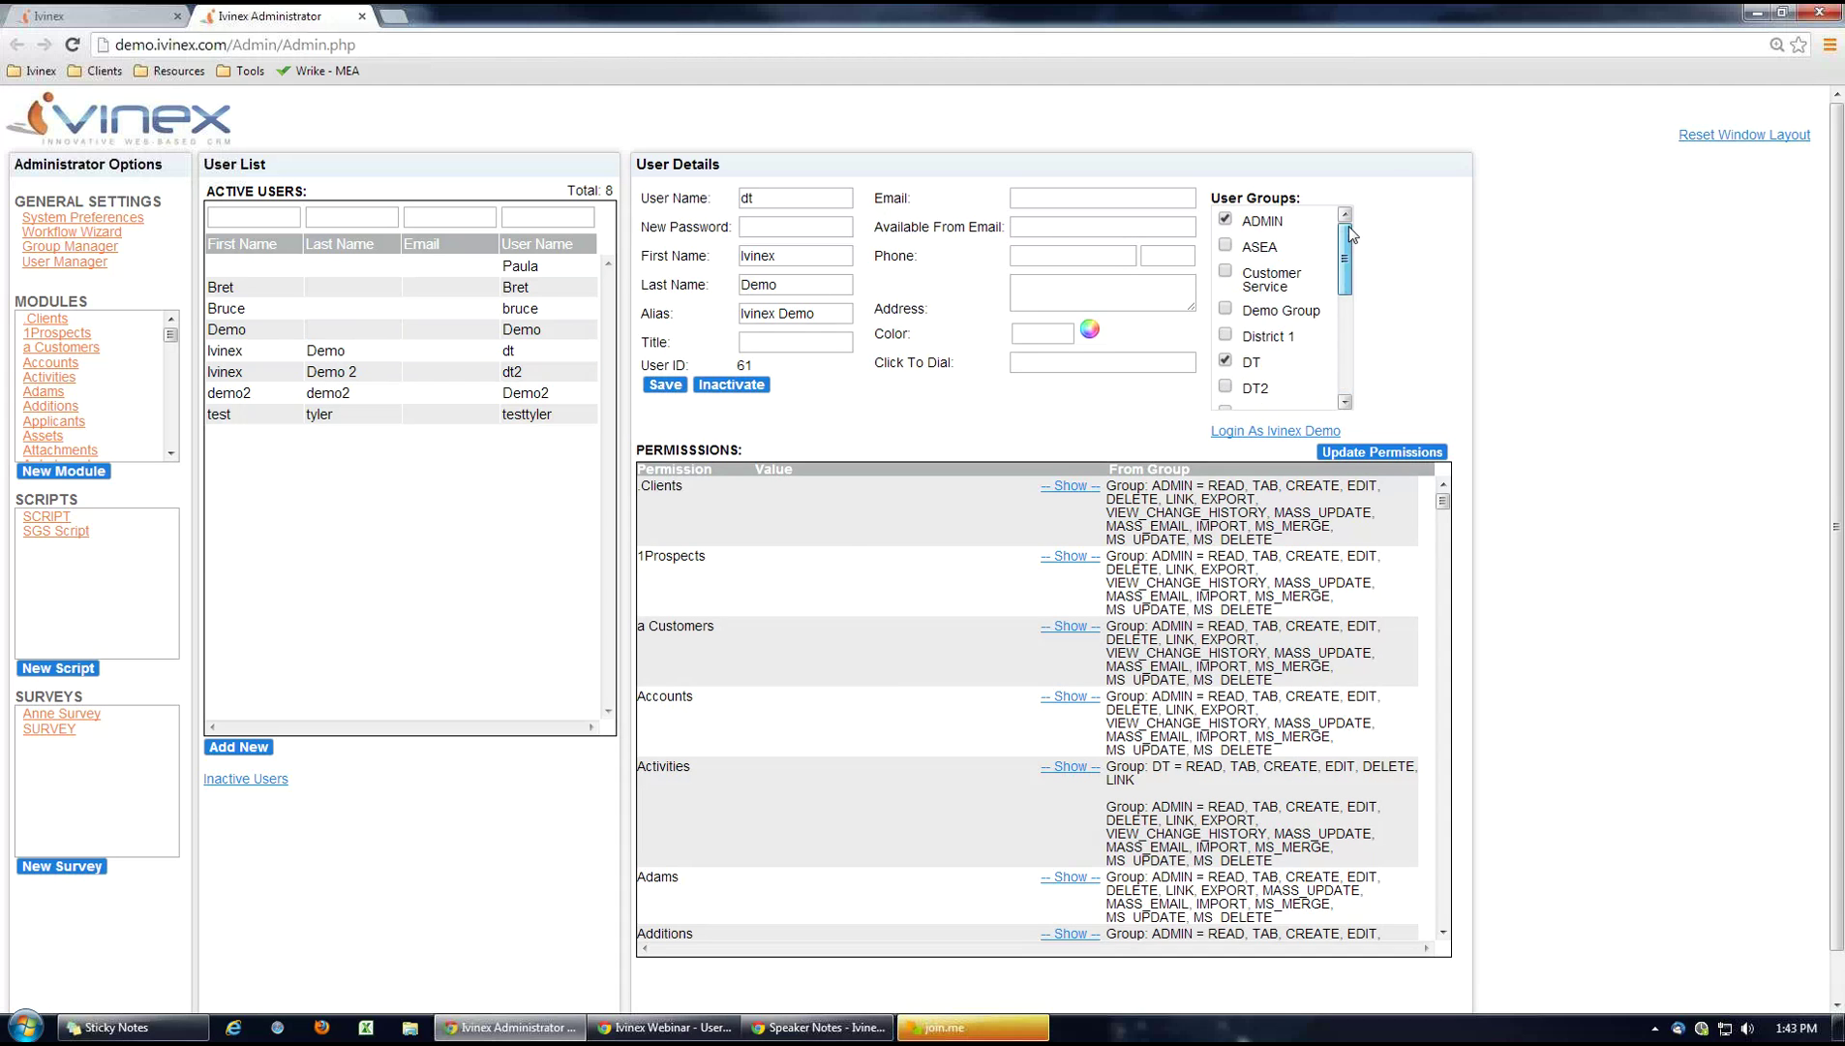
pyautogui.click(1226, 361)
pyautogui.doubleClick(759, 199)
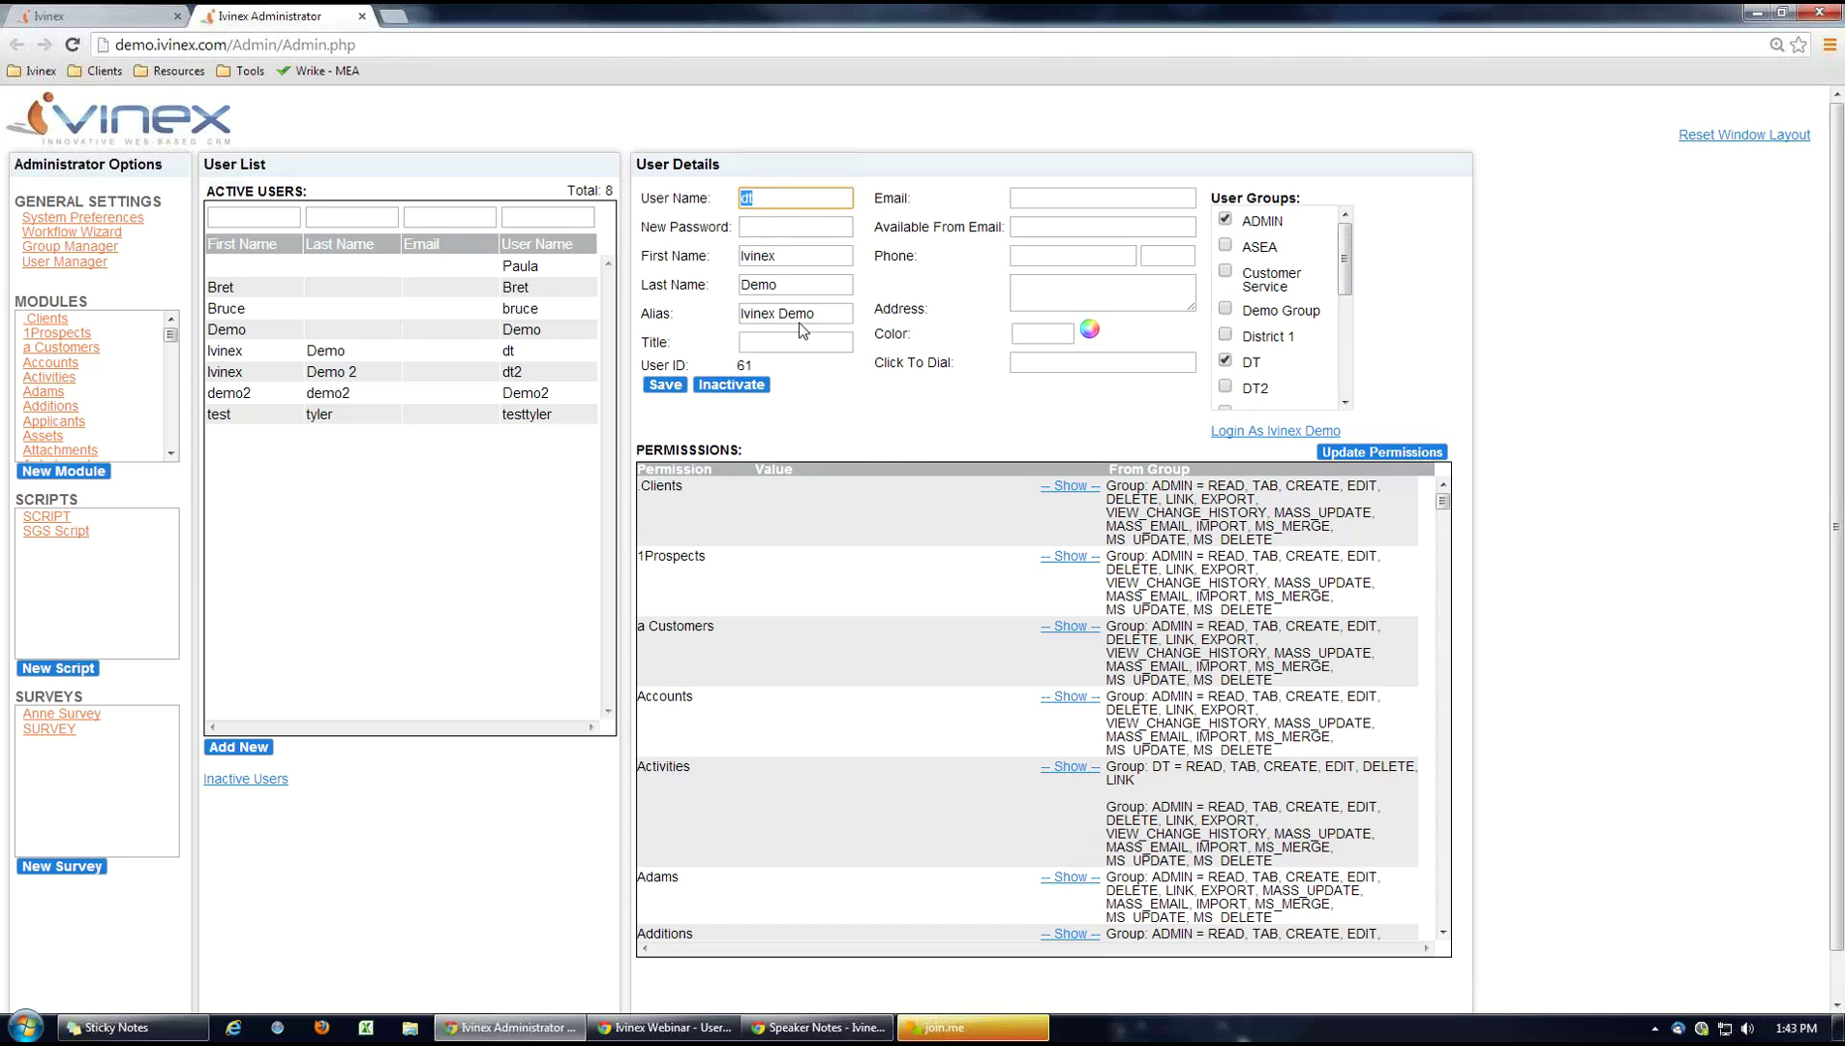
pyautogui.click(894, 455)
pyautogui.moveTo(1187, 470); pyautogui.dragTo(1113, 465)
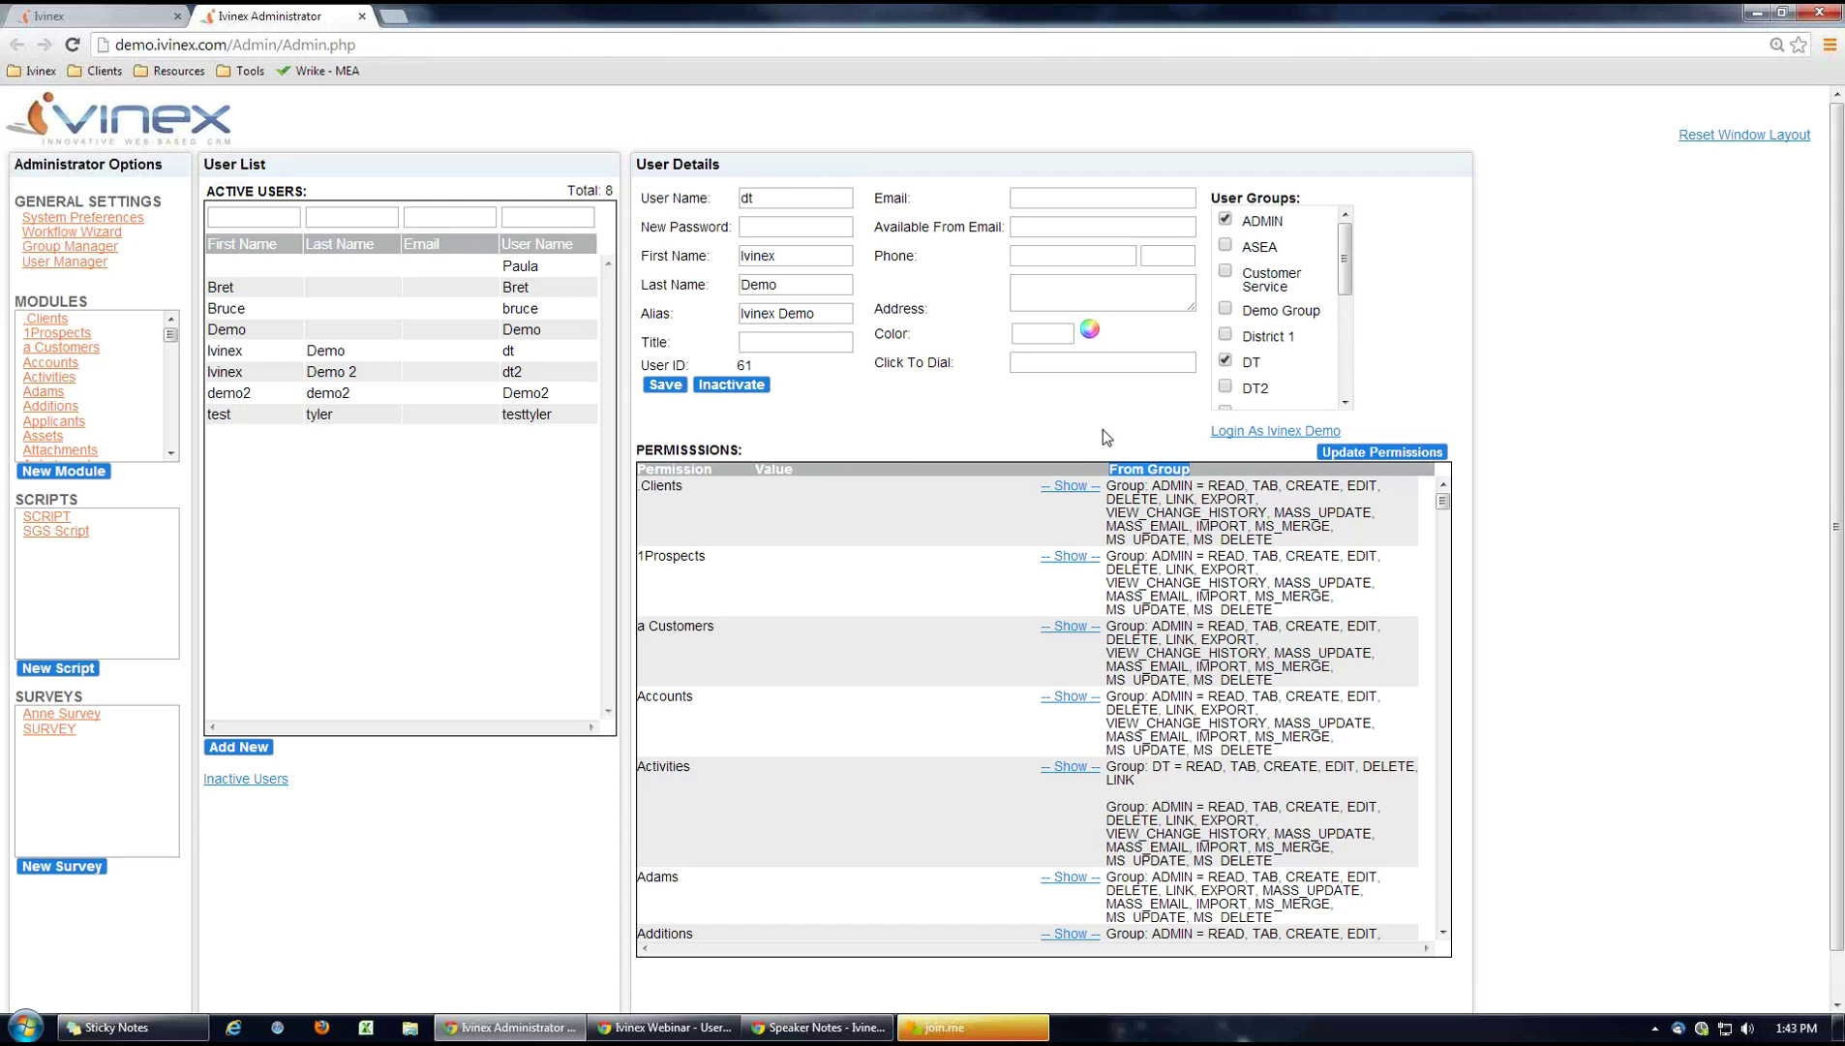
pyautogui.click(1103, 430)
# Compare the Documents permissions that the Ivinex Demo user receives from the DT group and the ADMIN group.
pyautogui.moveTo(1444, 505); pyautogui.dragTo(1440, 585)
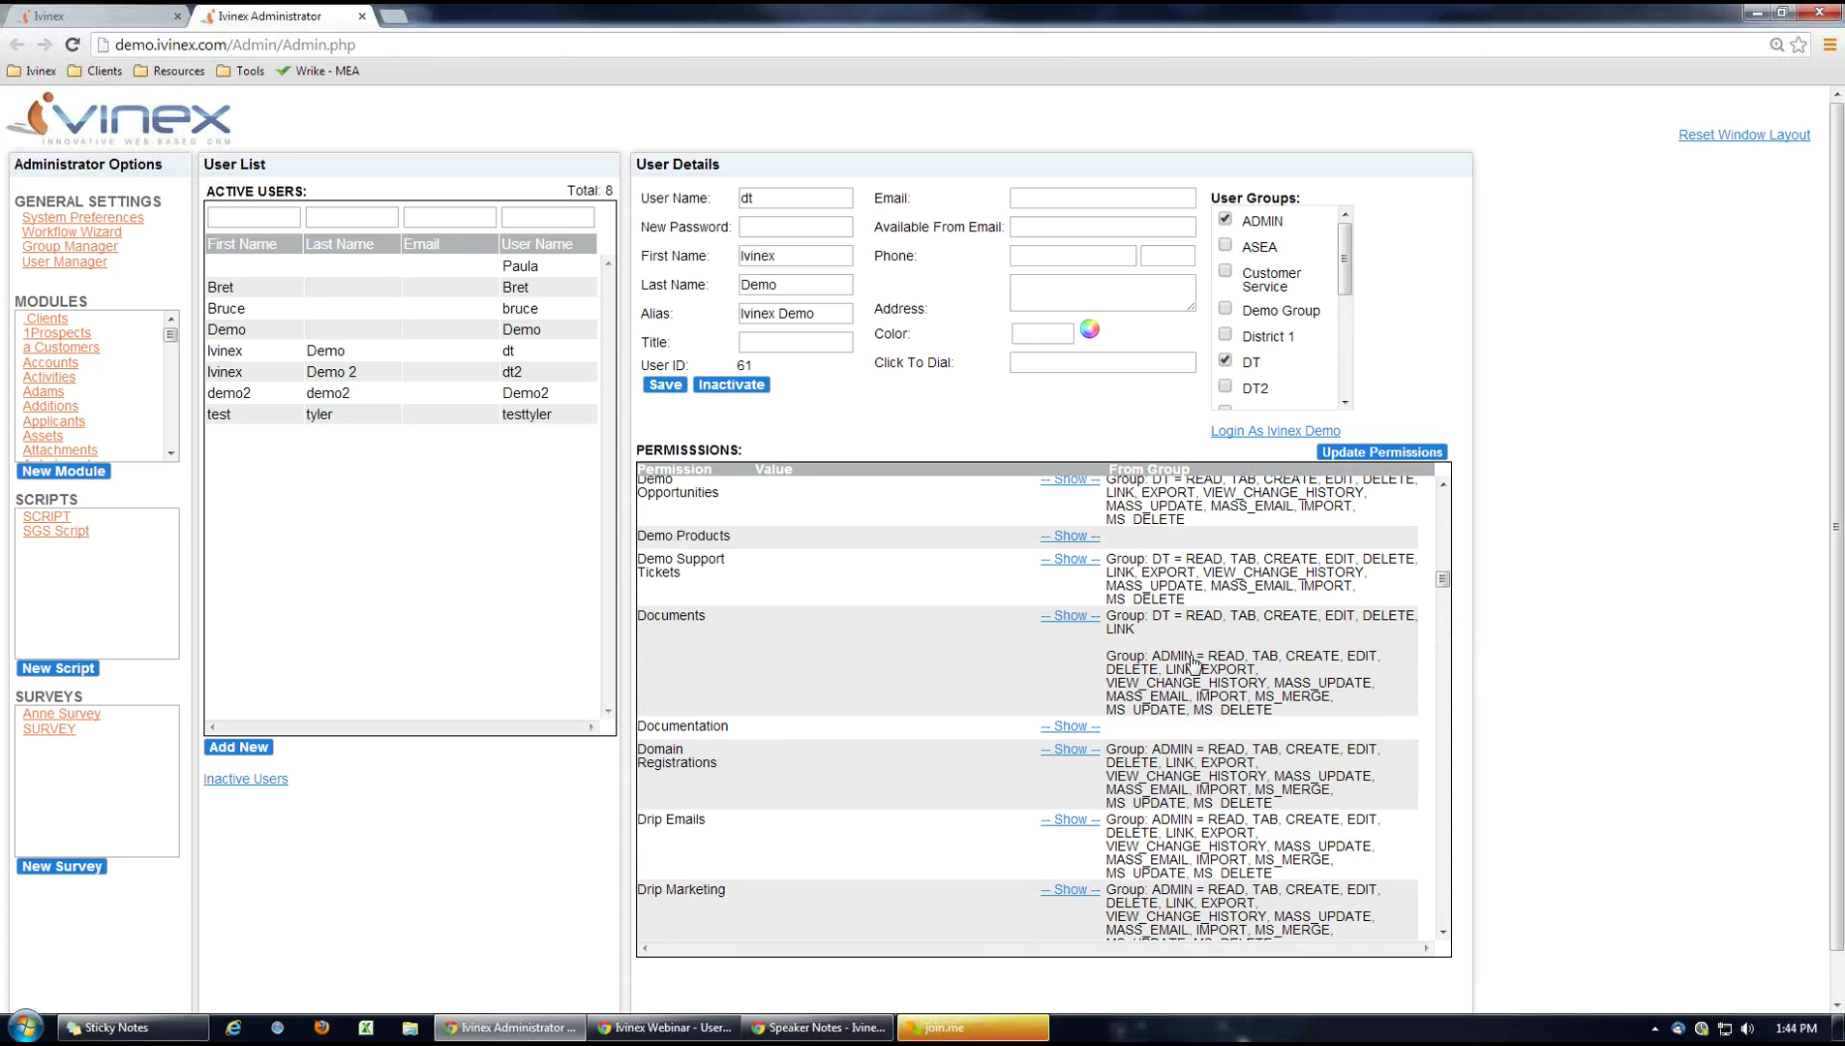
pyautogui.moveTo(1195, 661); pyautogui.dragTo(1111, 657)
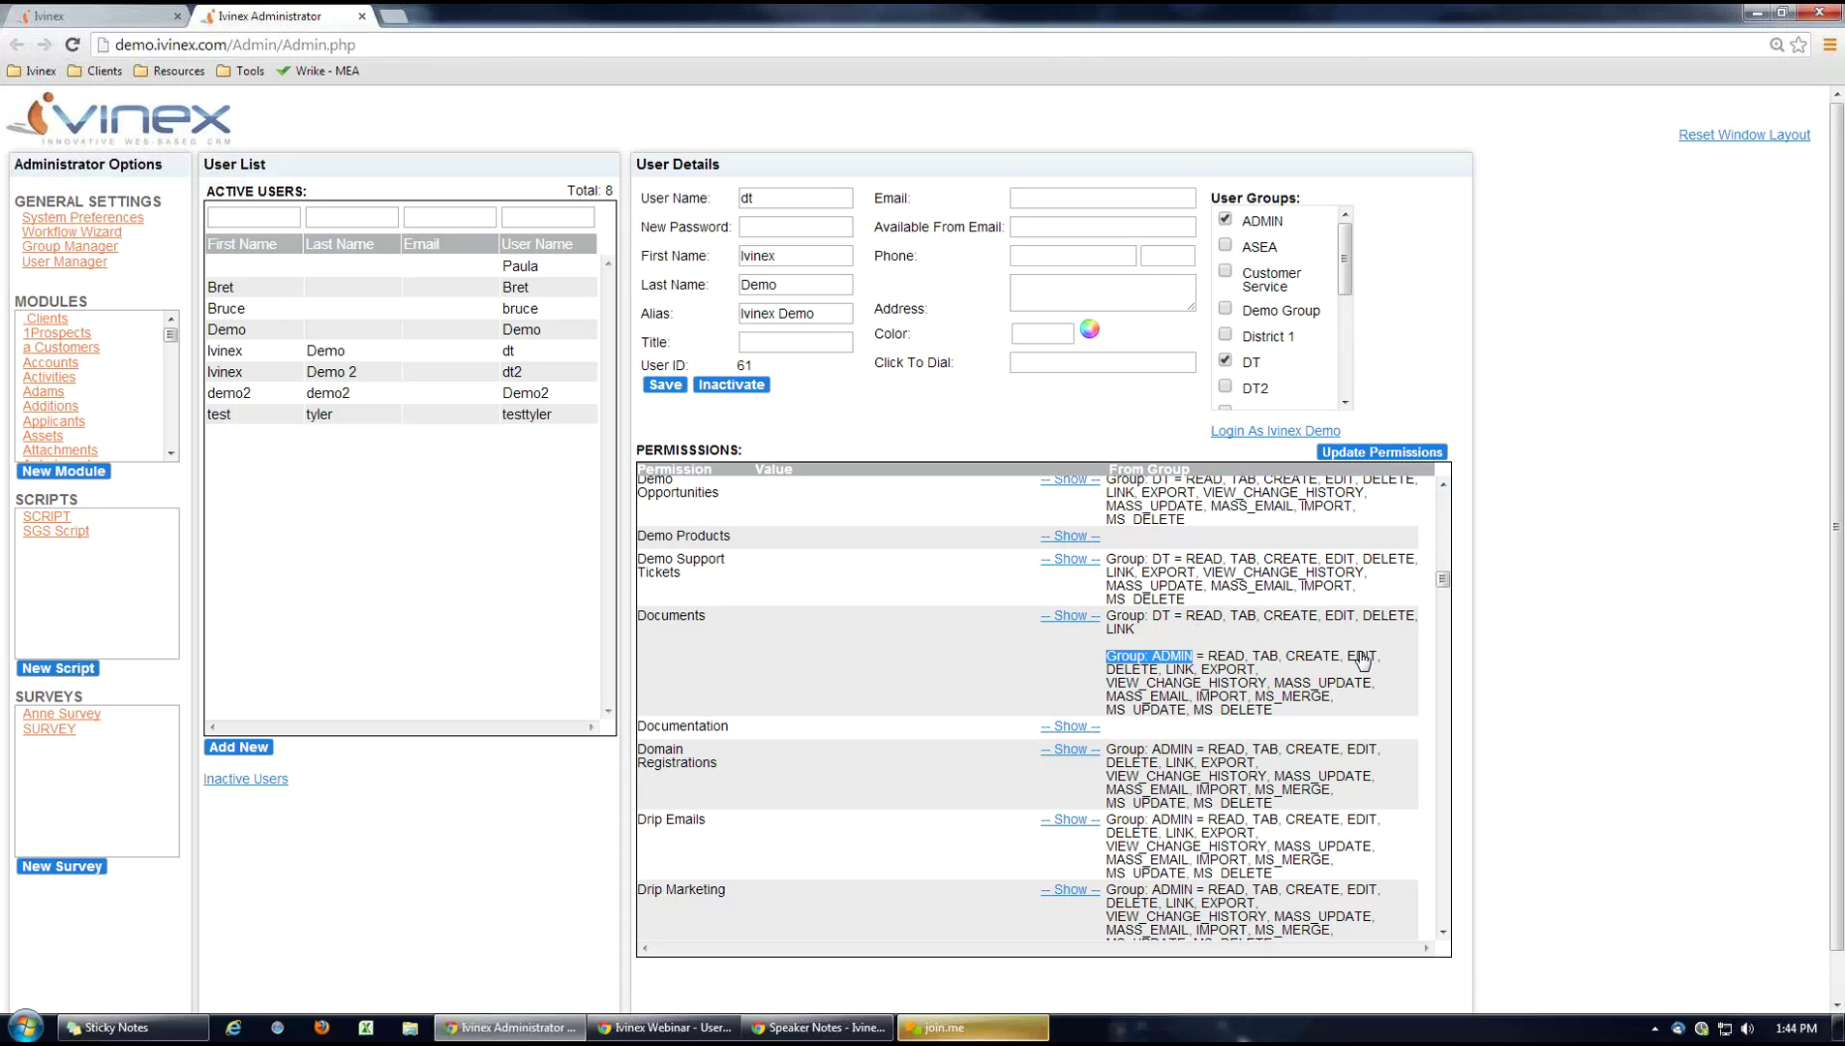
pyautogui.click(1212, 641)
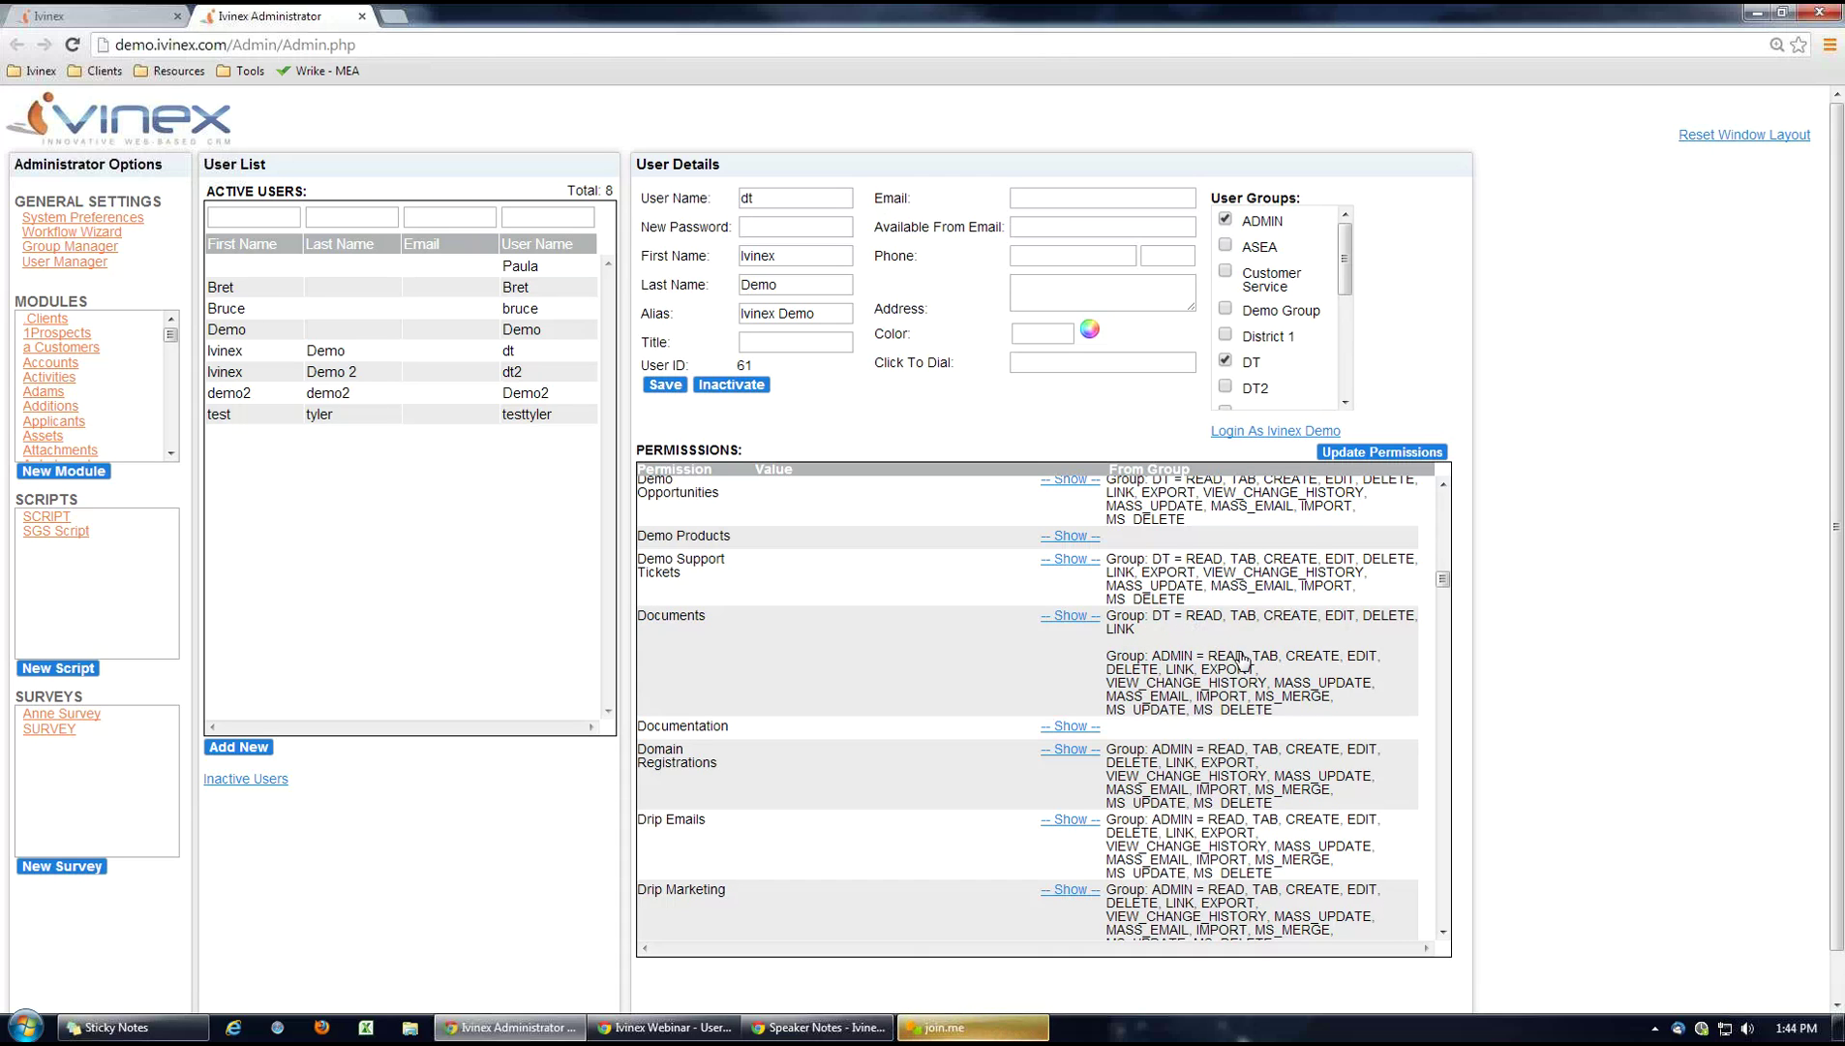
pyautogui.doubleClick(1192, 618)
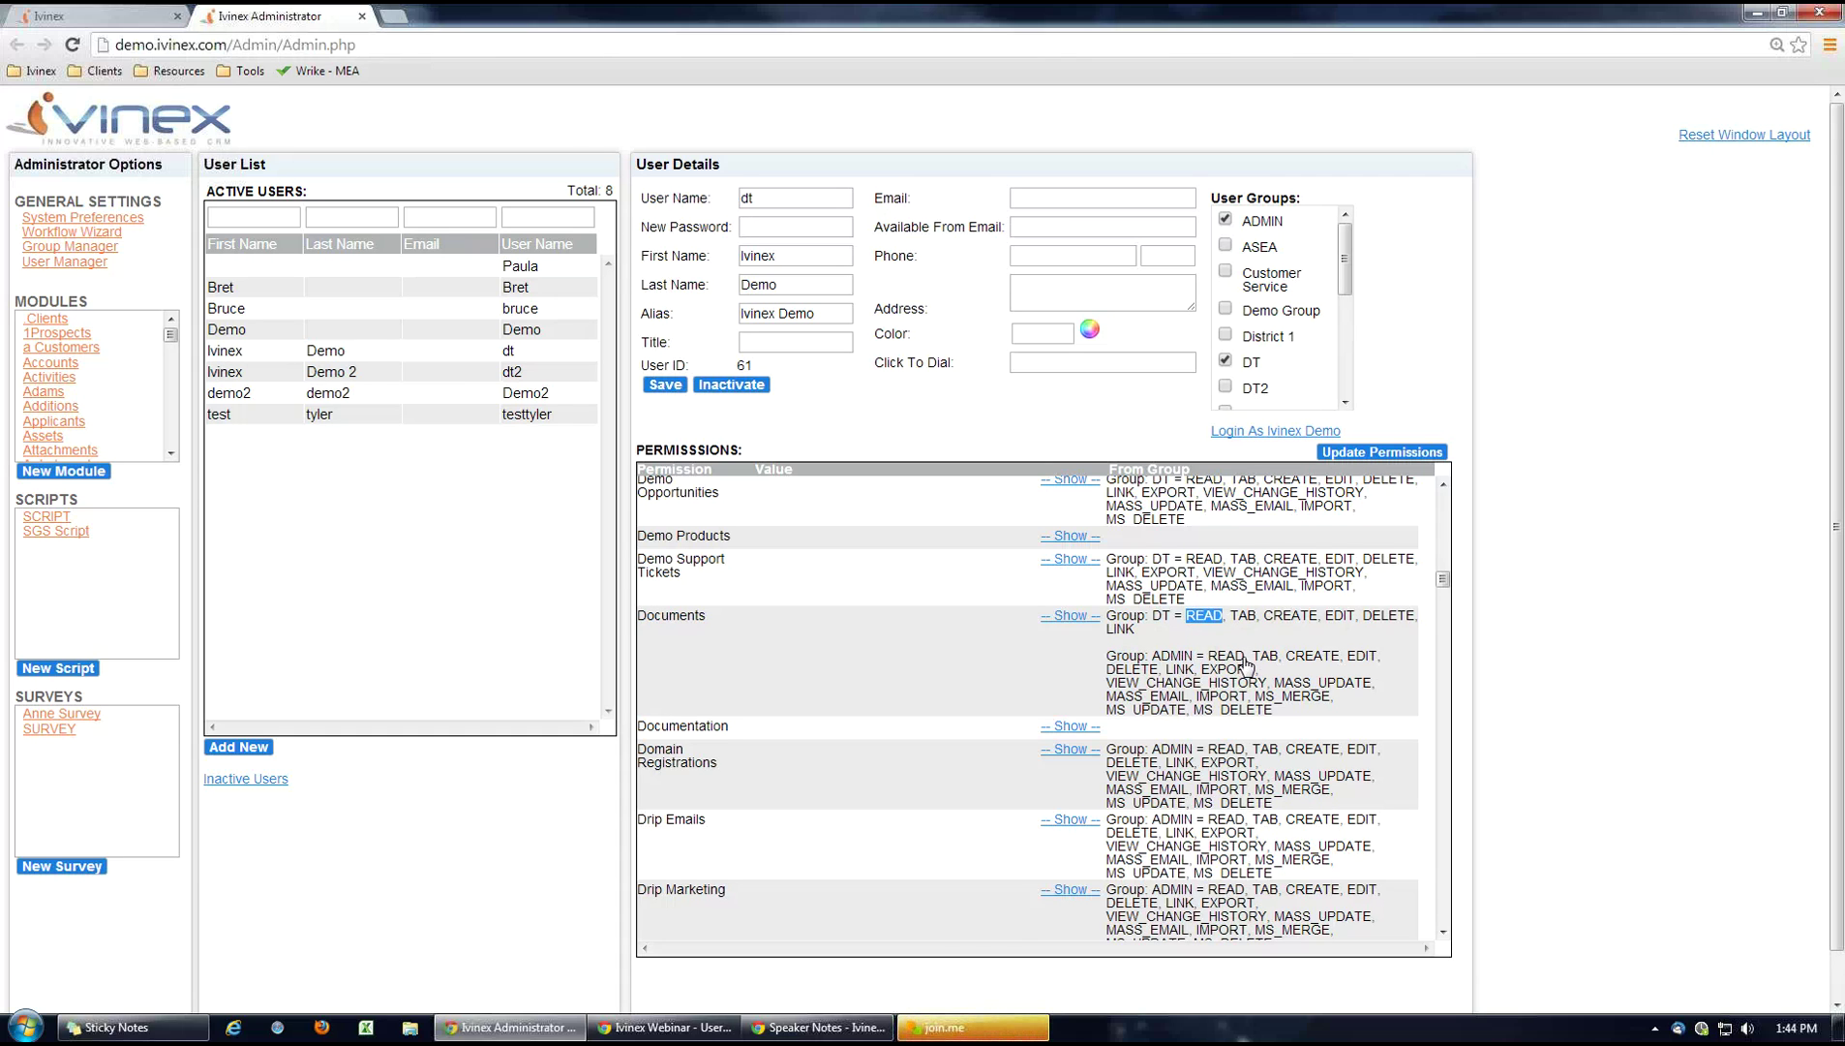
pyautogui.moveTo(1245, 664); pyautogui.dragTo(1201, 658)
pyautogui.moveTo(1224, 620); pyautogui.dragTo(1190, 619)
# Open the Ivinex Demo 2 user and examine the permissions assigned to it directly, down to Demo Opportunities.
pyautogui.click(325, 378)
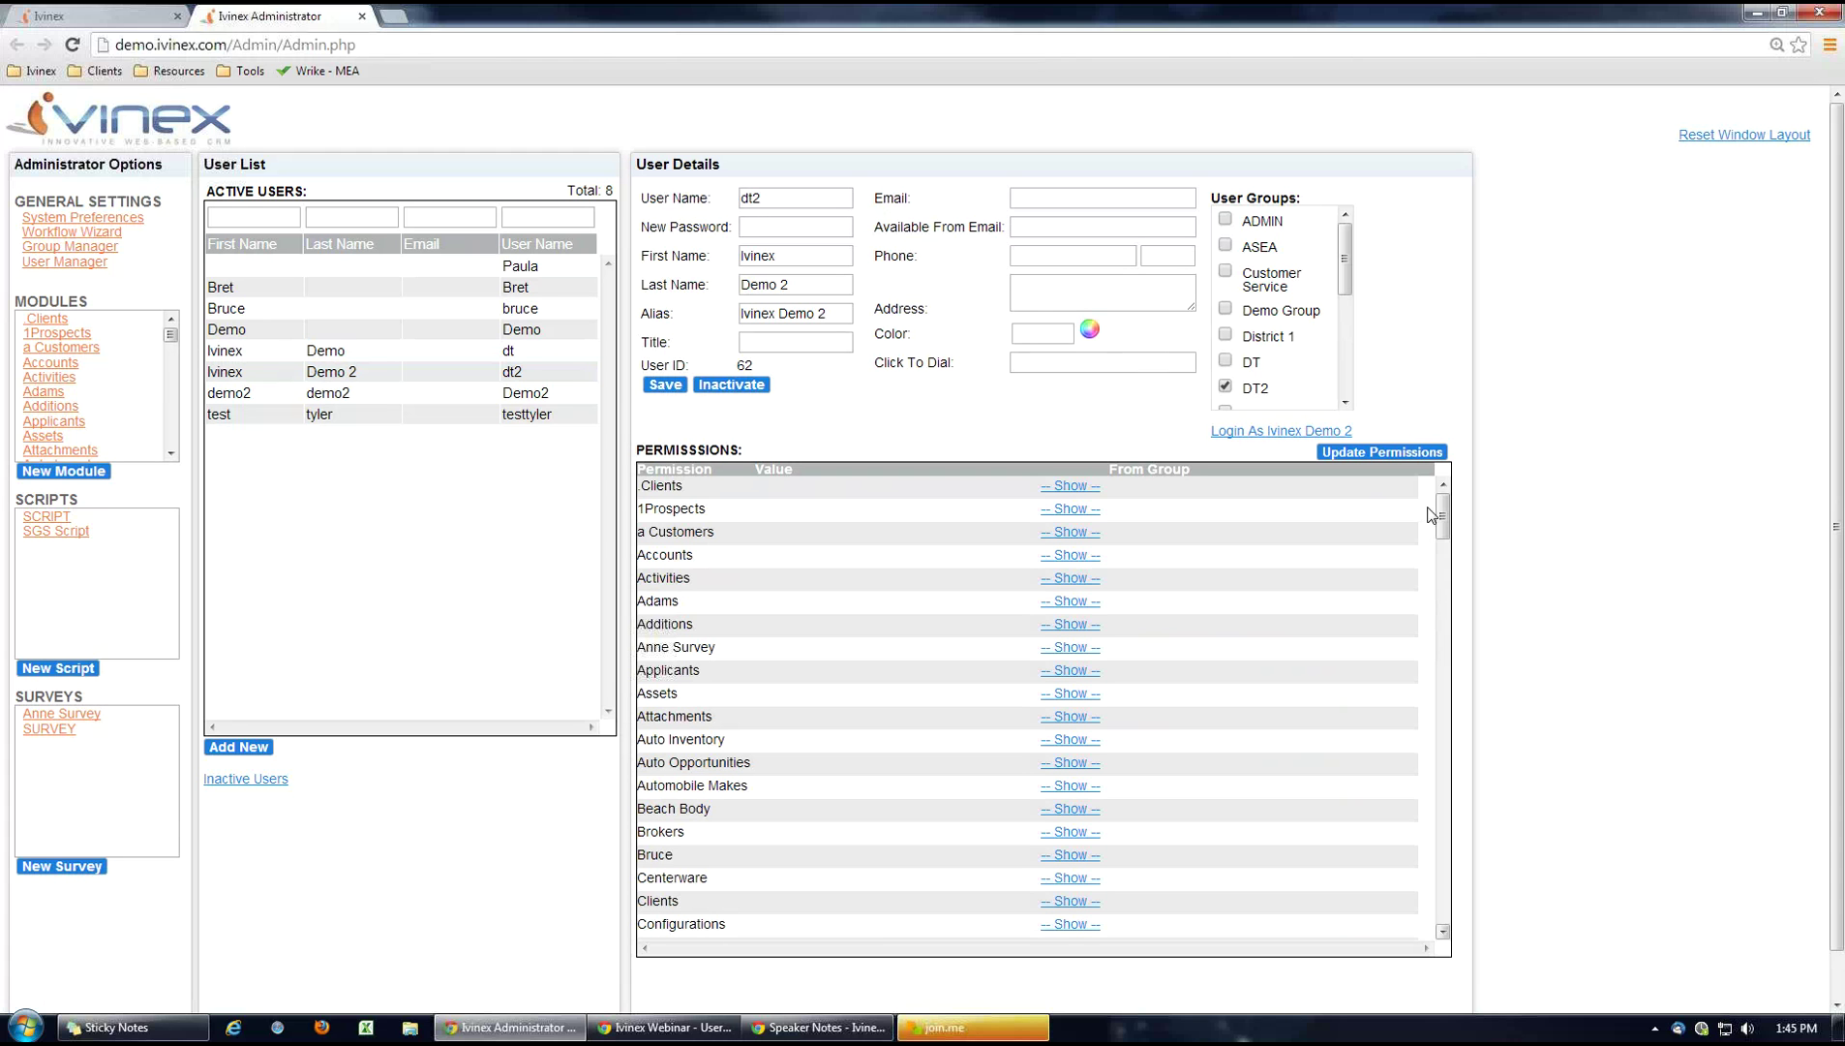
pyautogui.moveTo(1441, 515); pyautogui.dragTo(1442, 581)
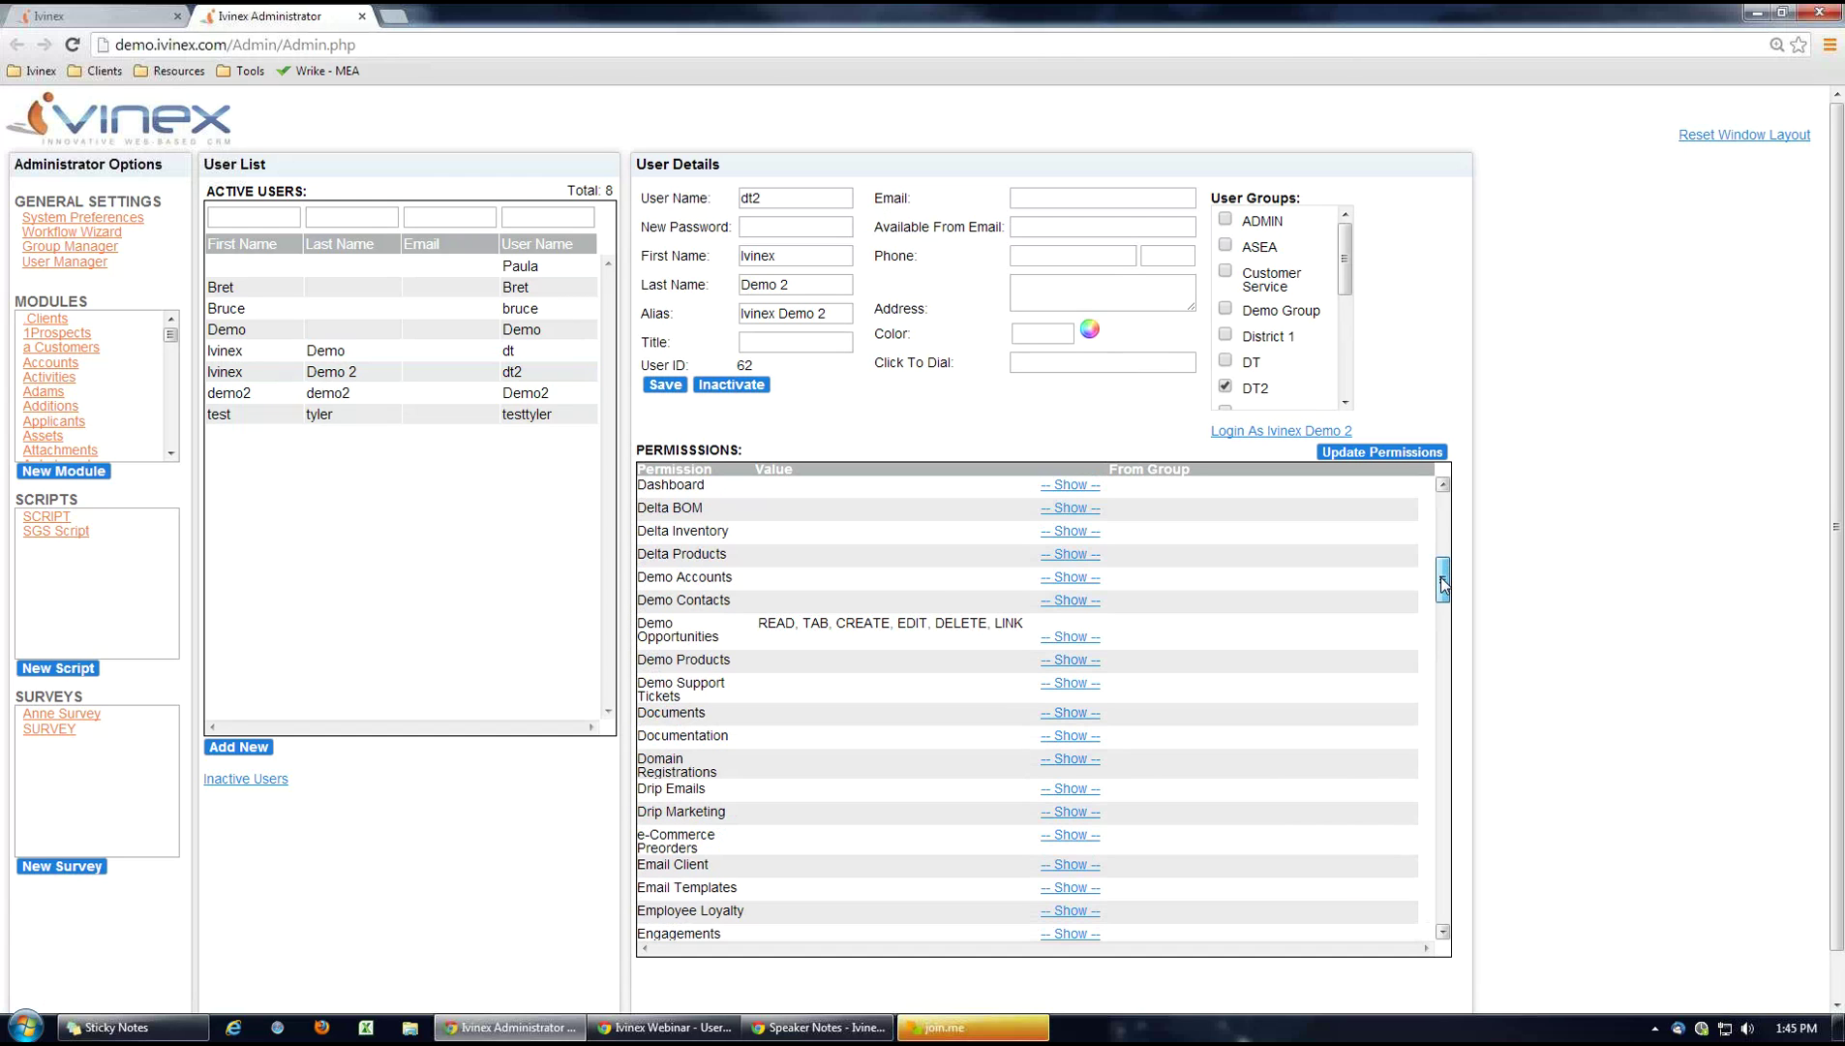
# Display the Ivinex Demo user's permissions and expand the Demo Accounts options to examine what can be granted individually.
pyautogui.click(237, 350)
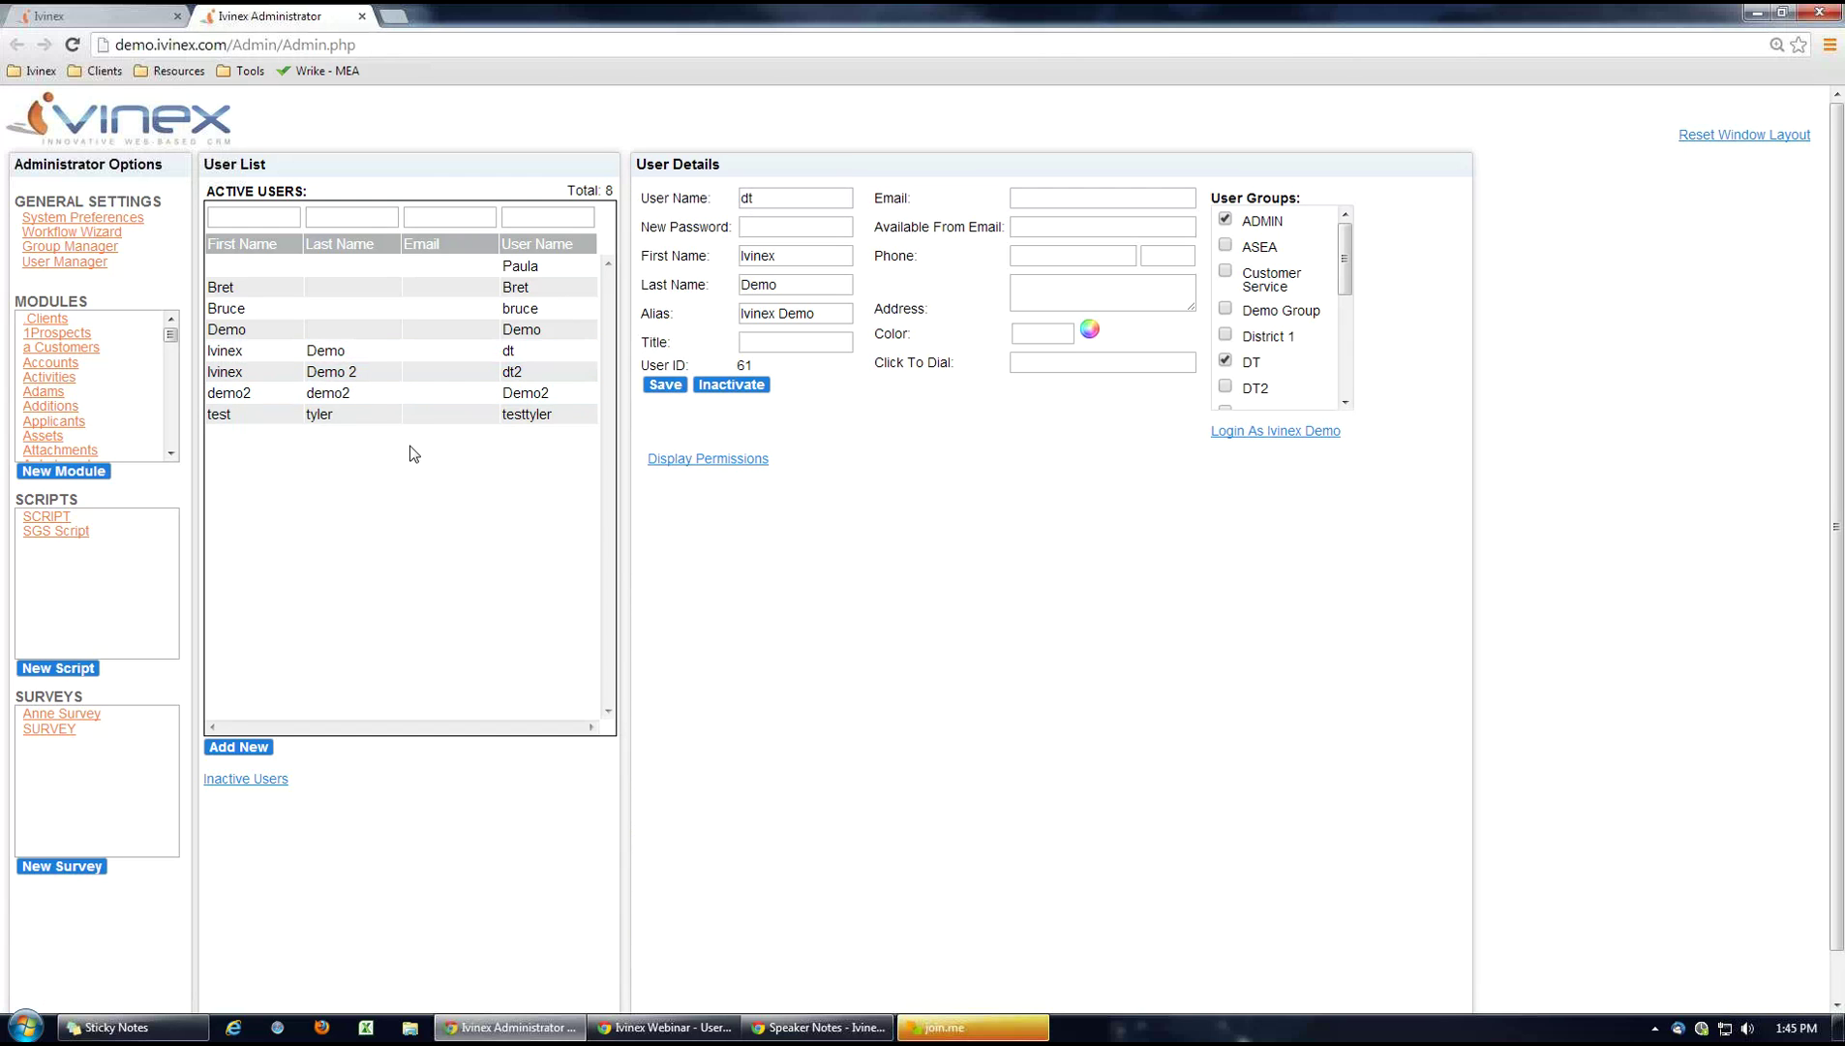
pyautogui.click(714, 460)
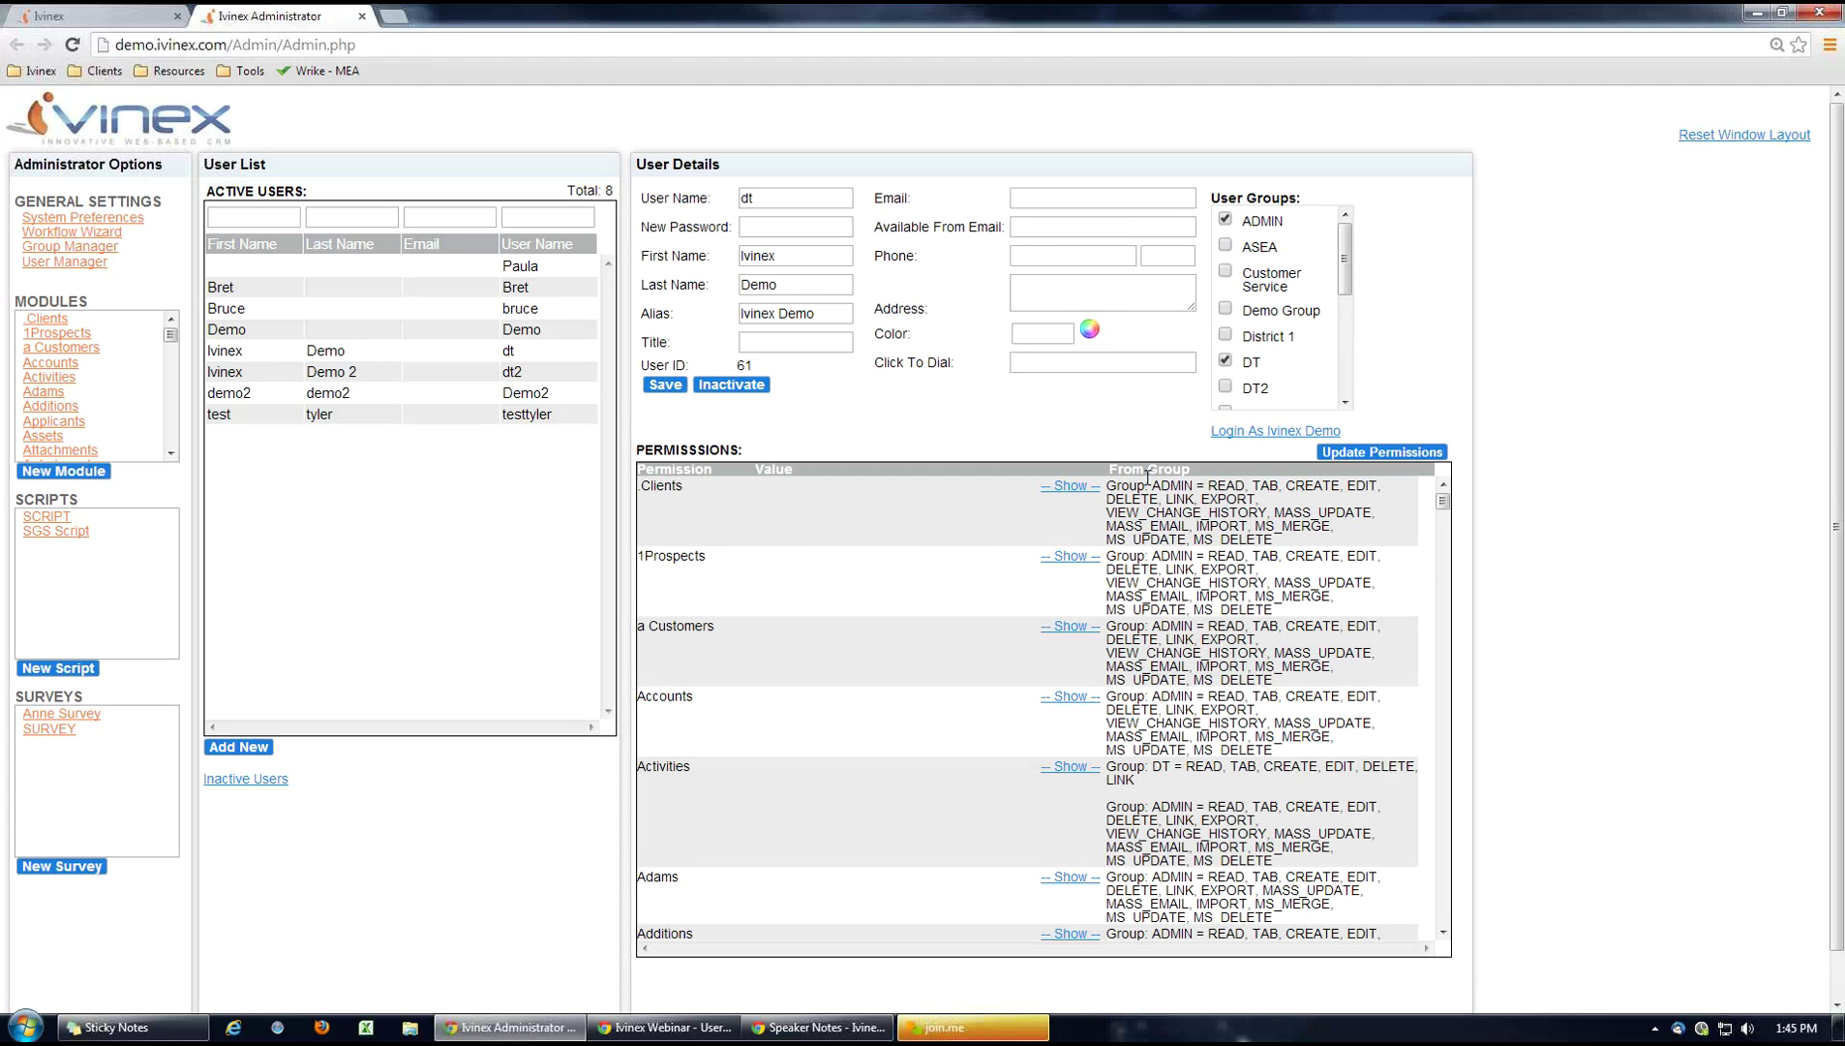
pyautogui.moveTo(1442, 502); pyautogui.dragTo(1446, 570)
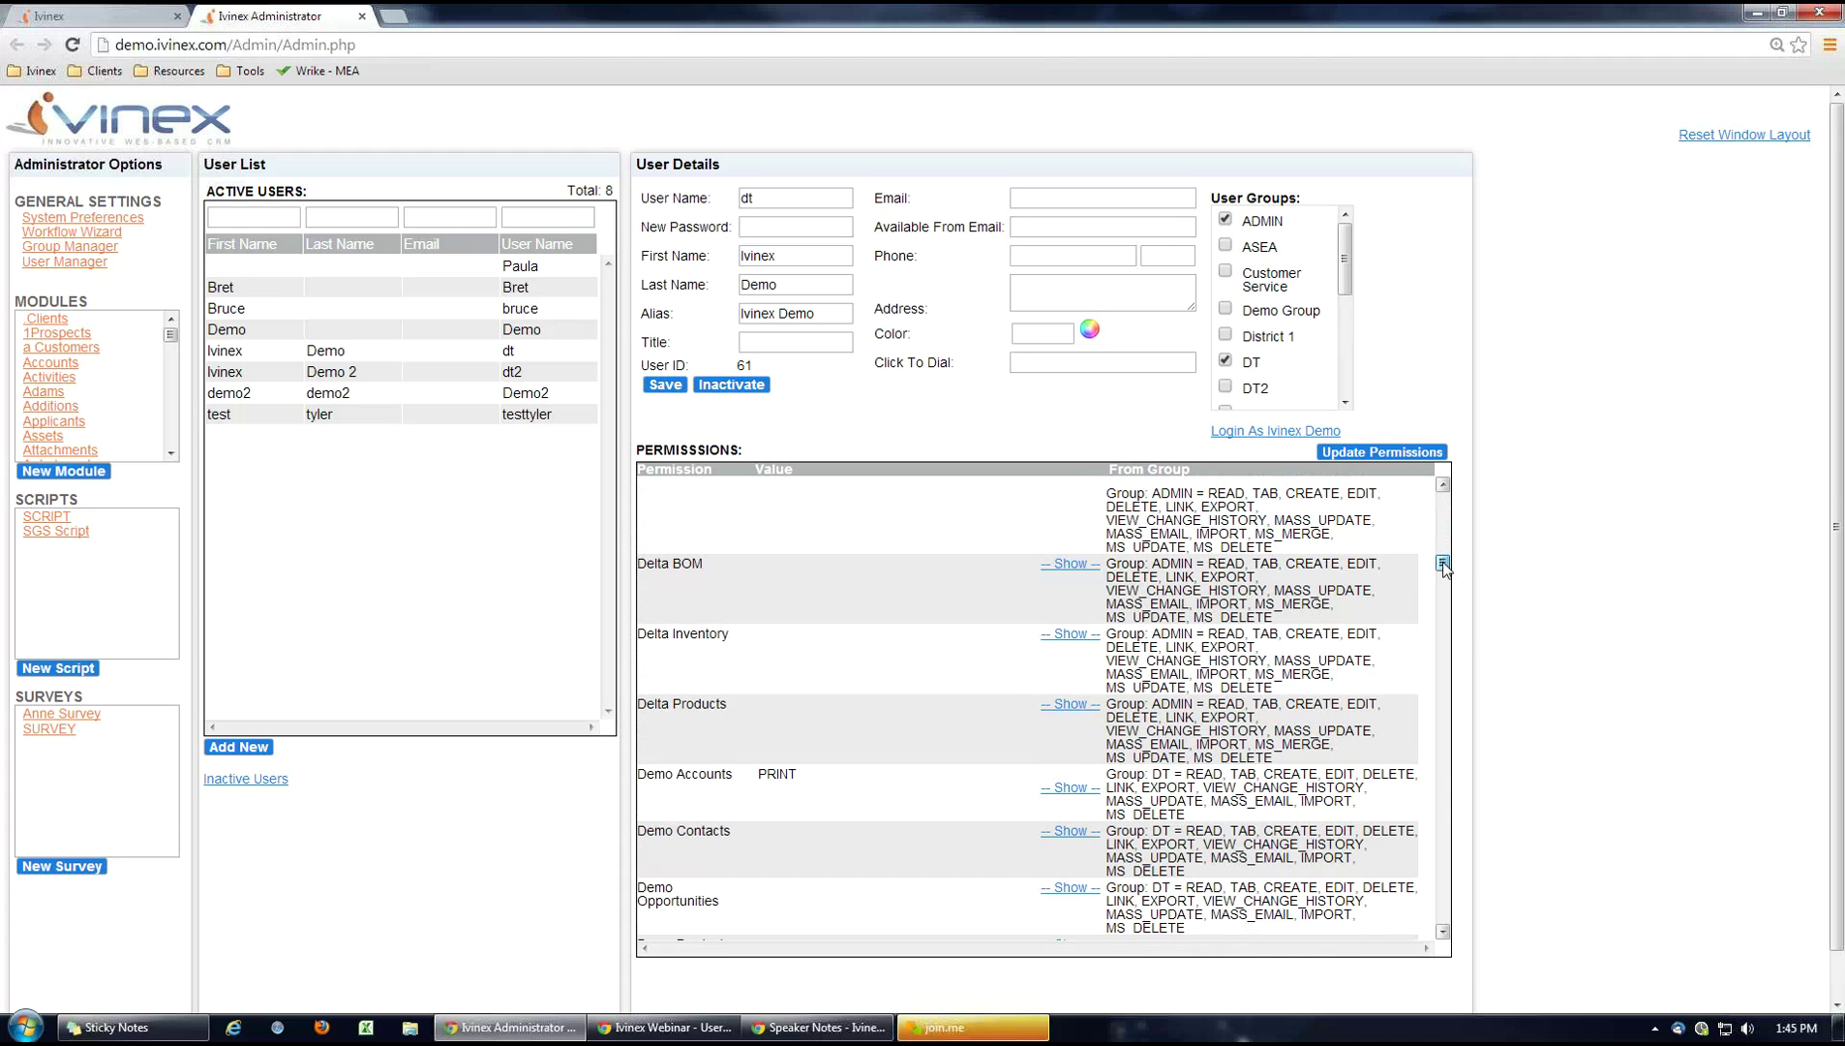
pyautogui.click(1442, 931)
pyautogui.click(1443, 933)
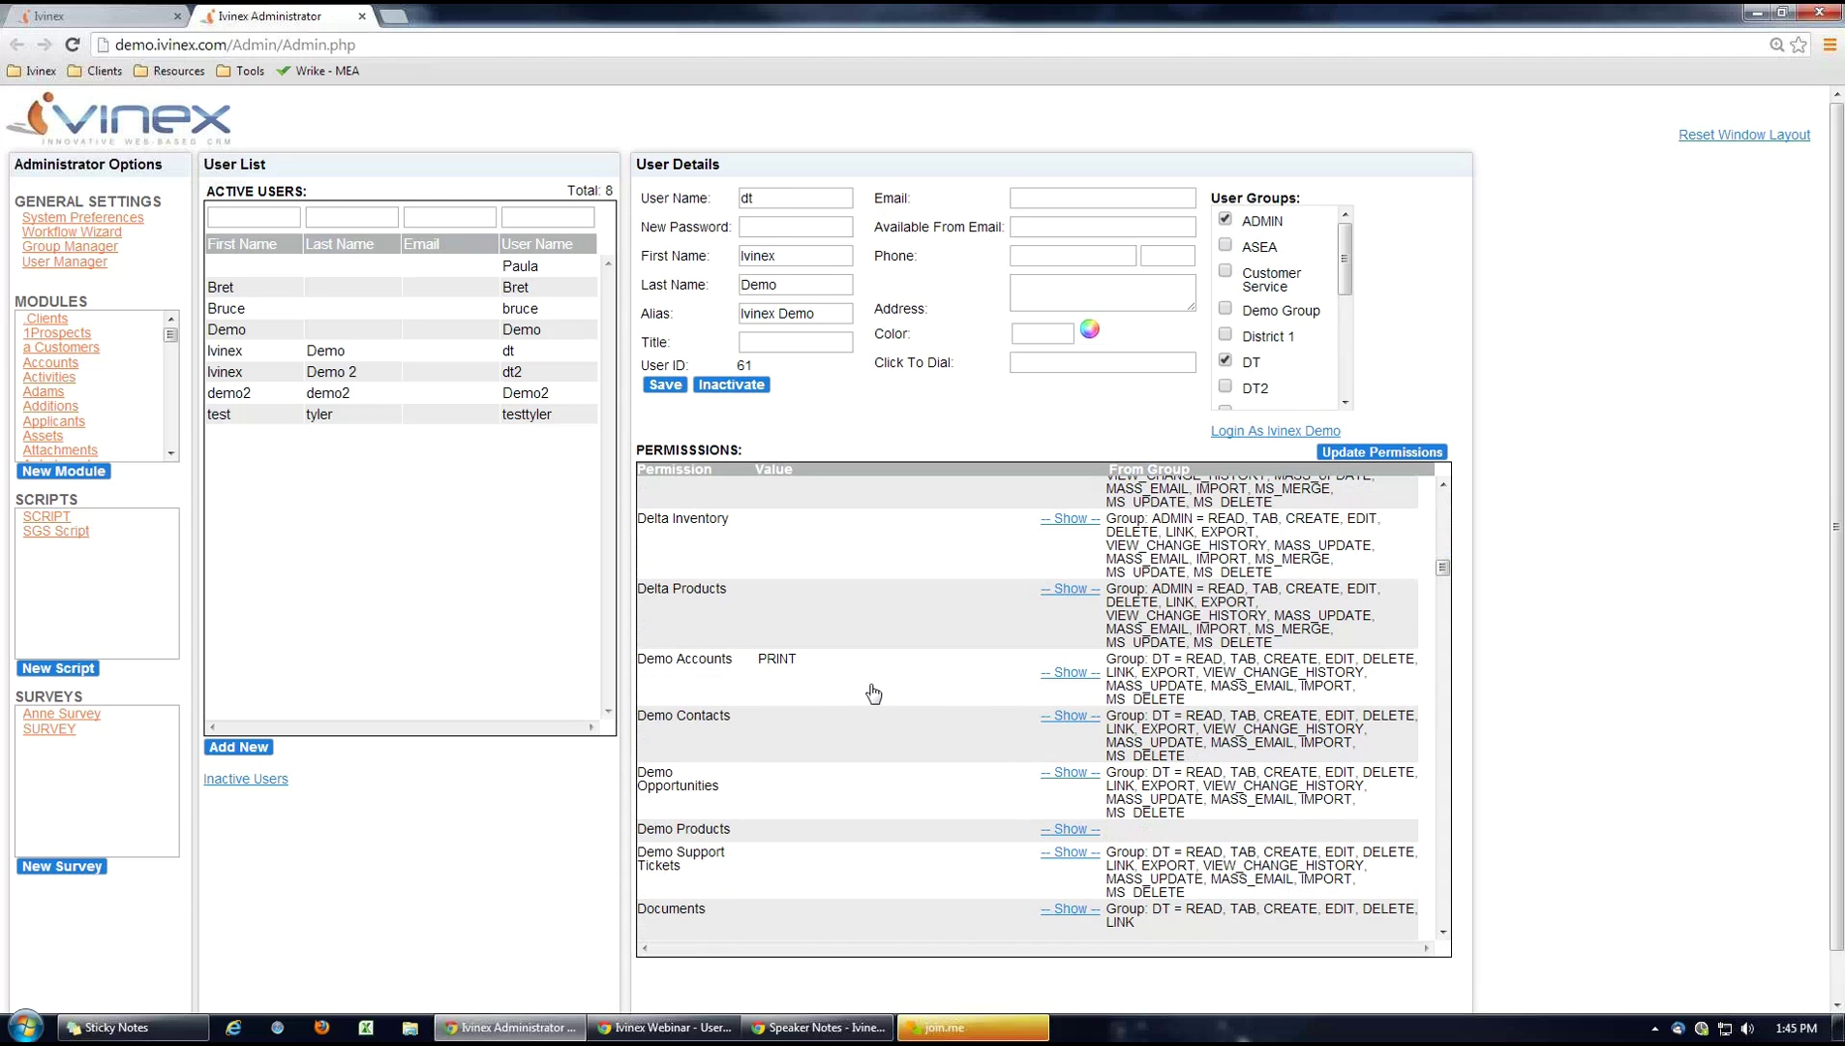
pyautogui.click(1058, 684)
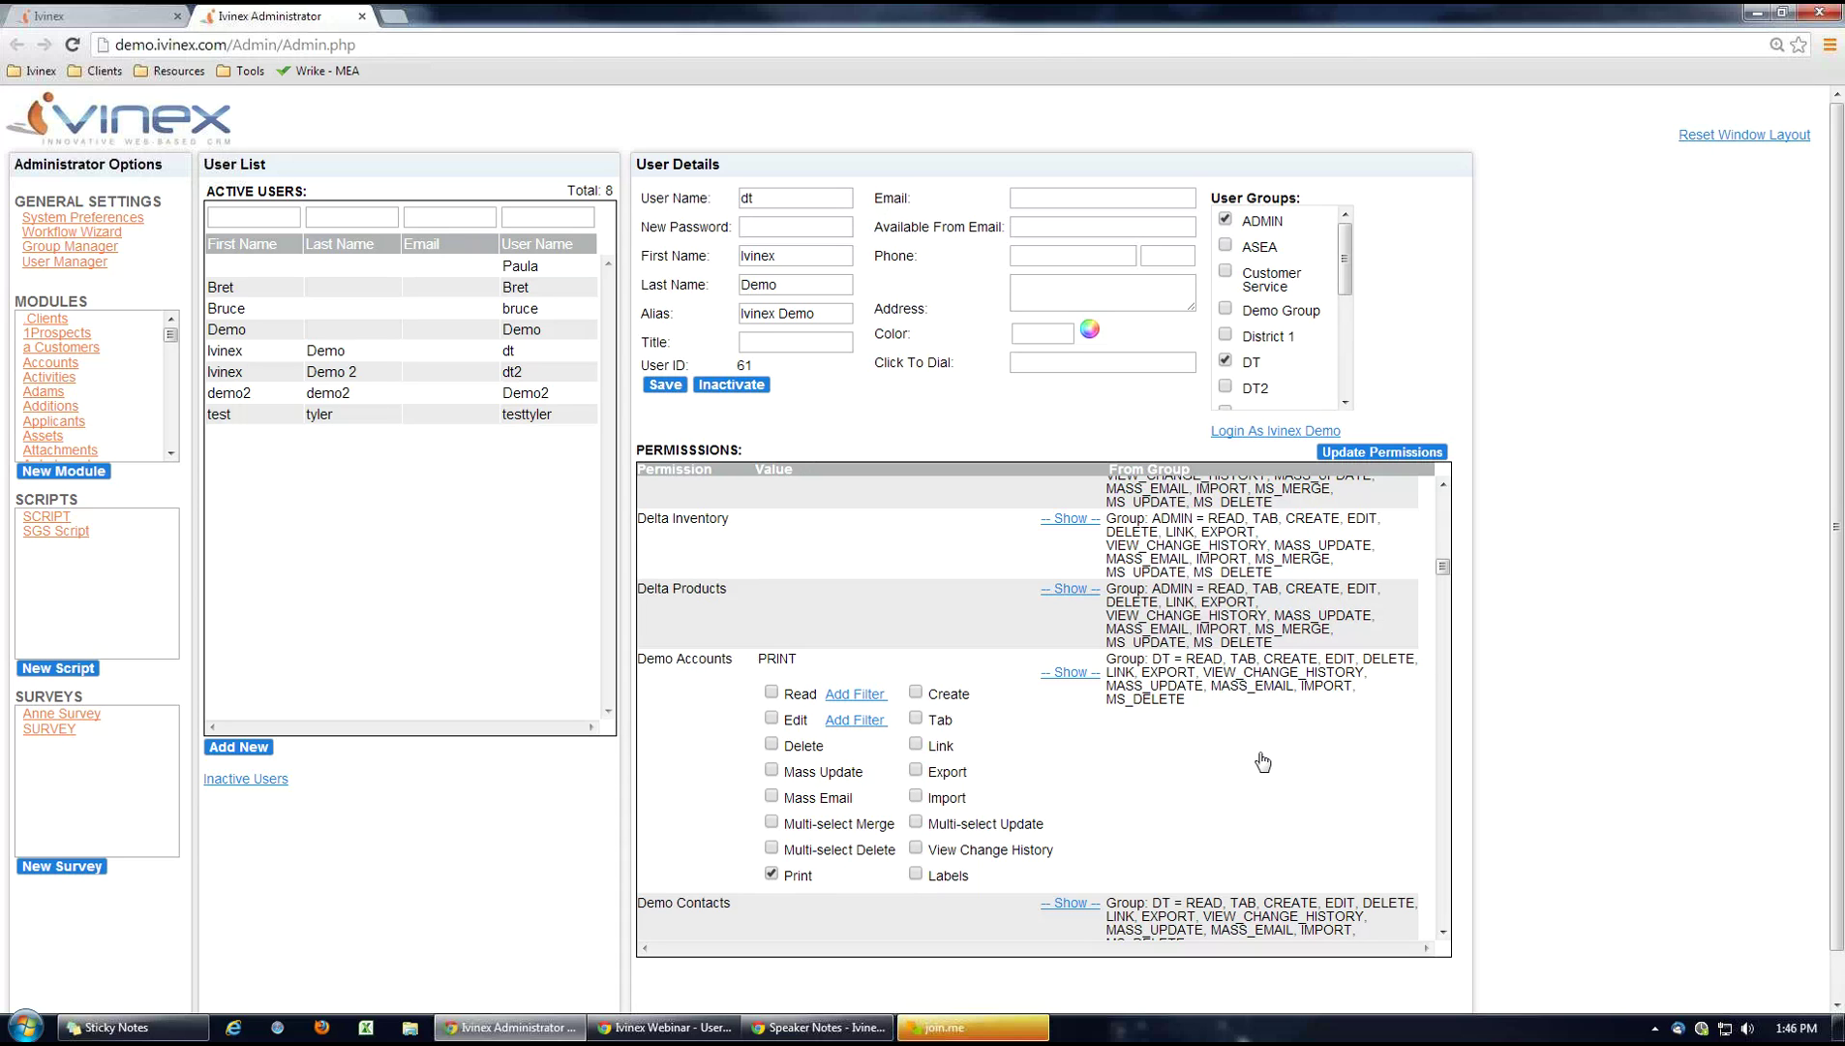
pyautogui.click(772, 693)
pyautogui.click(771, 693)
# Switch to the Ivinex Webinar slides, review "What permissions do I have?", and return to the Demo Accounts options in Ivinex Administrator.
pyautogui.click(666, 1027)
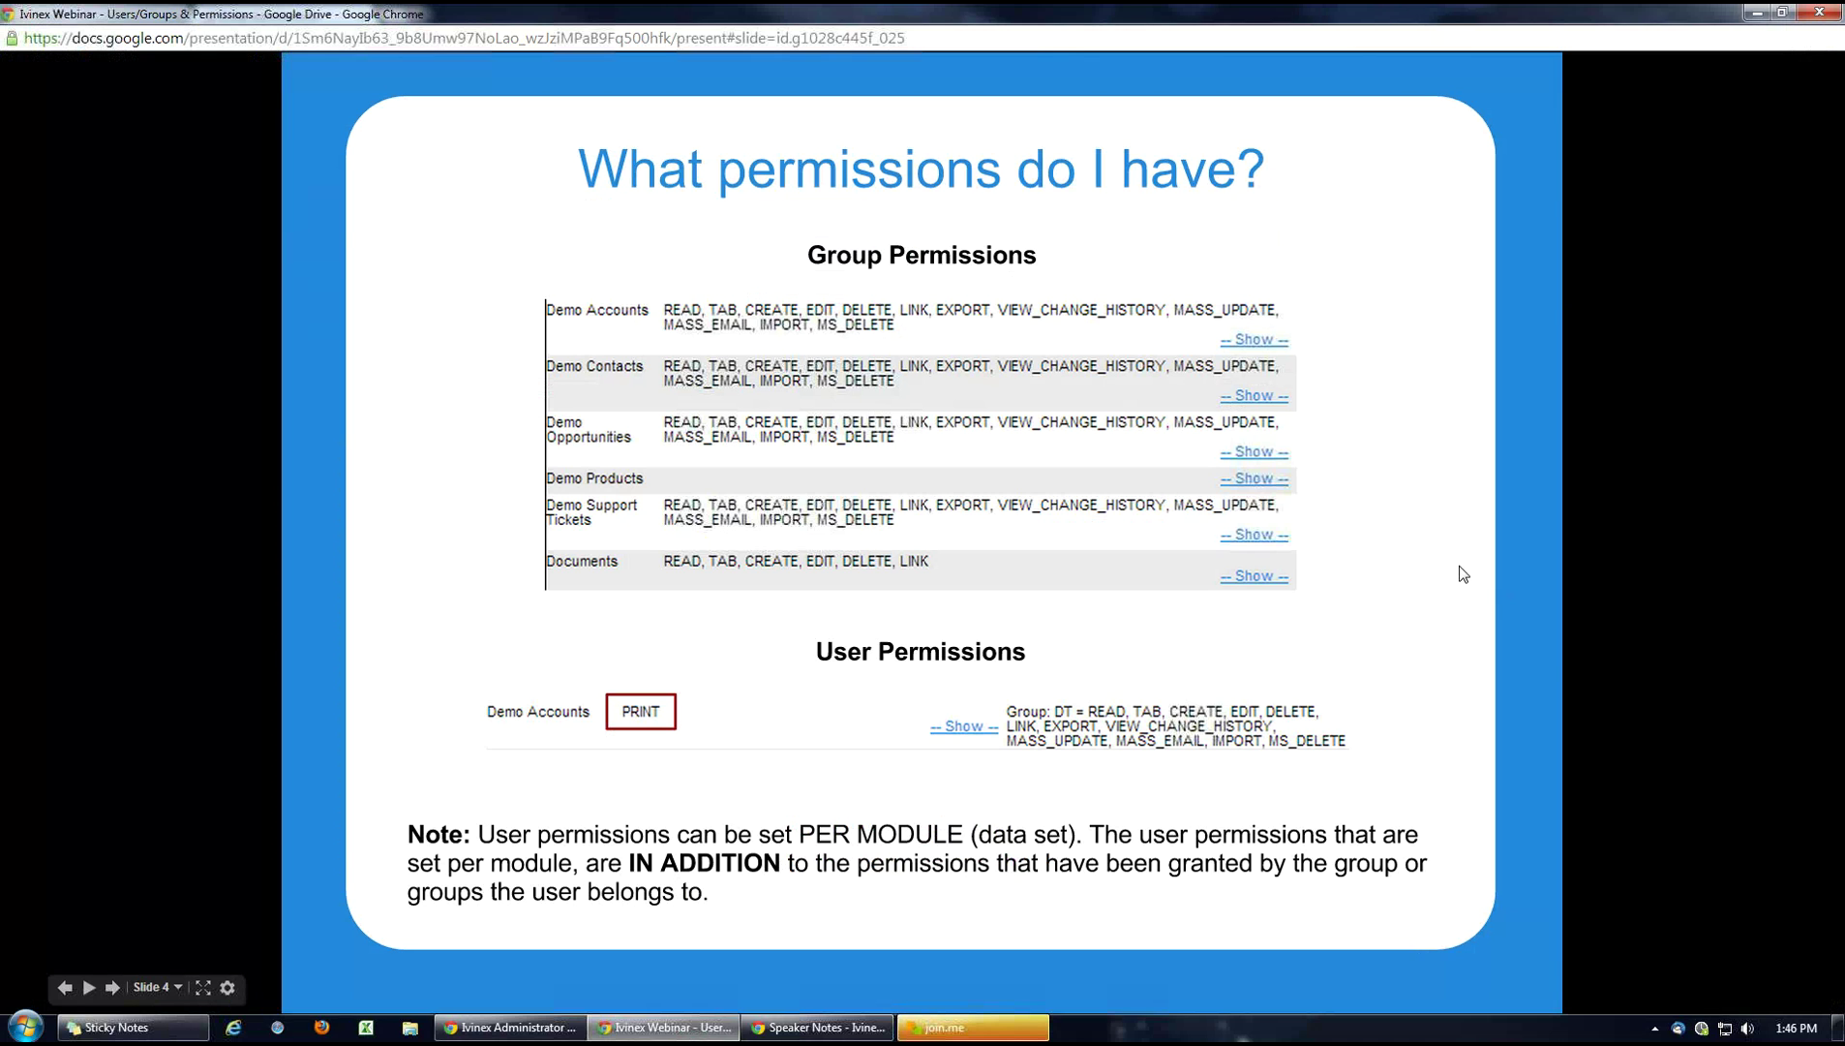
pyautogui.press('Right')
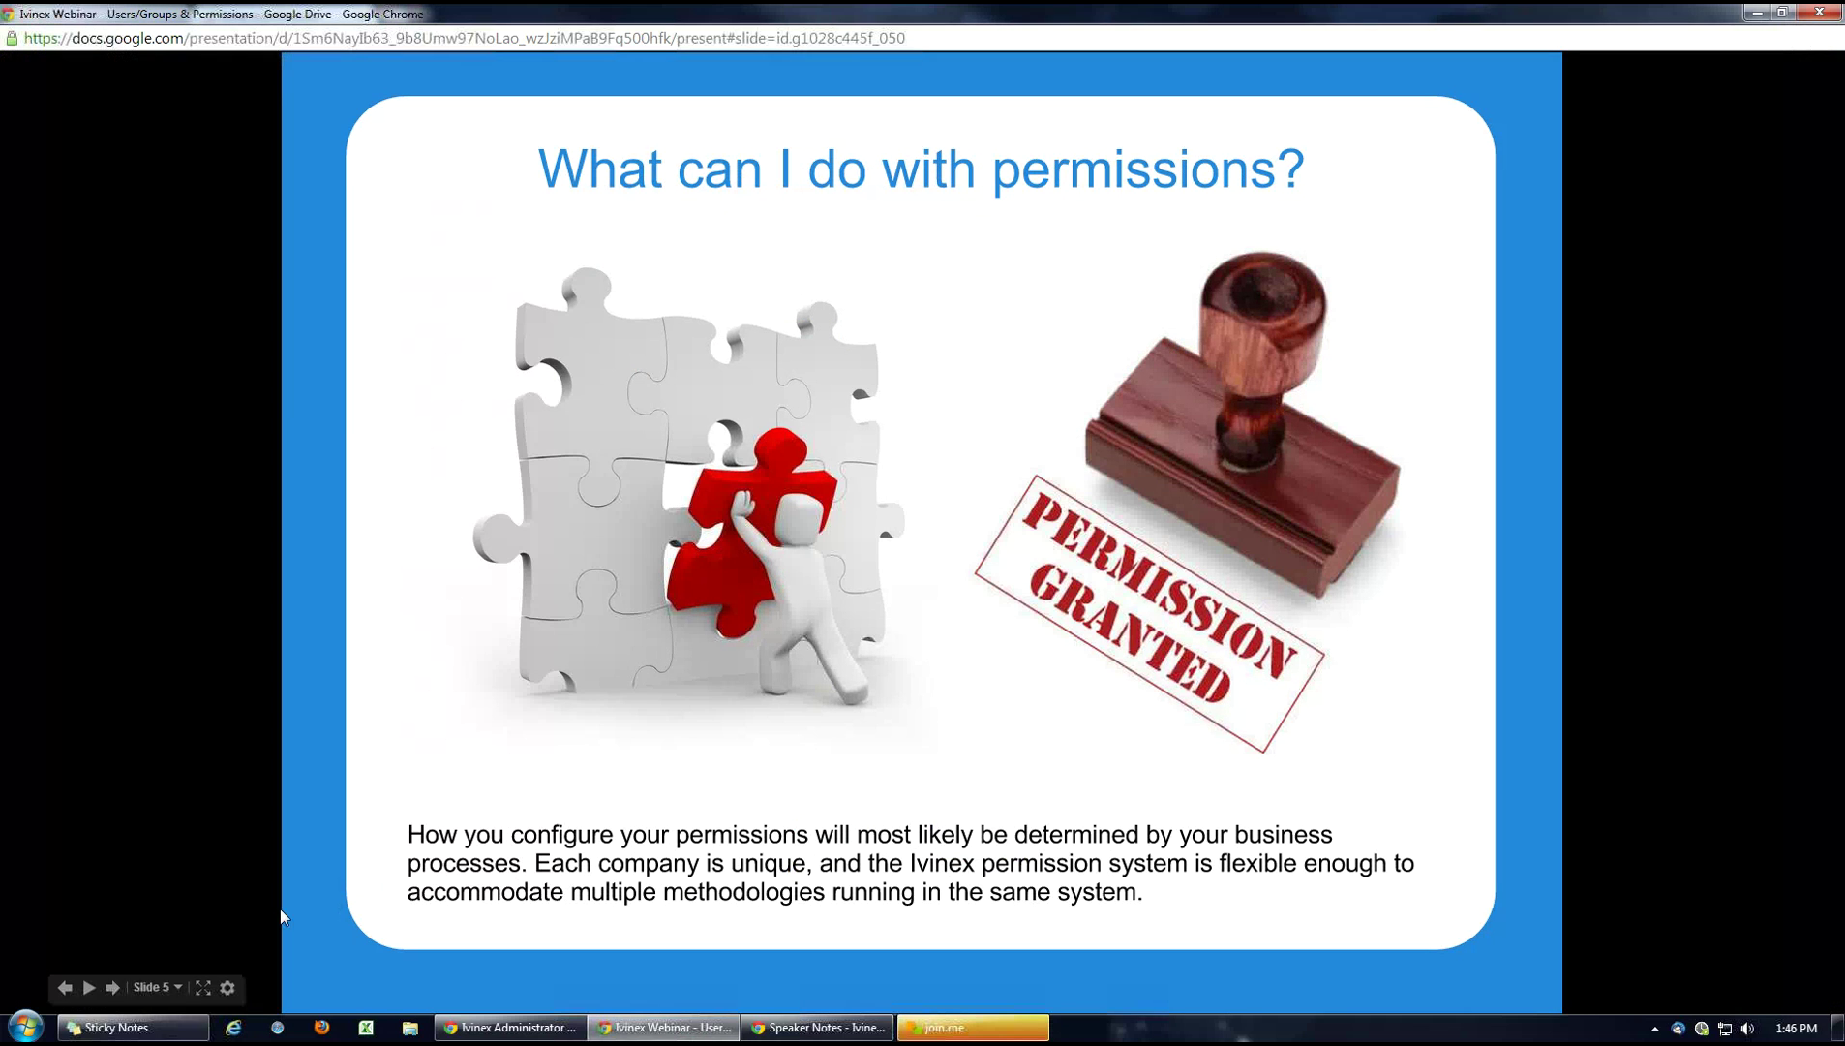
pyautogui.click(65, 987)
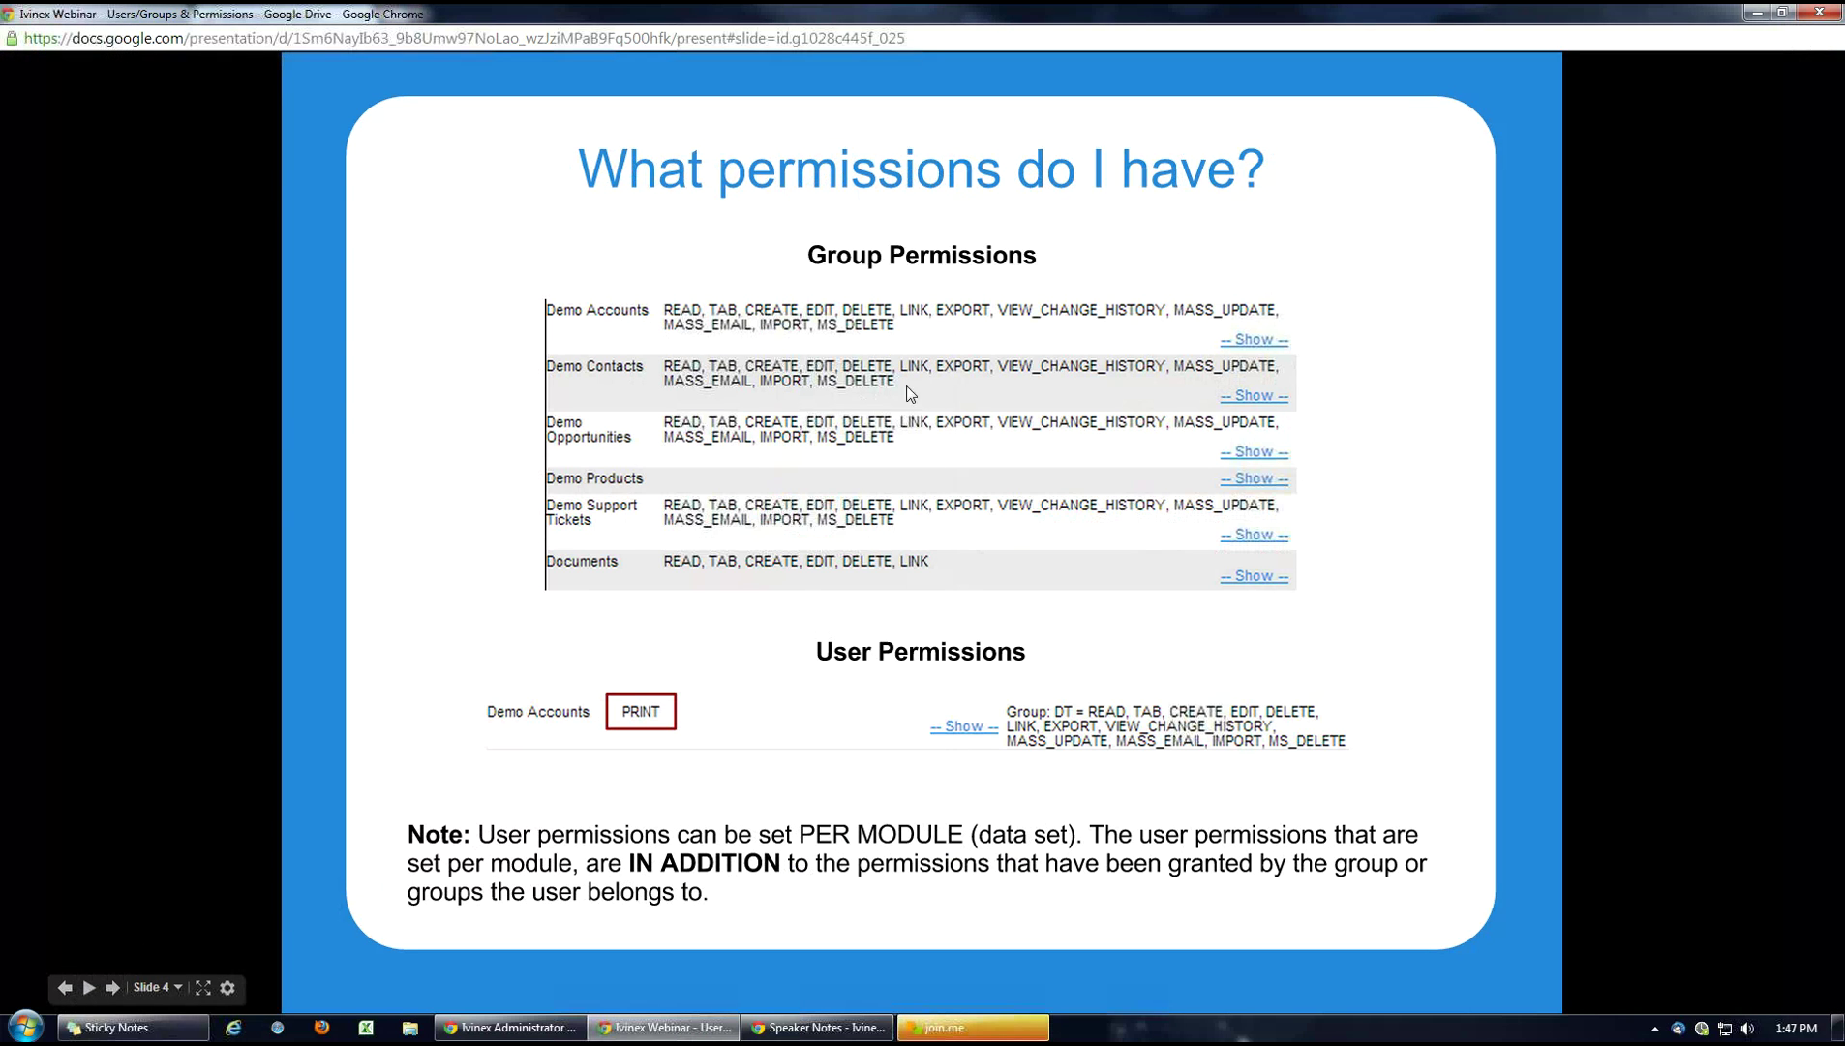
pyautogui.click(548, 1028)
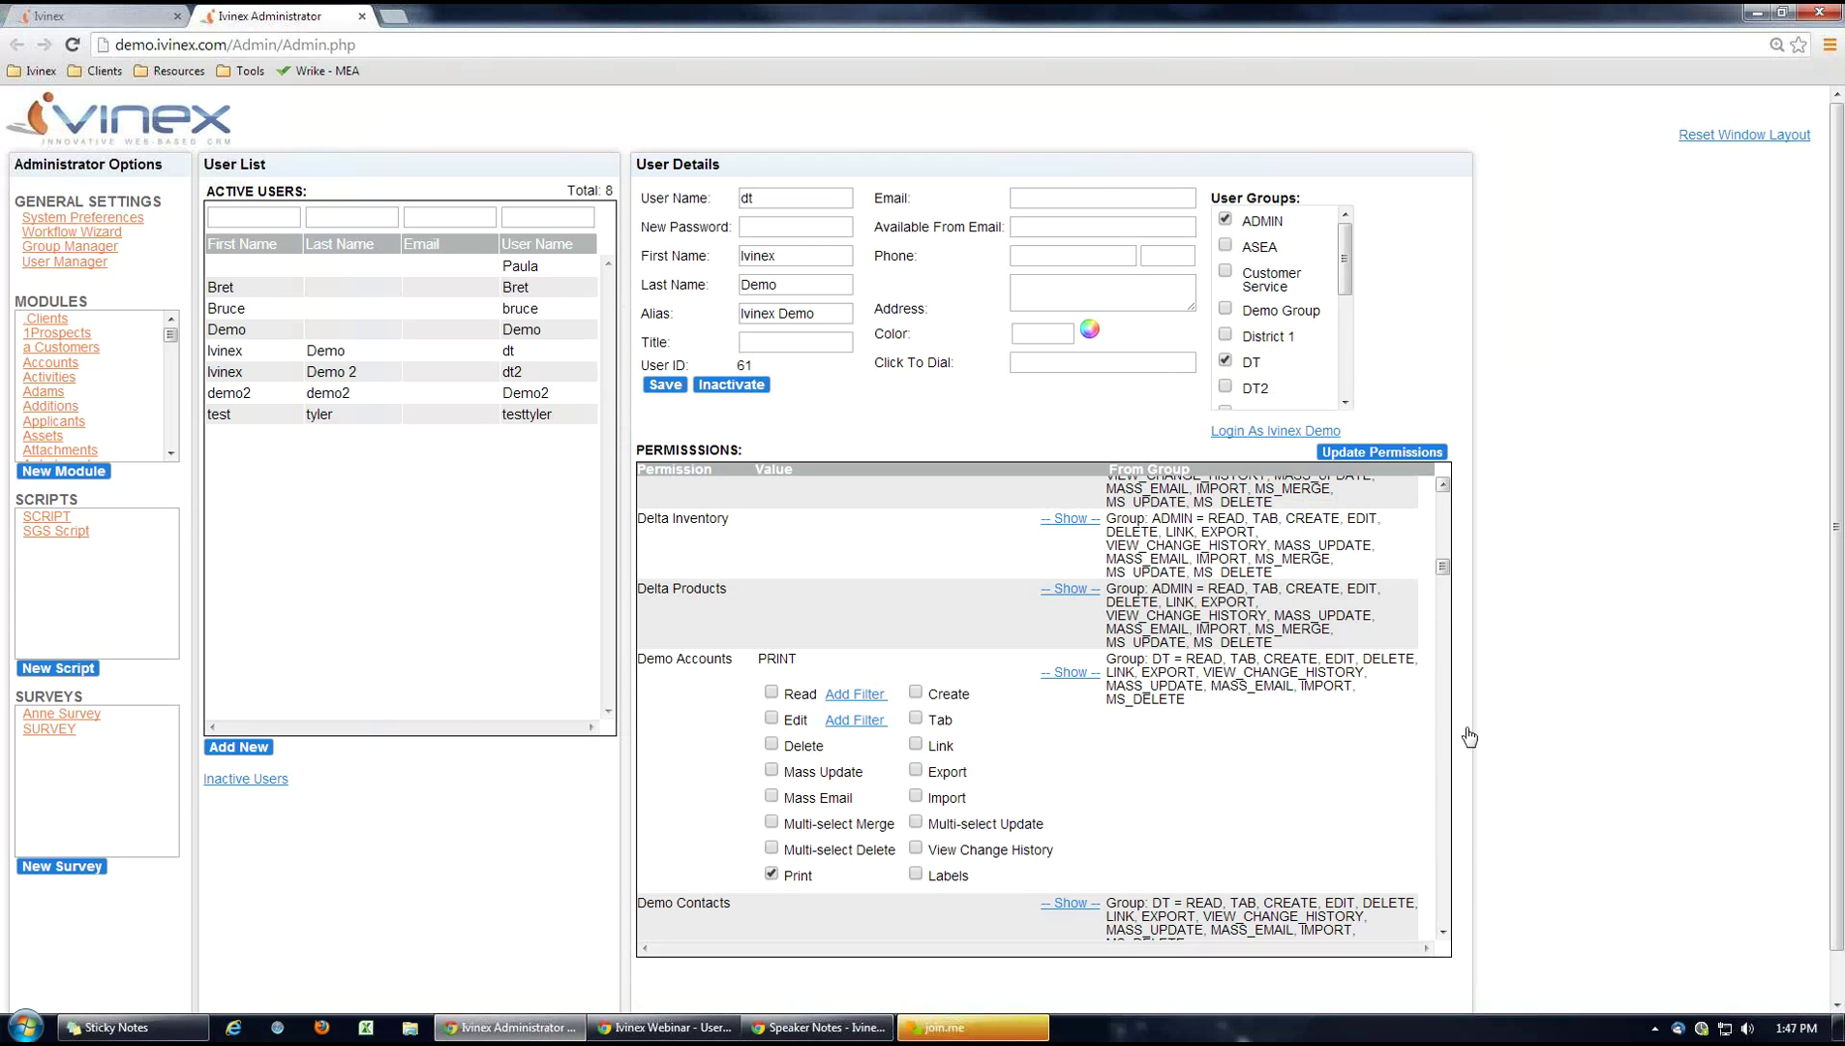
pyautogui.scroll(-1, 1443, 574)
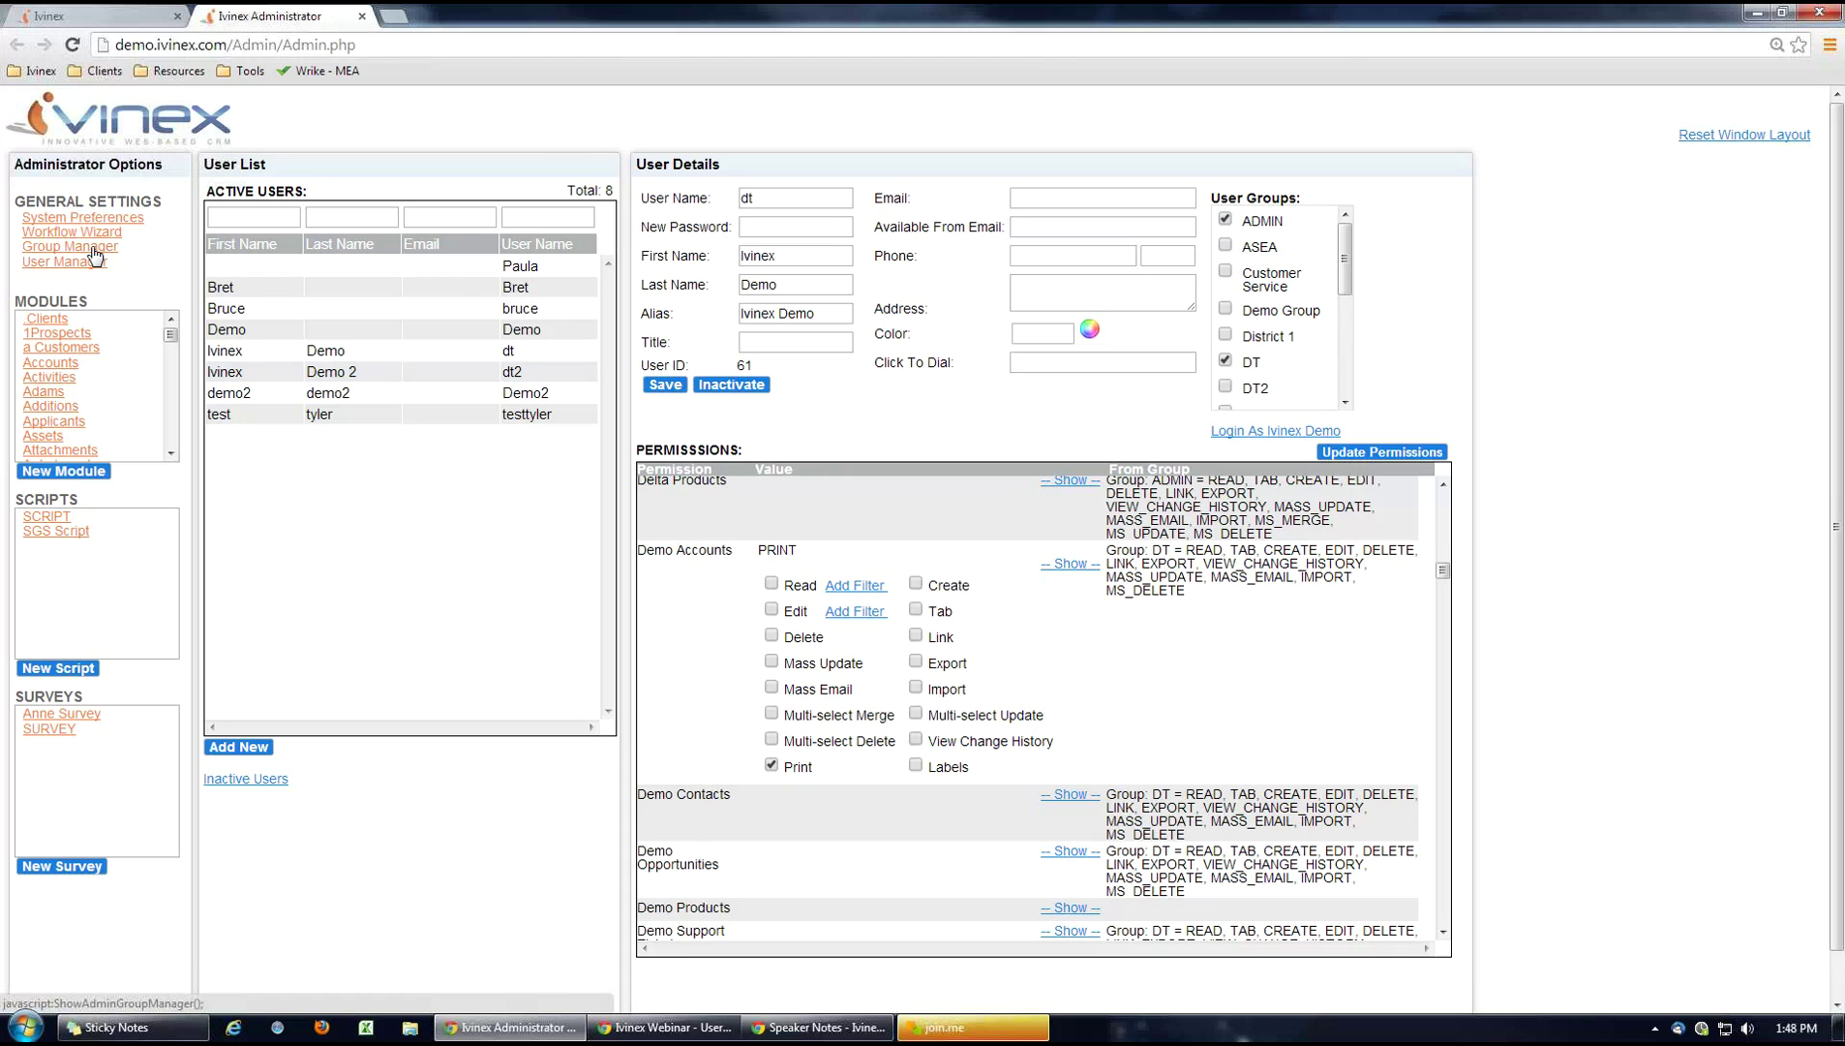
# Open the DT group in the Group Manager, display its permissions and expand the Demo Accounts options.
pyautogui.click(70, 247)
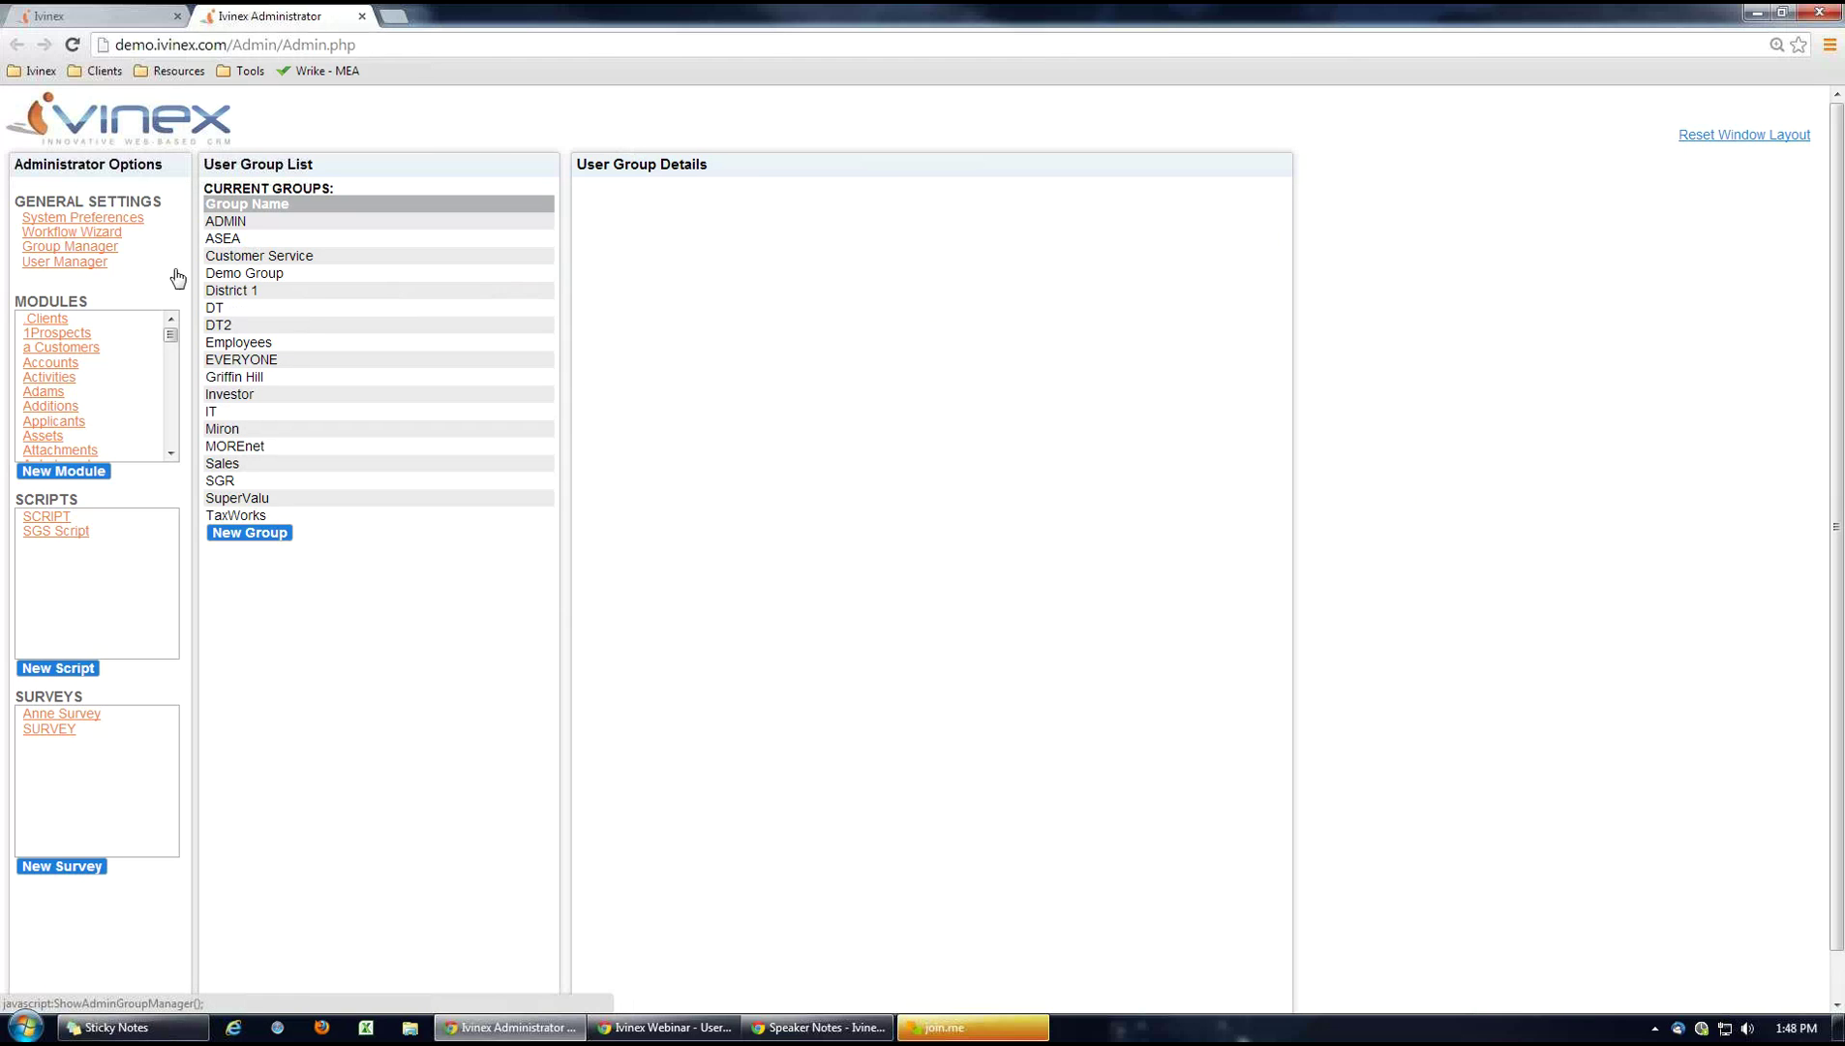
pyautogui.click(256, 310)
pyautogui.click(651, 449)
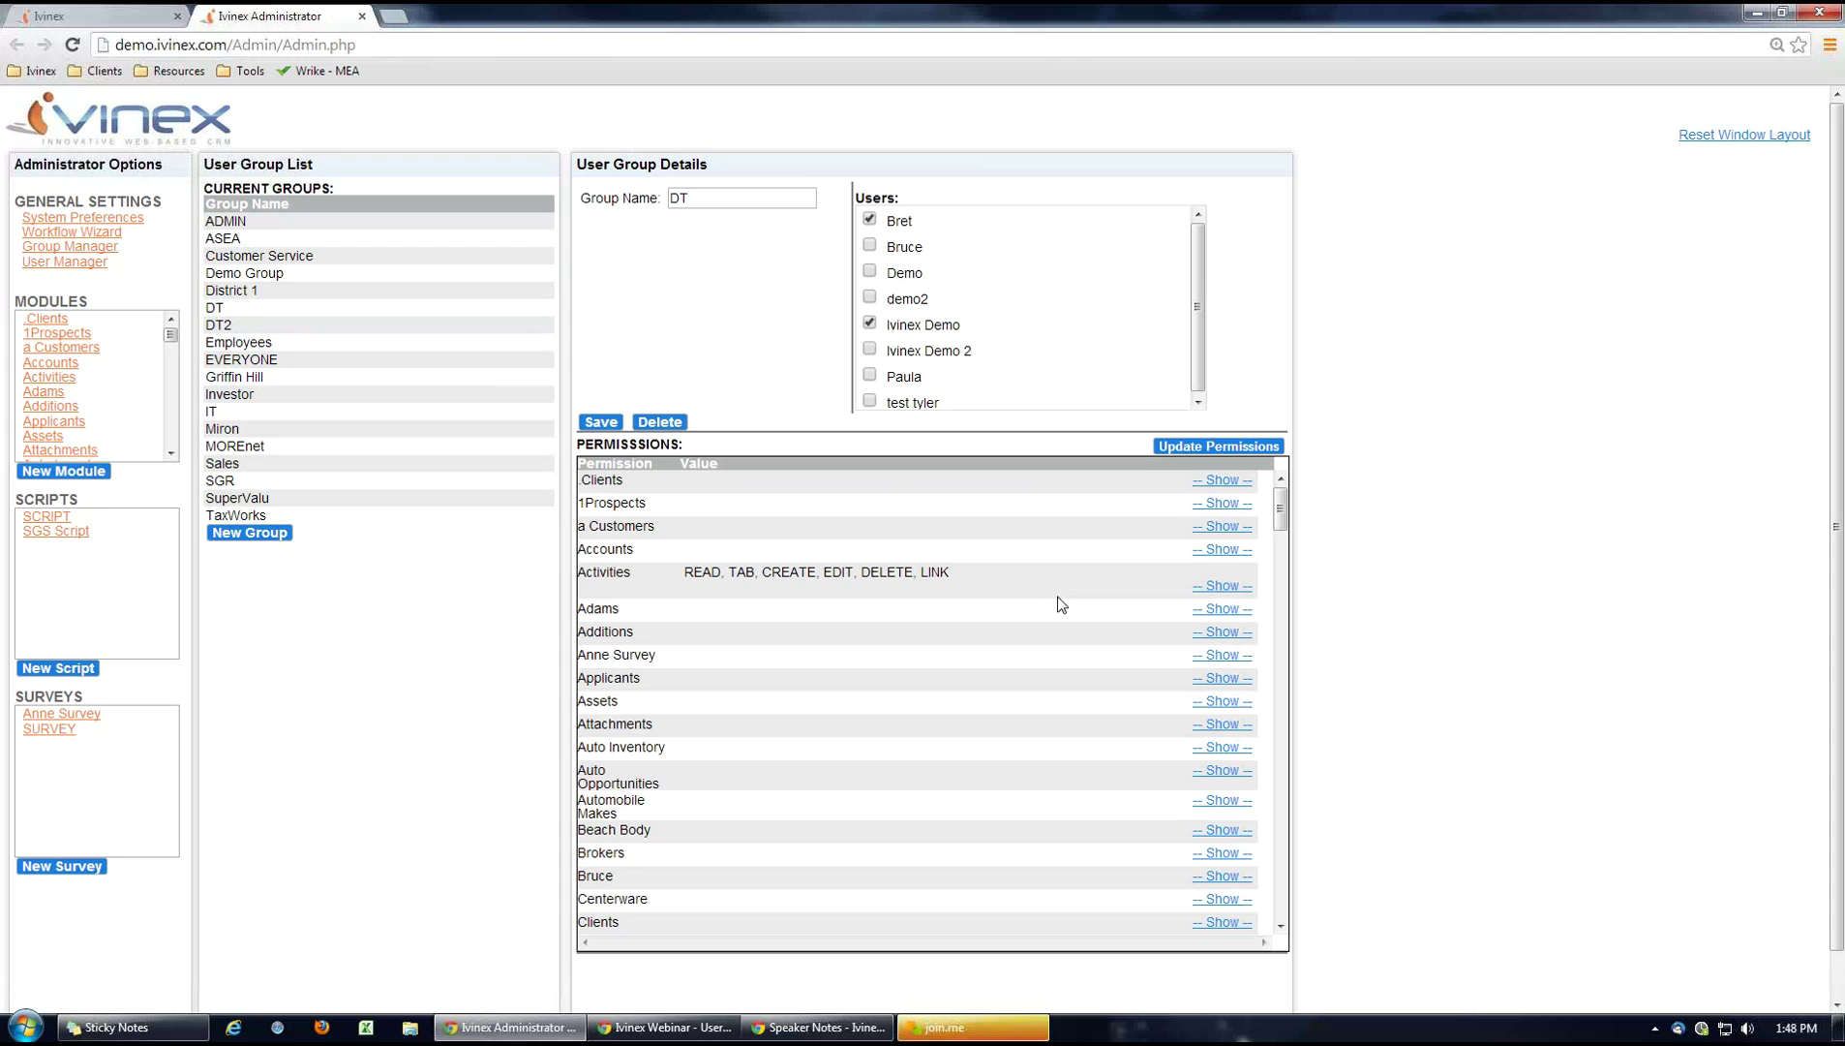
pyautogui.moveTo(1280, 513); pyautogui.dragTo(1282, 578)
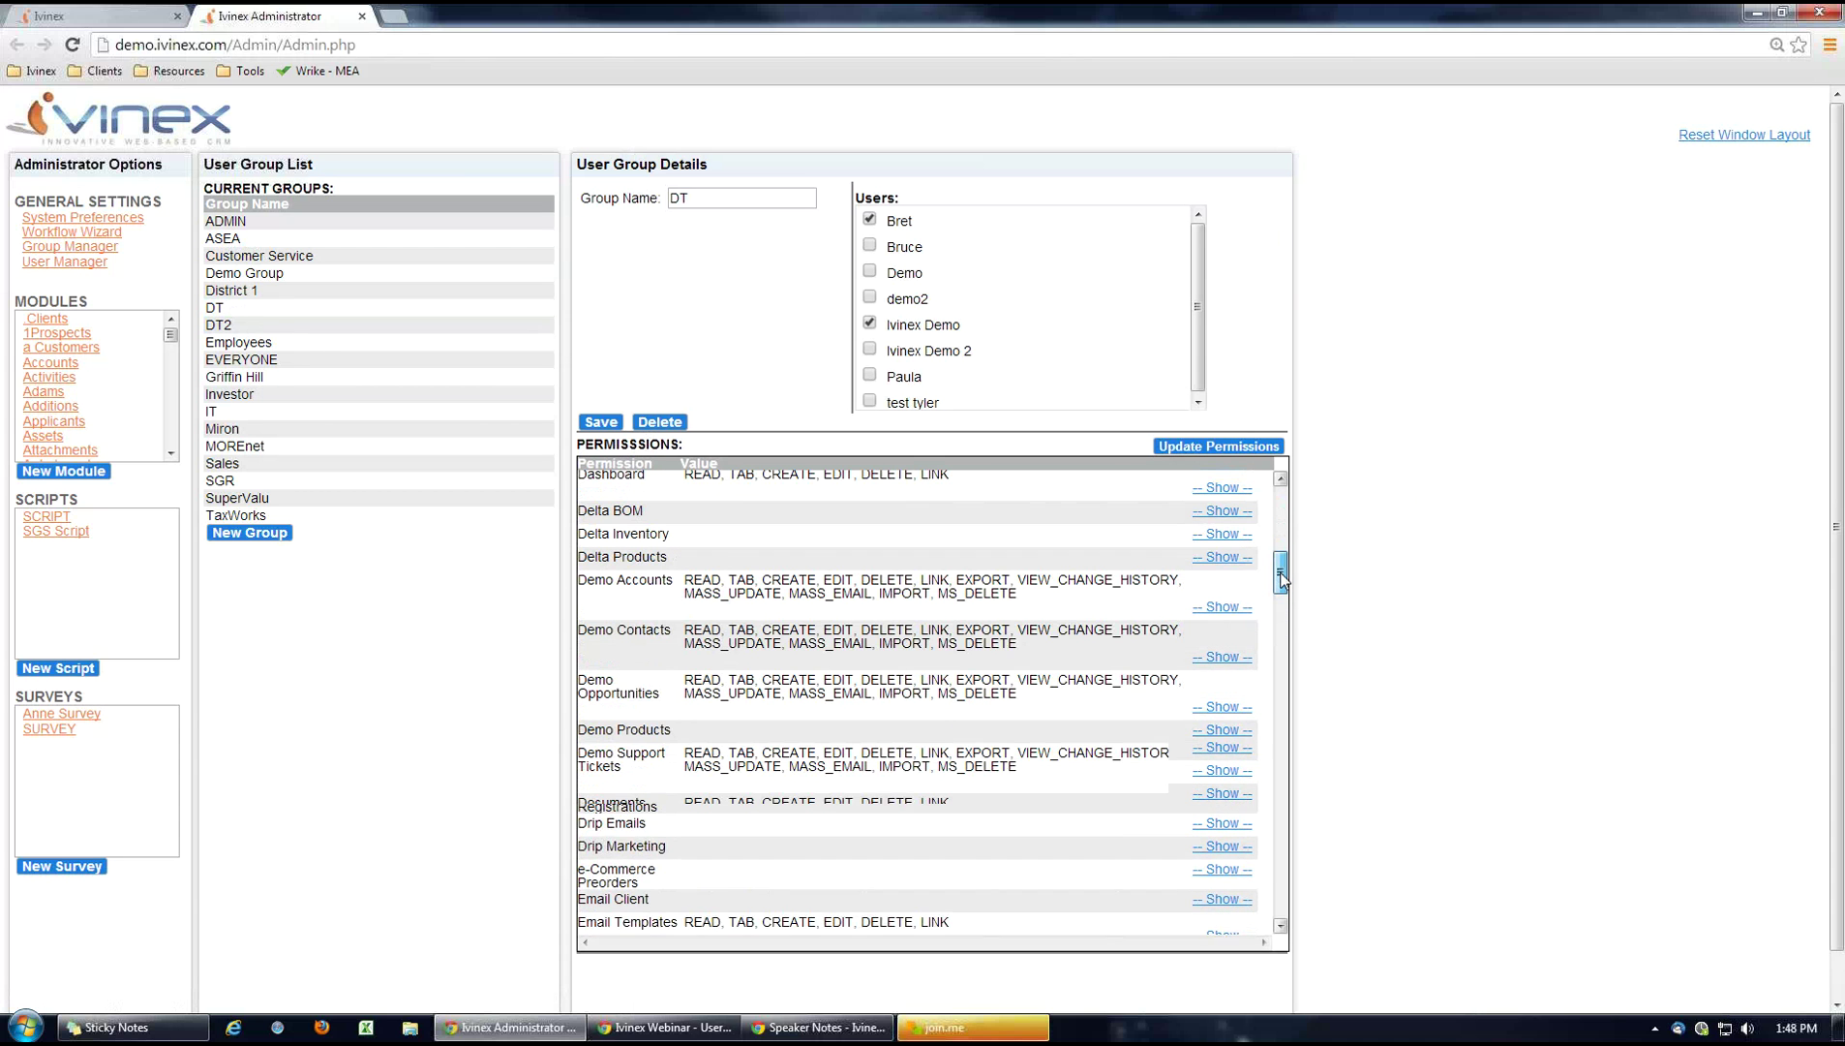
pyautogui.click(1222, 607)
pyautogui.moveTo(1281, 573); pyautogui.dragTo(1282, 580)
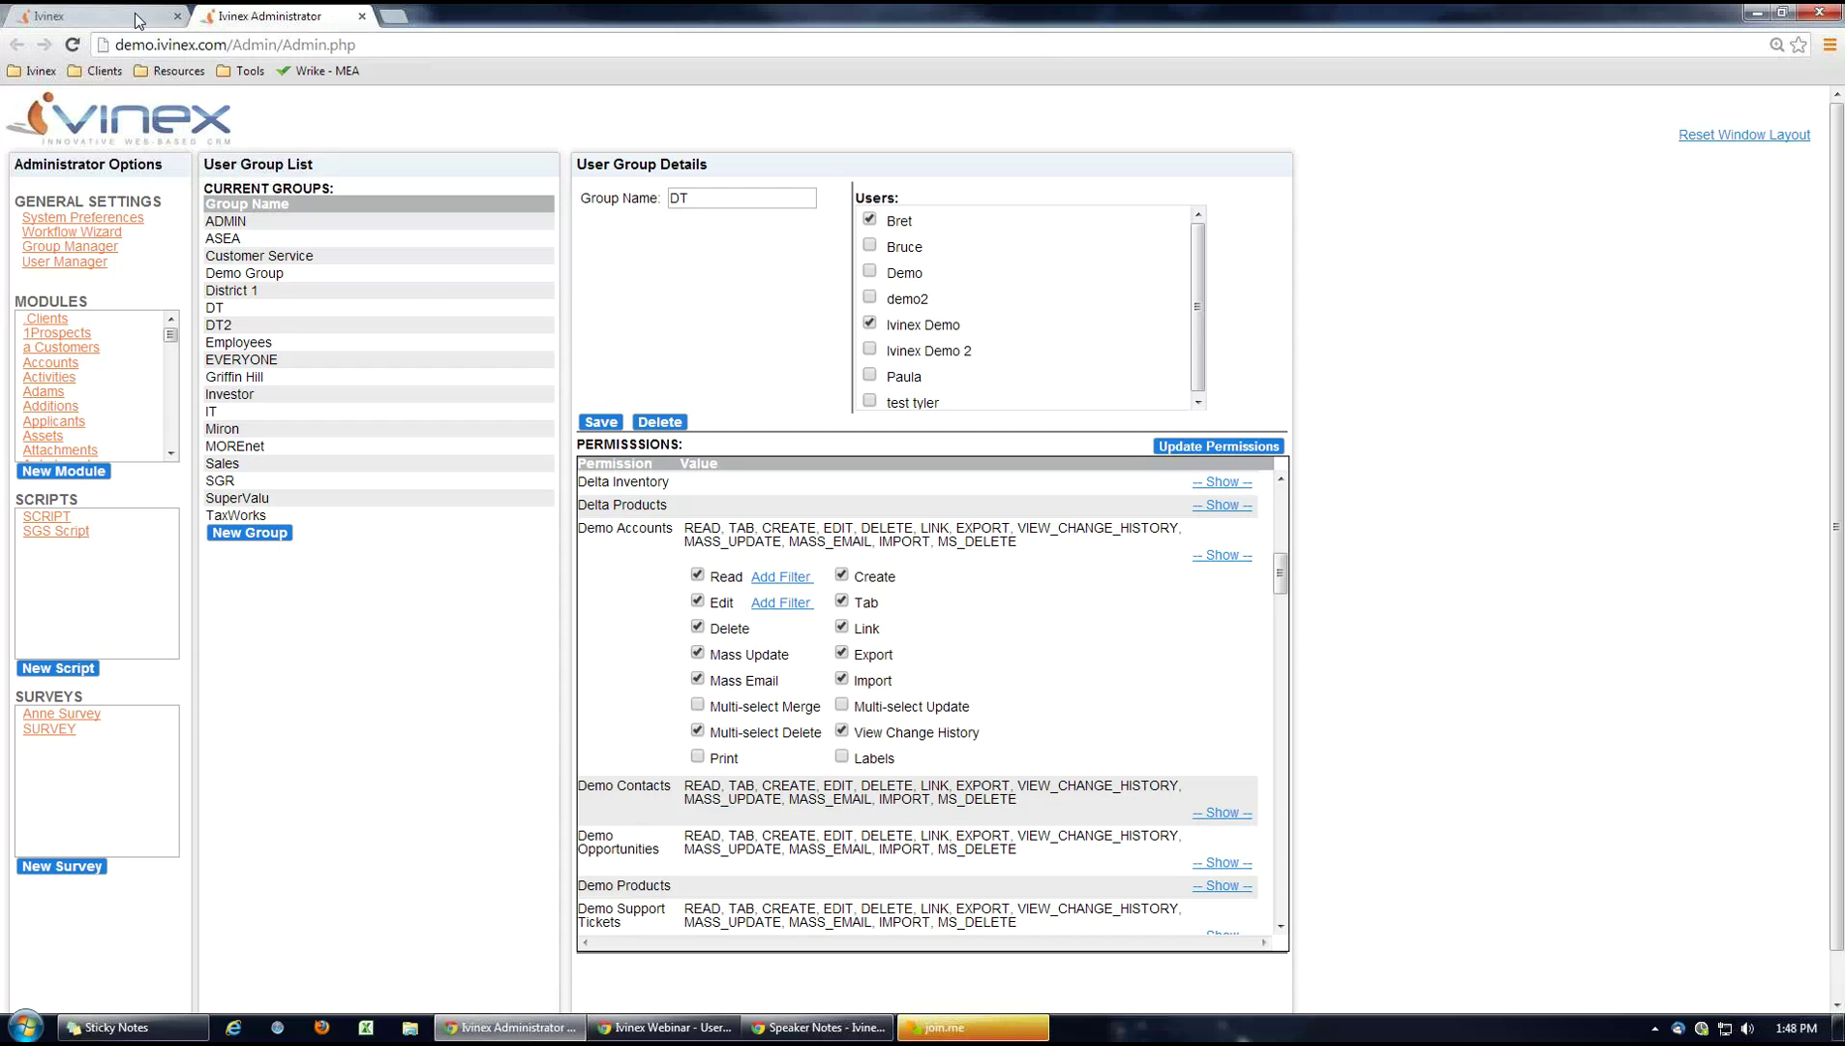
# View the Demo Accounts module in the main Ivinex application and return to the DT group's permissions in Ivinex Administrator.
pyautogui.click(92, 16)
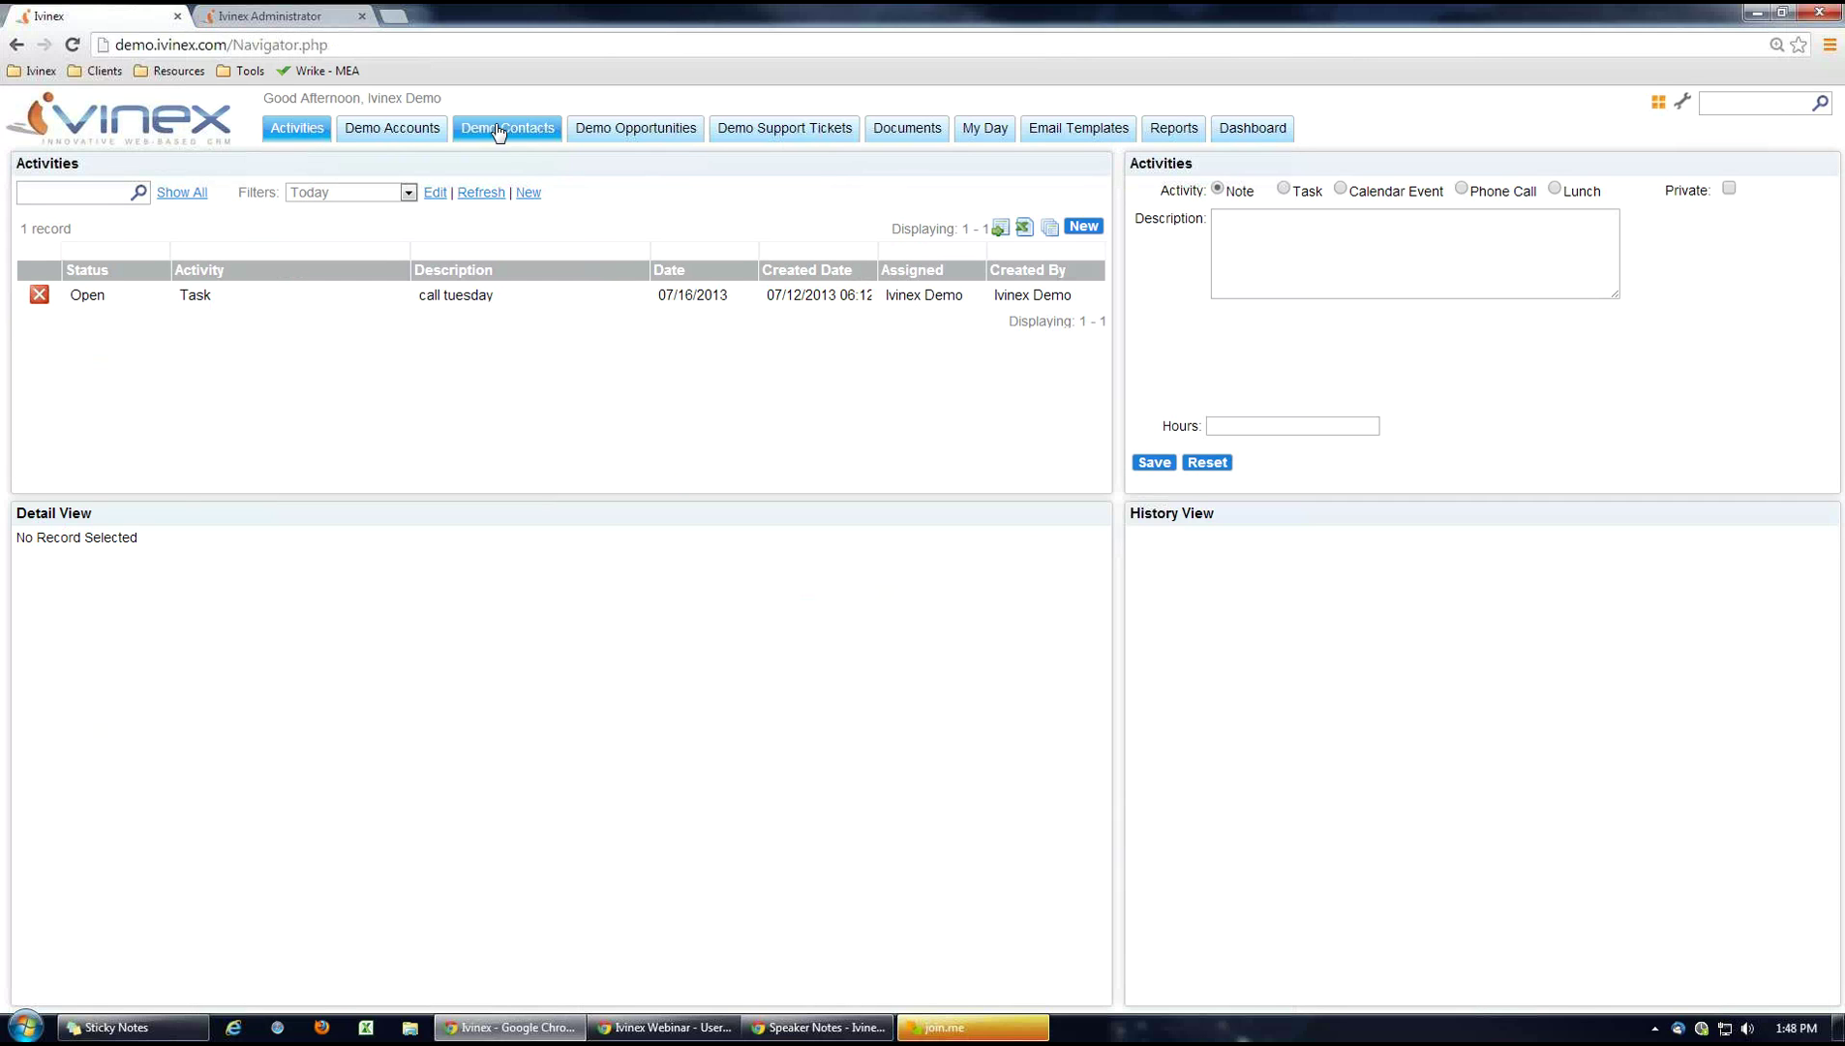
pyautogui.click(393, 134)
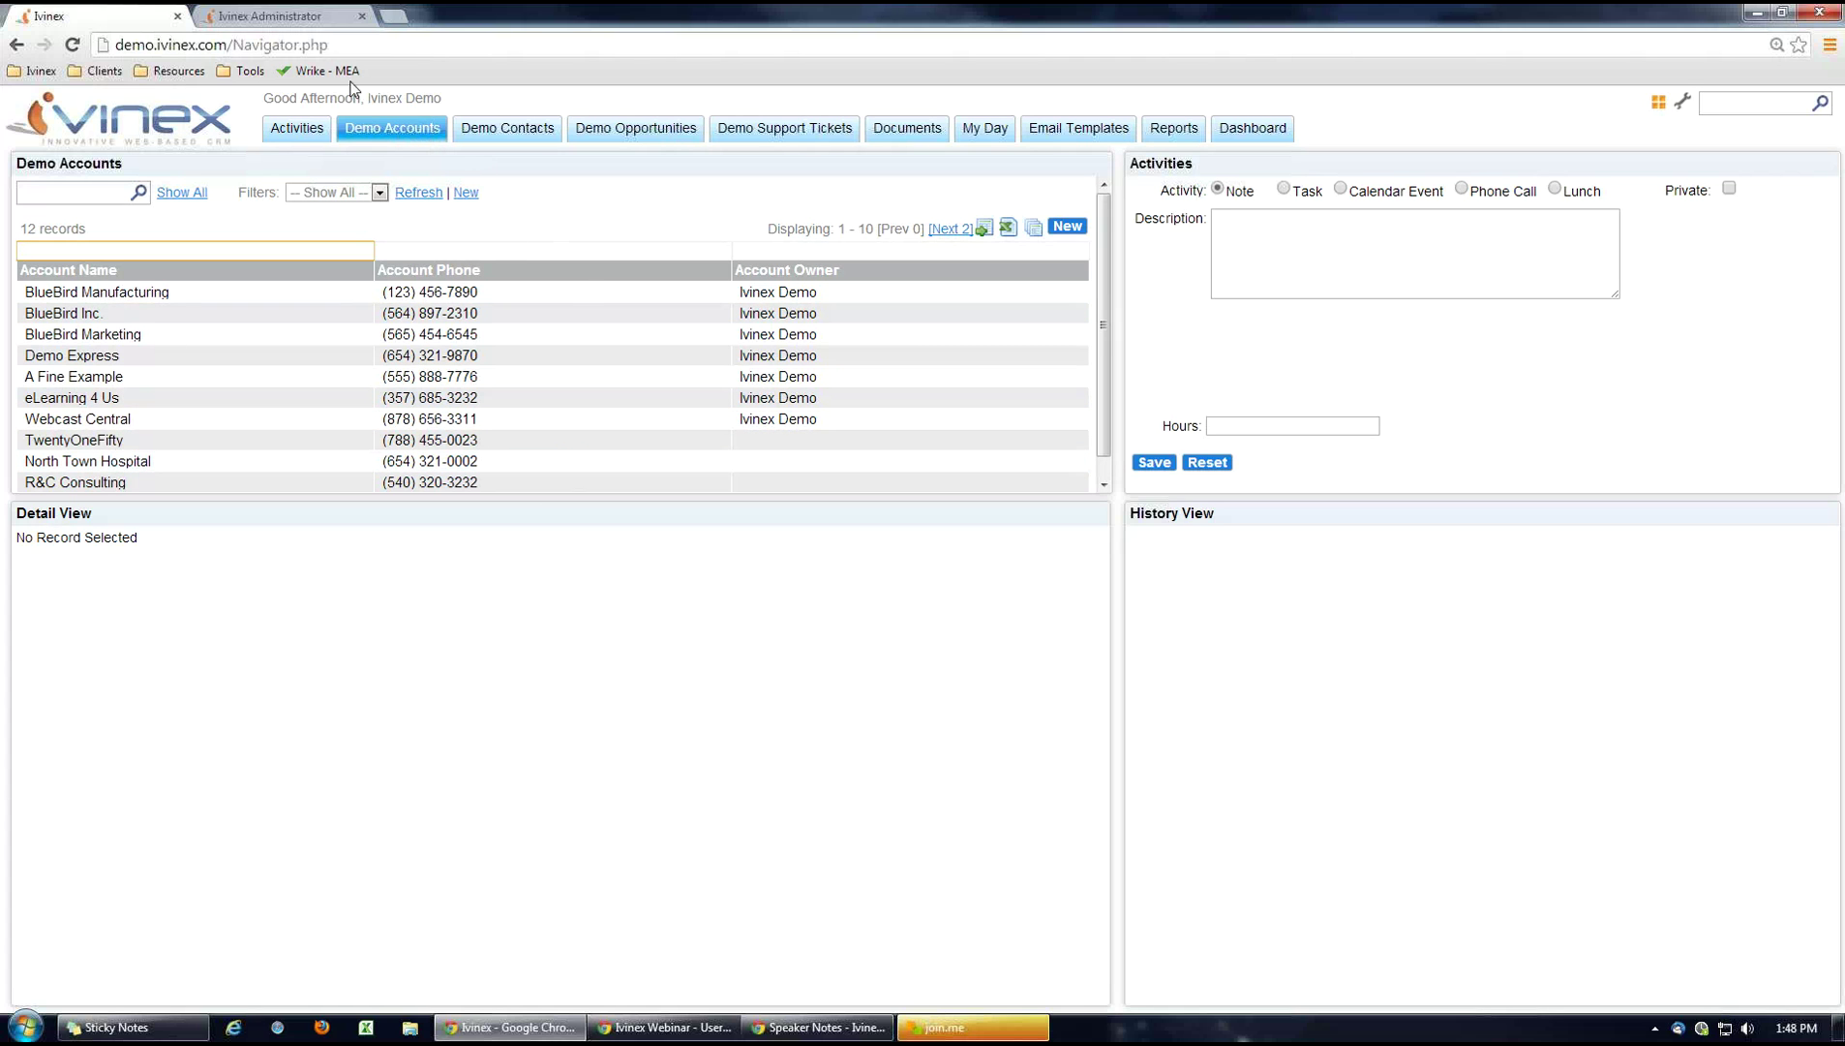
pyautogui.click(309, 23)
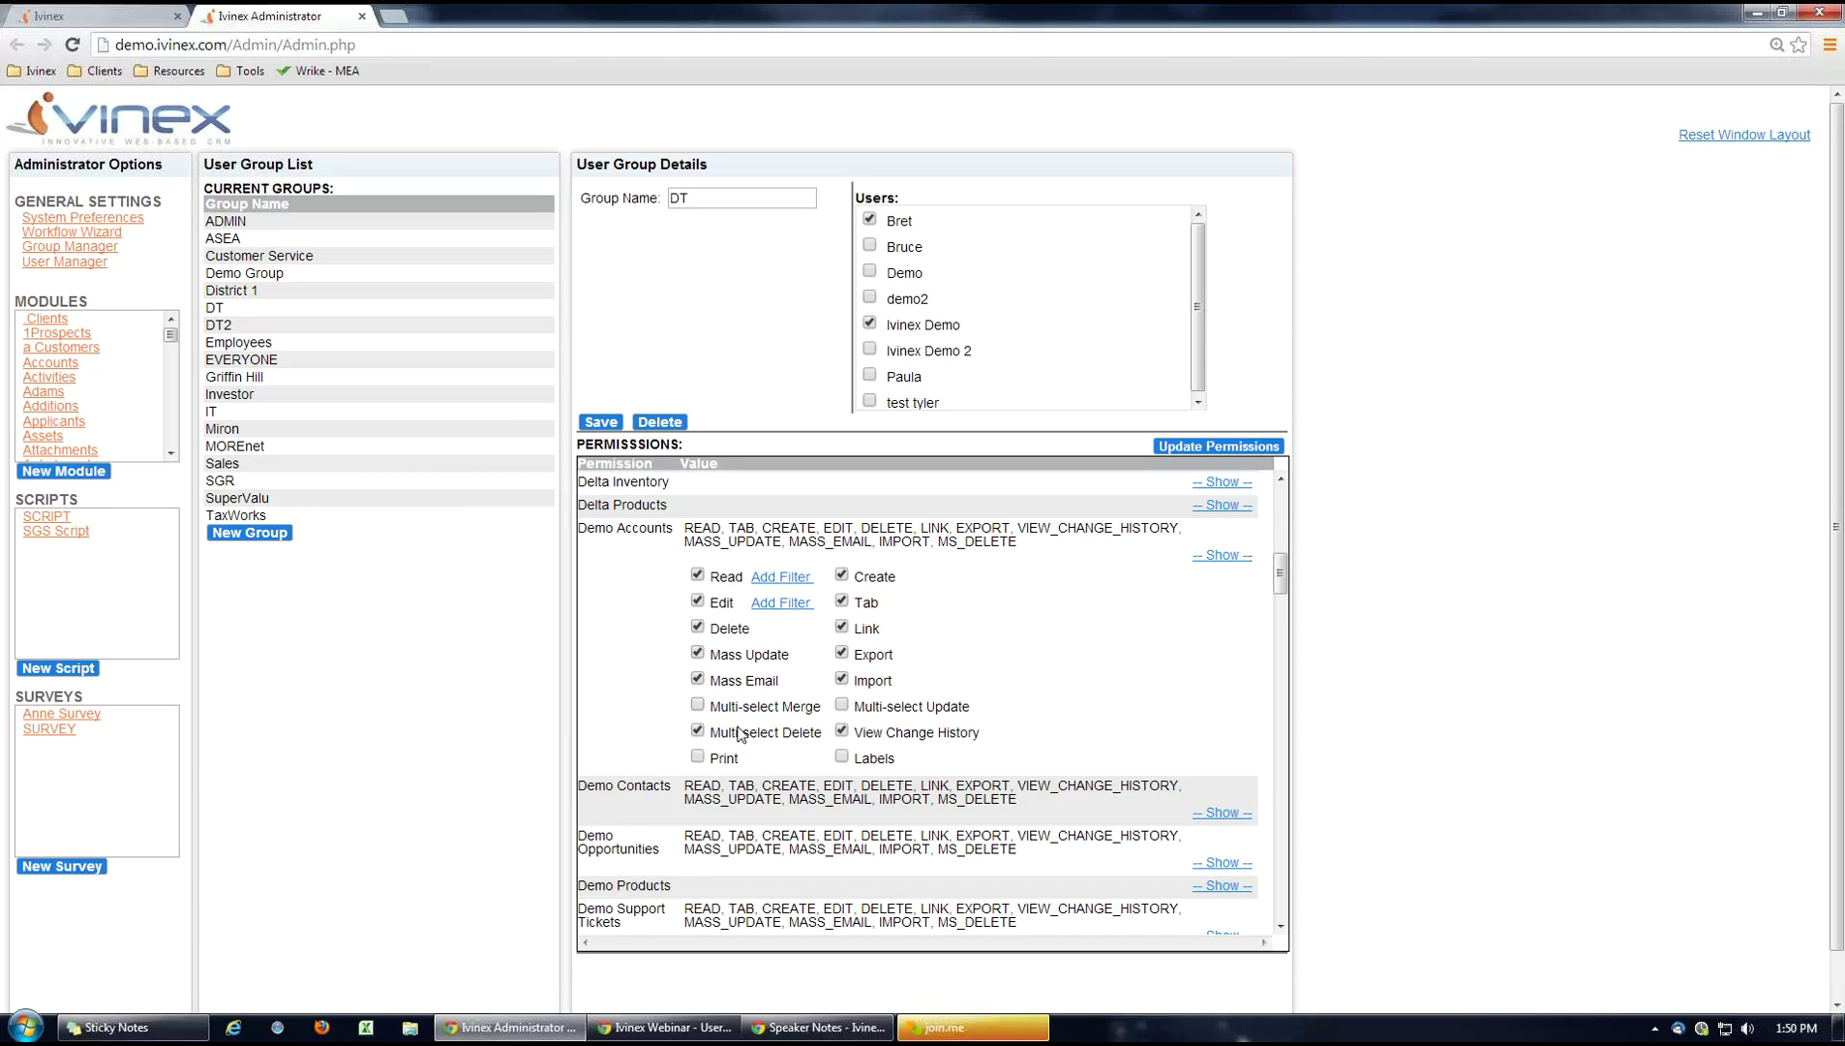
# Grant the DT group Multi-select Merge, Multi-select Update, Print and Labels on Demo Accounts, and save the permissions.
pyautogui.click(697, 705)
pyautogui.click(841, 704)
pyautogui.click(841, 756)
pyautogui.click(1222, 451)
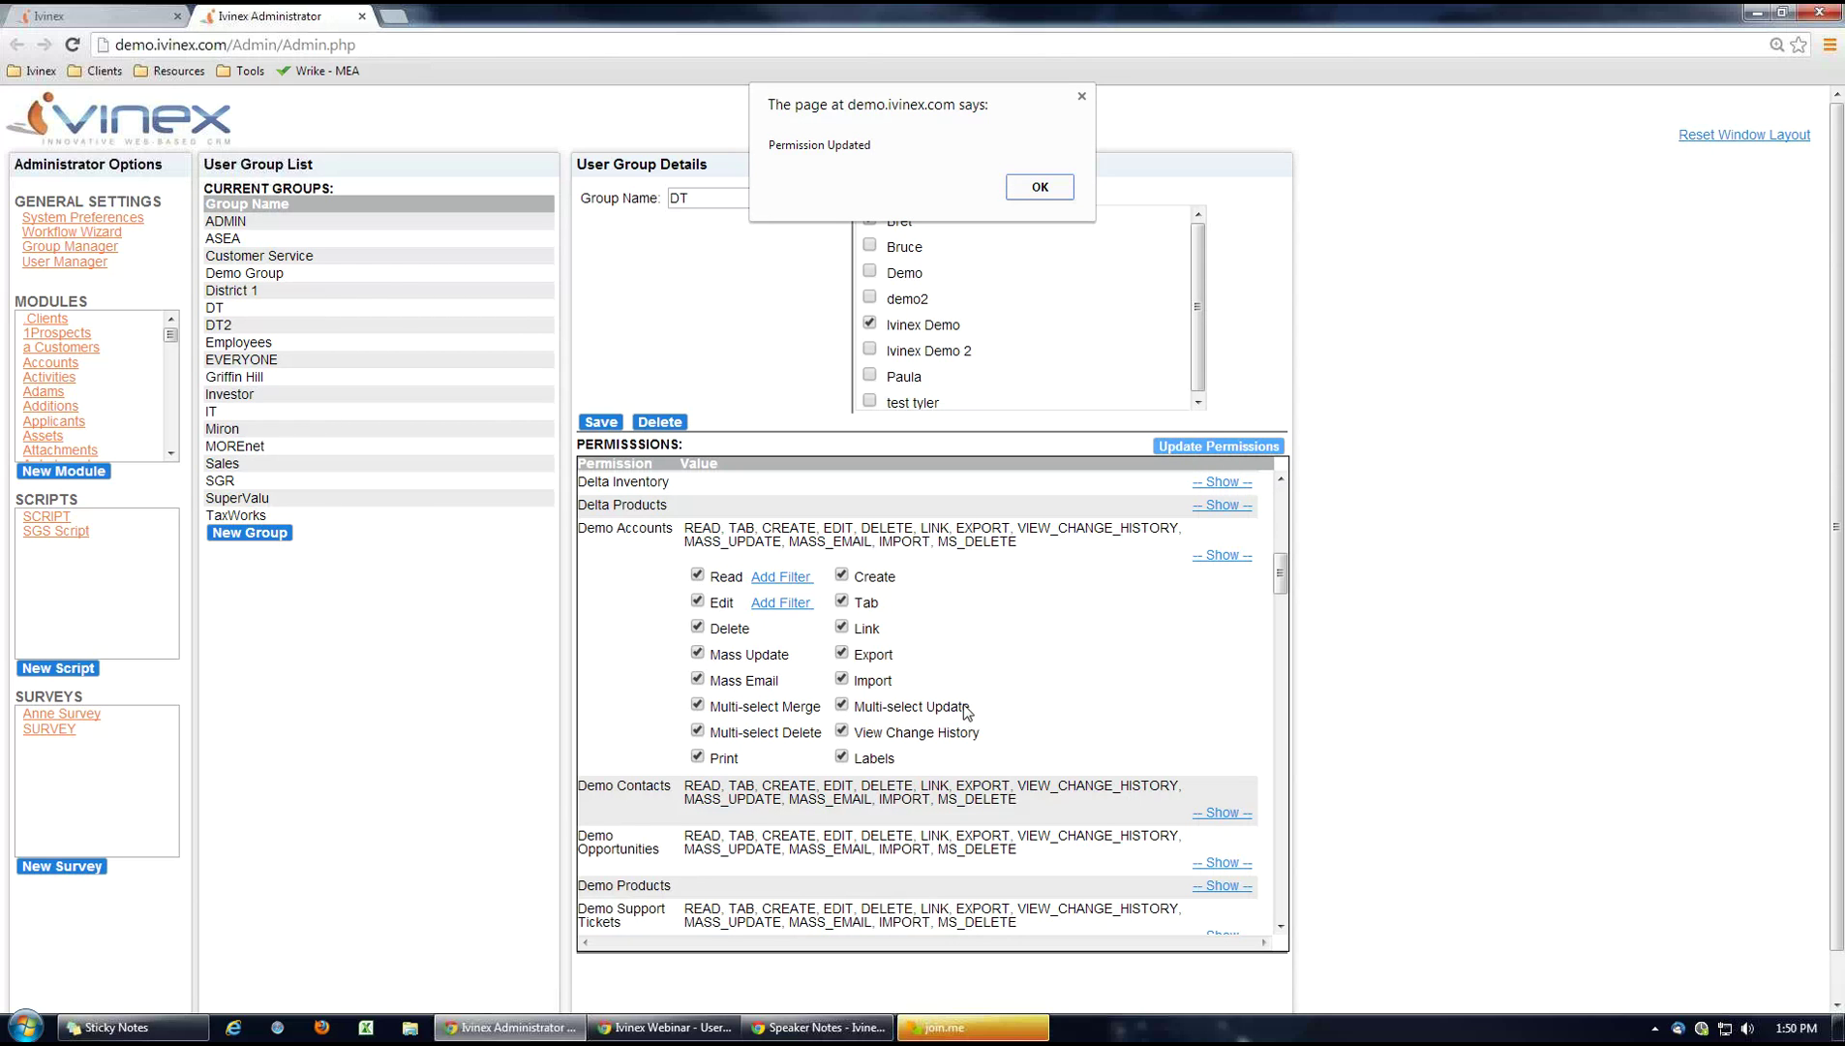
pyautogui.click(1034, 188)
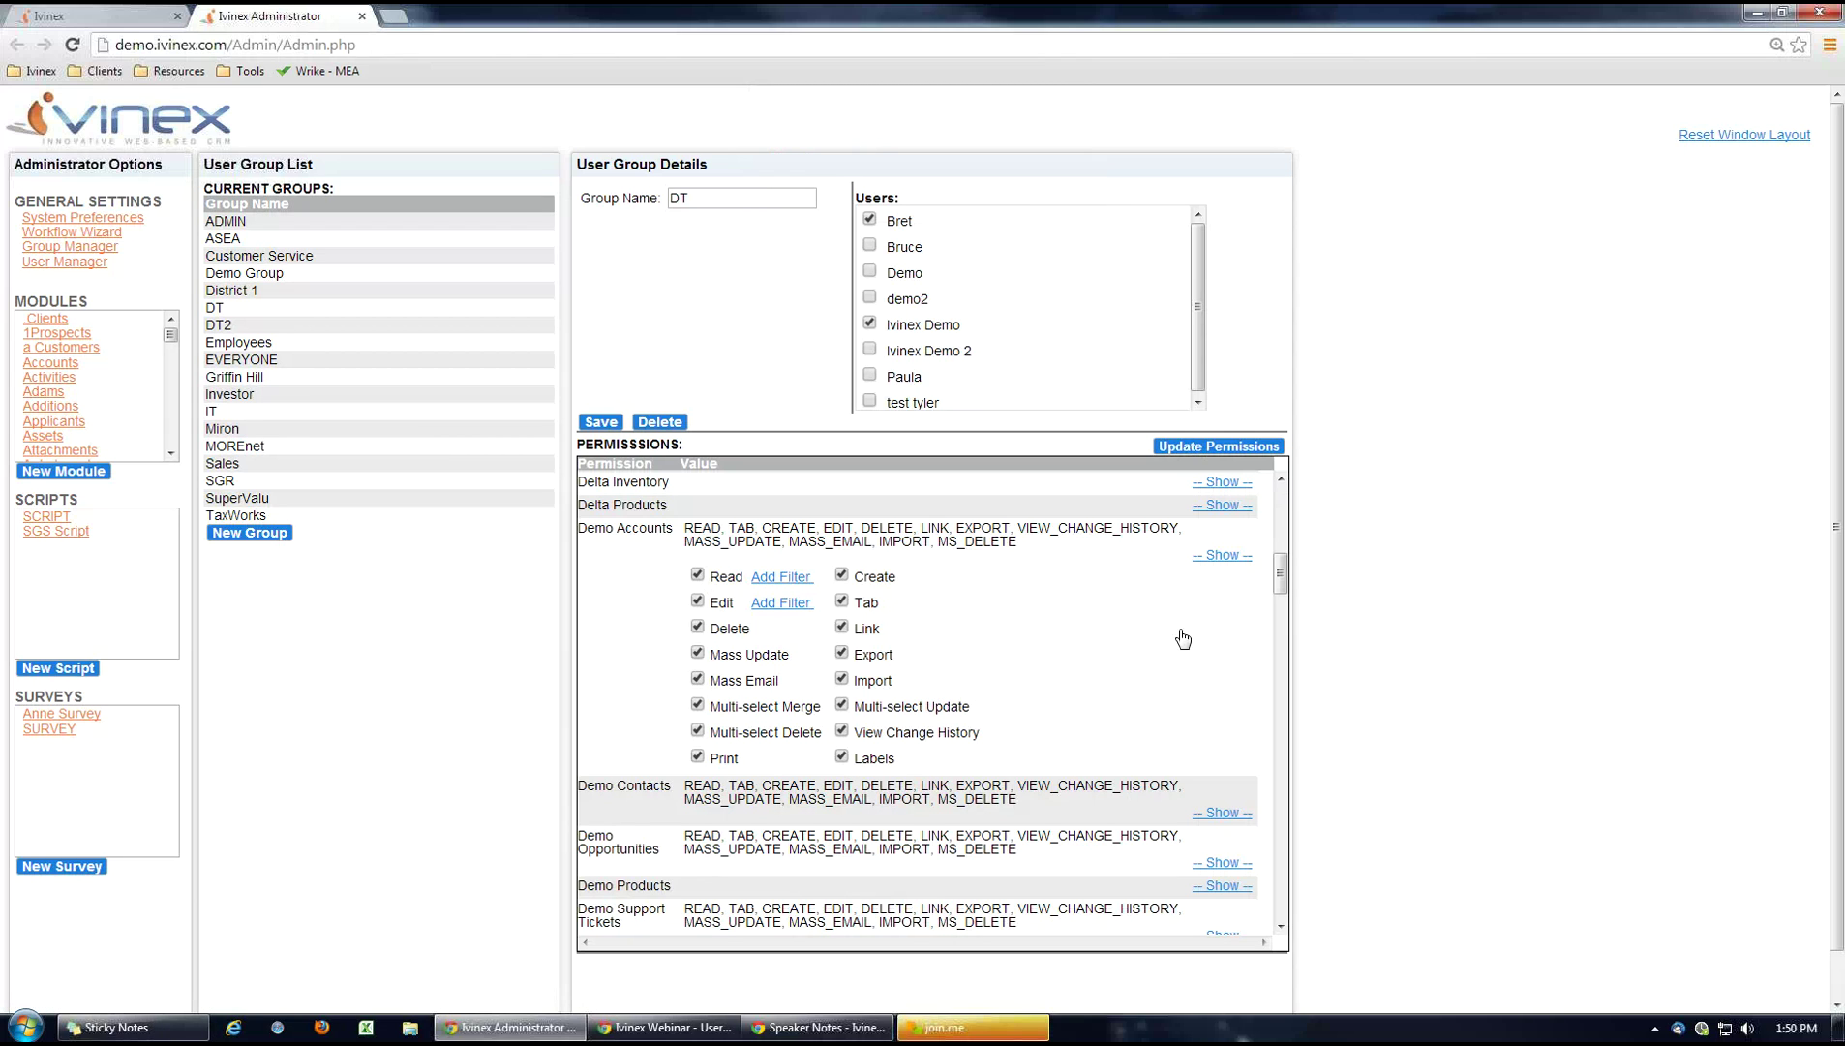
# Grant the DT group Multi-select Update and Multi-select Merge permissions on Demo Contacts.
pyautogui.click(1219, 814)
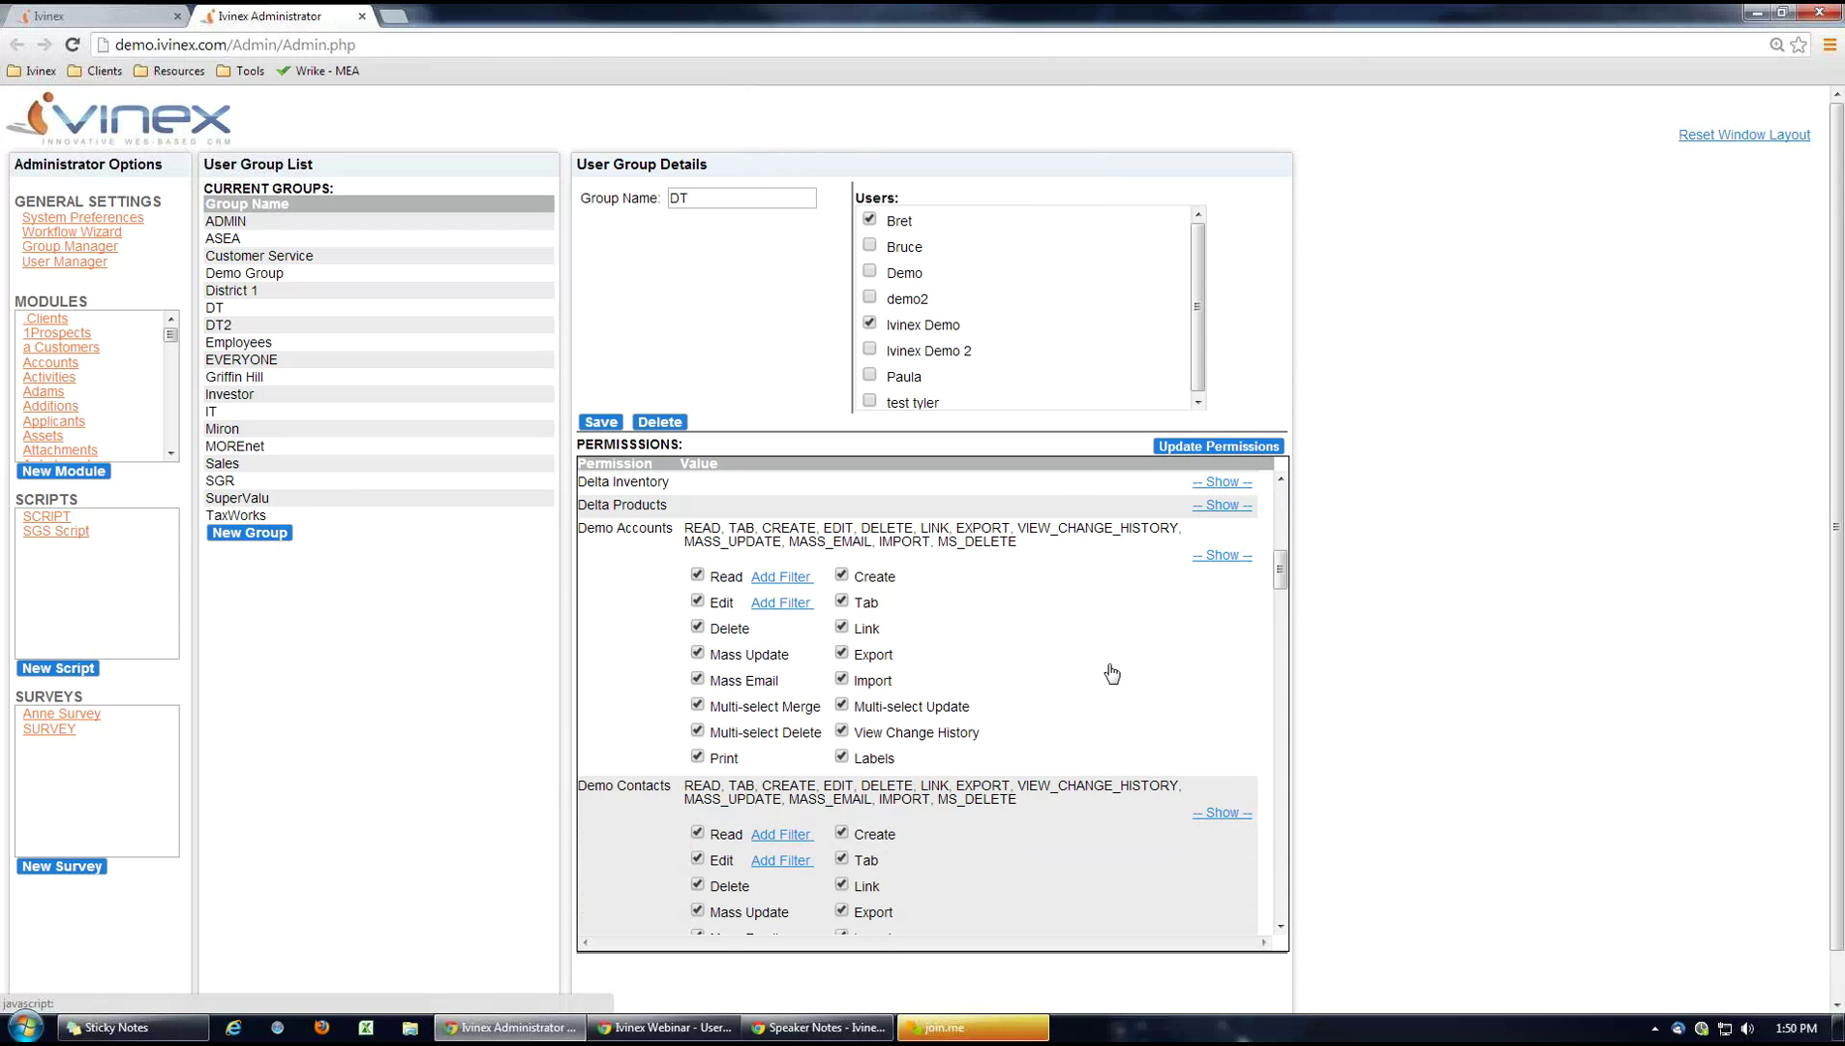
pyautogui.scroll(-2, 1107, 671)
pyautogui.click(841, 771)
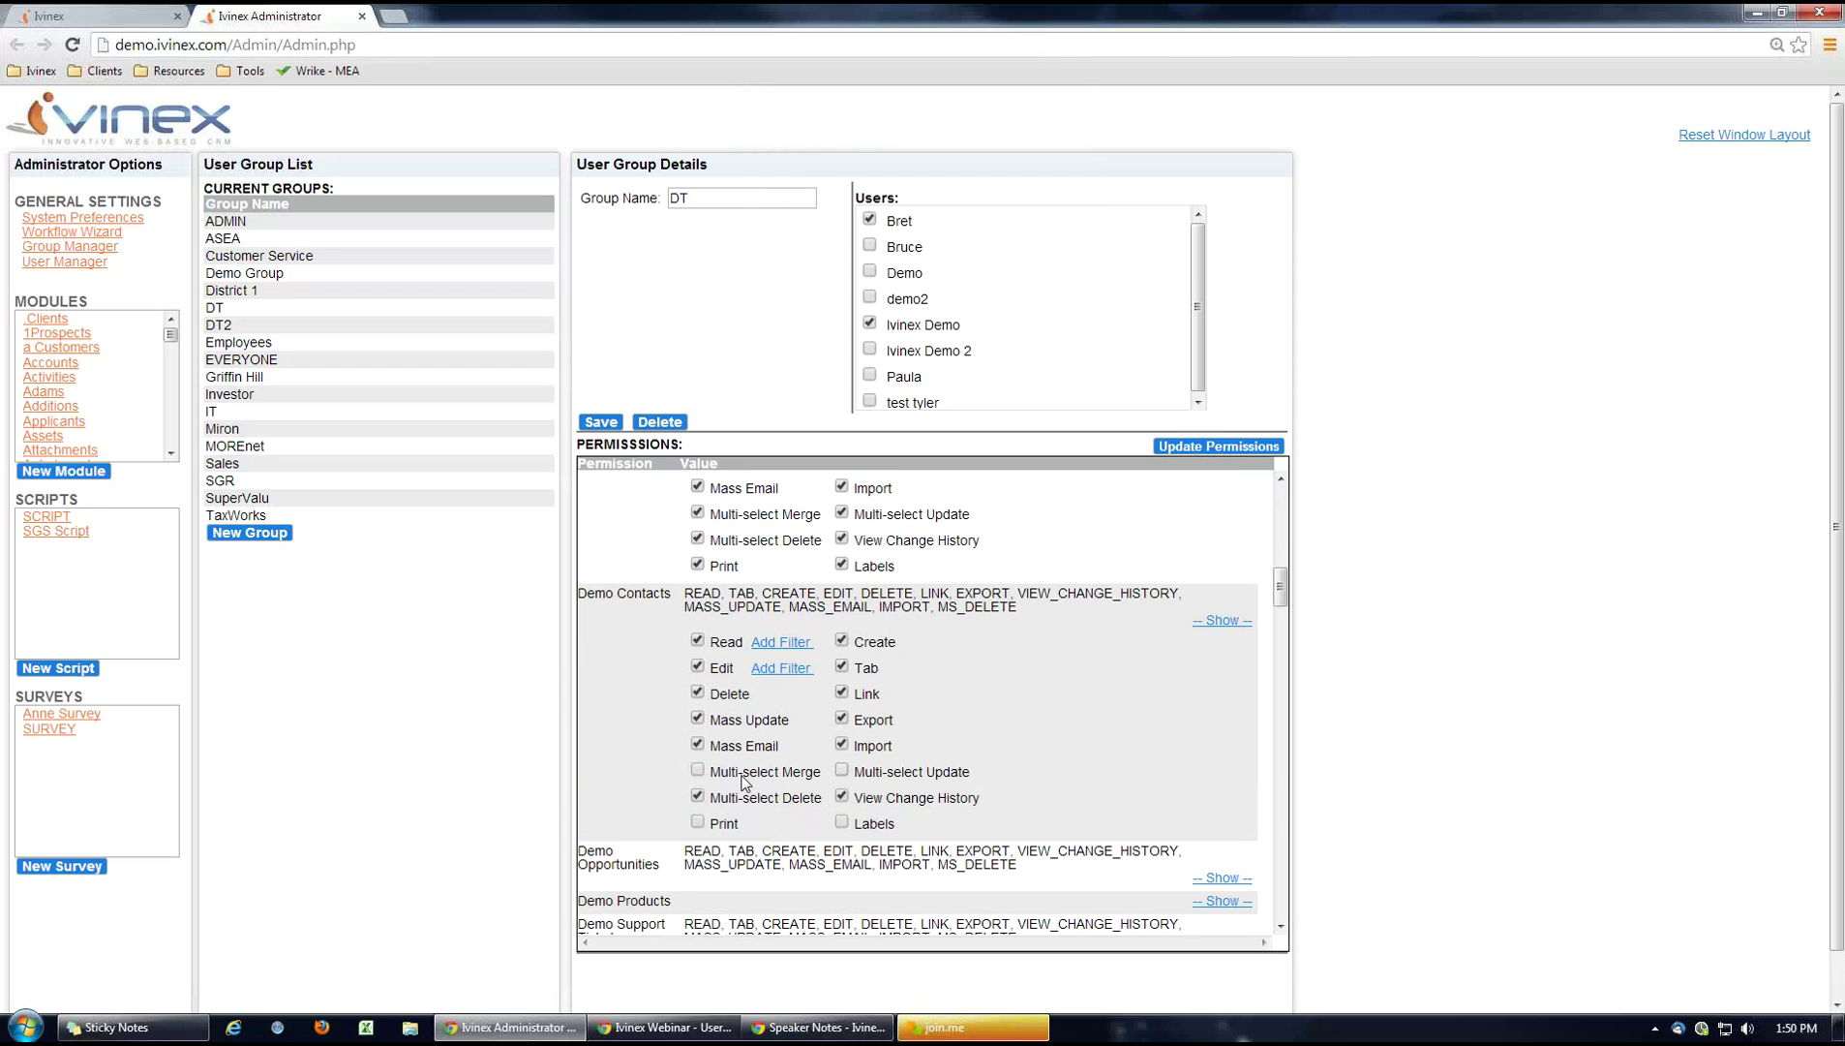
pyautogui.click(698, 771)
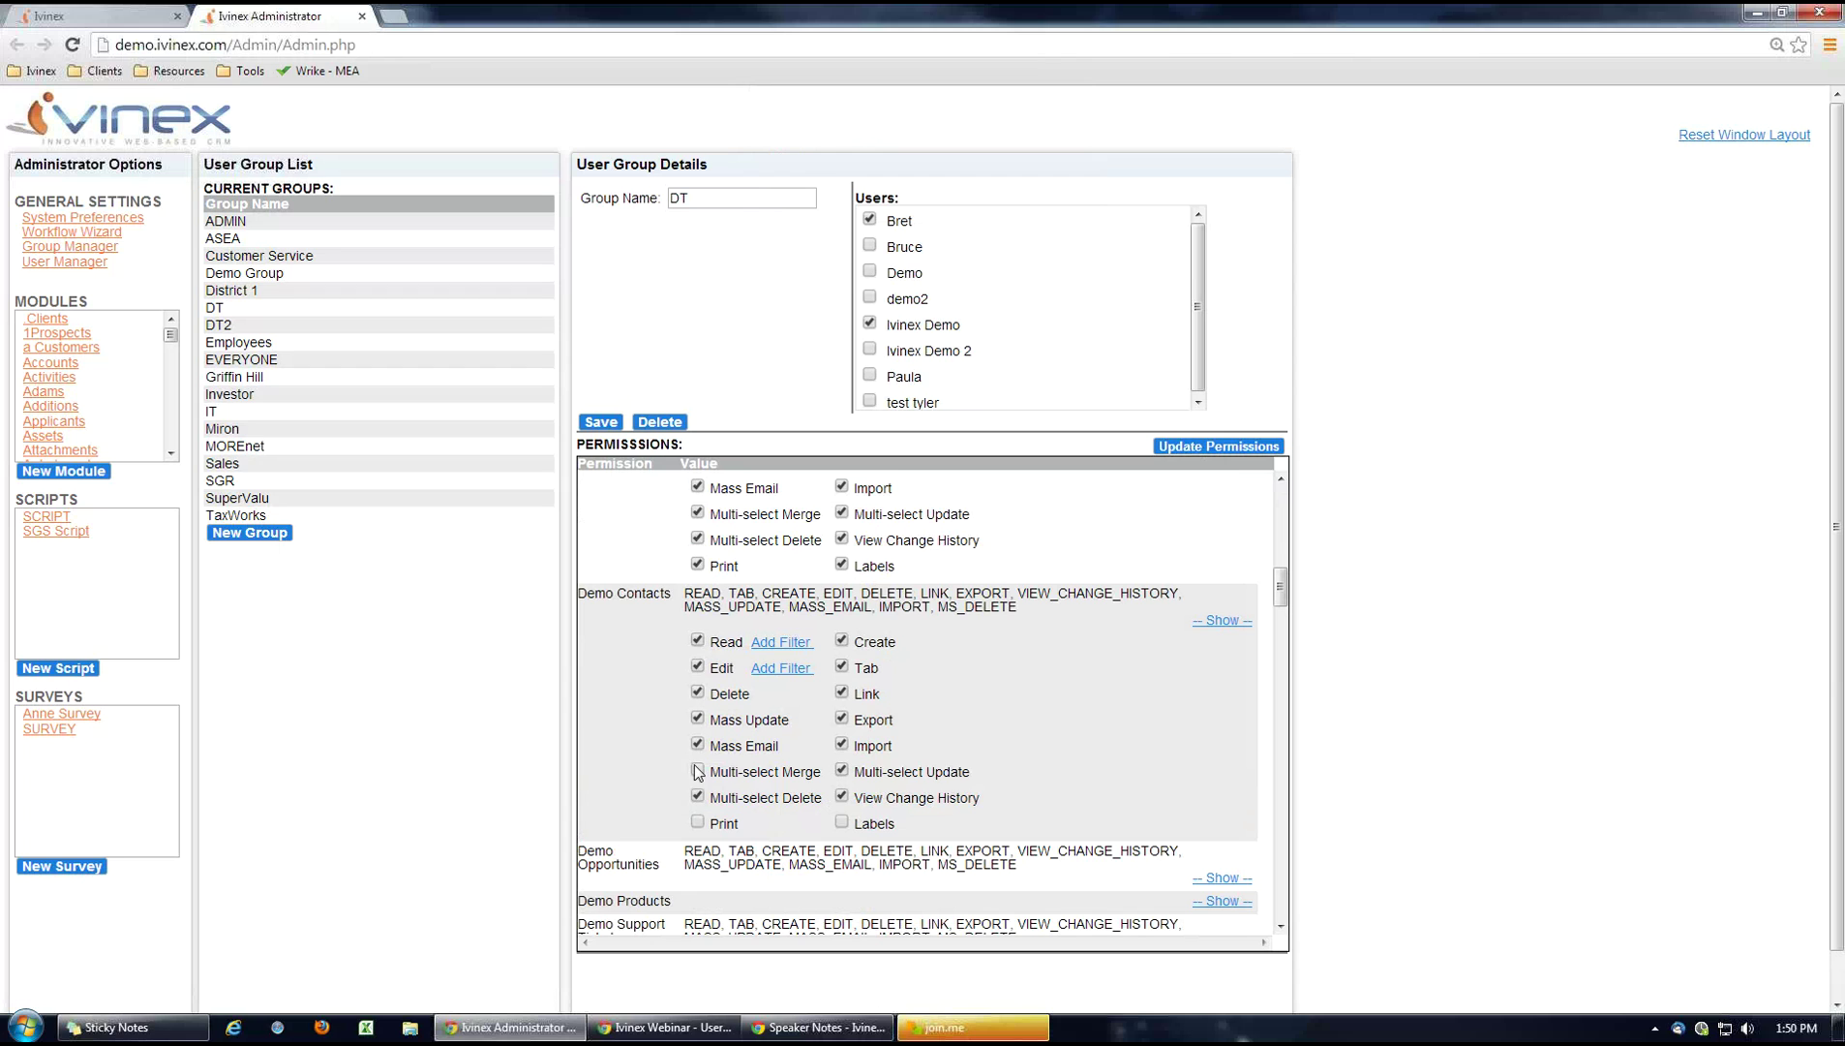
# Grant the DT group Multi-select Update and Multi-select Merge on Demo Opportunities, and save the updated permissions.
pyautogui.click(1212, 877)
pyautogui.scroll(-3, 848, 728)
pyautogui.click(841, 739)
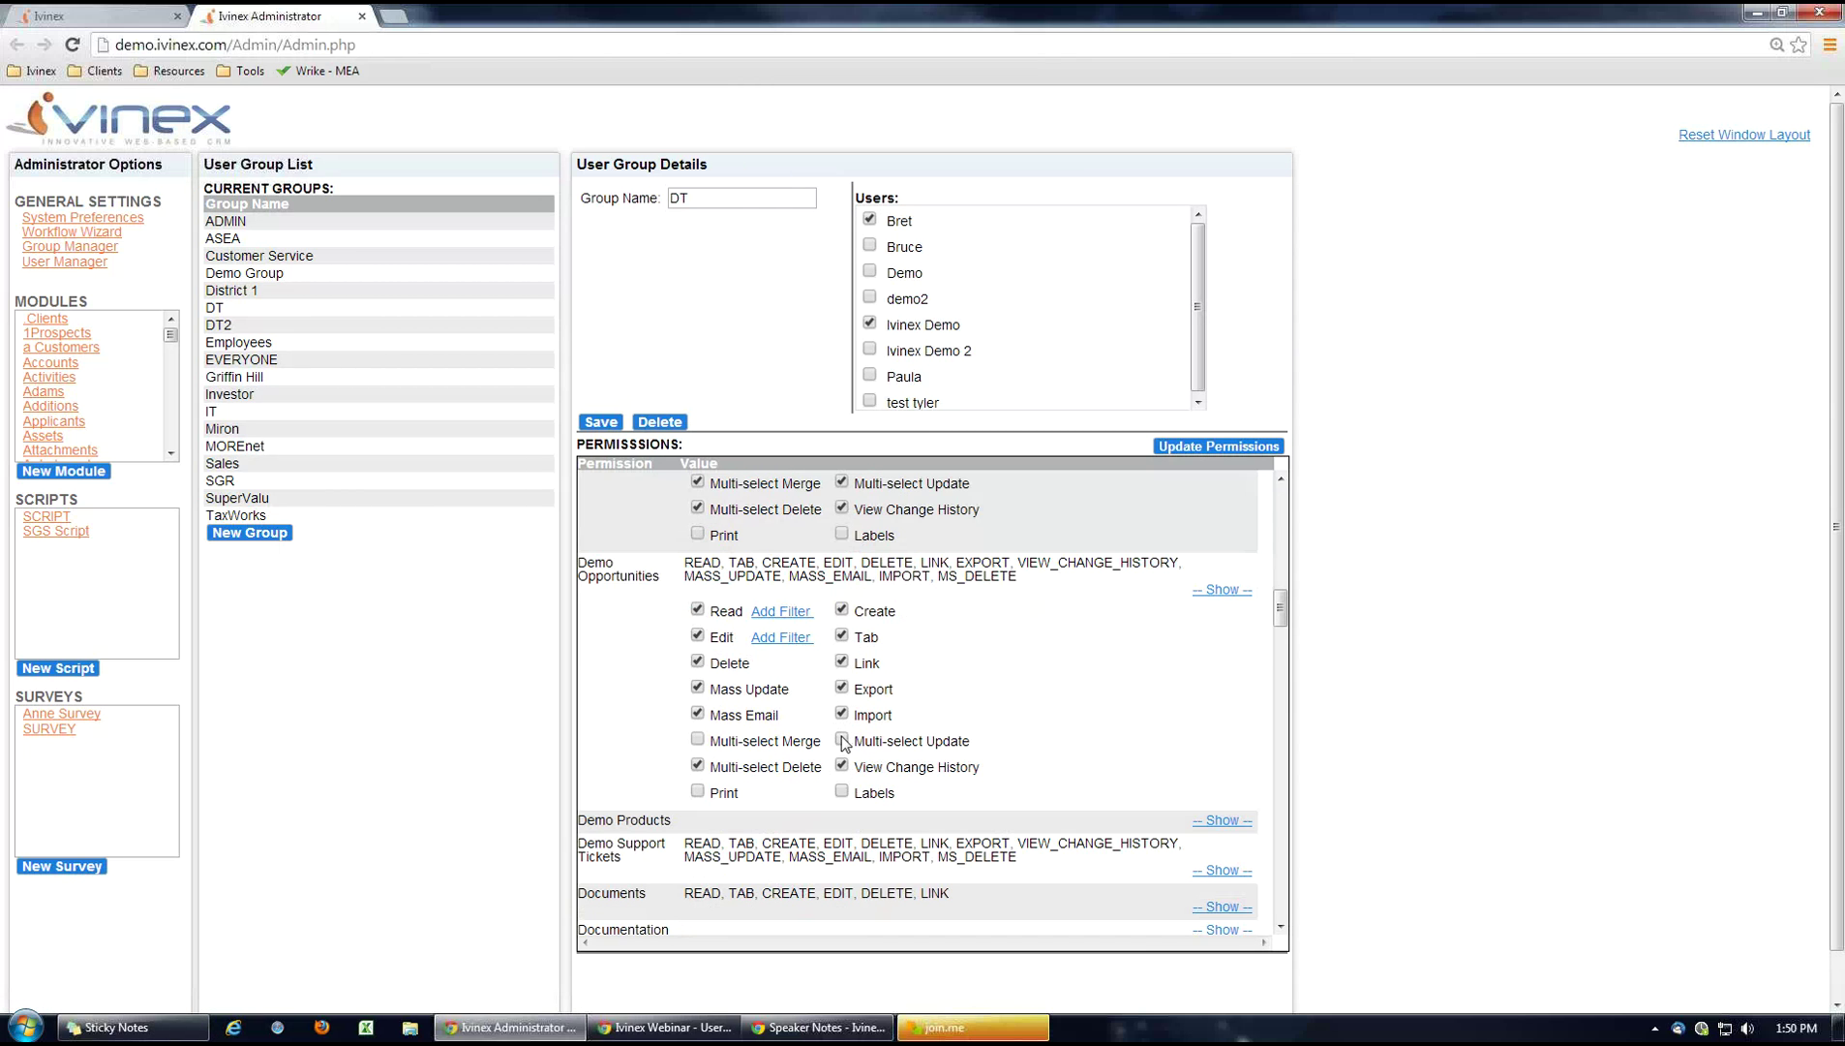
pyautogui.click(698, 740)
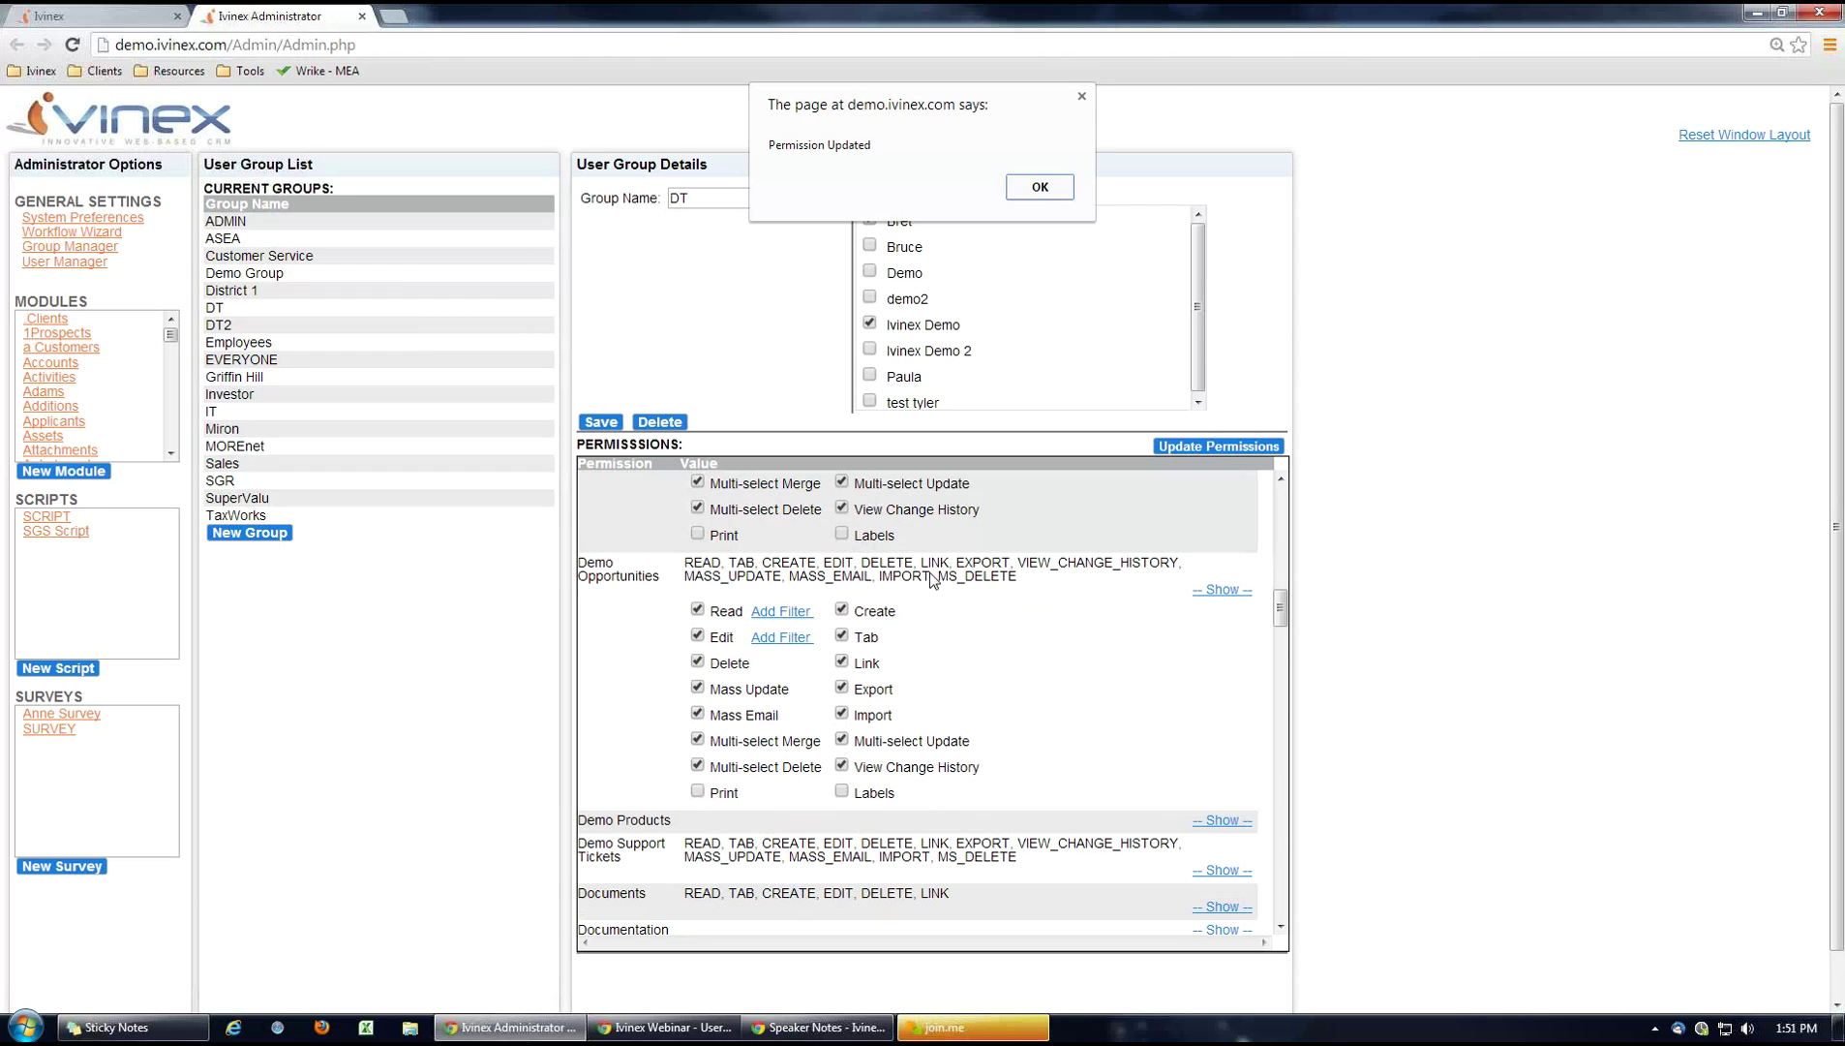
pyautogui.click(1038, 186)
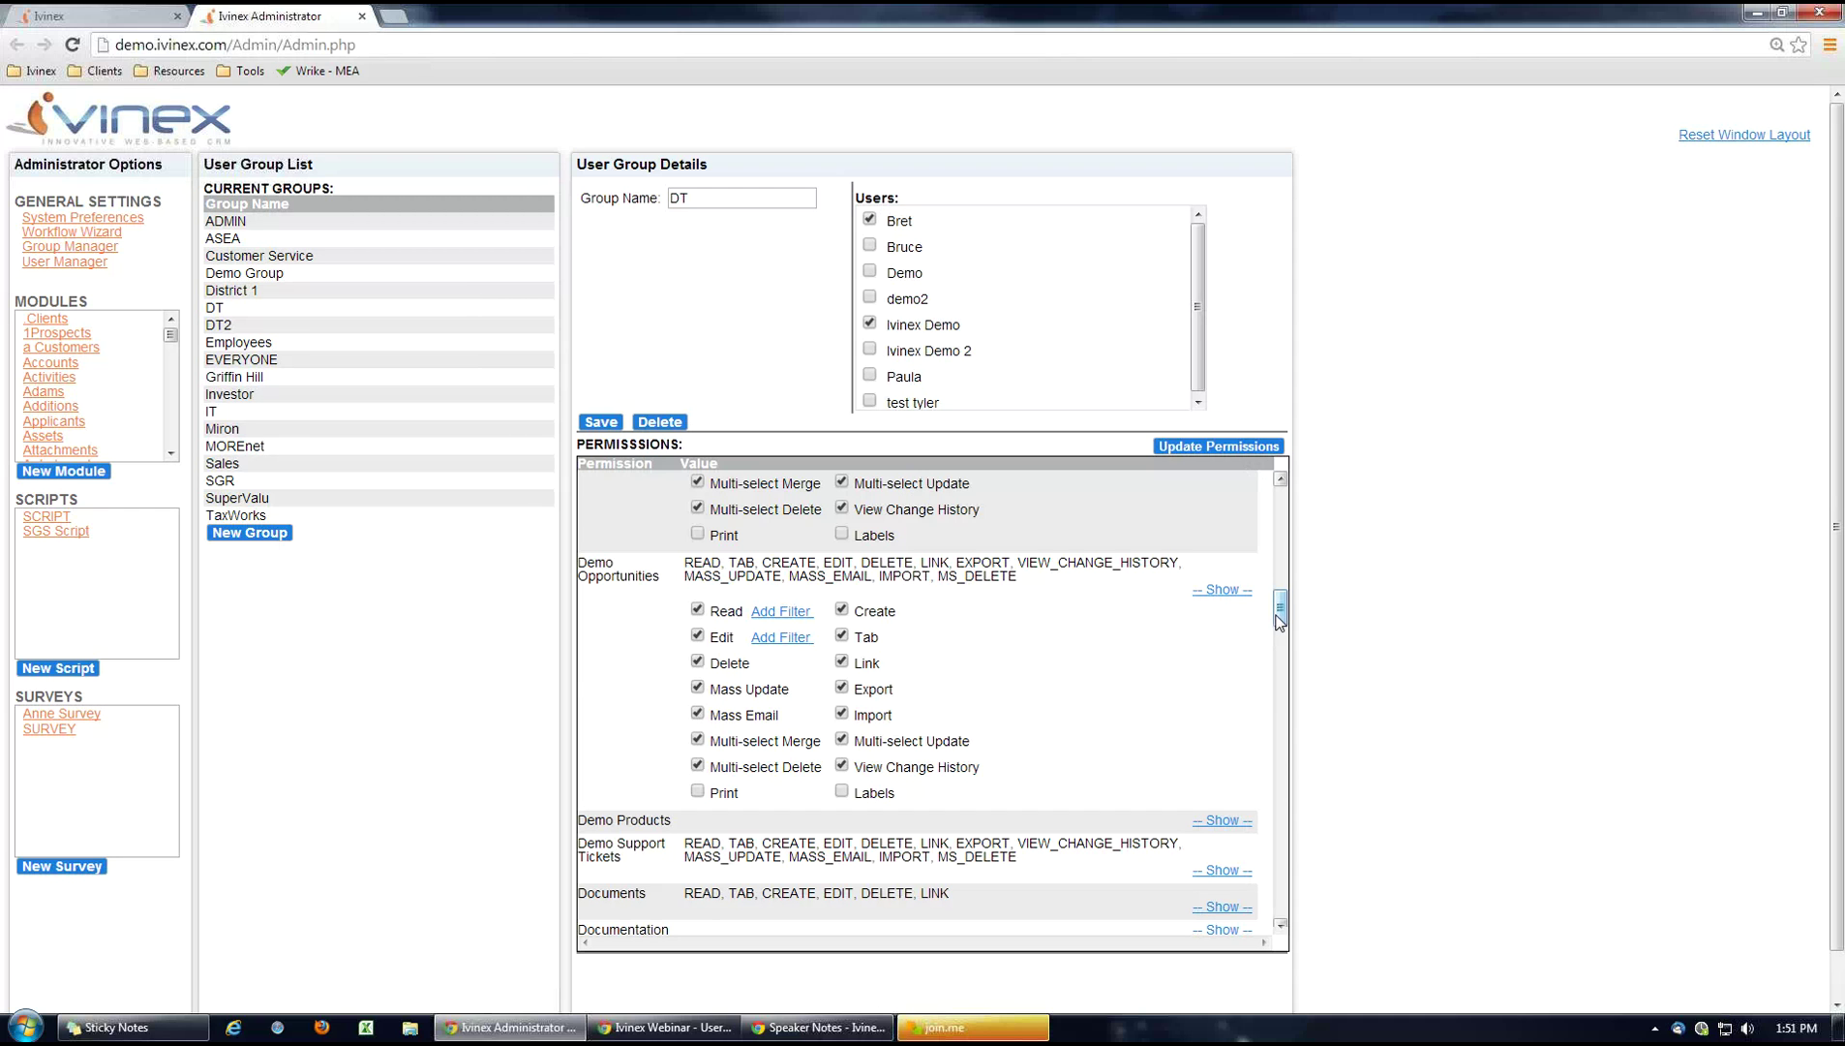
# Reload the Demo Accounts module in the main Ivinex application and open the BlueBird Manufacturing record.
pyautogui.moveTo(1279, 619); pyautogui.dragTo(1283, 580)
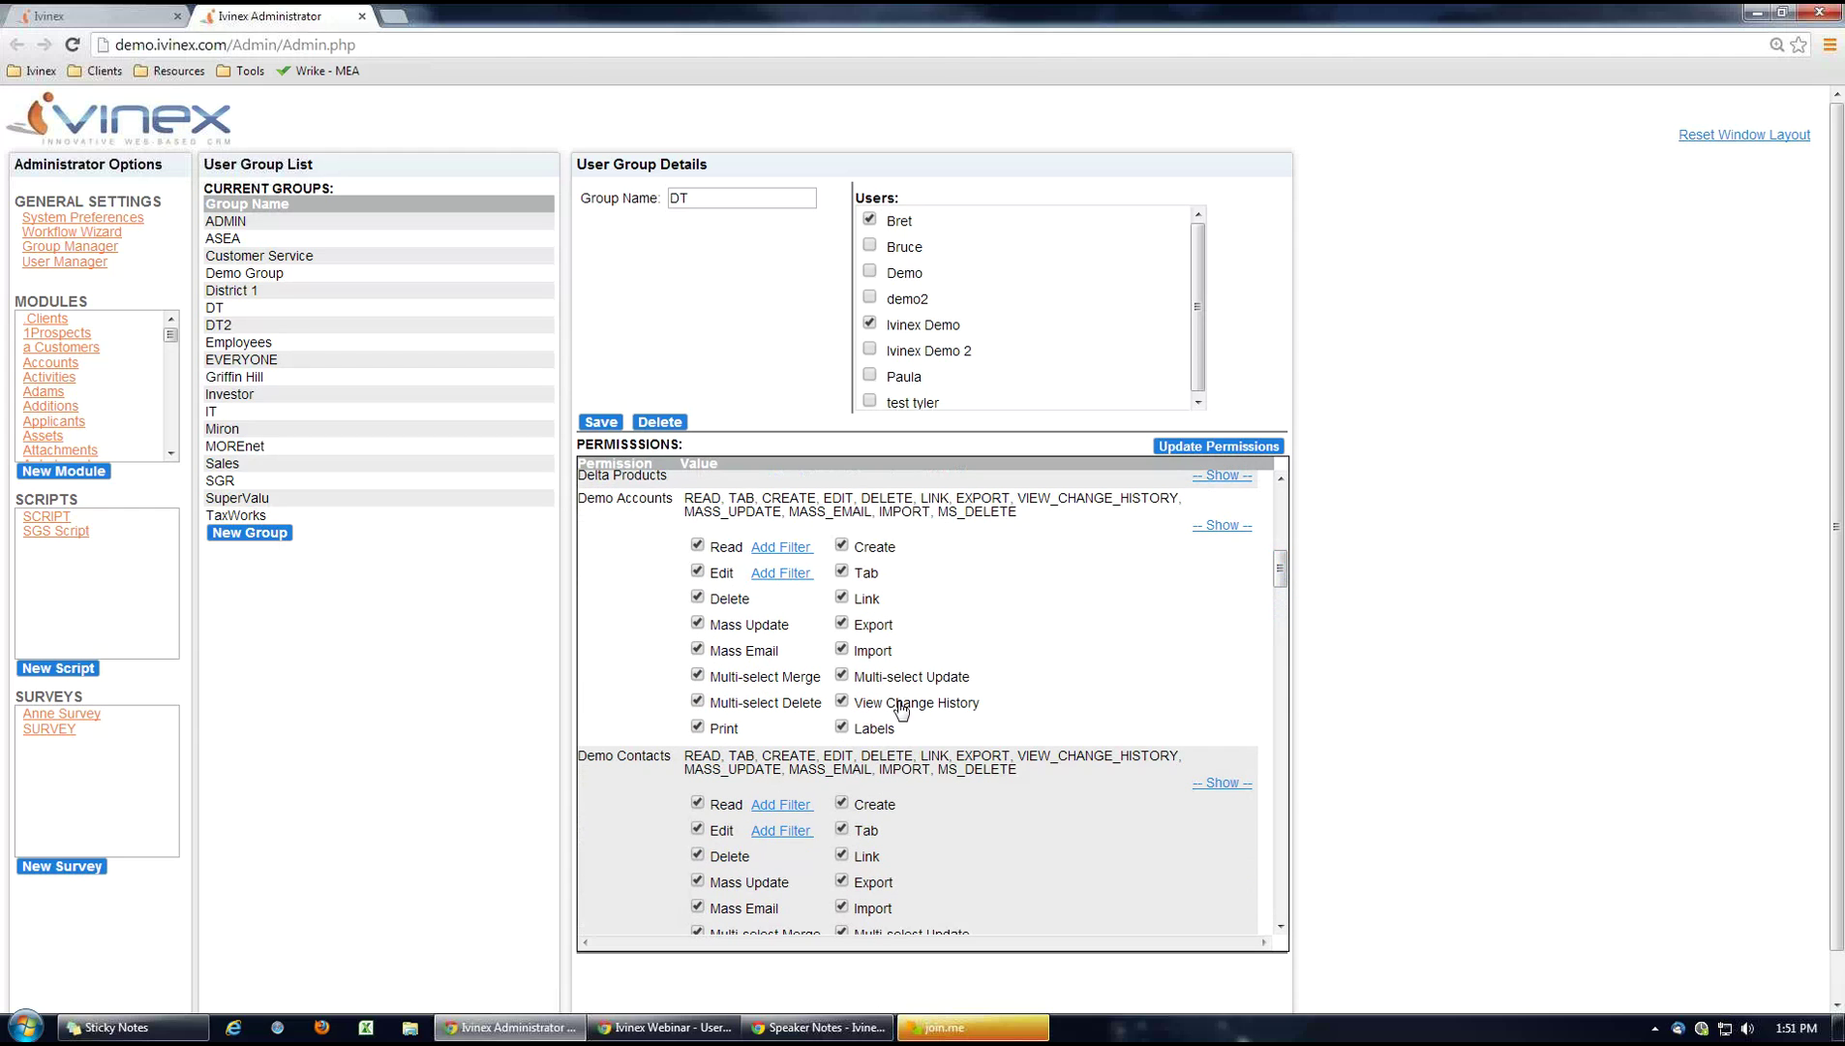
pyautogui.click(79, 19)
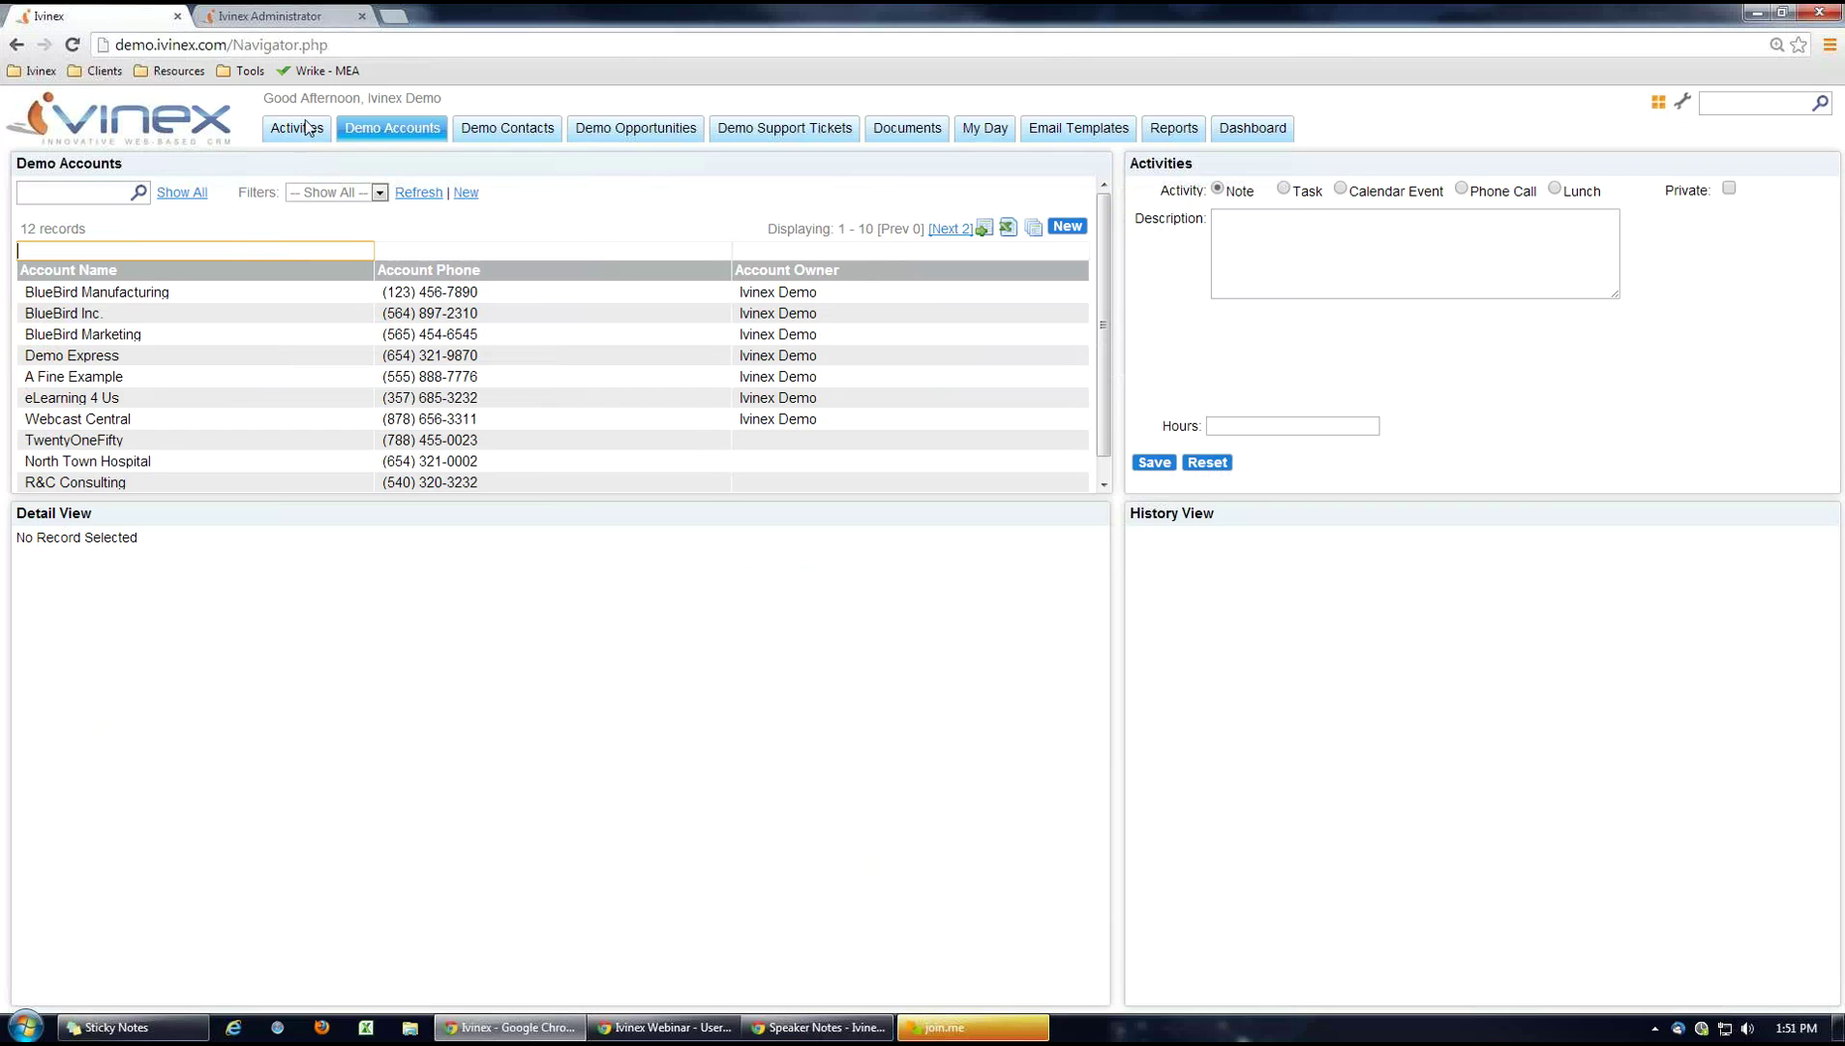
pyautogui.click(394, 130)
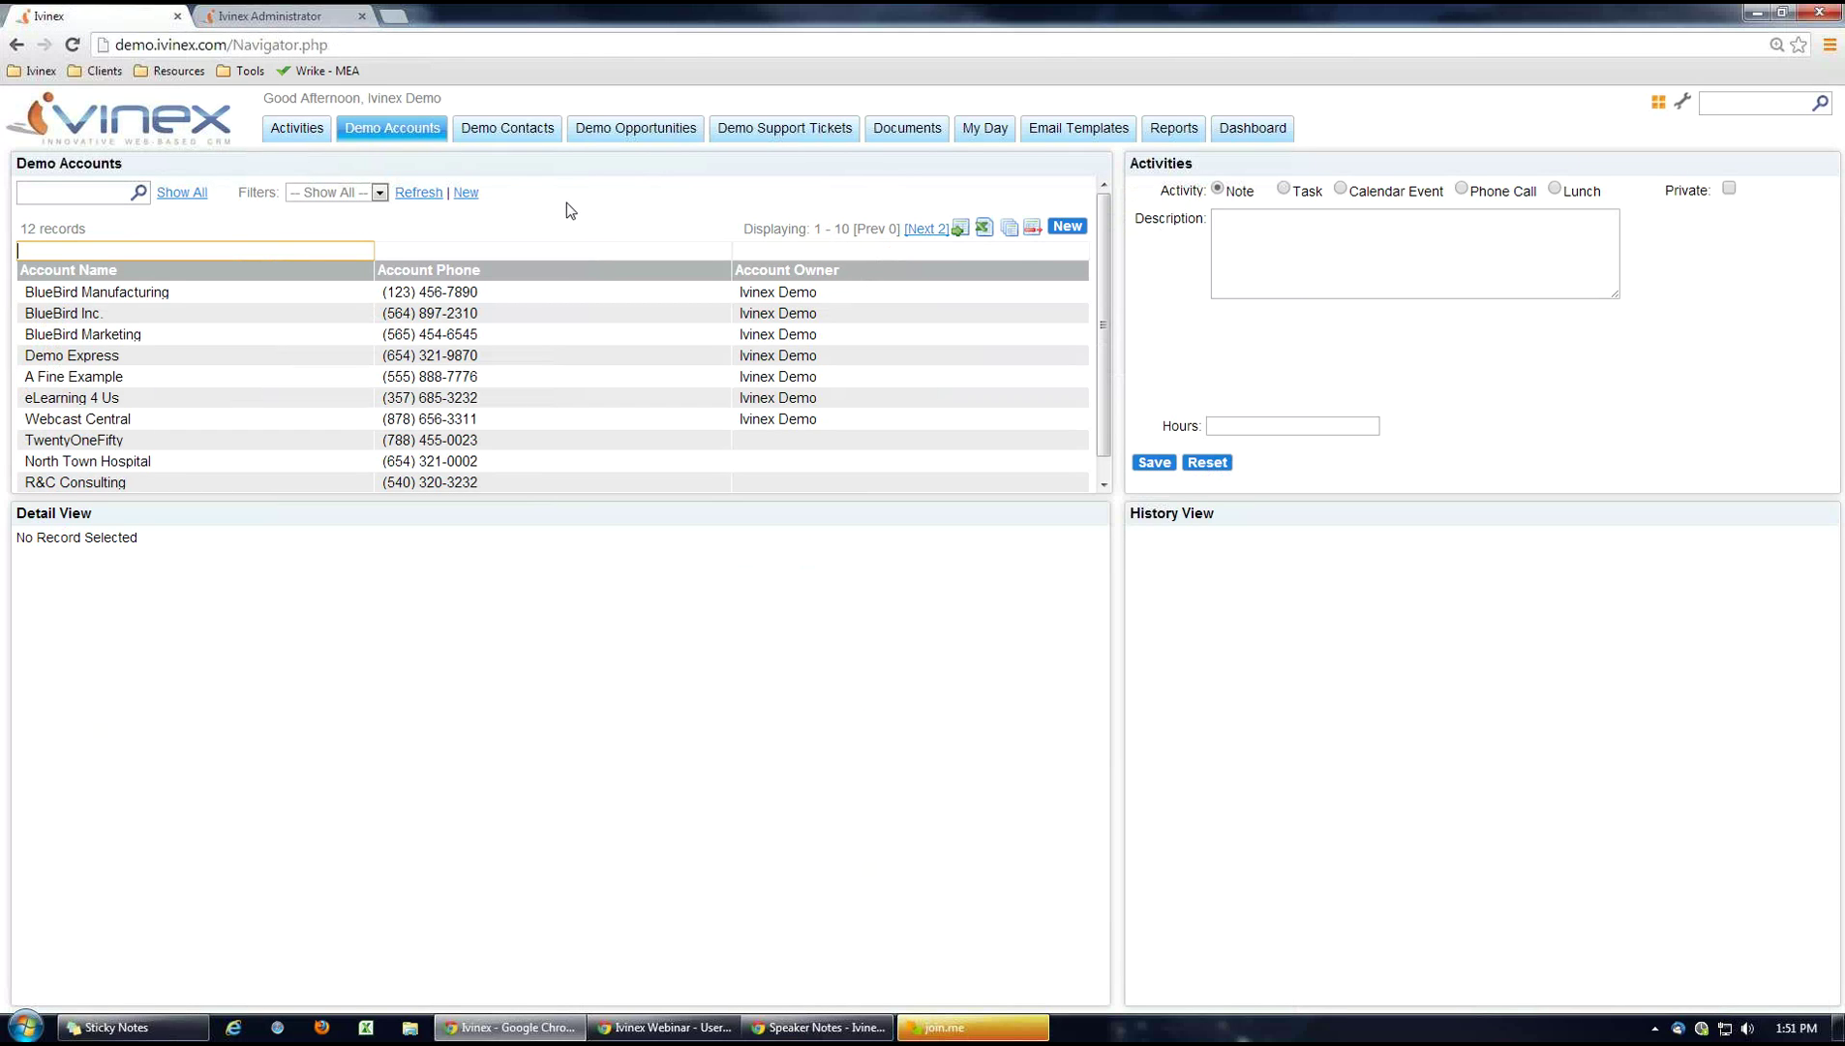
pyautogui.click(489, 295)
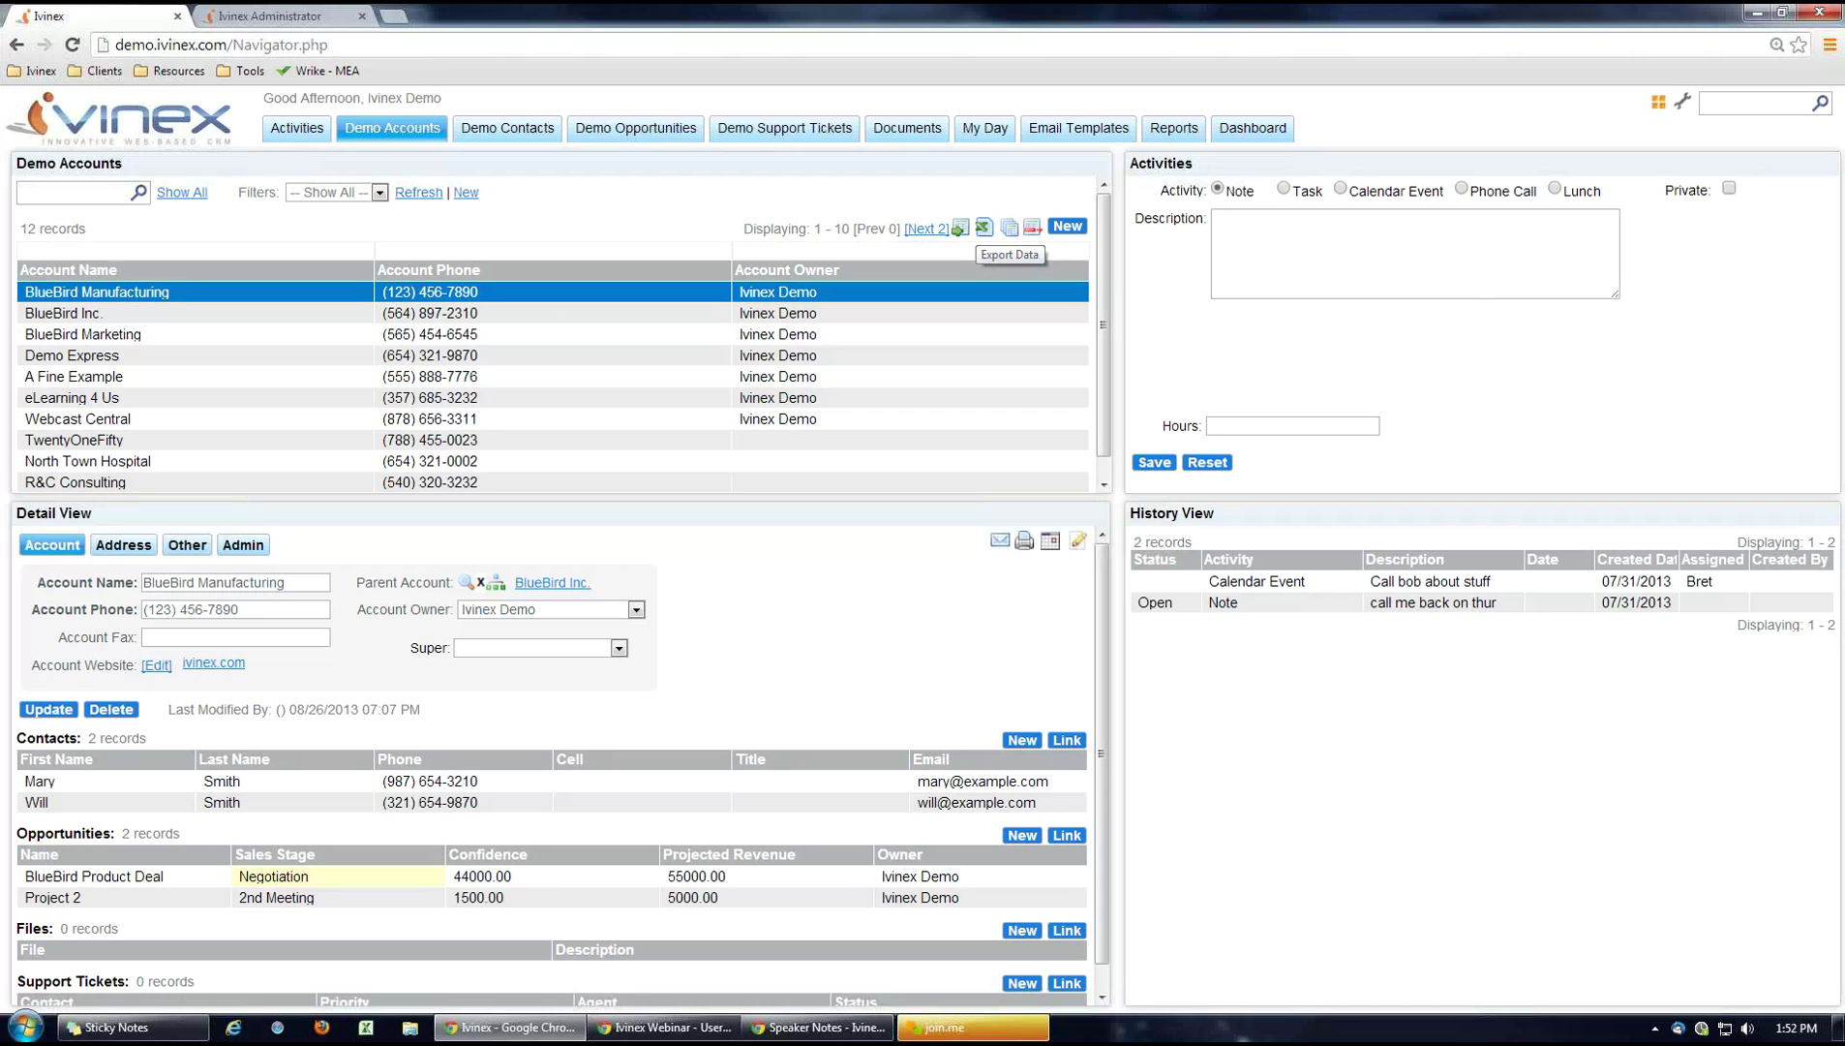
# Open the Mass Update wizard for Demo Accounts, review the actions it offers, and close it without running any.
pyautogui.click(1009, 229)
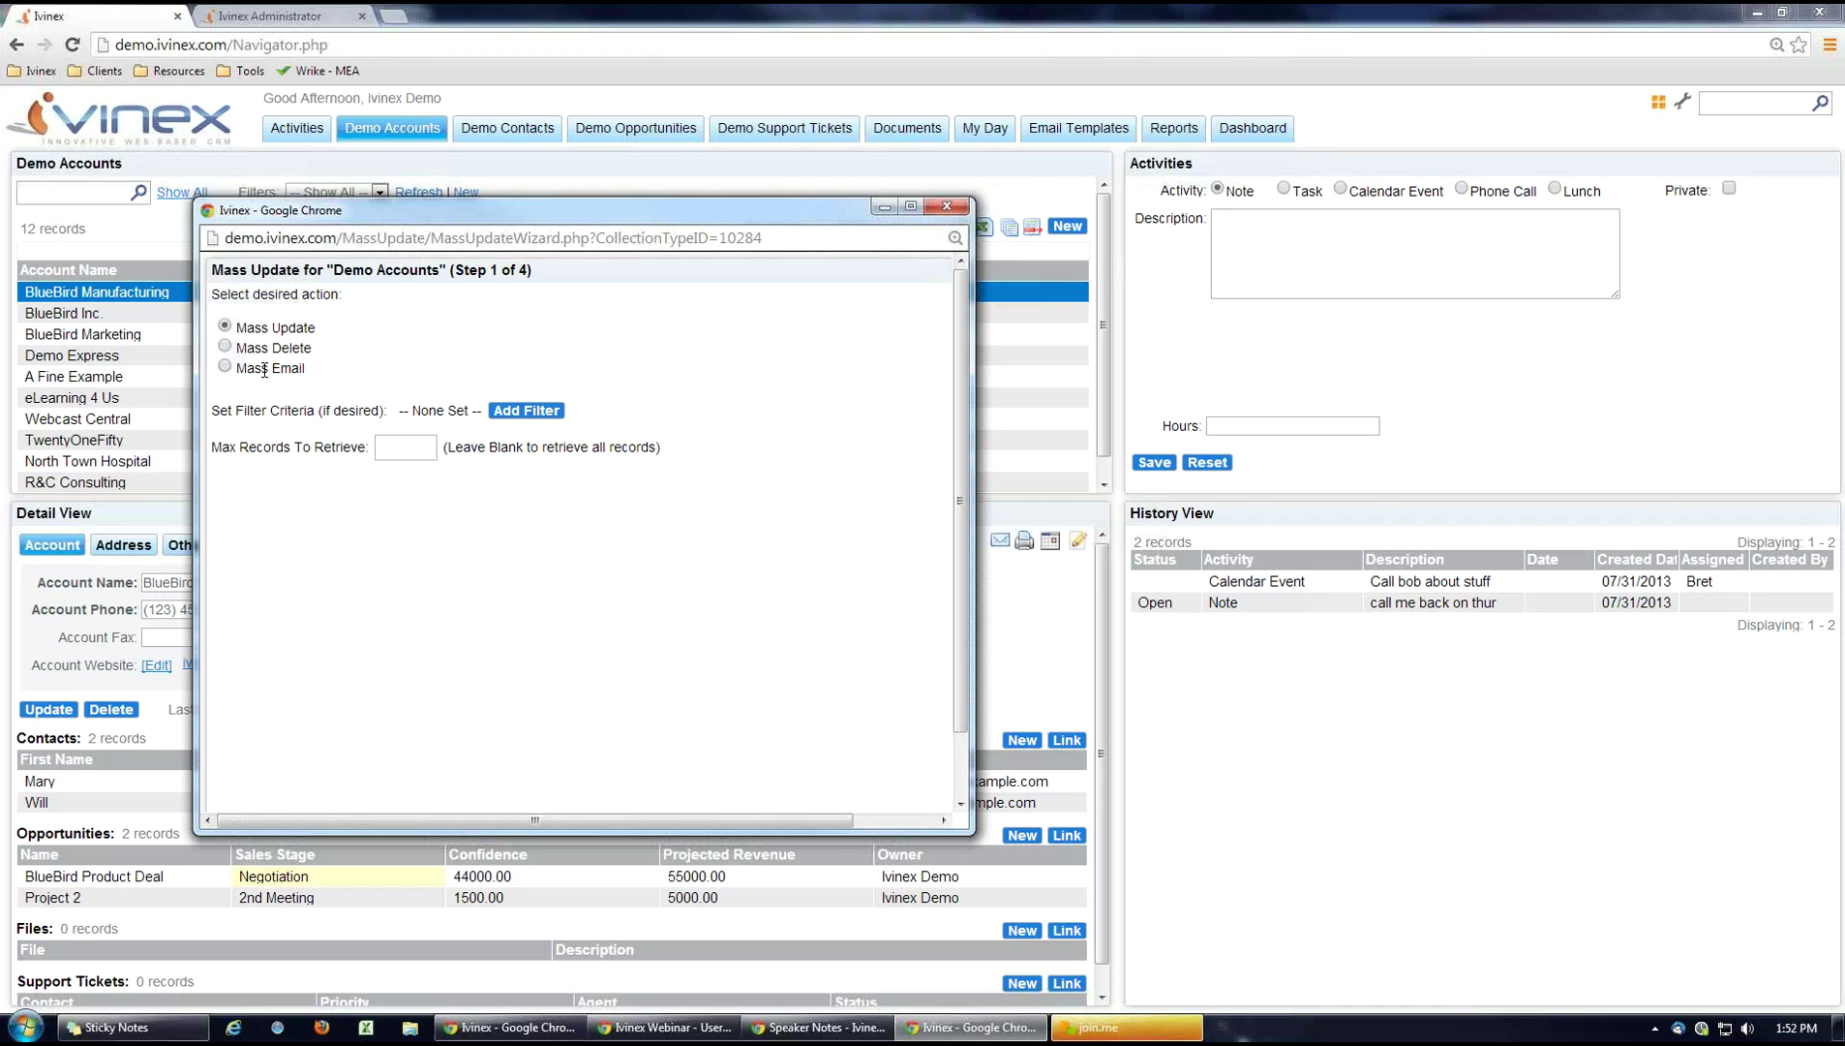
pyautogui.moveTo(312, 354); pyautogui.dragTo(310, 339)
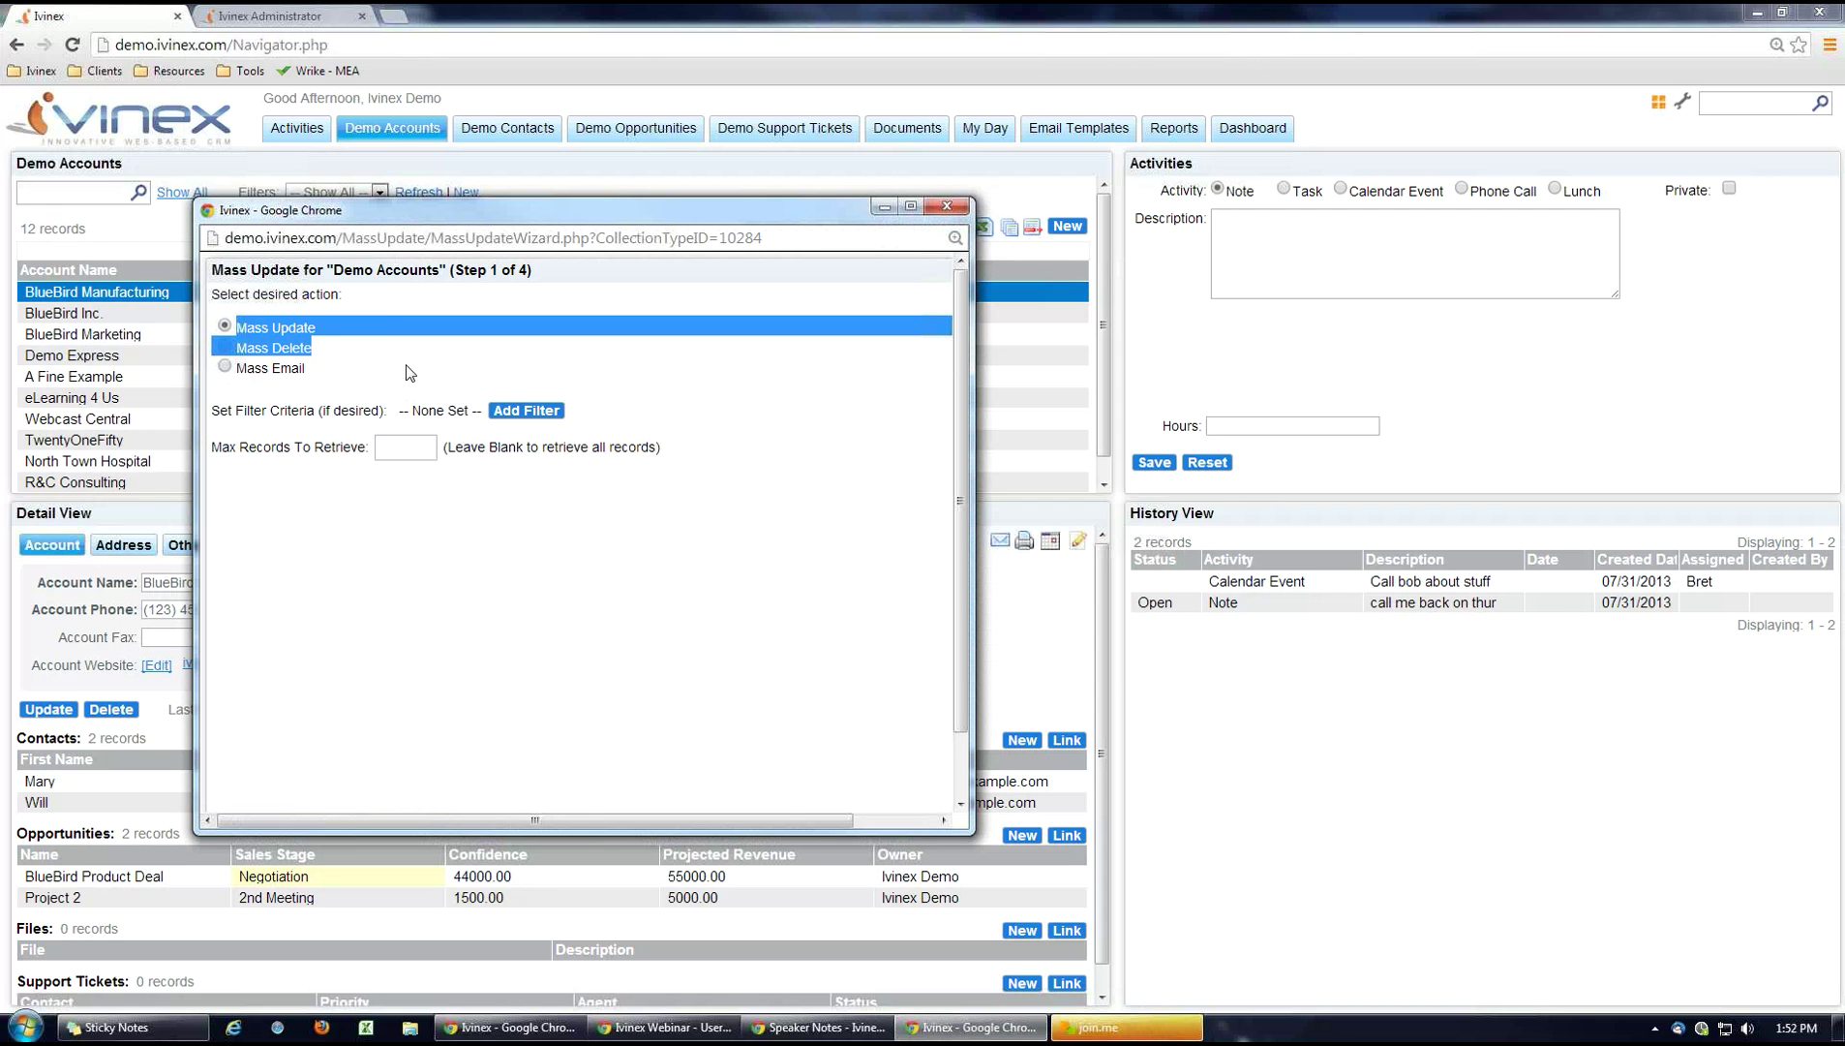
pyautogui.click(472, 366)
pyautogui.click(947, 207)
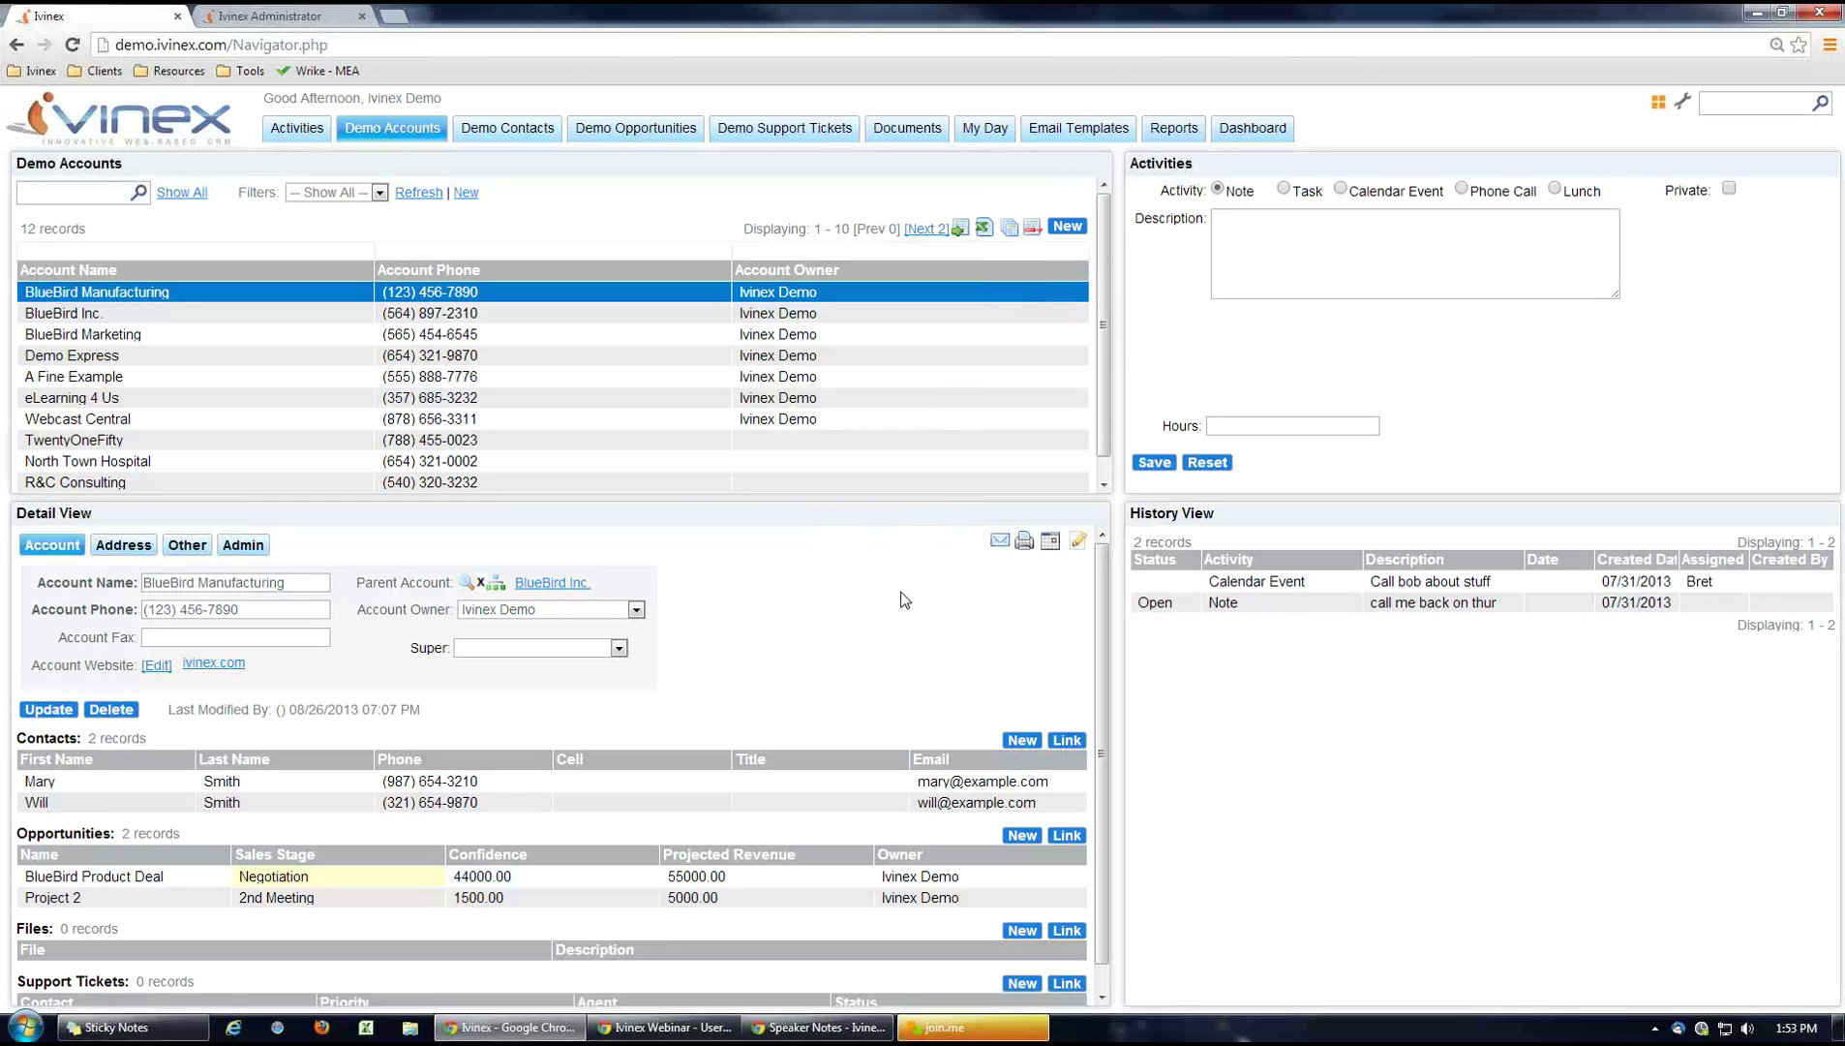
# View the account's email form and cancel it, and check the DT group's Demo Accounts permissions in Ivinex Administrator before returning to the record.
pyautogui.click(999, 540)
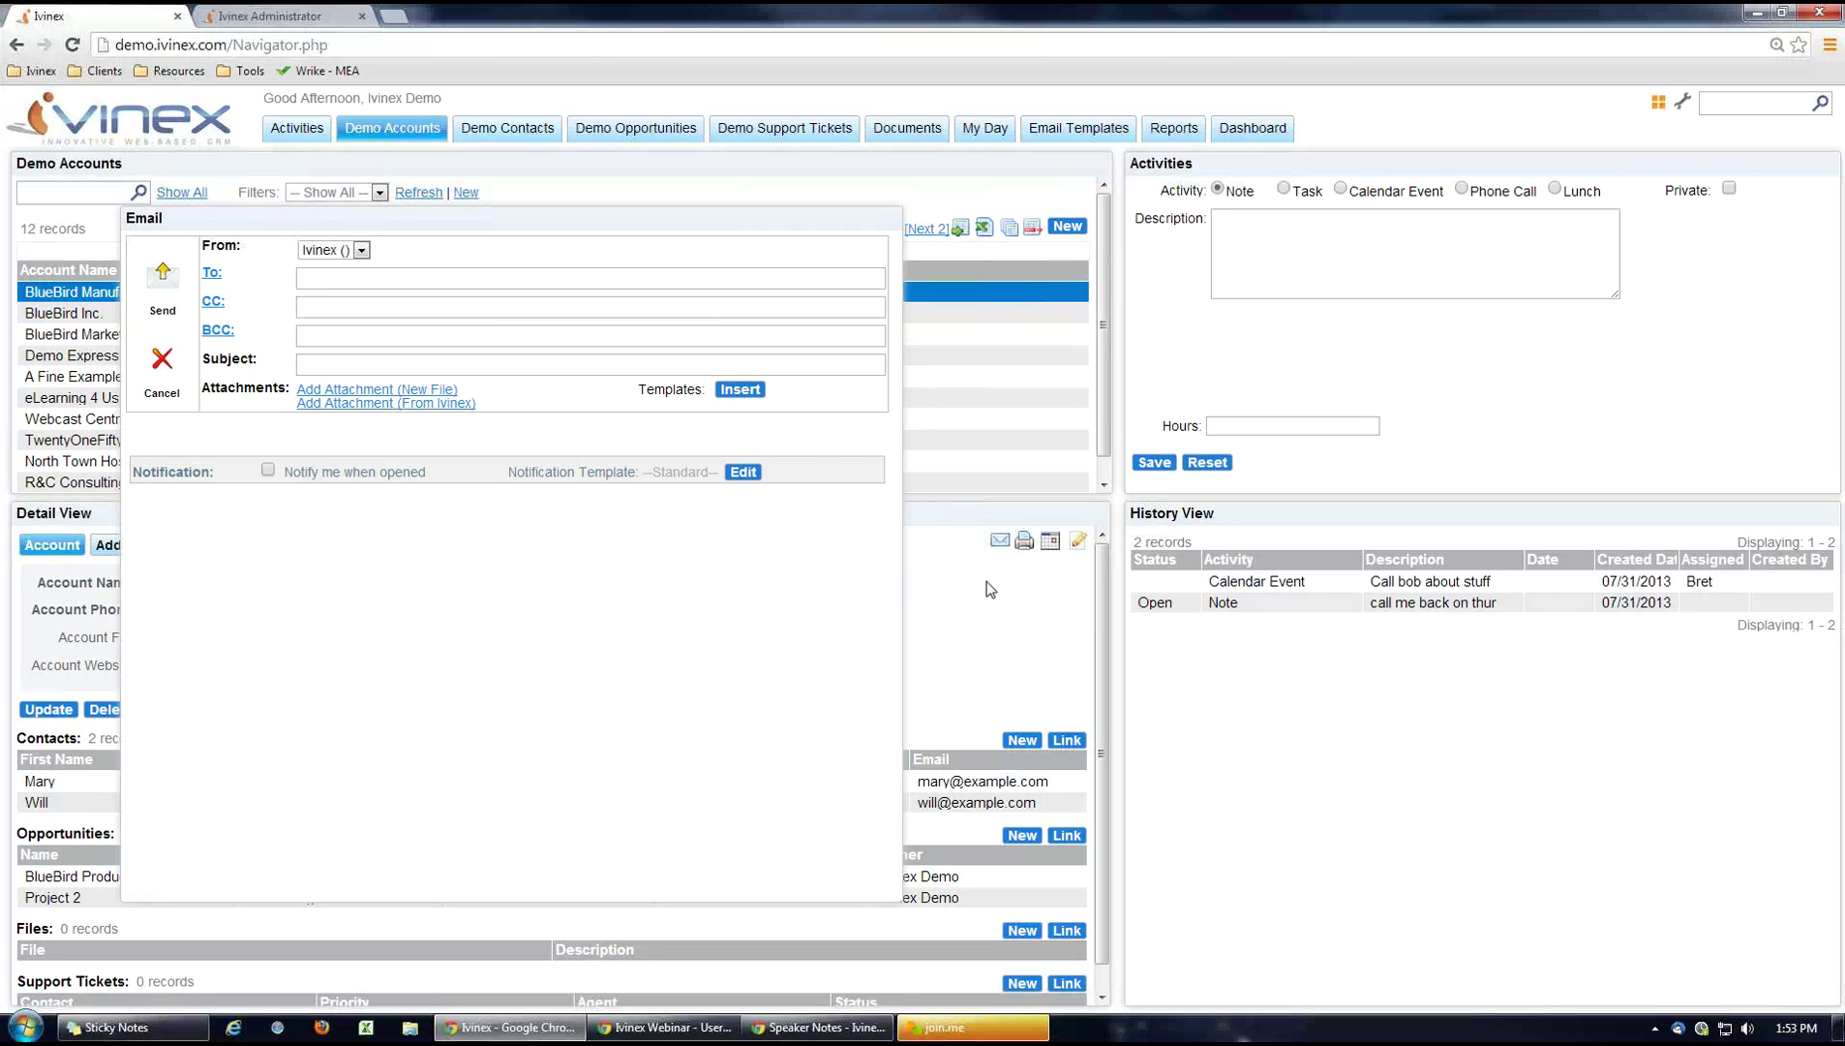
pyautogui.click(165, 364)
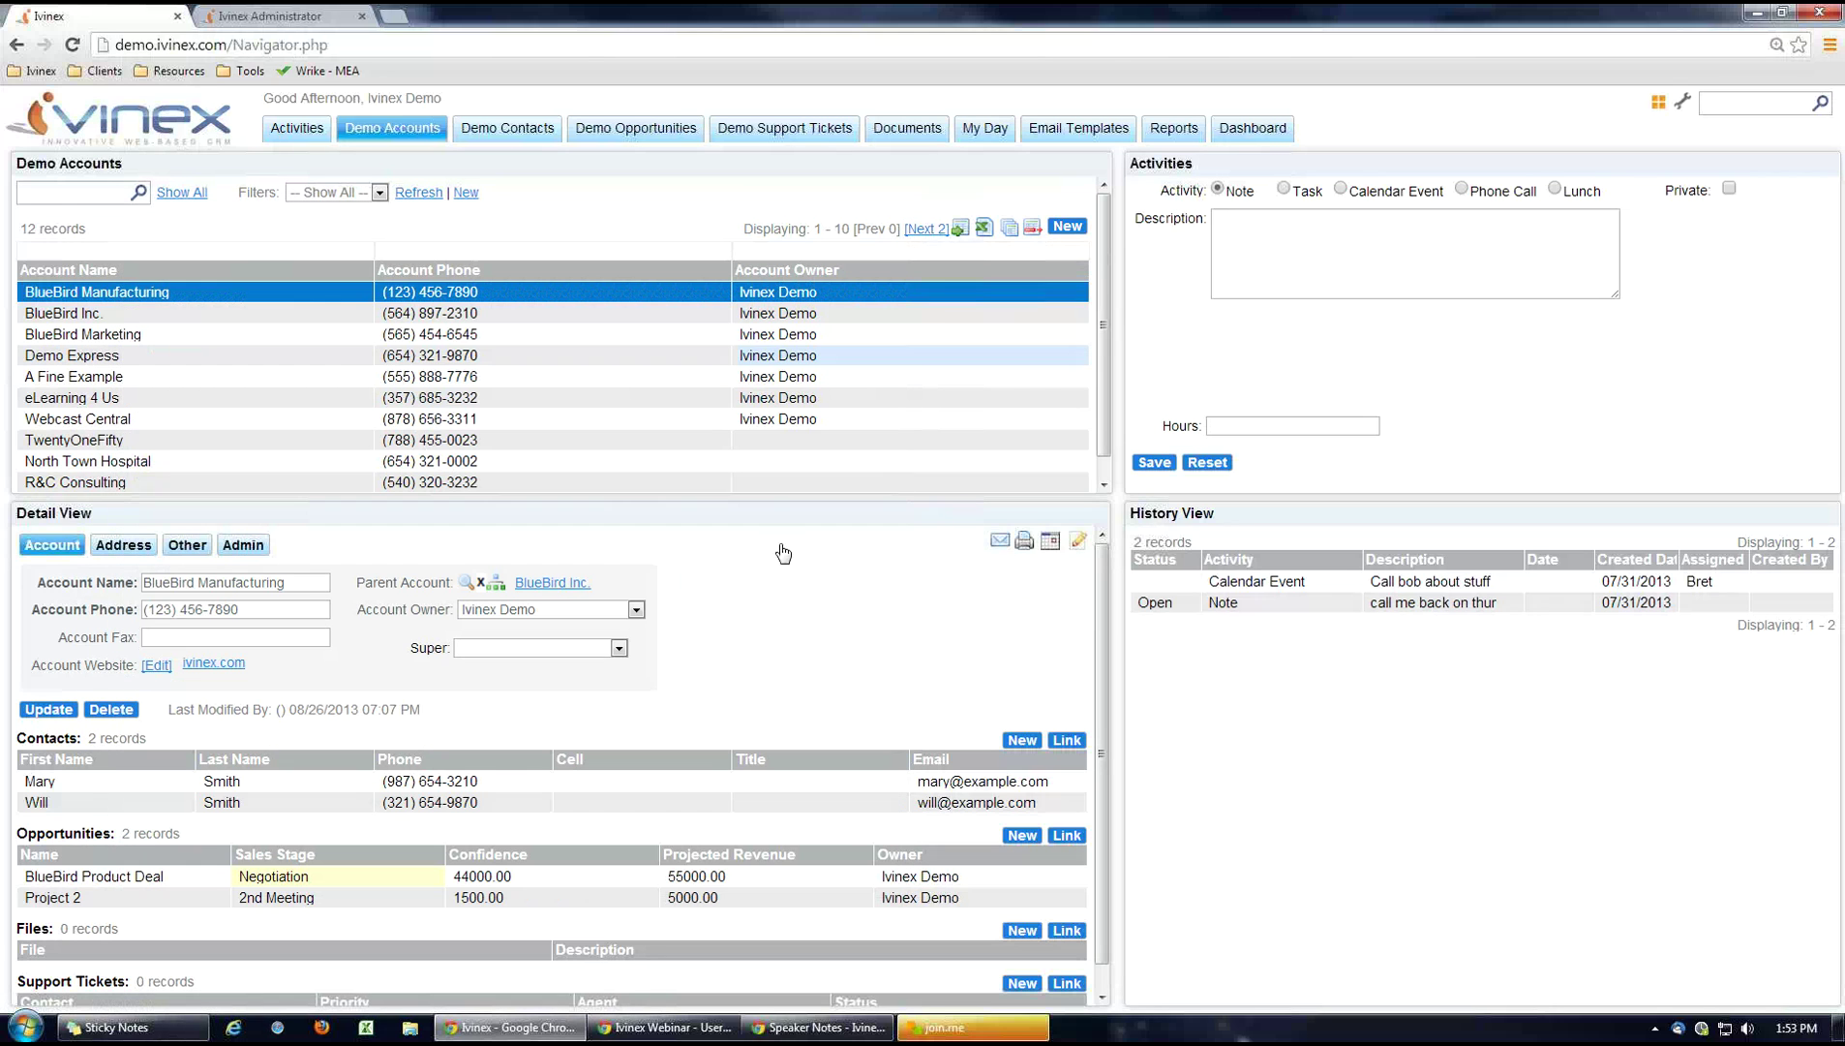
pyautogui.click(322, 24)
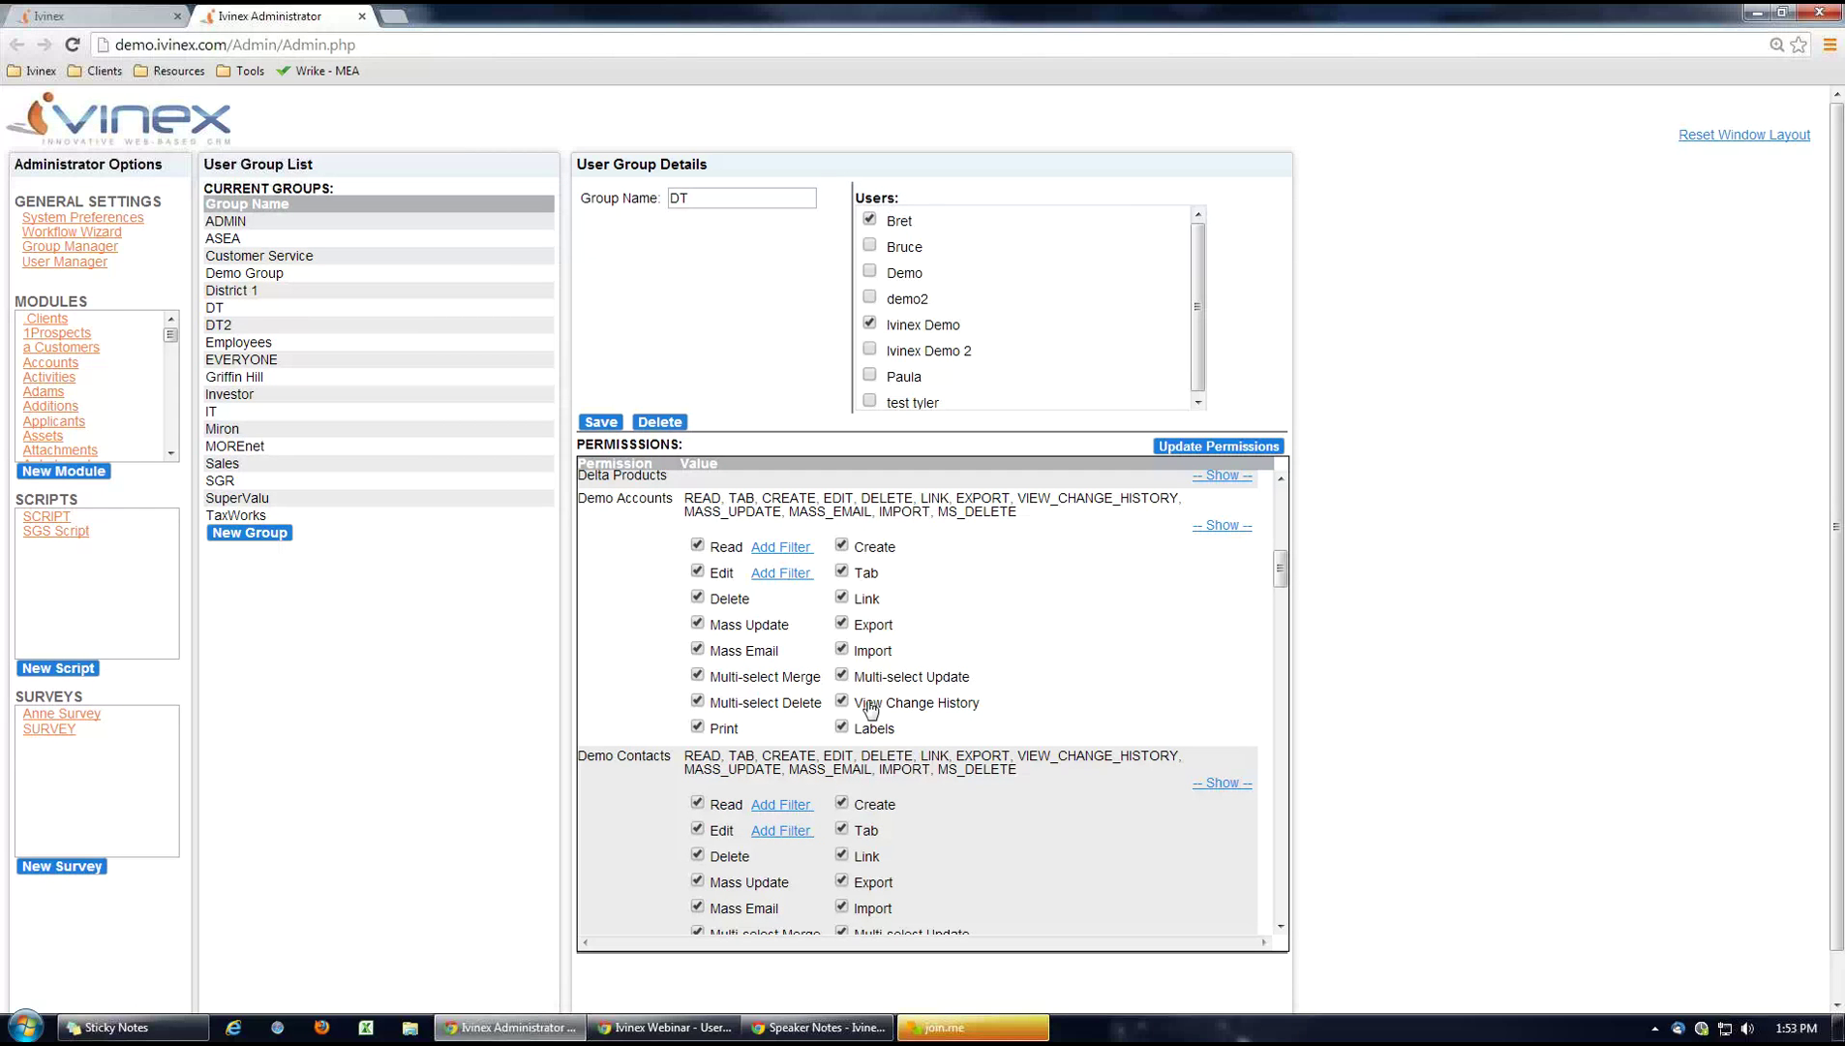
pyautogui.click(113, 20)
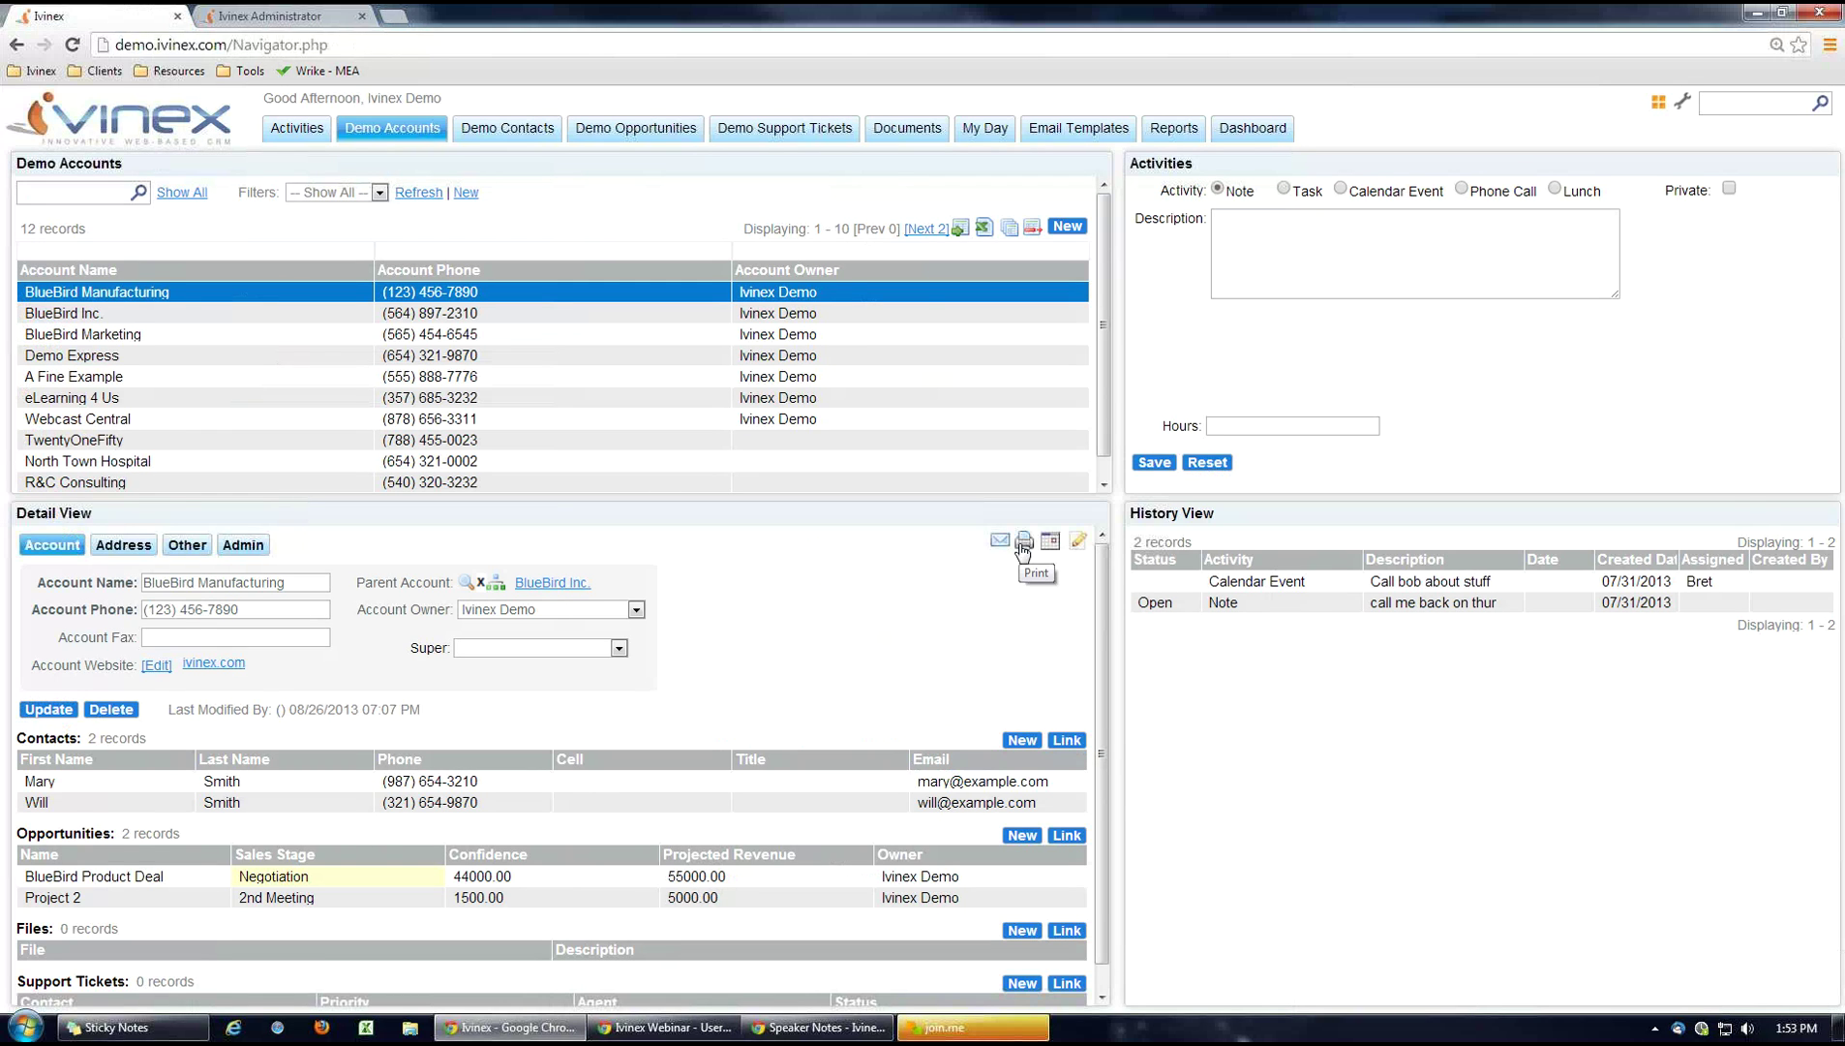
# Open the BlueBird Manufacturing record's change history and look through it down to the June 2013 entries.
pyautogui.click(1078, 544)
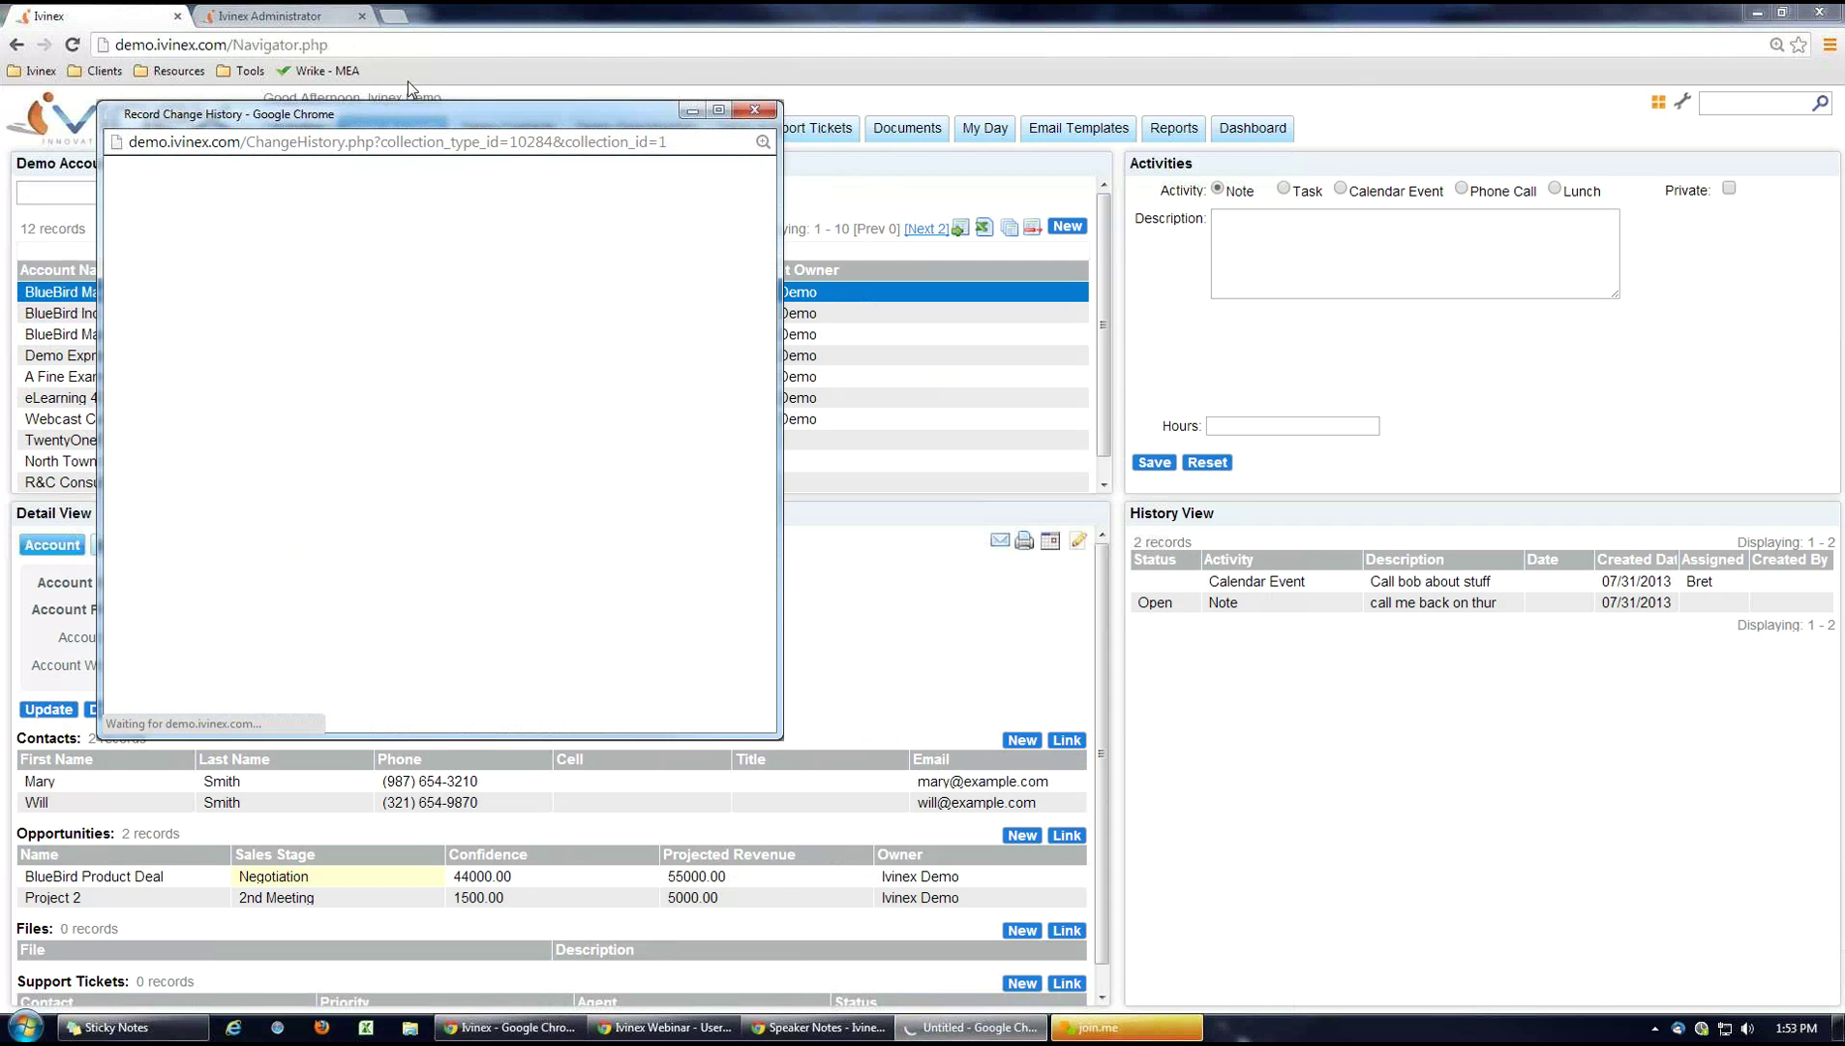
pyautogui.moveTo(367, 122); pyautogui.dragTo(953, 185)
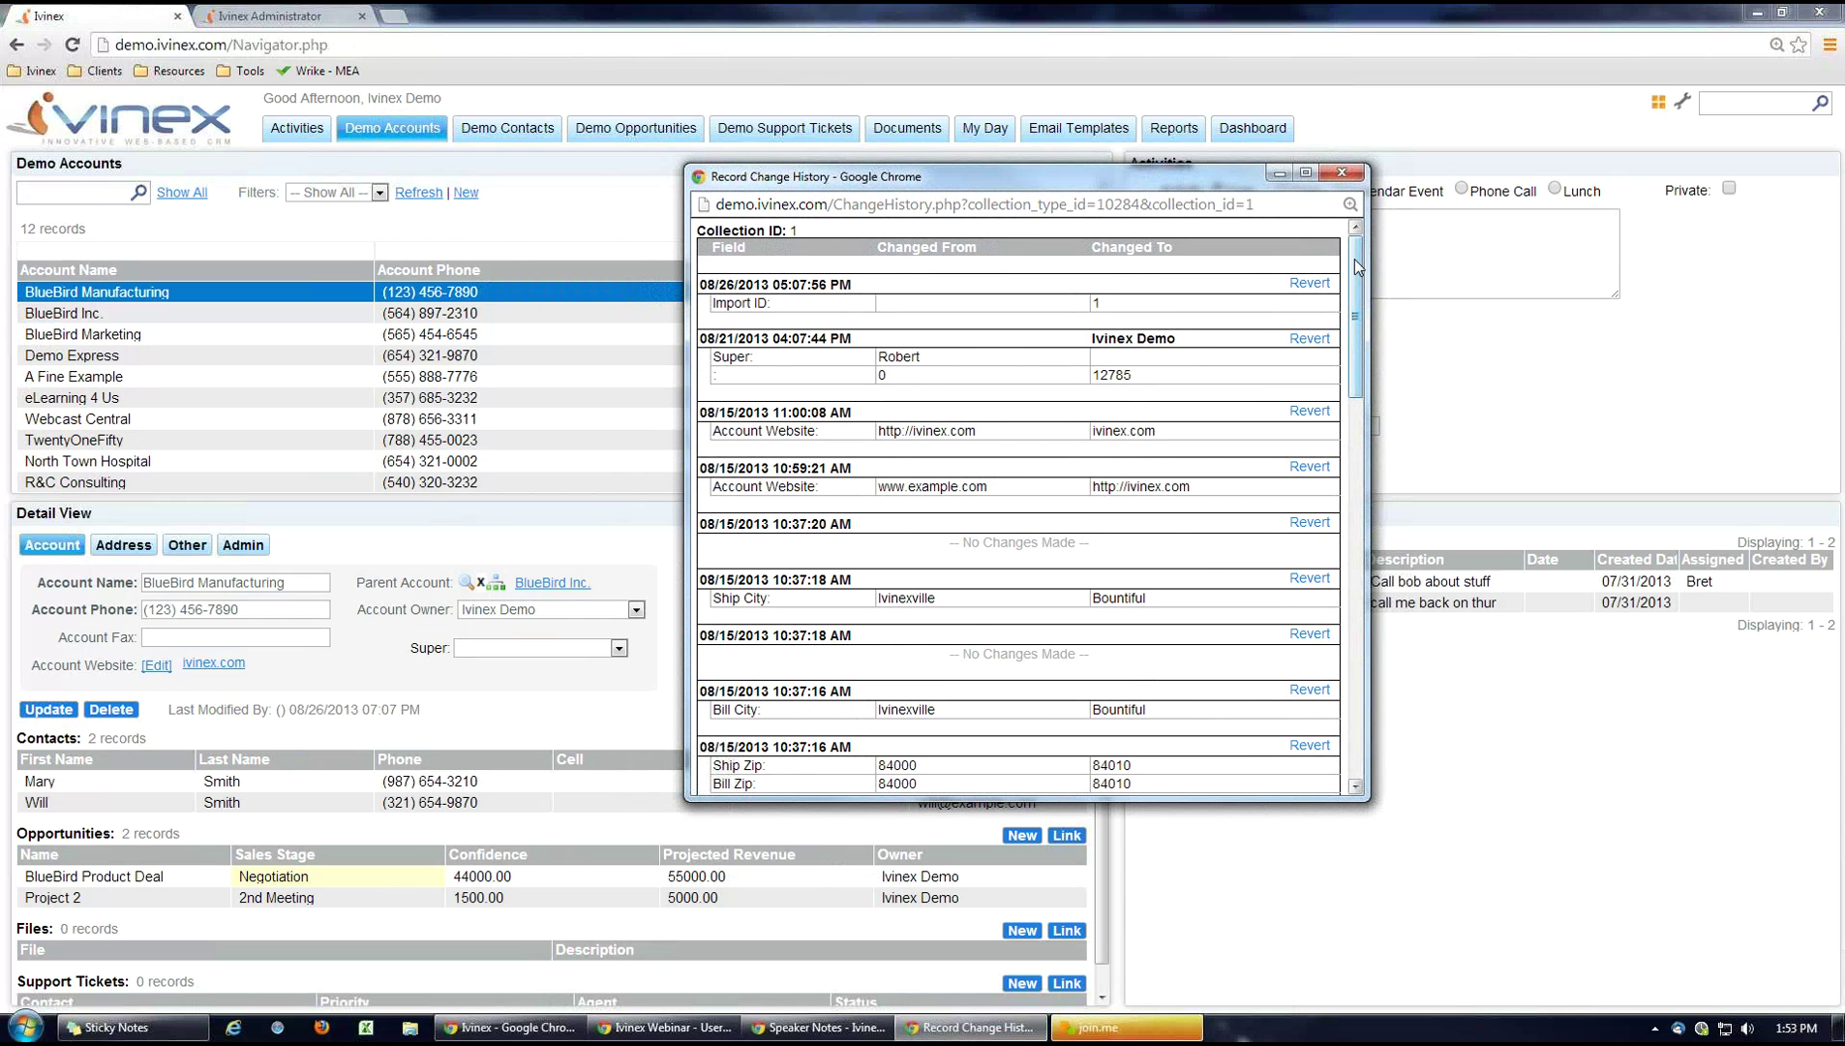
pyautogui.moveTo(1355, 259); pyautogui.dragTo(1363, 672)
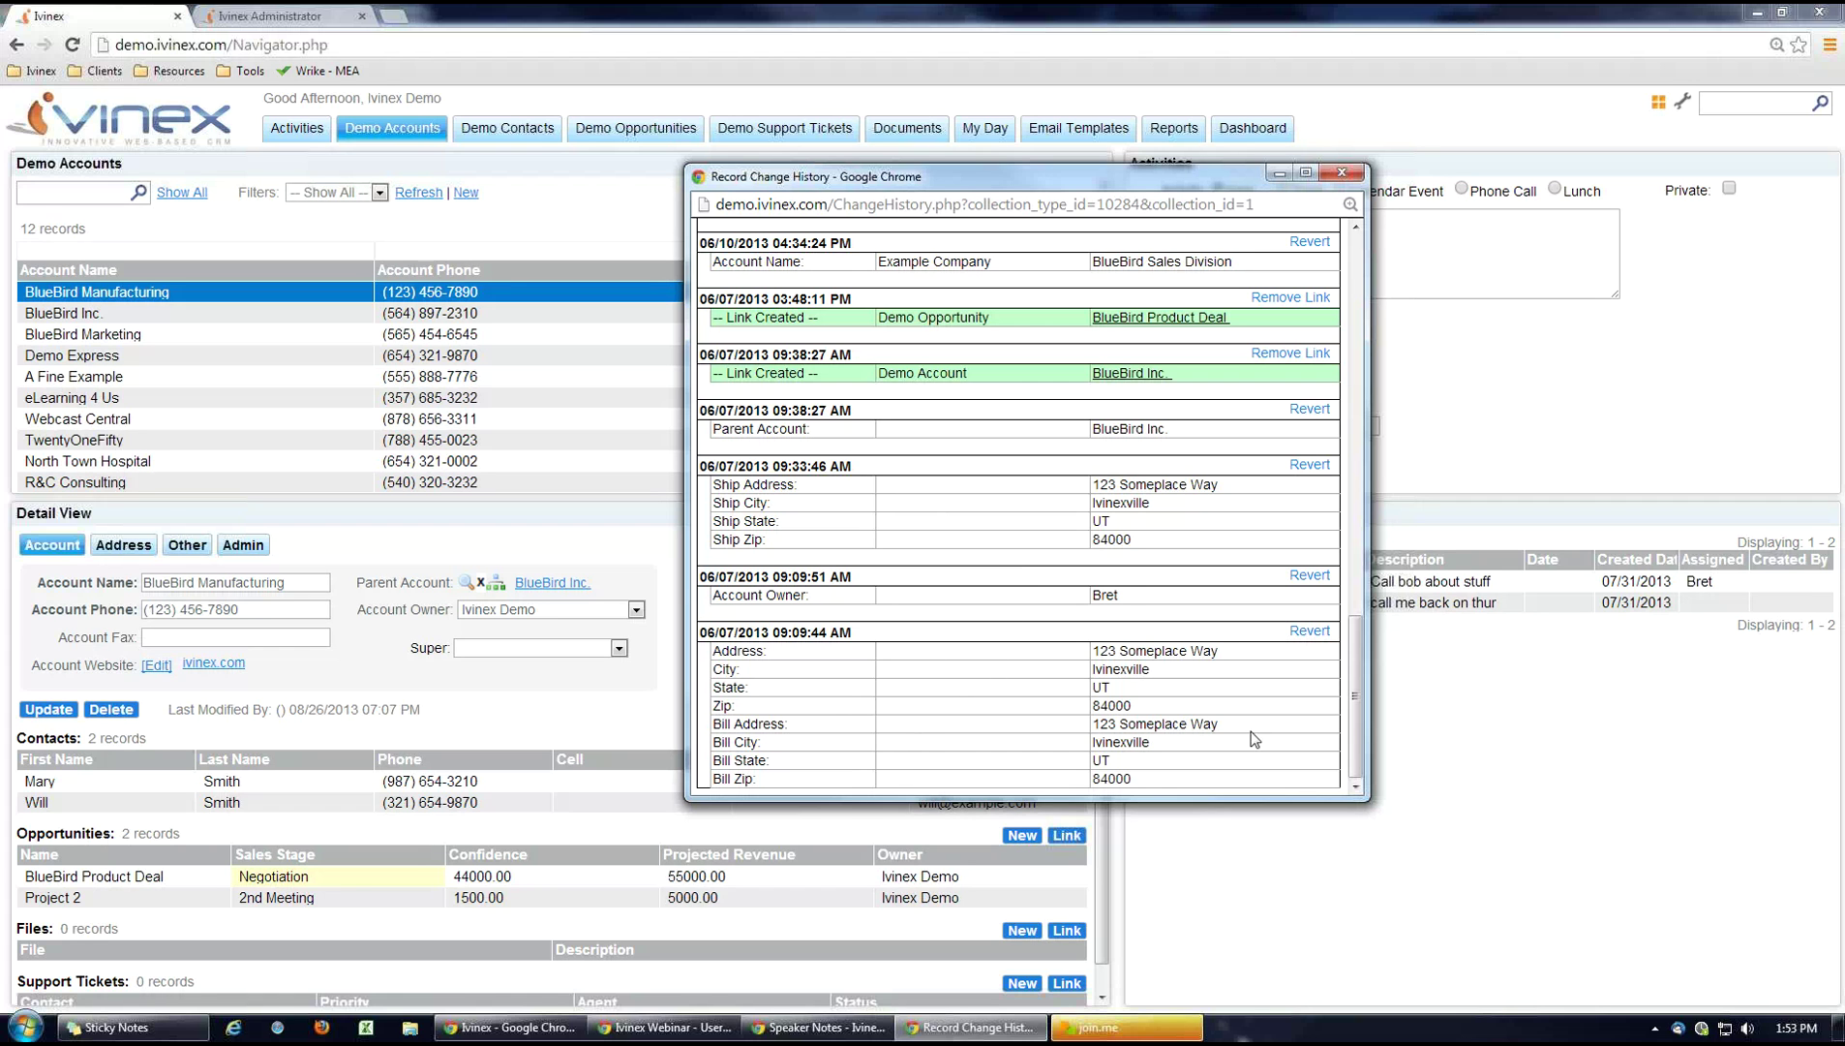
pyautogui.moveTo(1352, 696); pyautogui.dragTo(1351, 630)
# Examine the Account Name change from Example Company to BlueBird Sales Division in the change history, and close the history window.
pyautogui.tripleClick(937, 521)
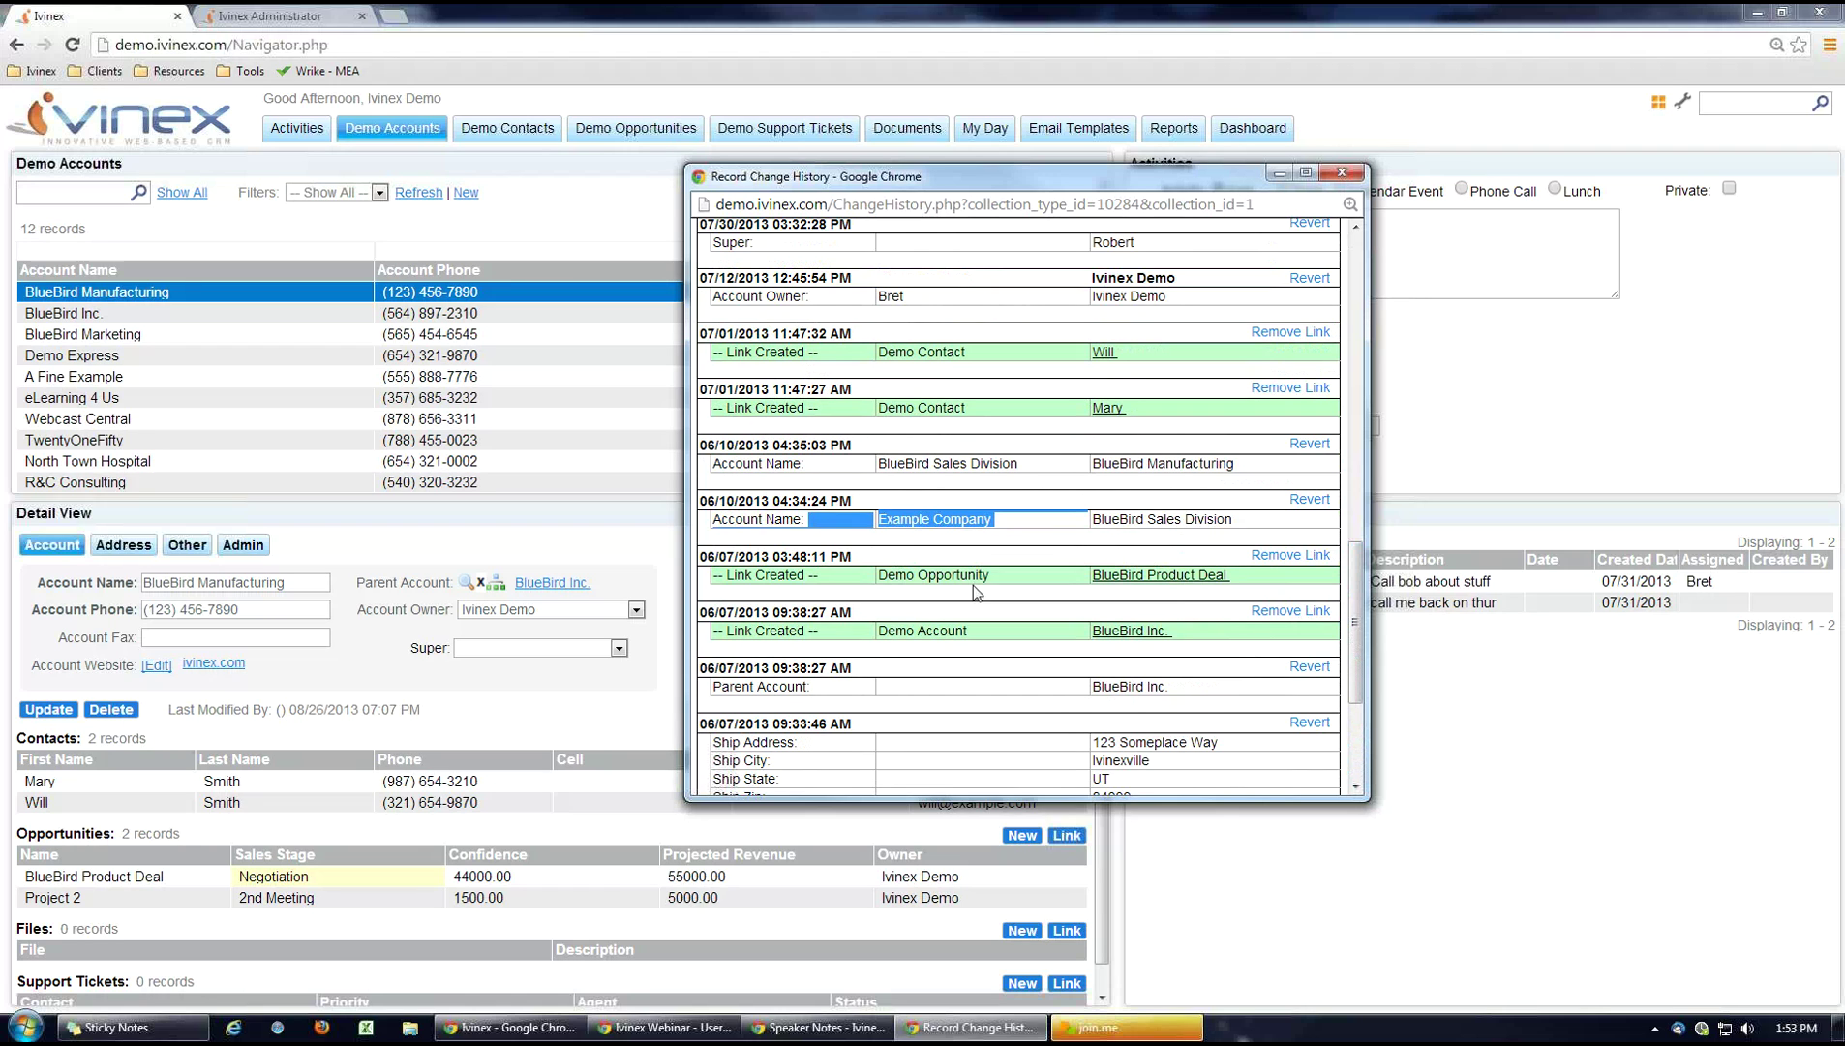
pyautogui.click(995, 531)
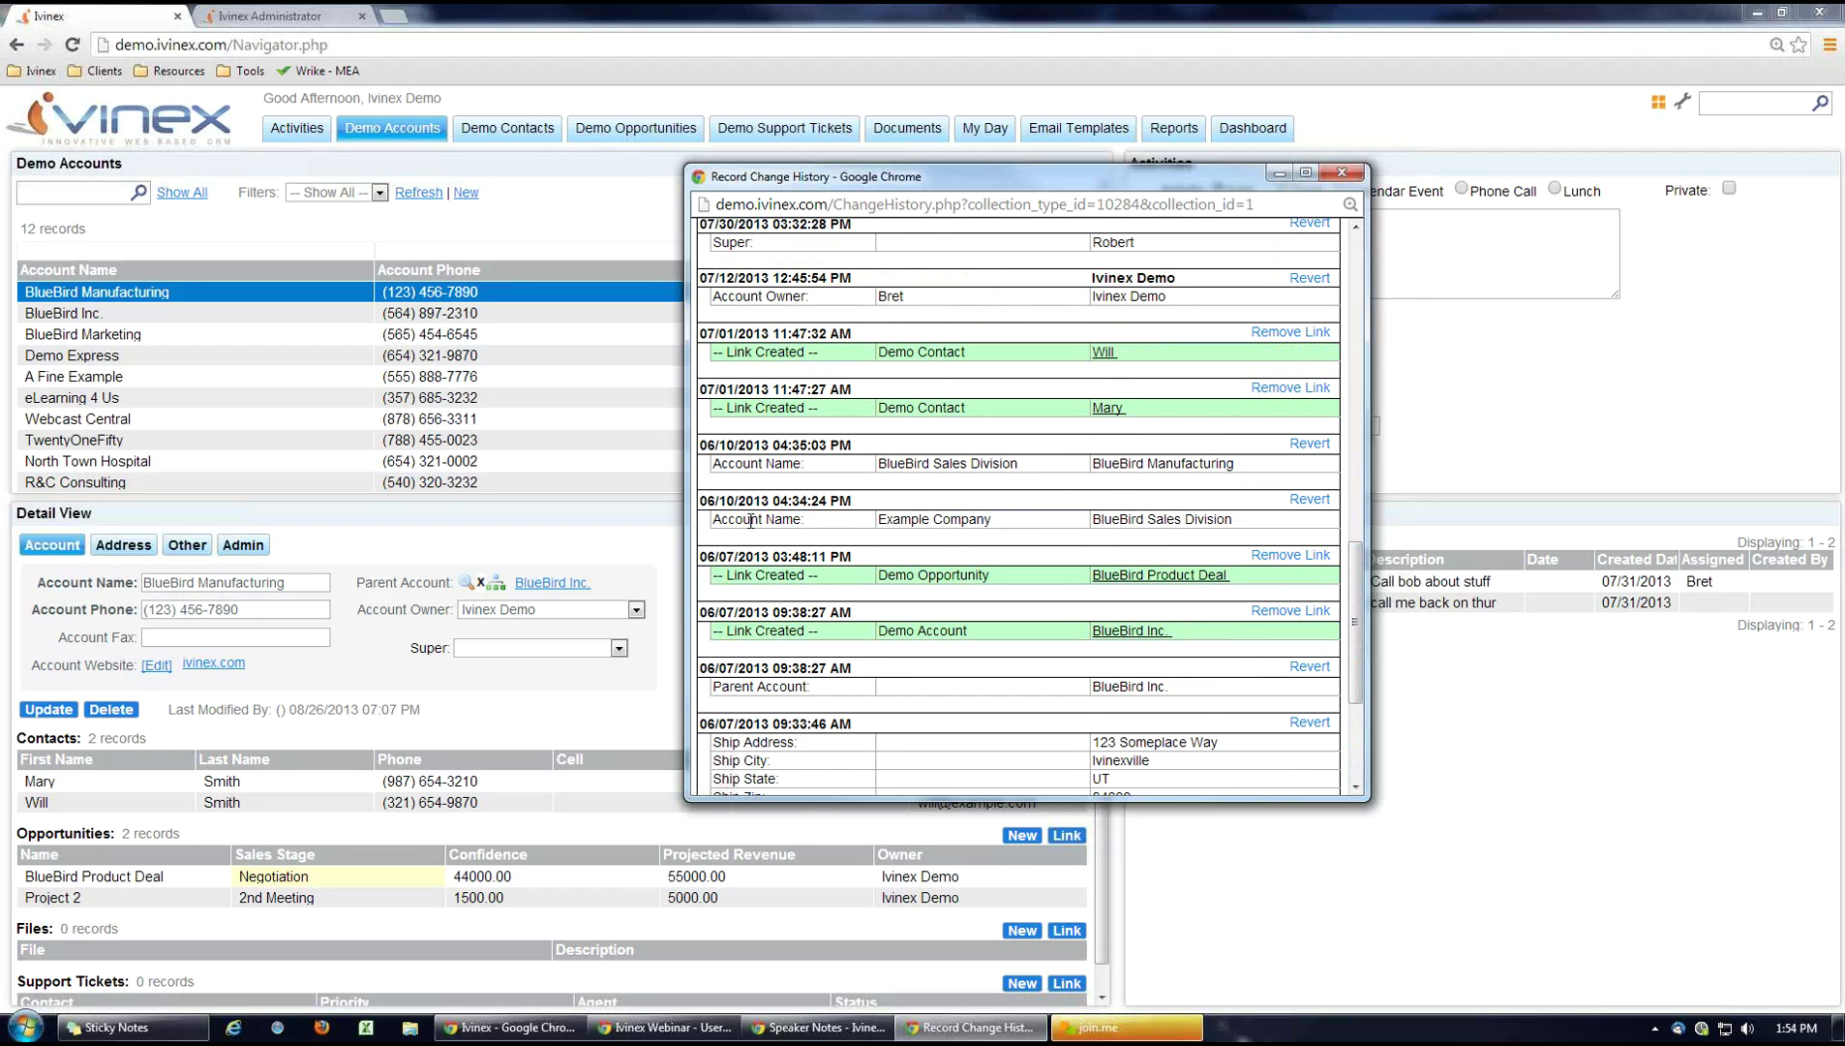
pyautogui.moveTo(816, 528); pyautogui.dragTo(723, 521)
pyautogui.click(1173, 528)
pyautogui.moveTo(1231, 521); pyautogui.dragTo(1092, 521)
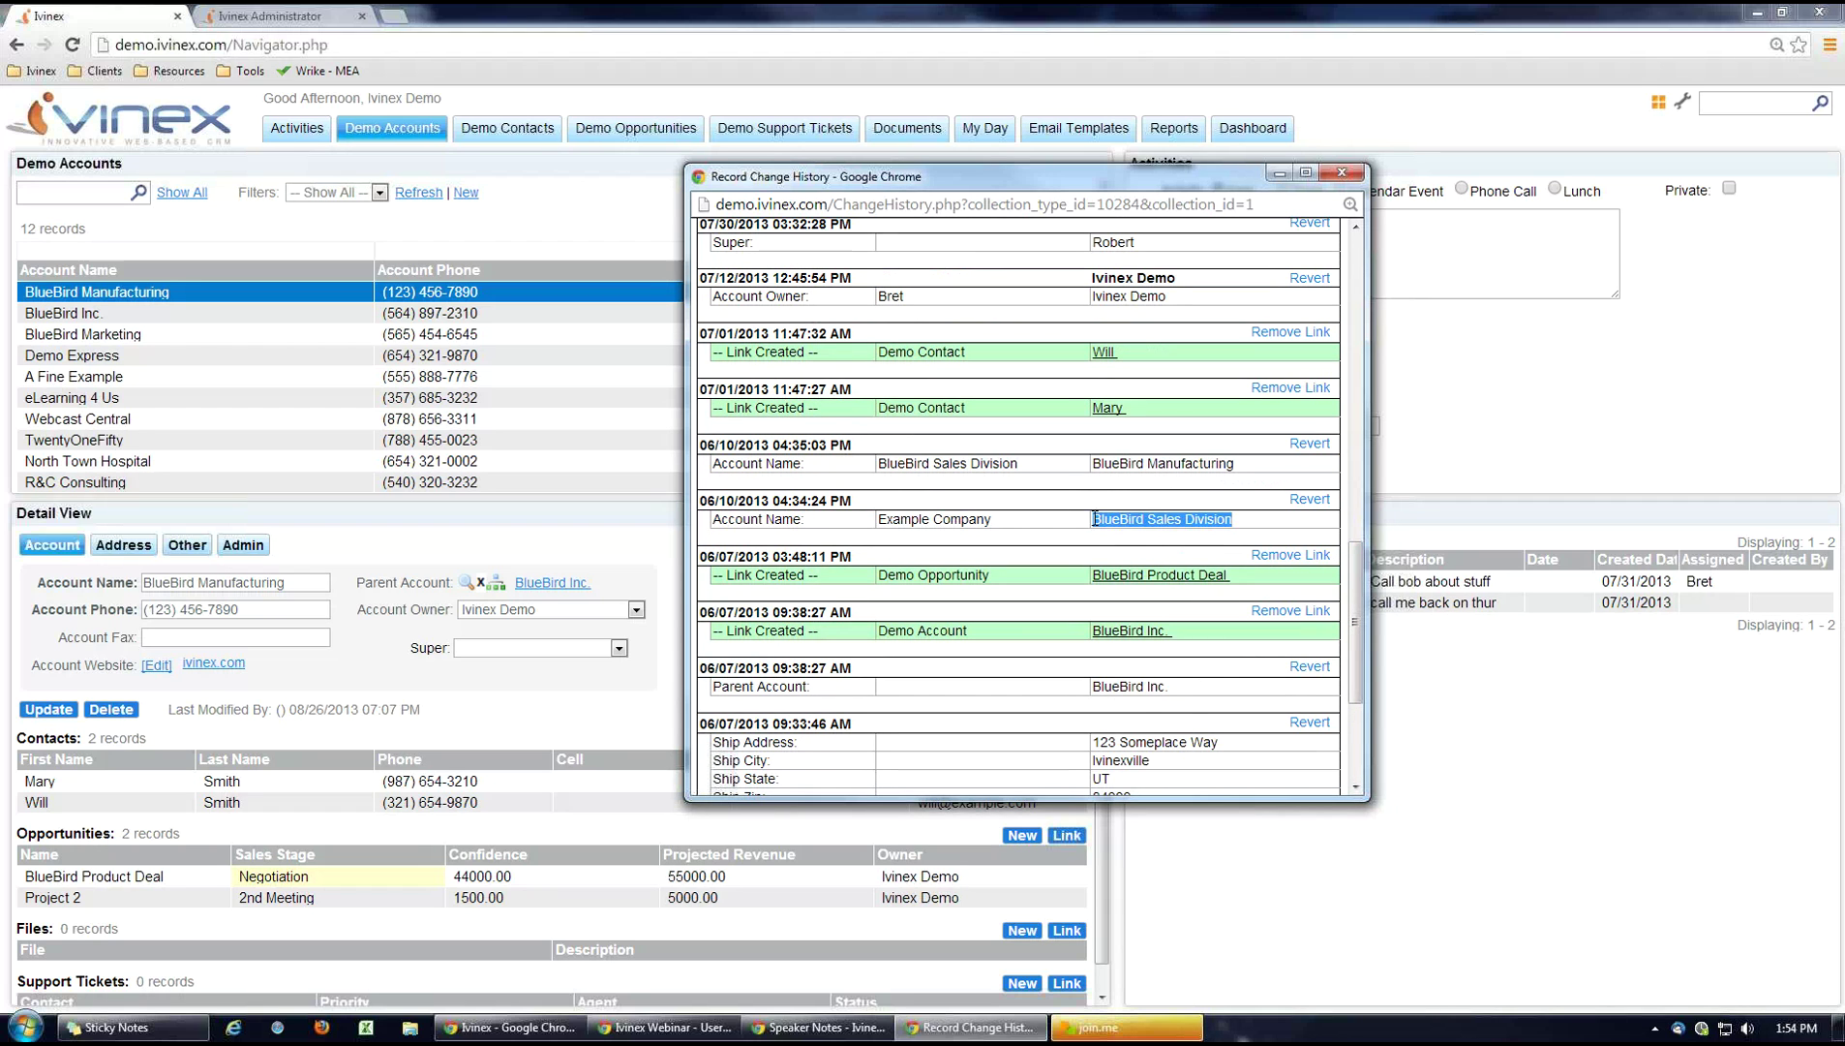
pyautogui.click(1249, 535)
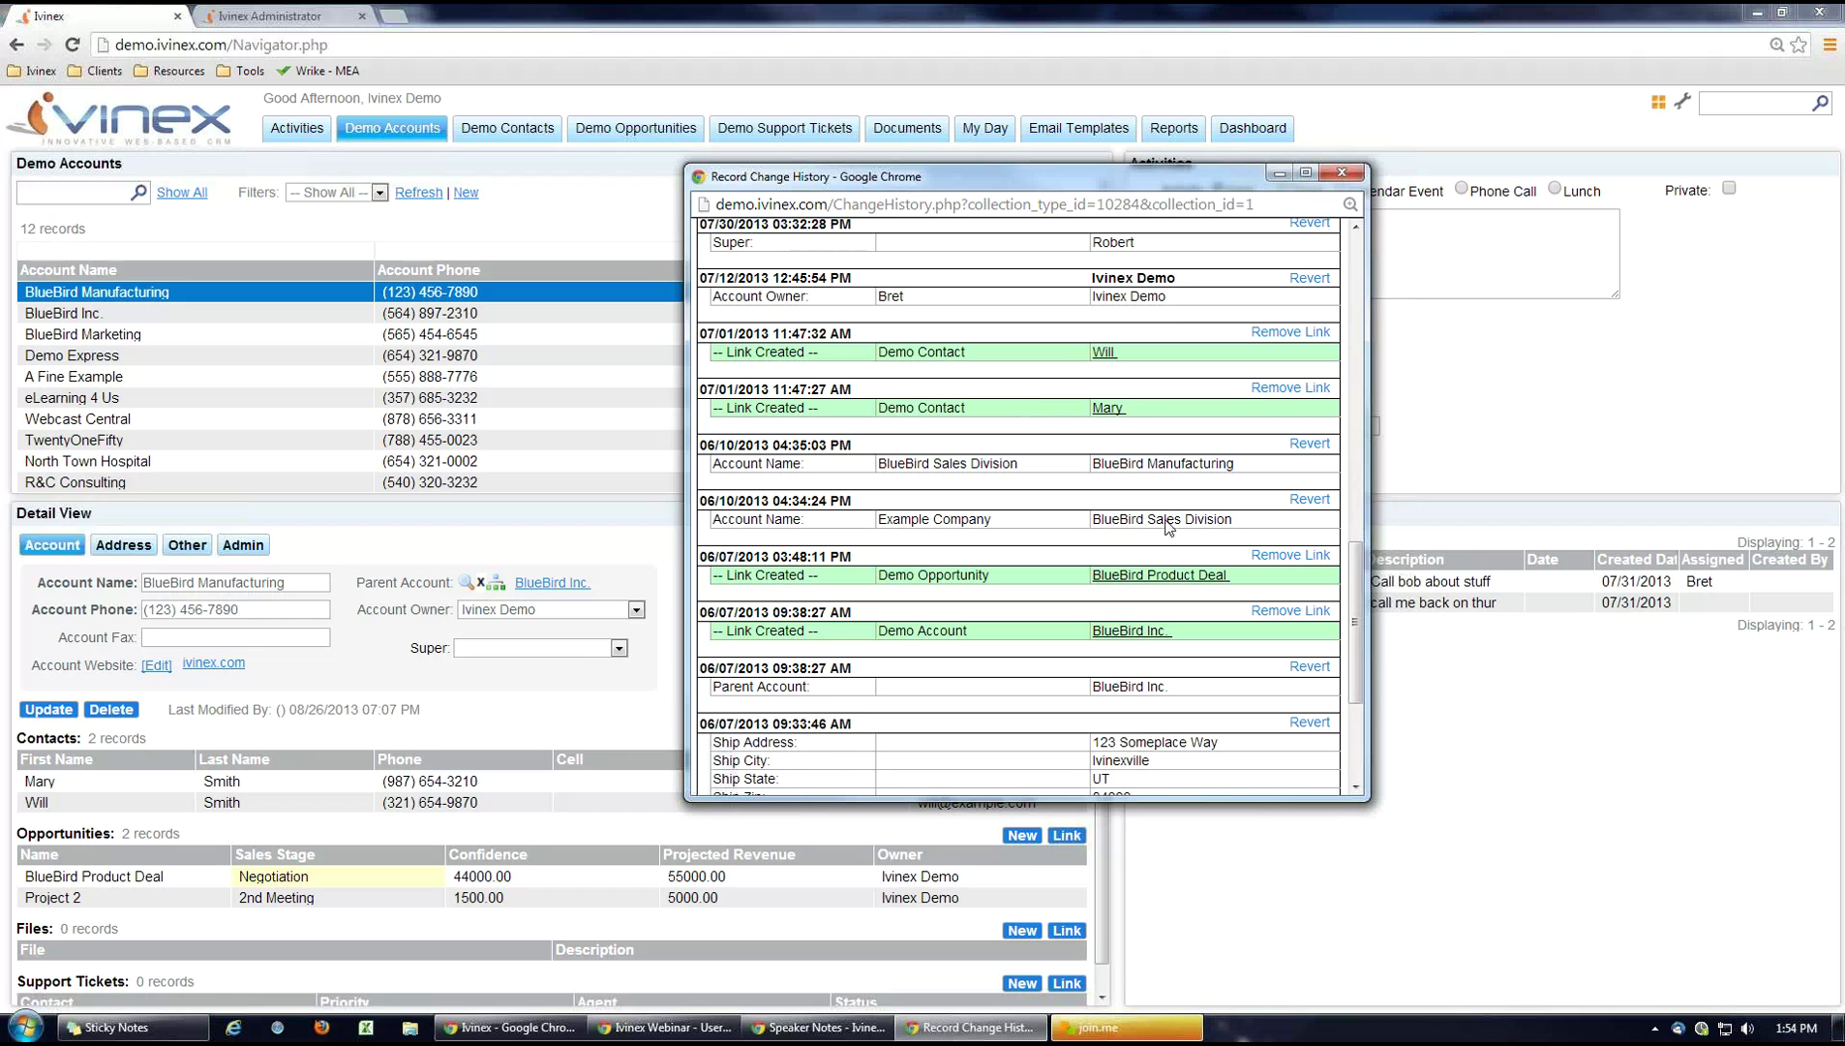
pyautogui.moveTo(1353, 631); pyautogui.dragTo(1355, 316)
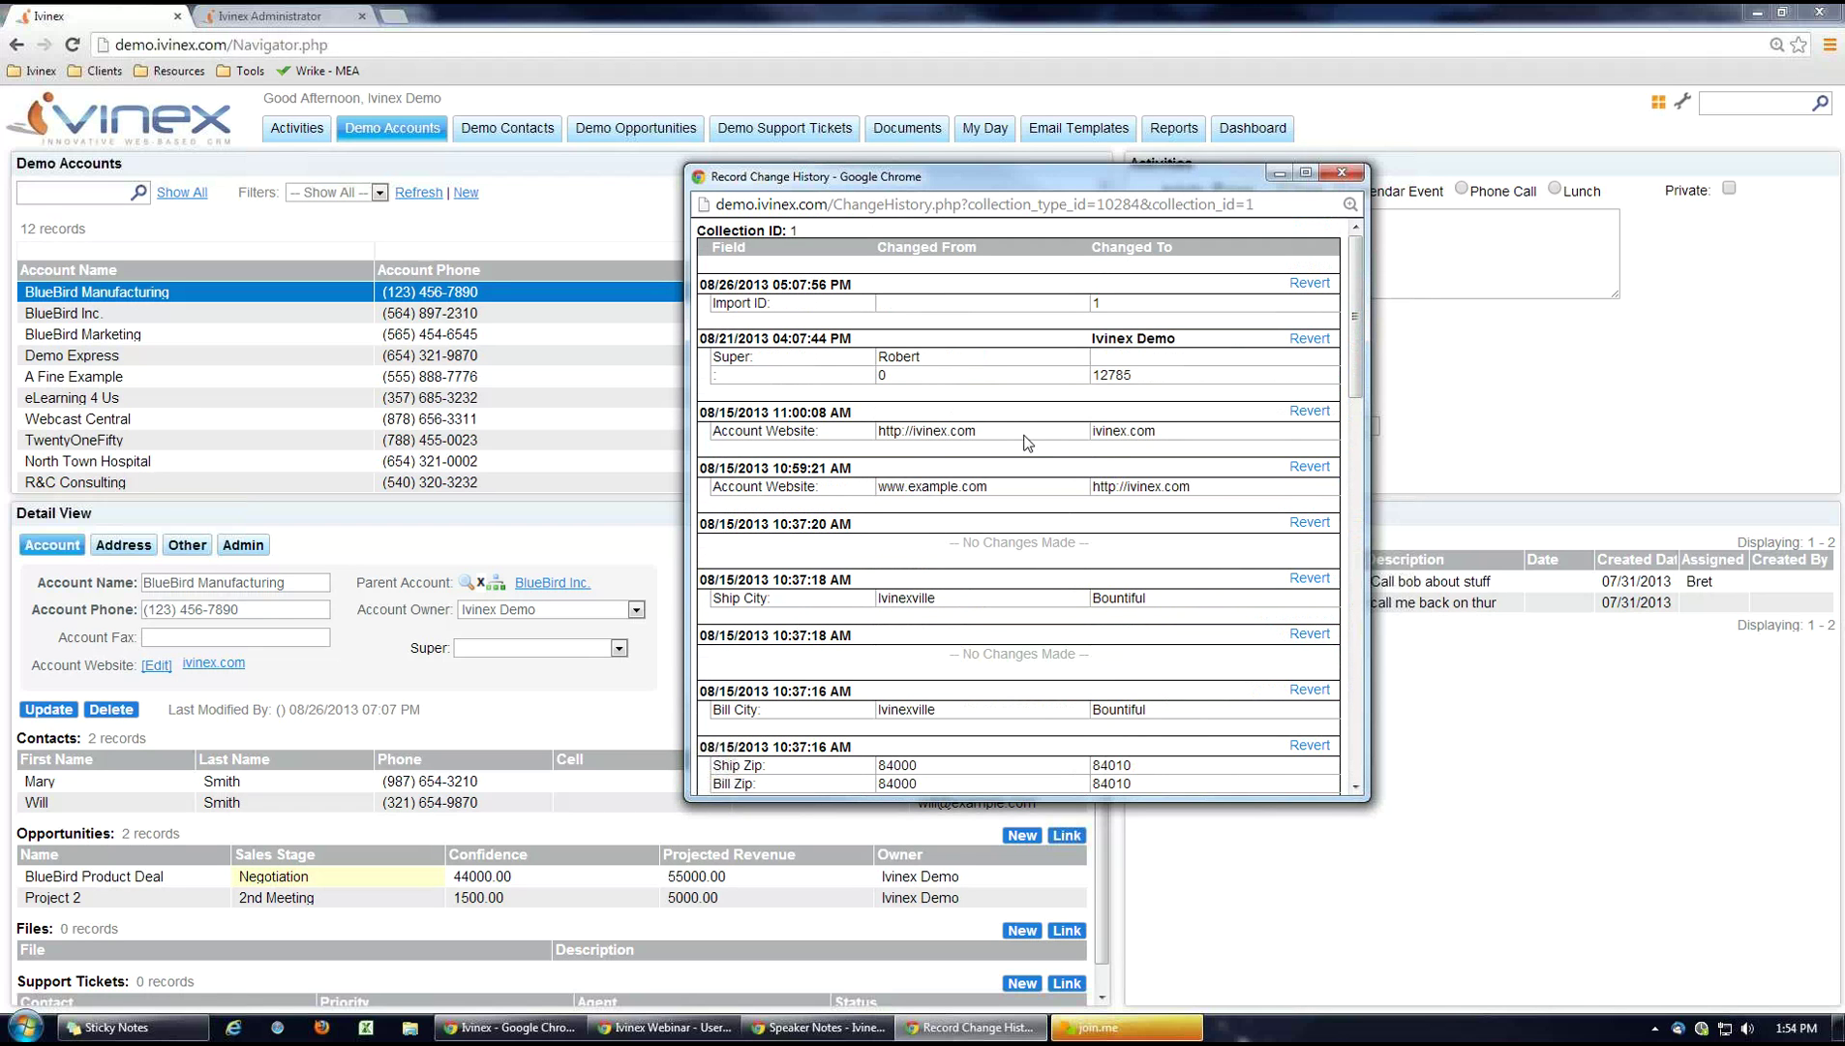
pyautogui.click(1343, 172)
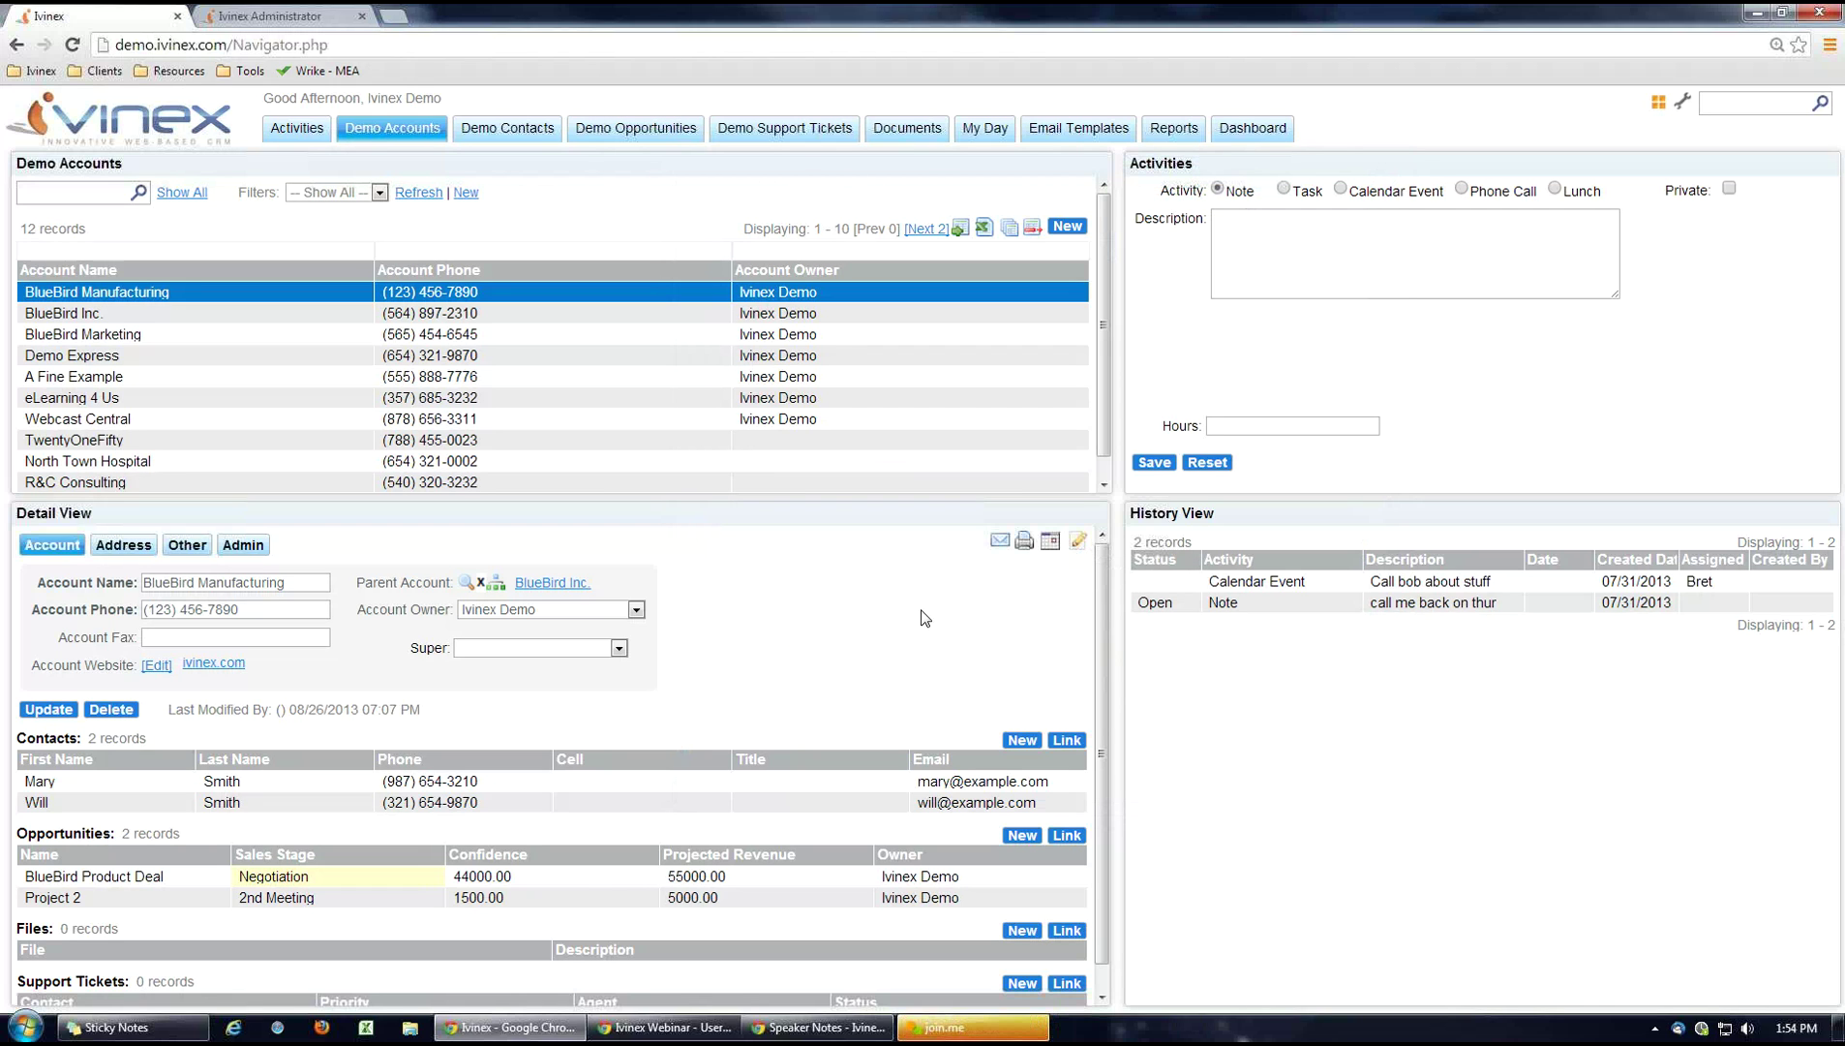
# Switch to the Ivinex Webinar slides, review "What can I do with permissions?", and return to Ivinex Administrator.
pyautogui.click(237, 16)
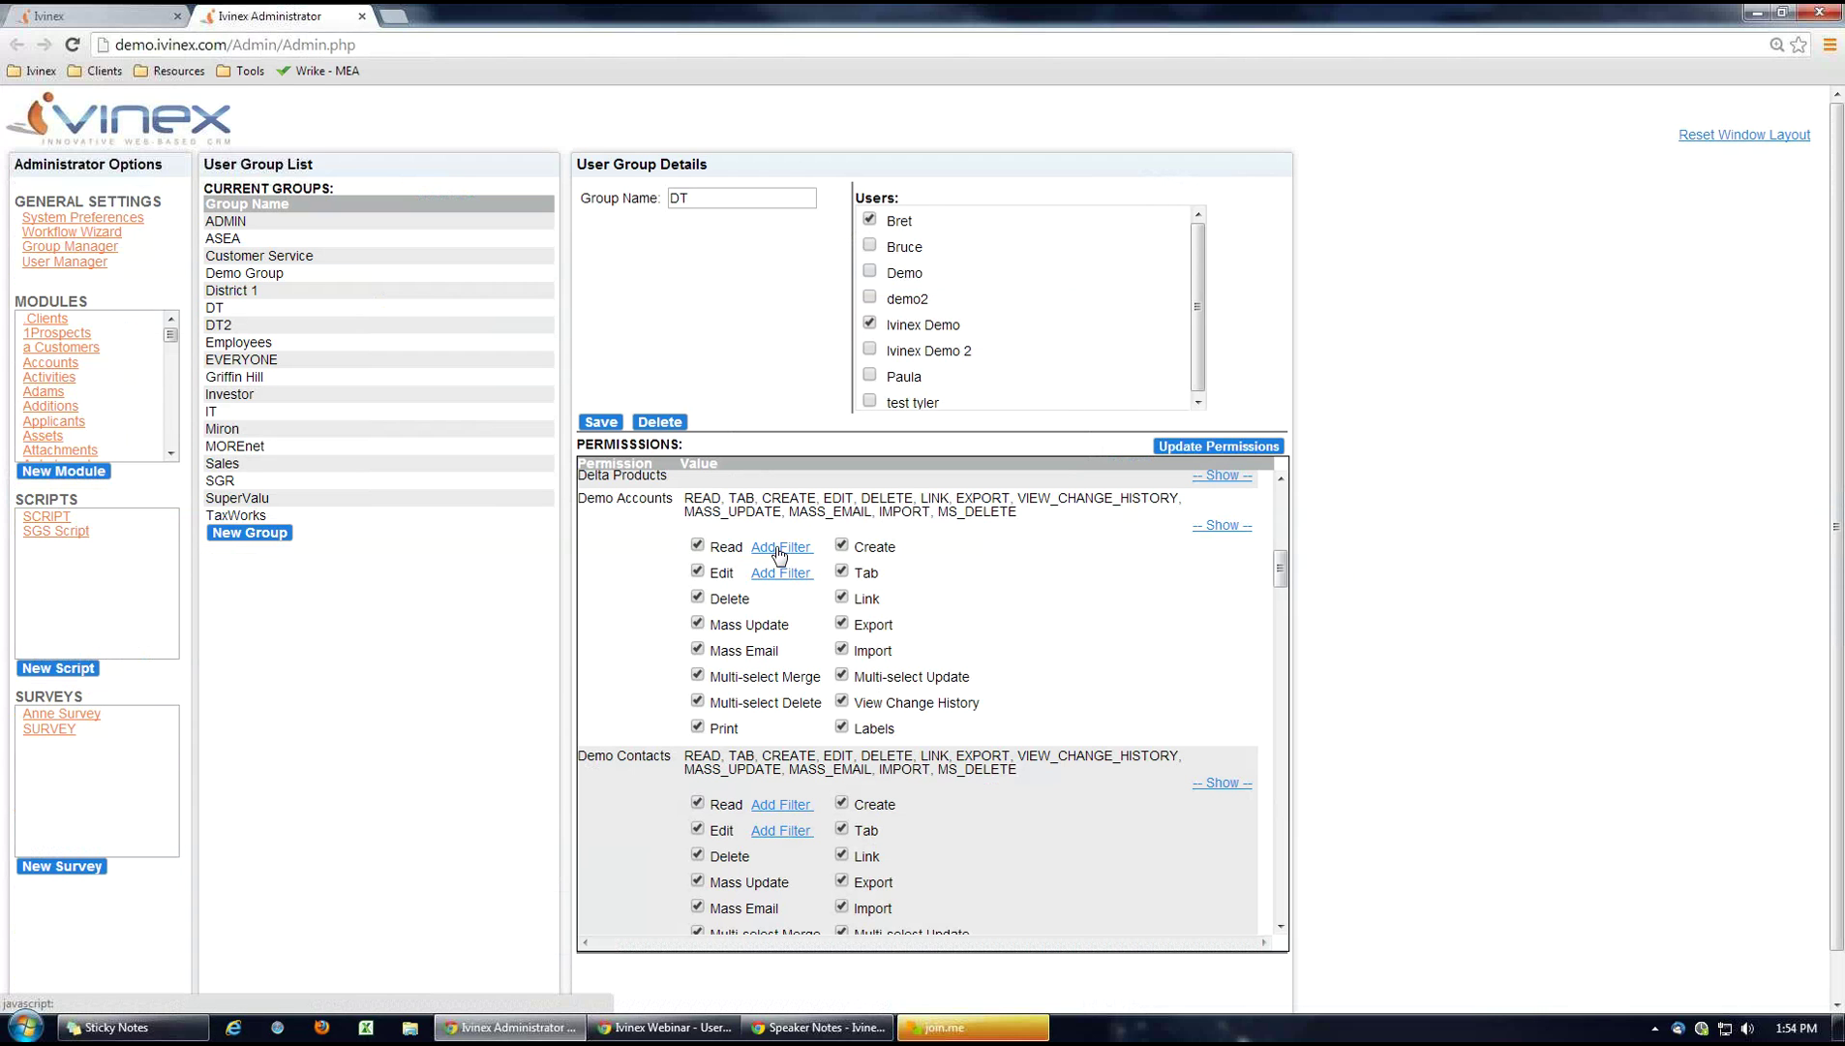
pyautogui.click(678, 1031)
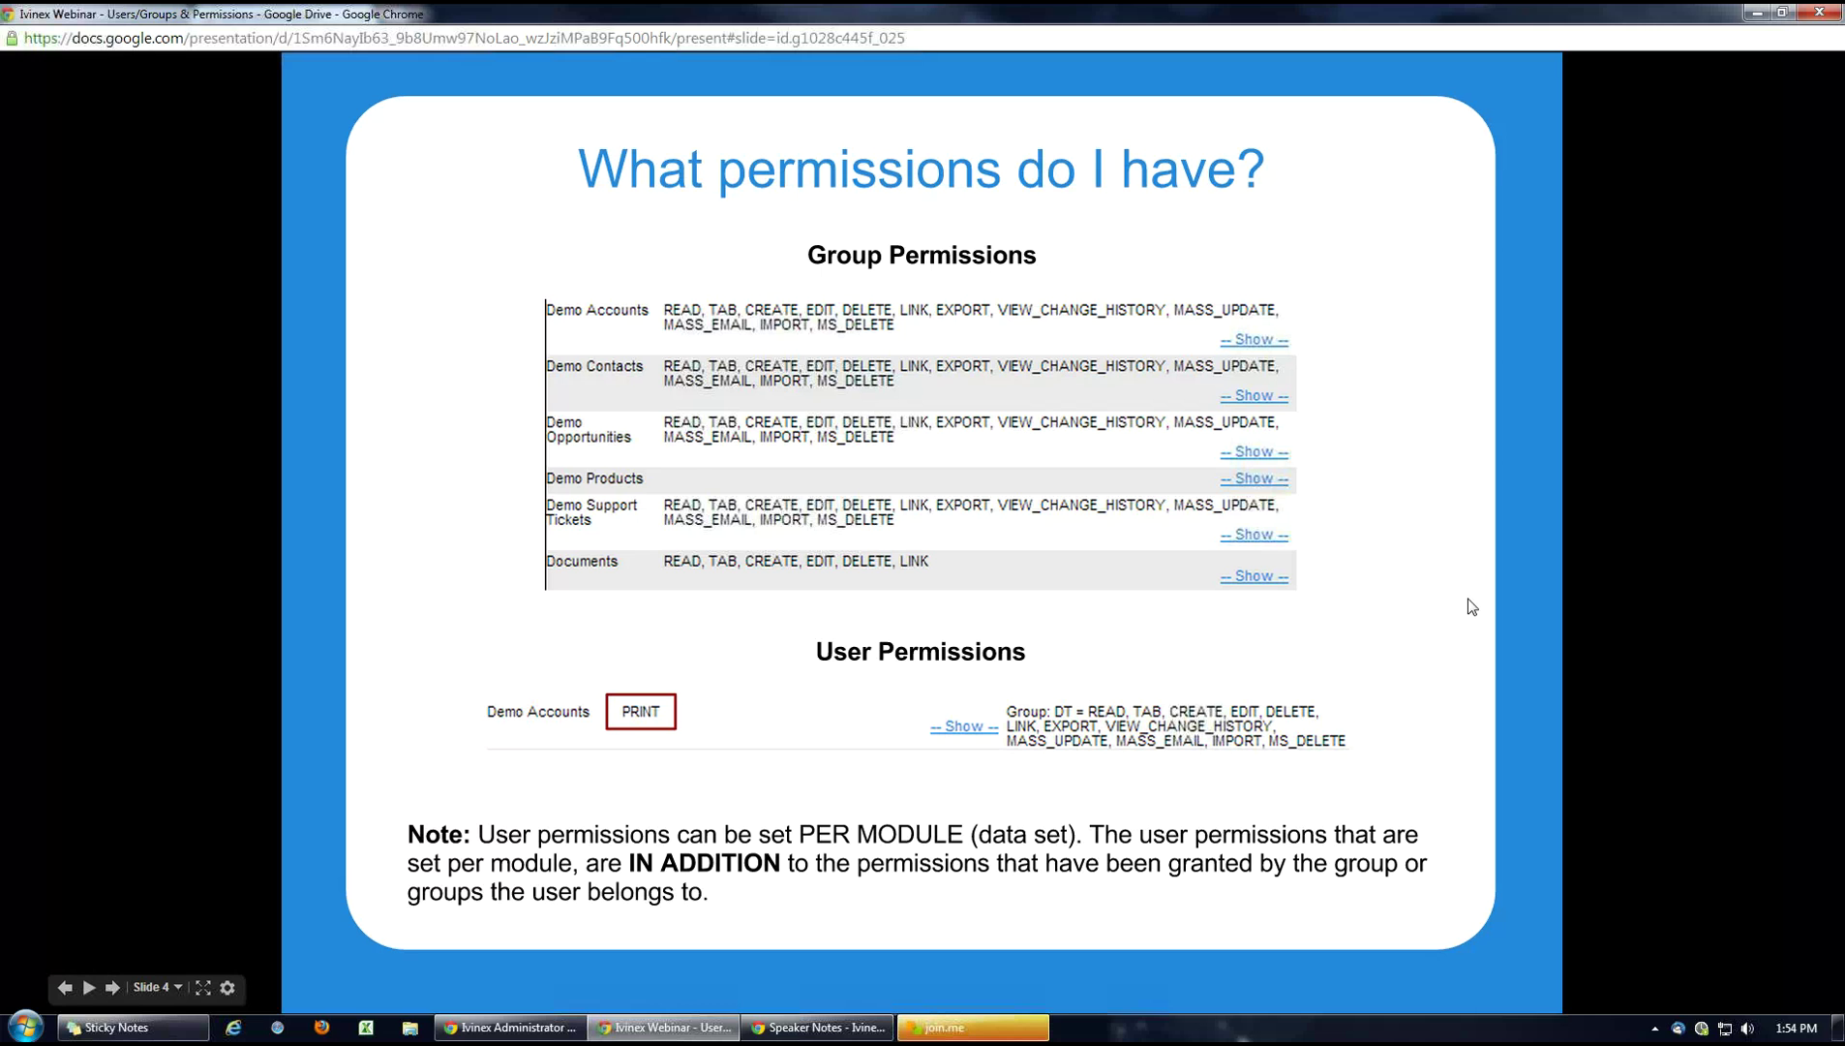
pyautogui.press('Right')
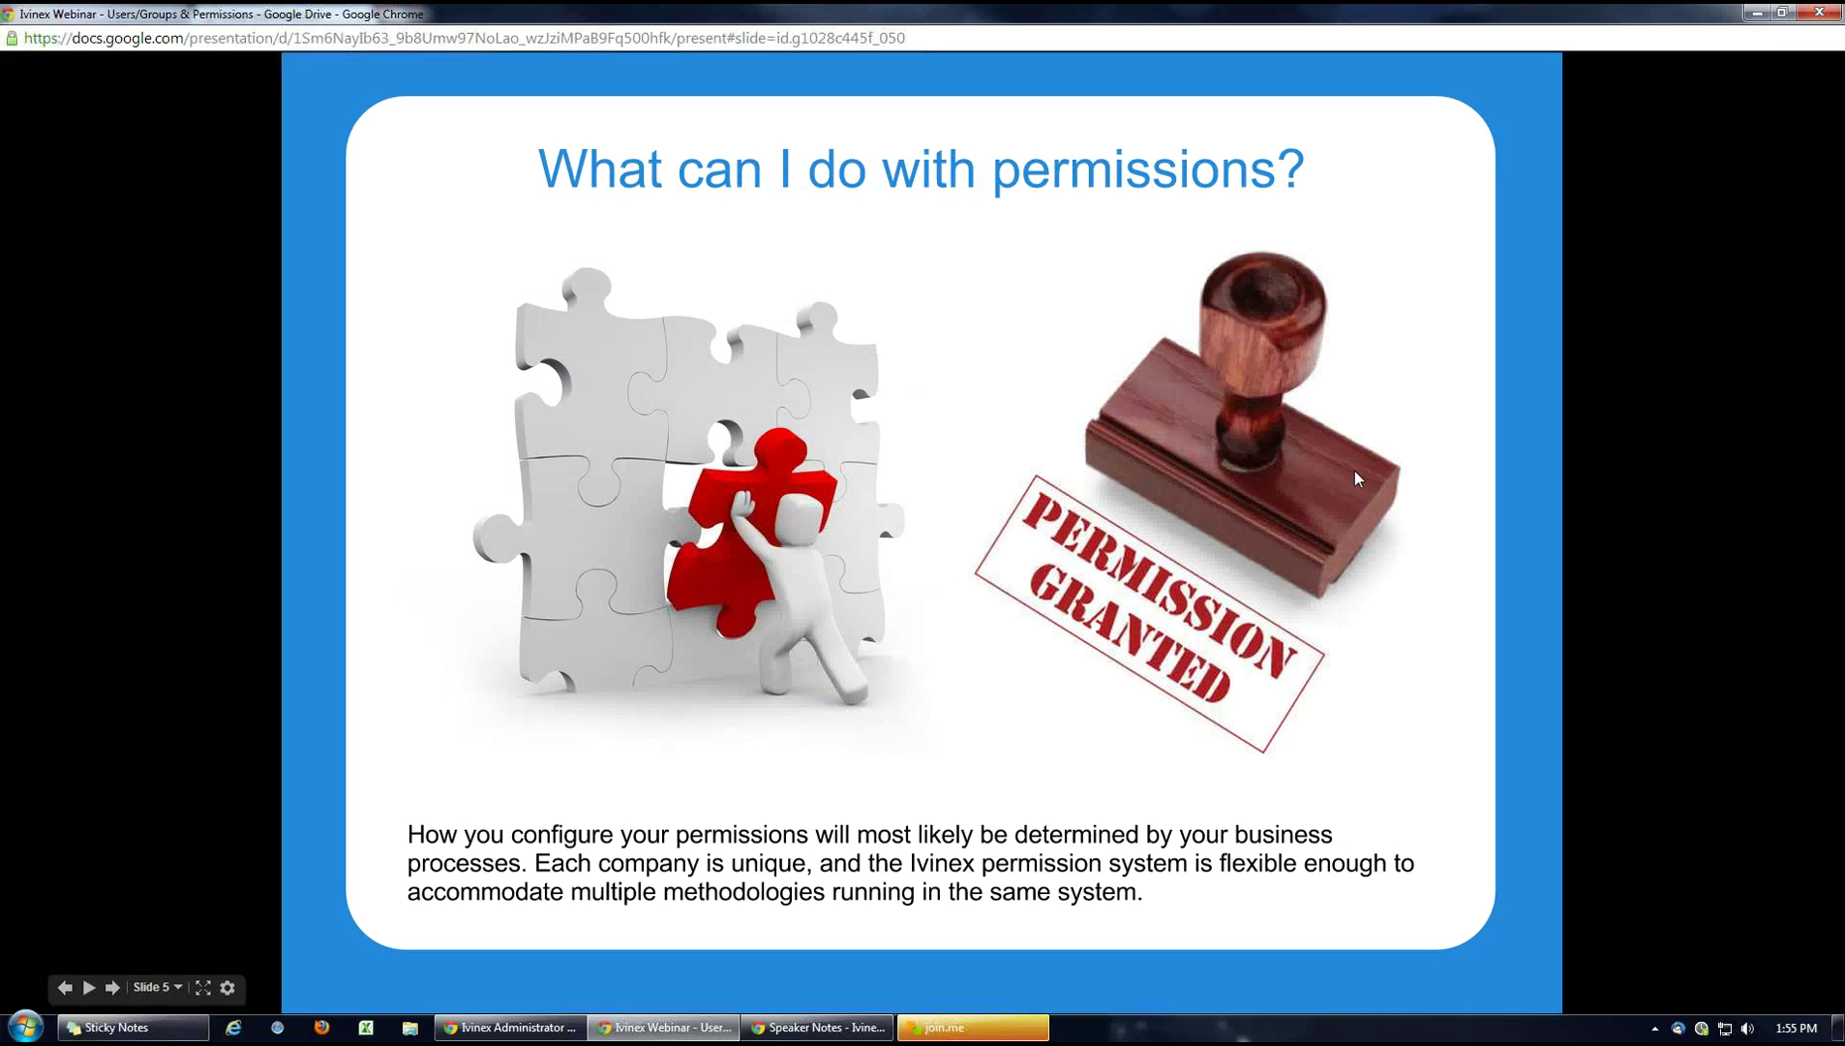
pyautogui.click(549, 1029)
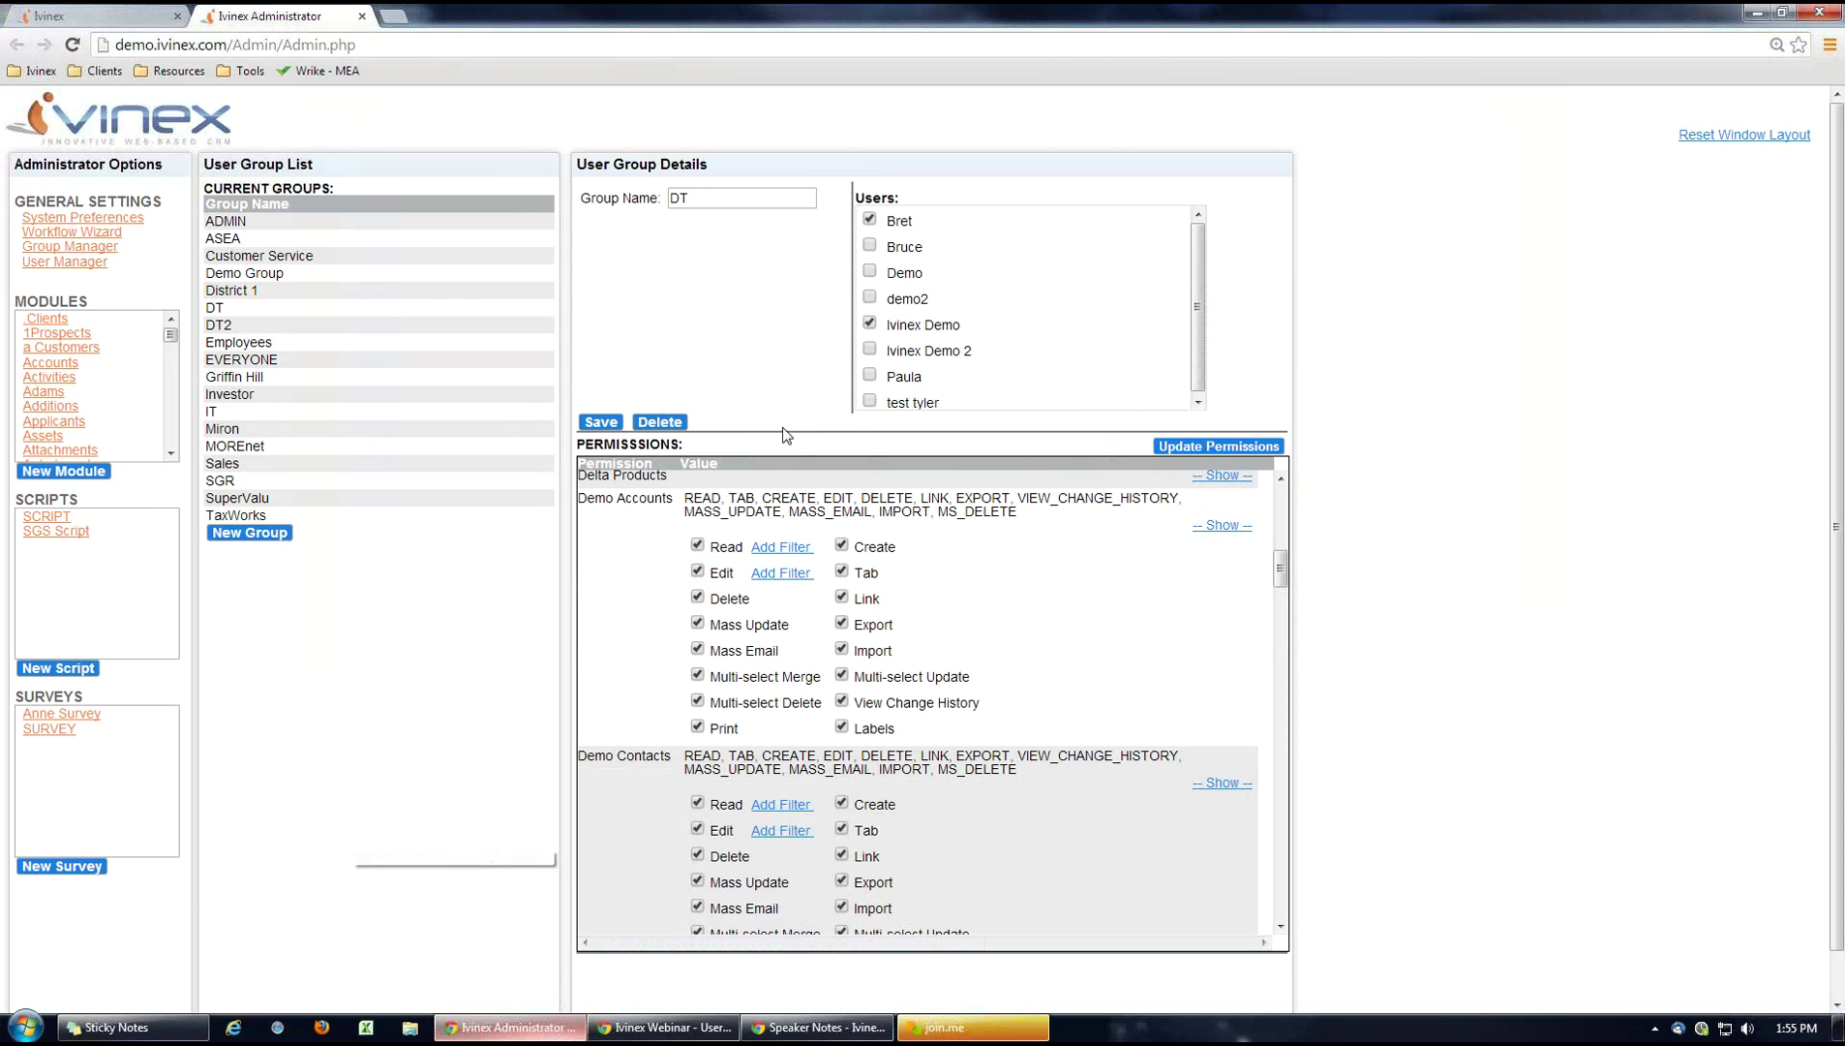
# Return to the main Ivinex application and apply the Record ID filter to the Demo Accounts list.
pyautogui.click(114, 23)
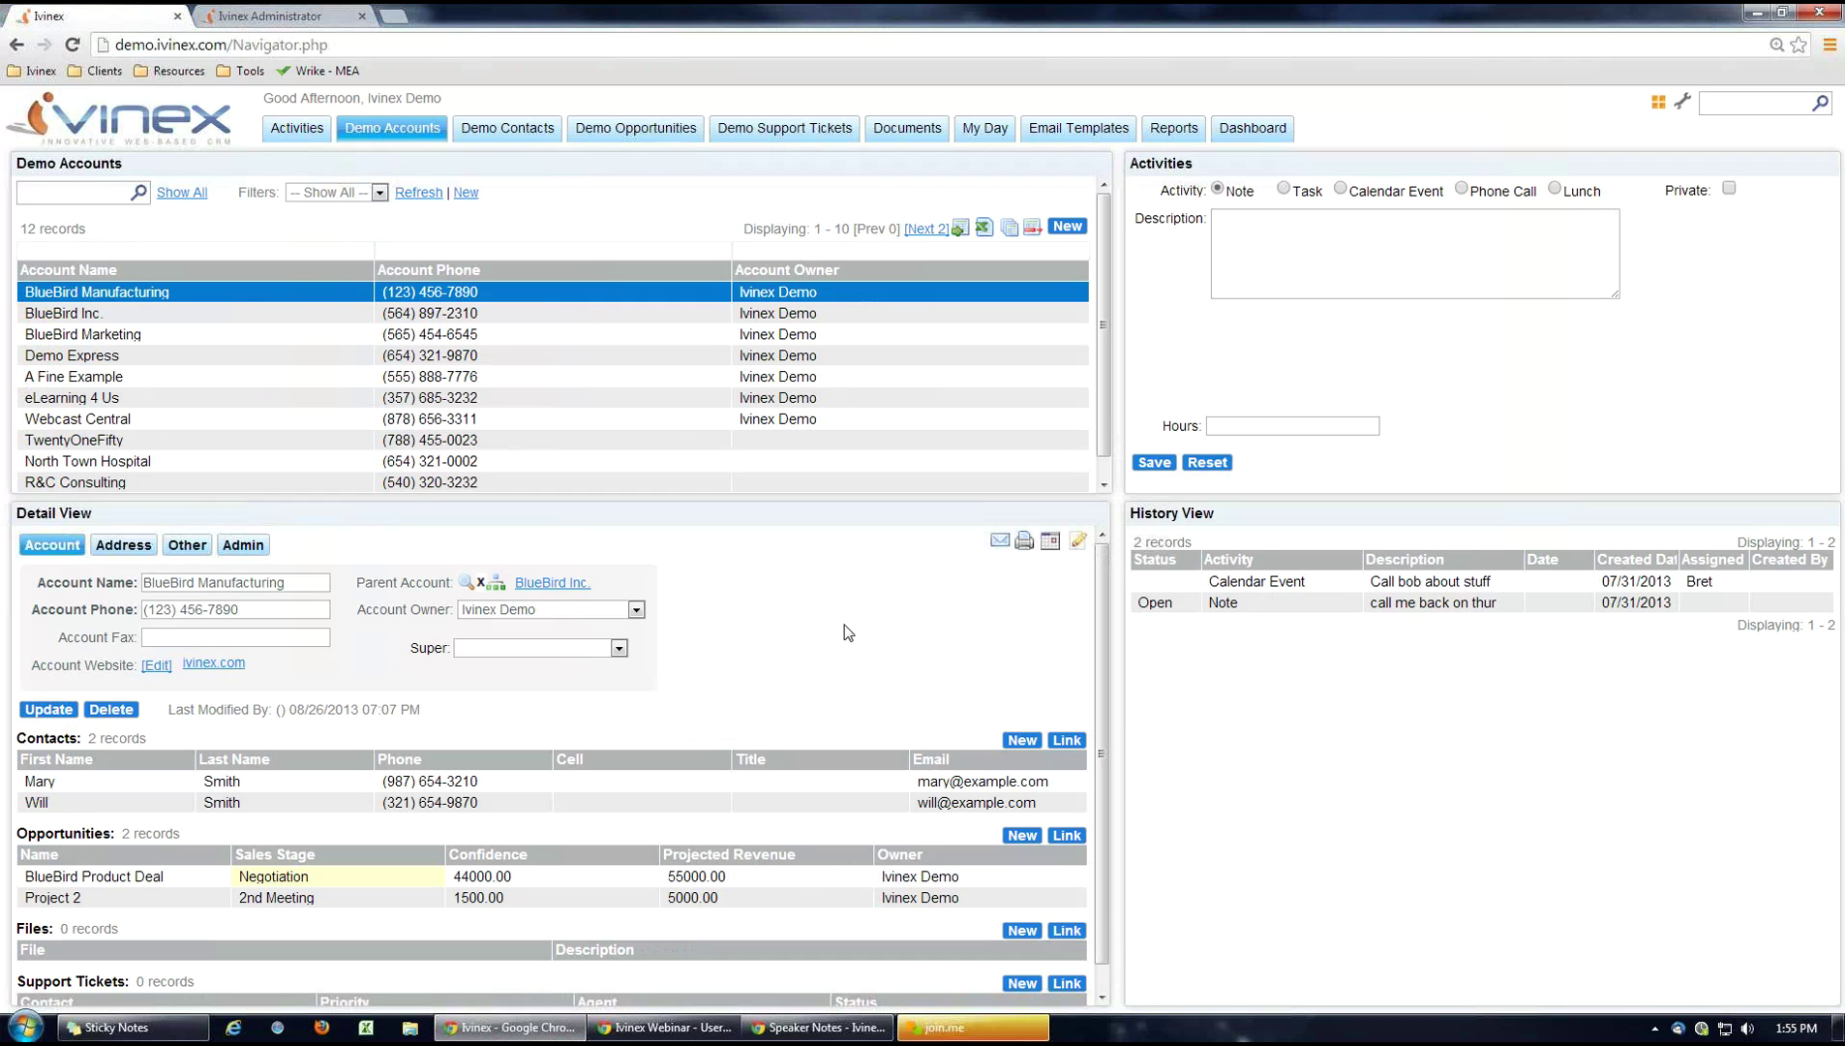
pyautogui.click(381, 193)
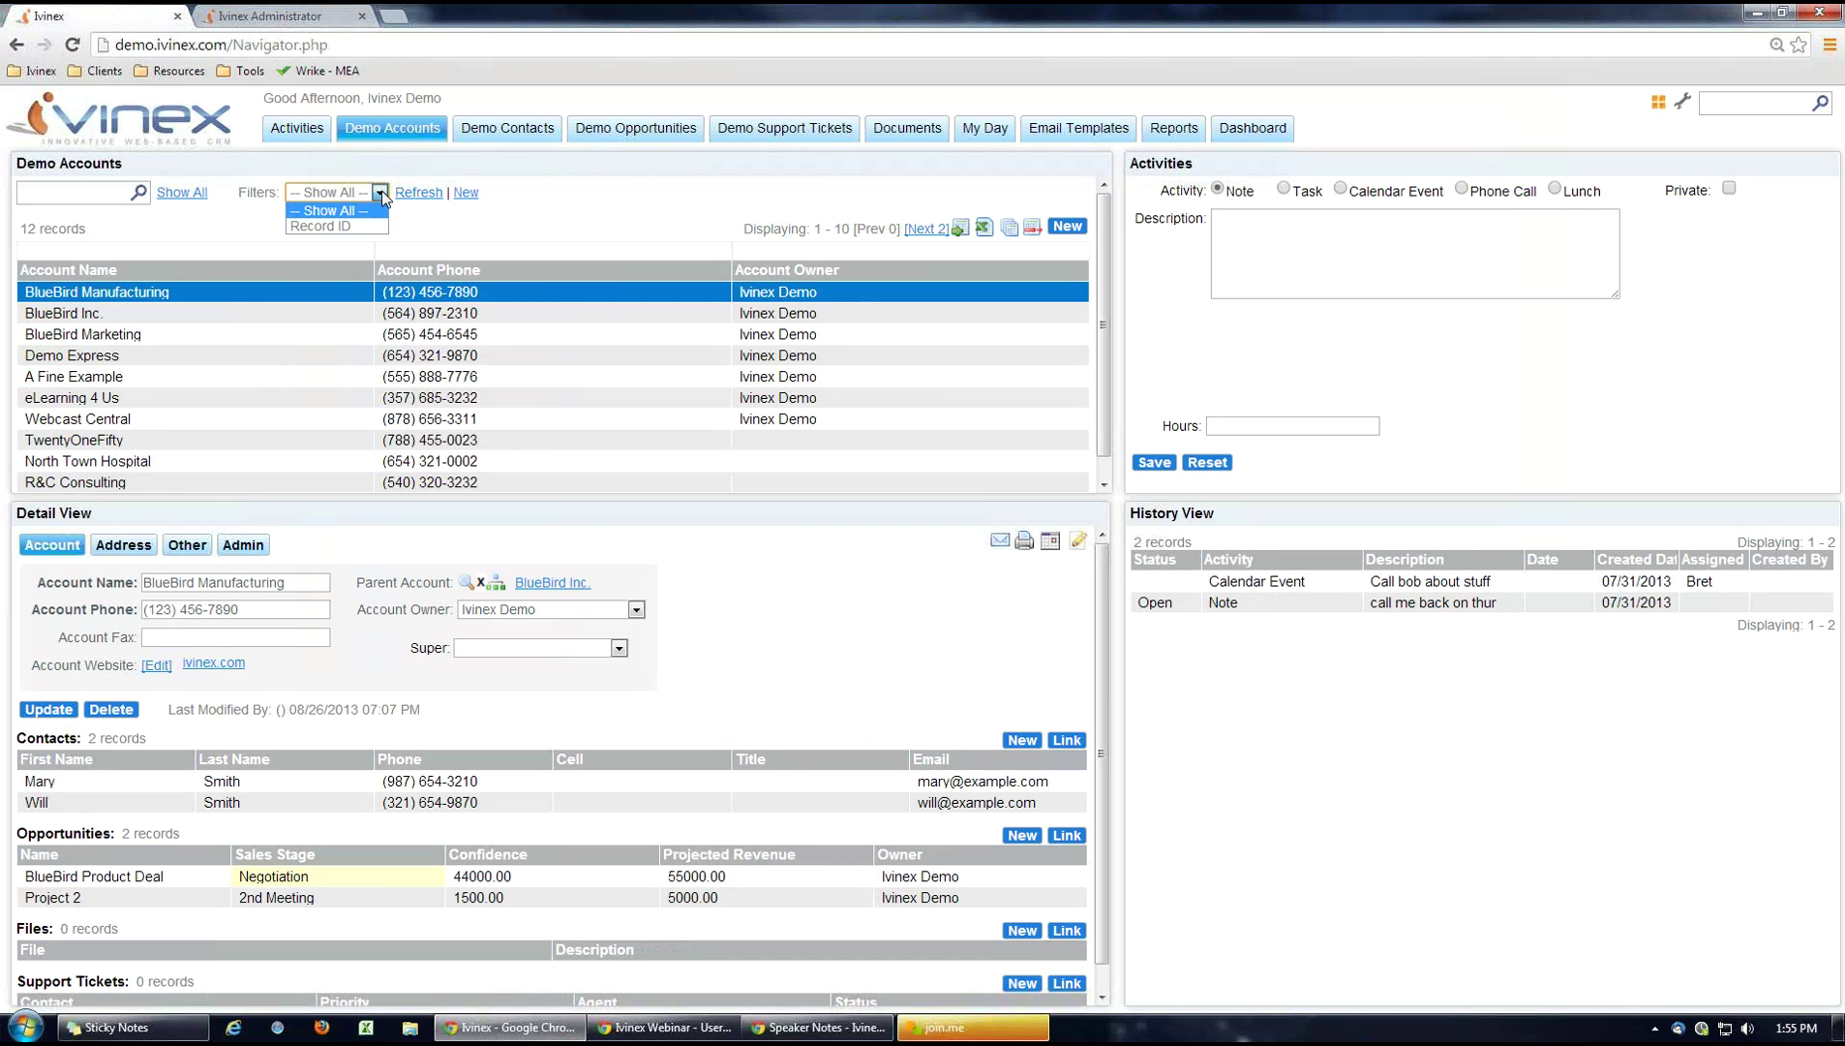
pyautogui.click(414, 224)
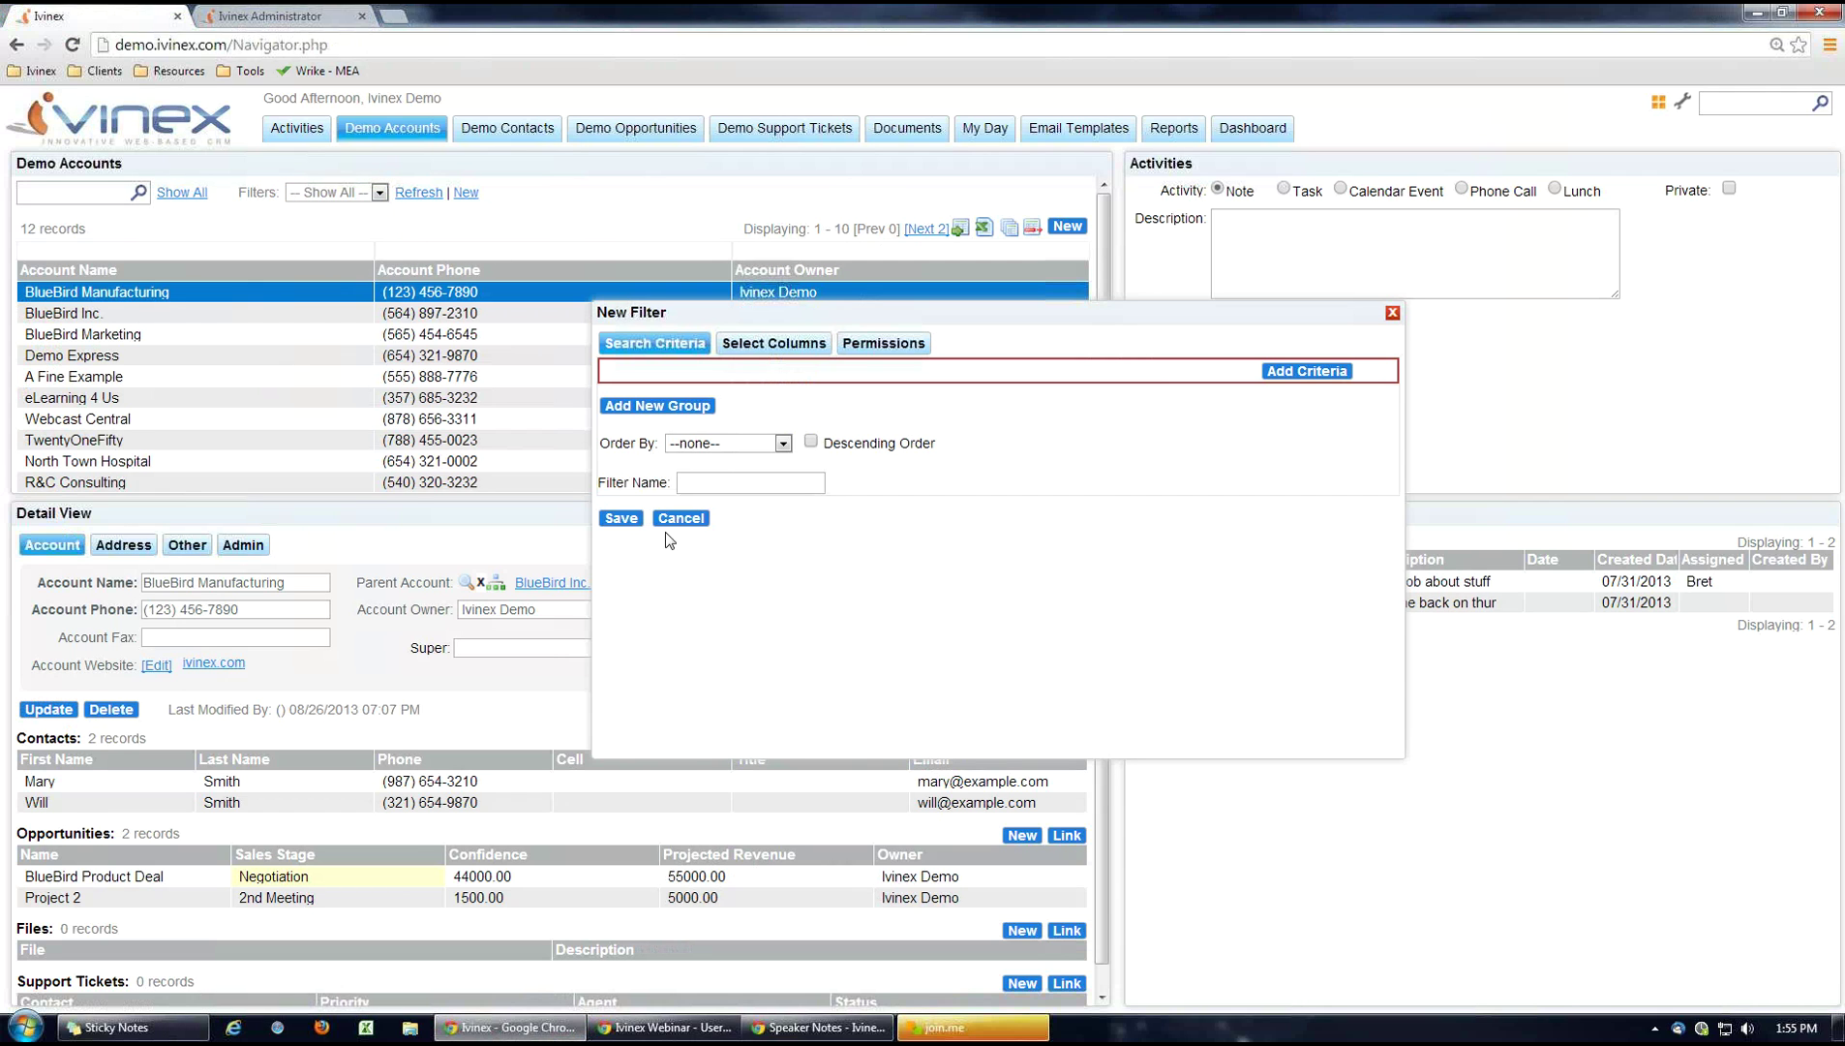
pyautogui.click(680, 518)
pyautogui.click(334, 191)
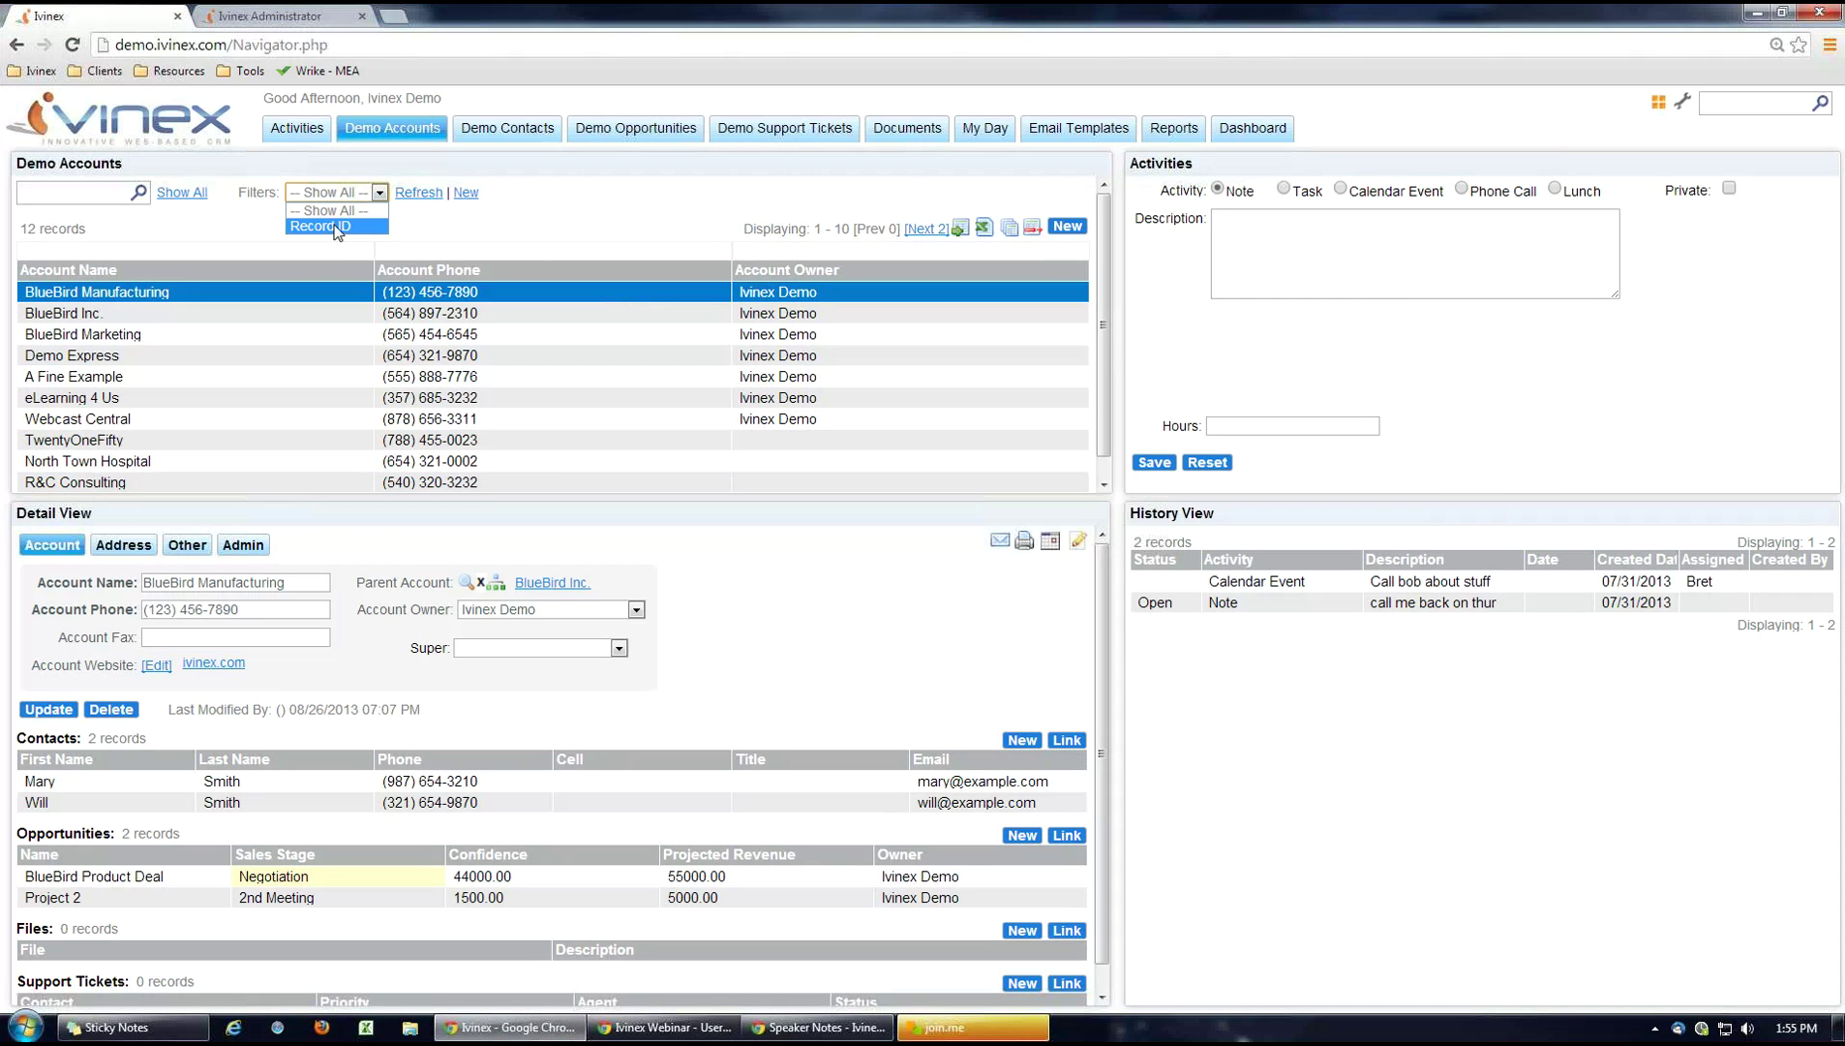
pyautogui.click(369, 222)
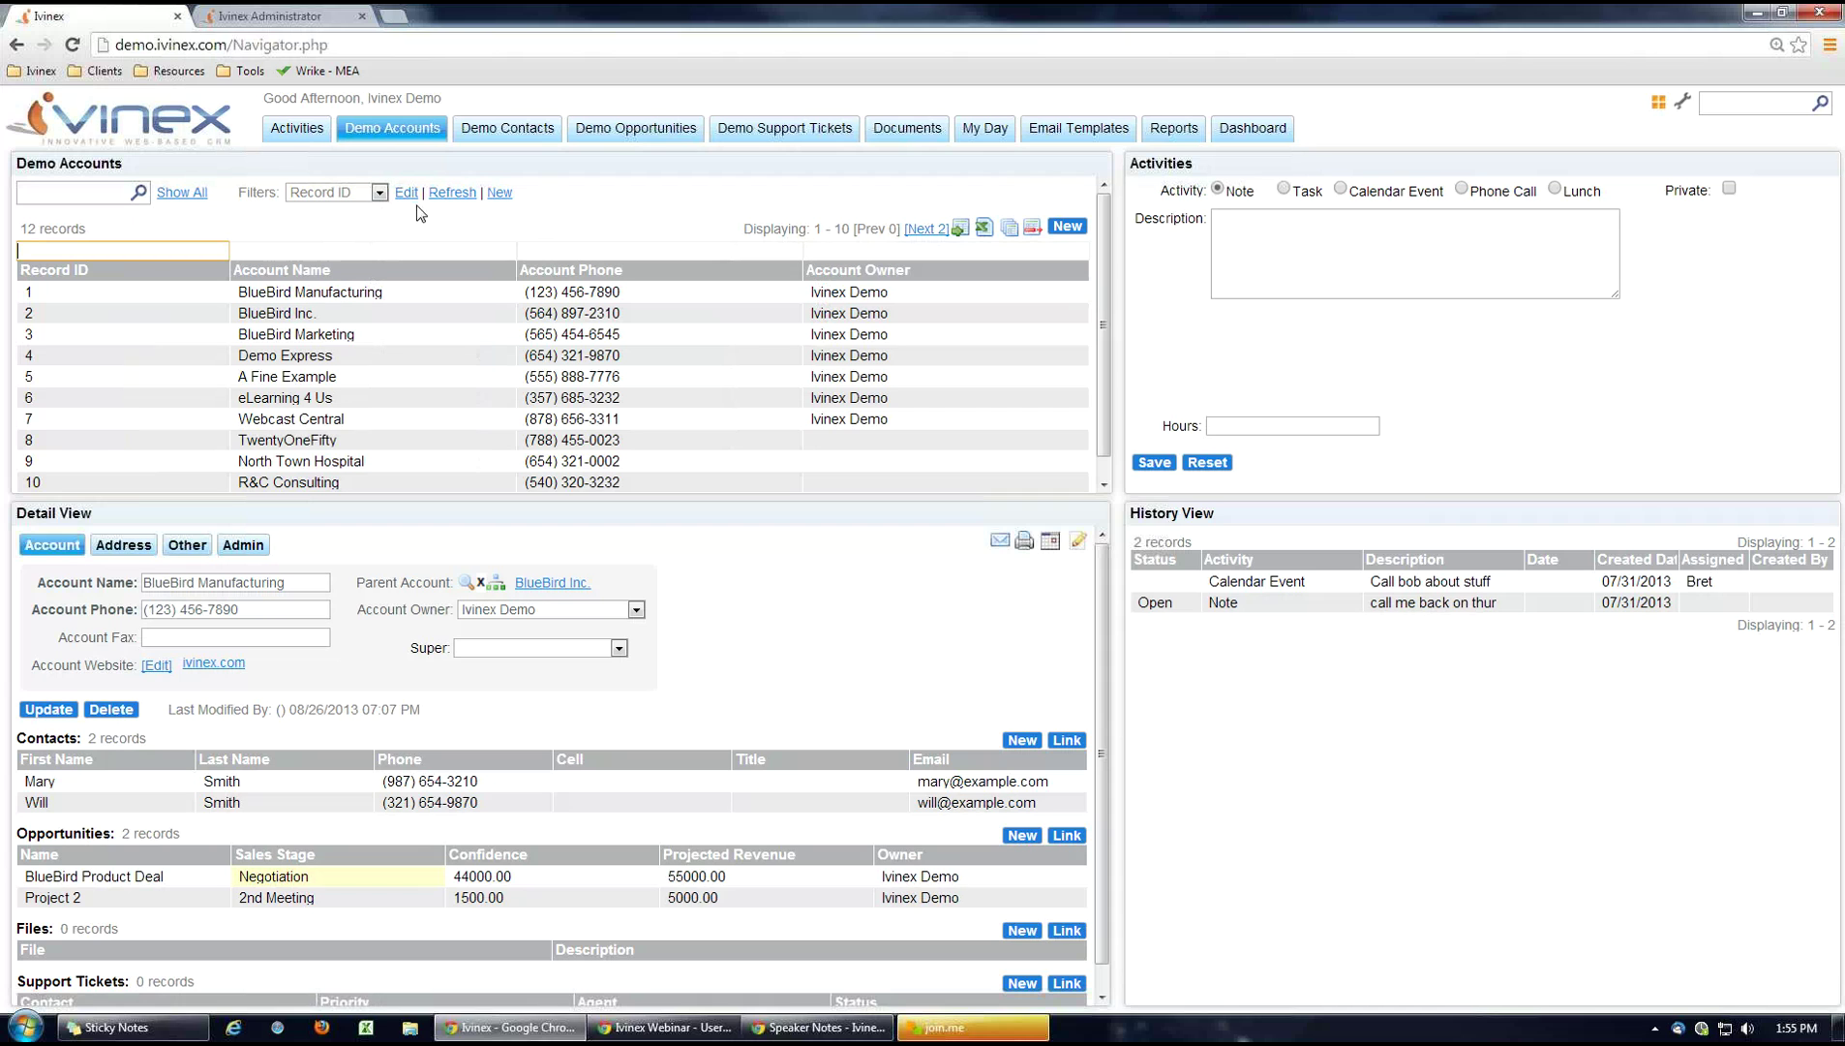
# Open the Record ID filter for editing and look through the users and groups in its view permissions.
pyautogui.click(405, 198)
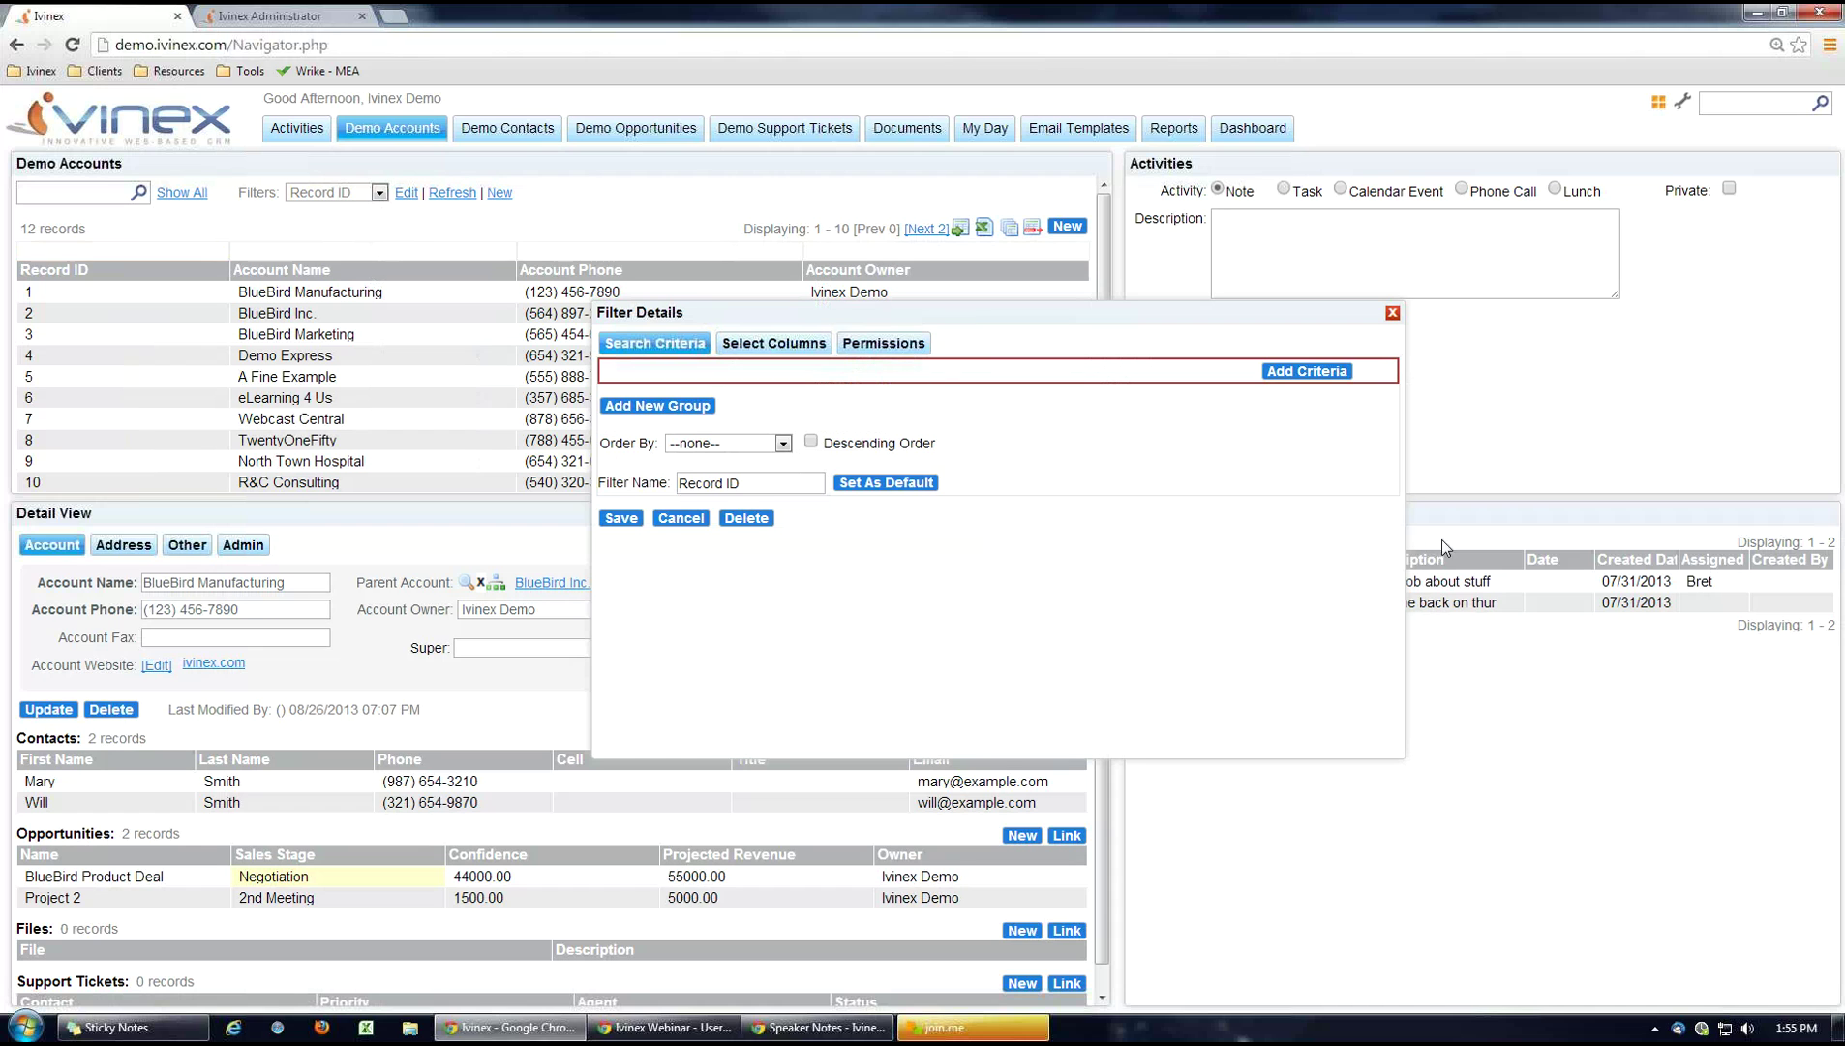
pyautogui.moveTo(1404, 524); pyautogui.dragTo(1297, 532)
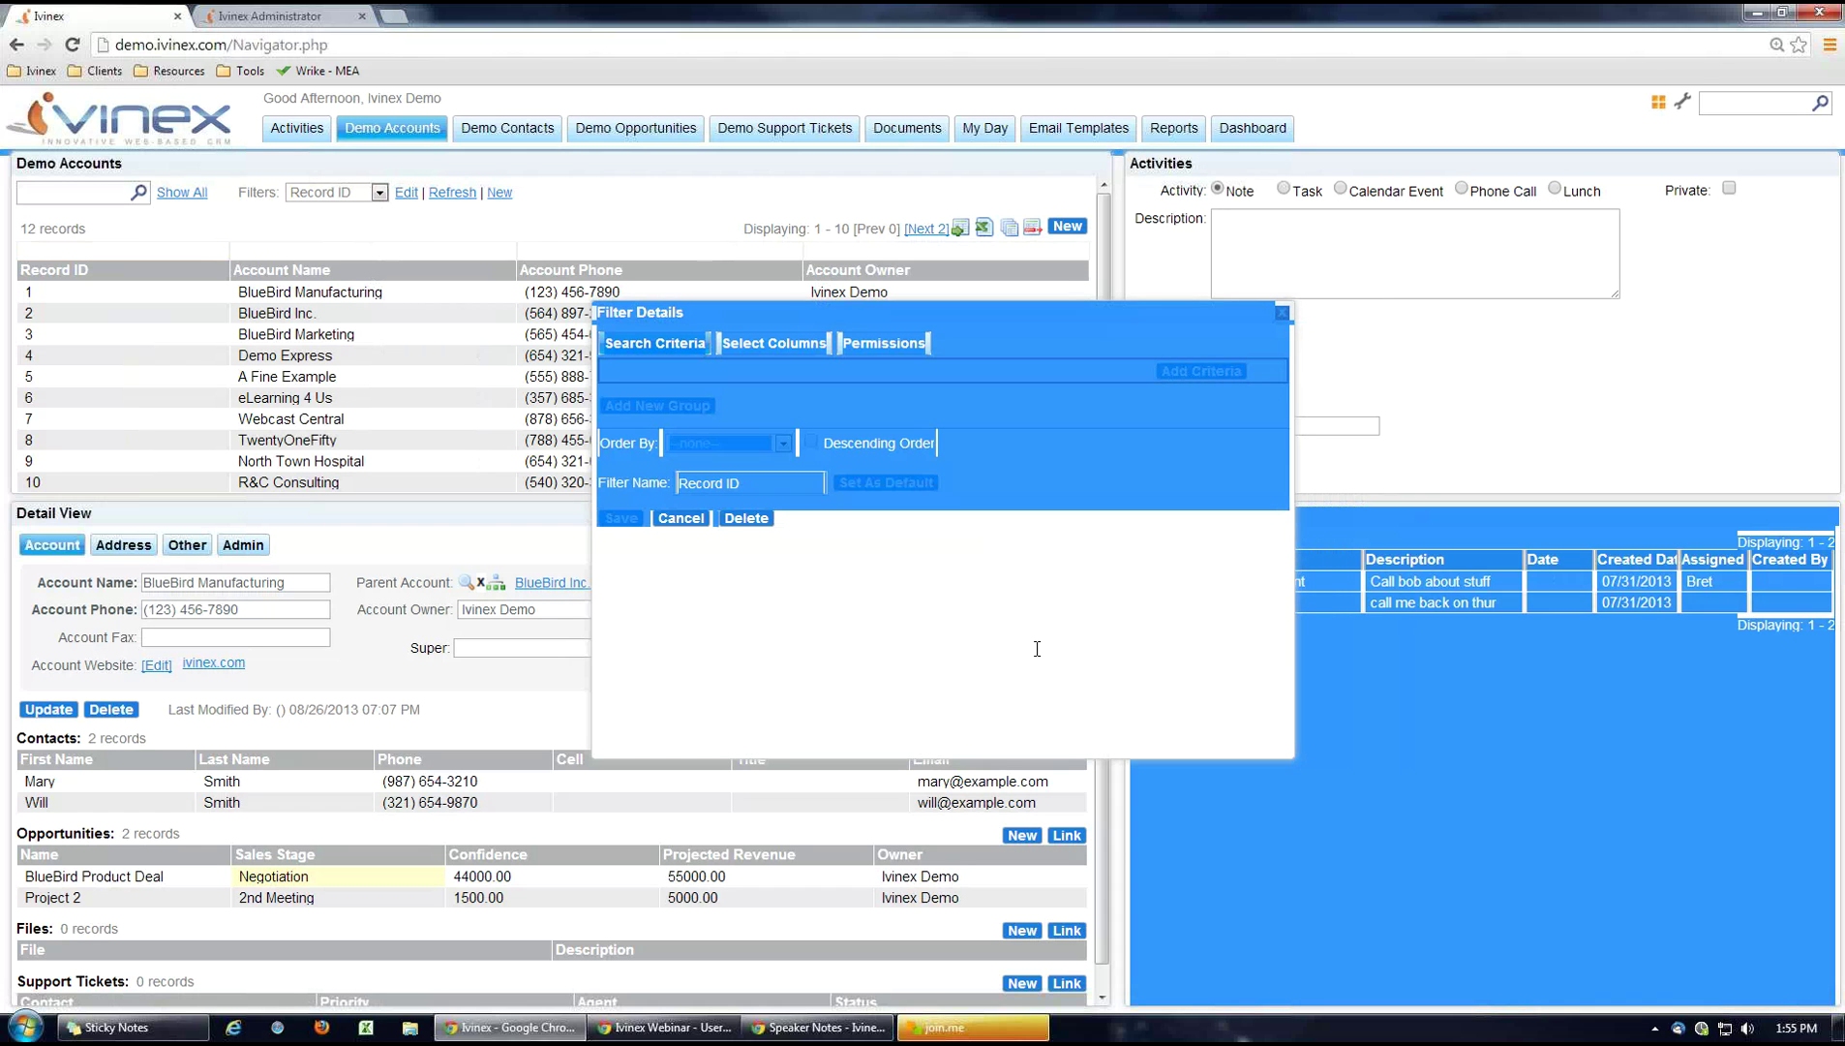
pyautogui.click(884, 344)
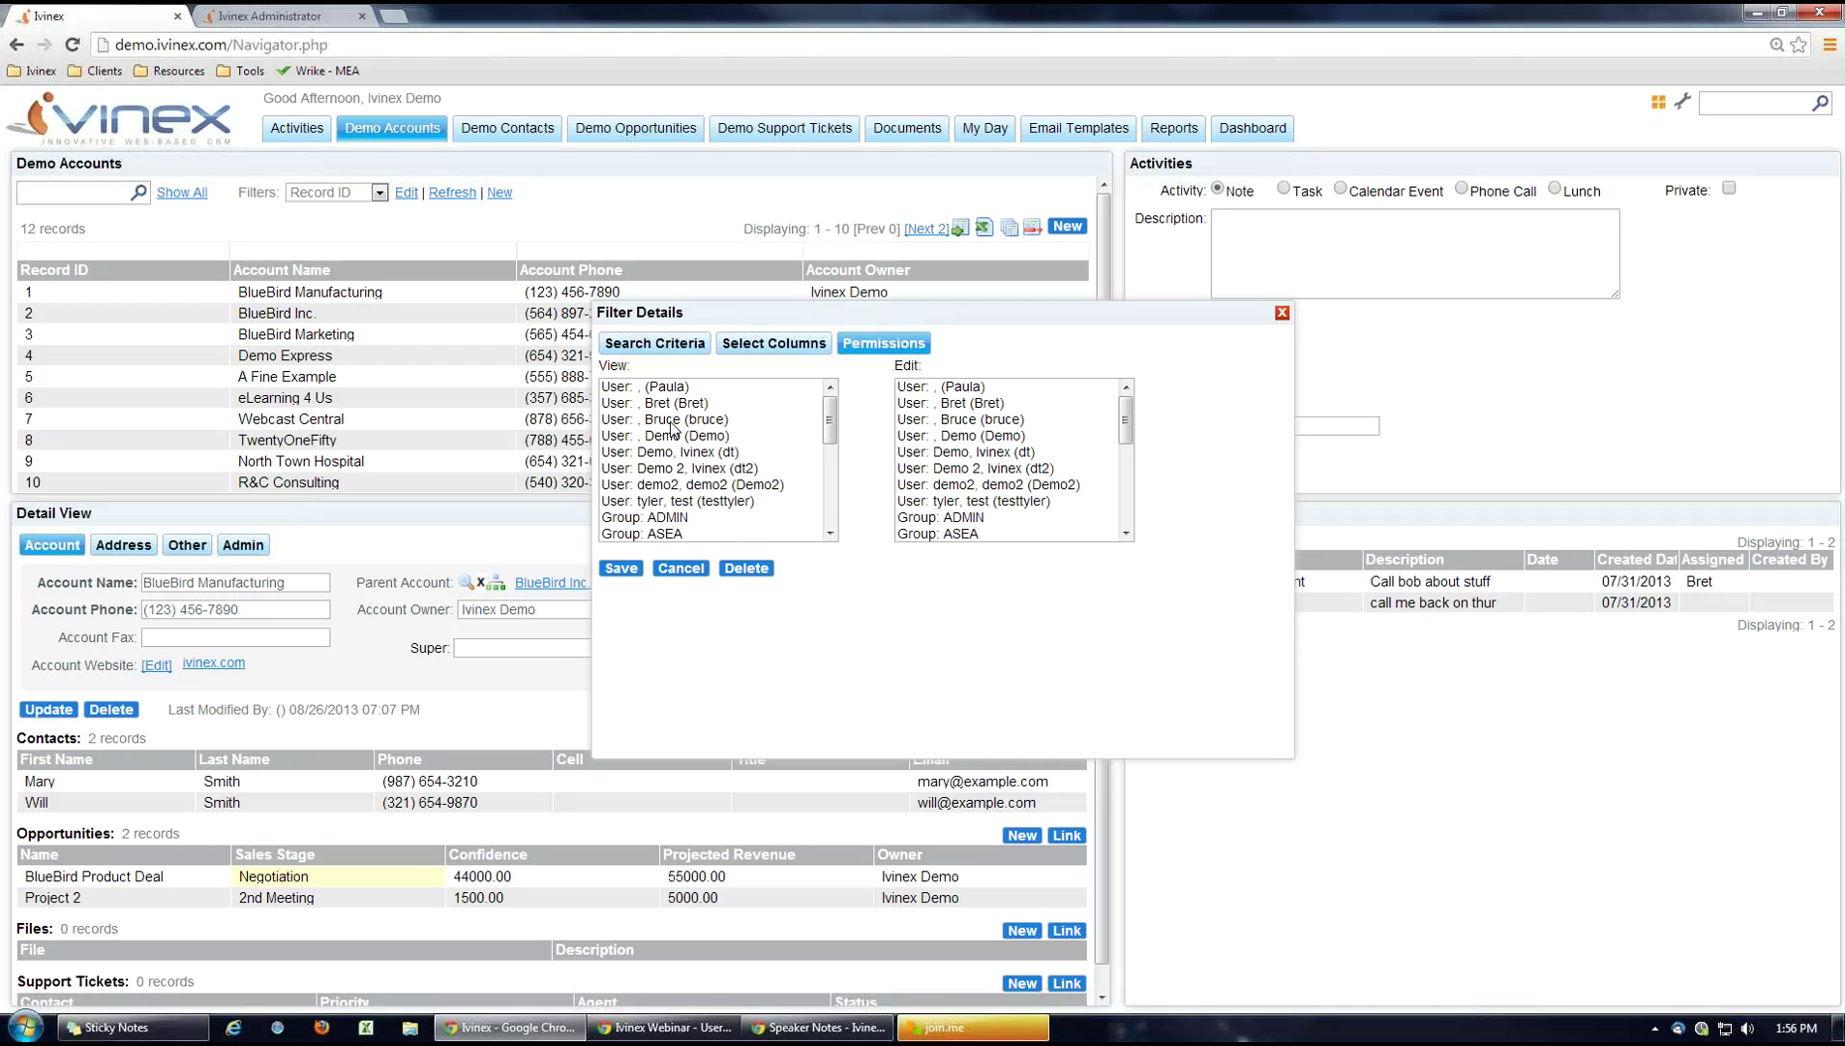
pyautogui.moveTo(833, 439); pyautogui.dragTo(832, 459)
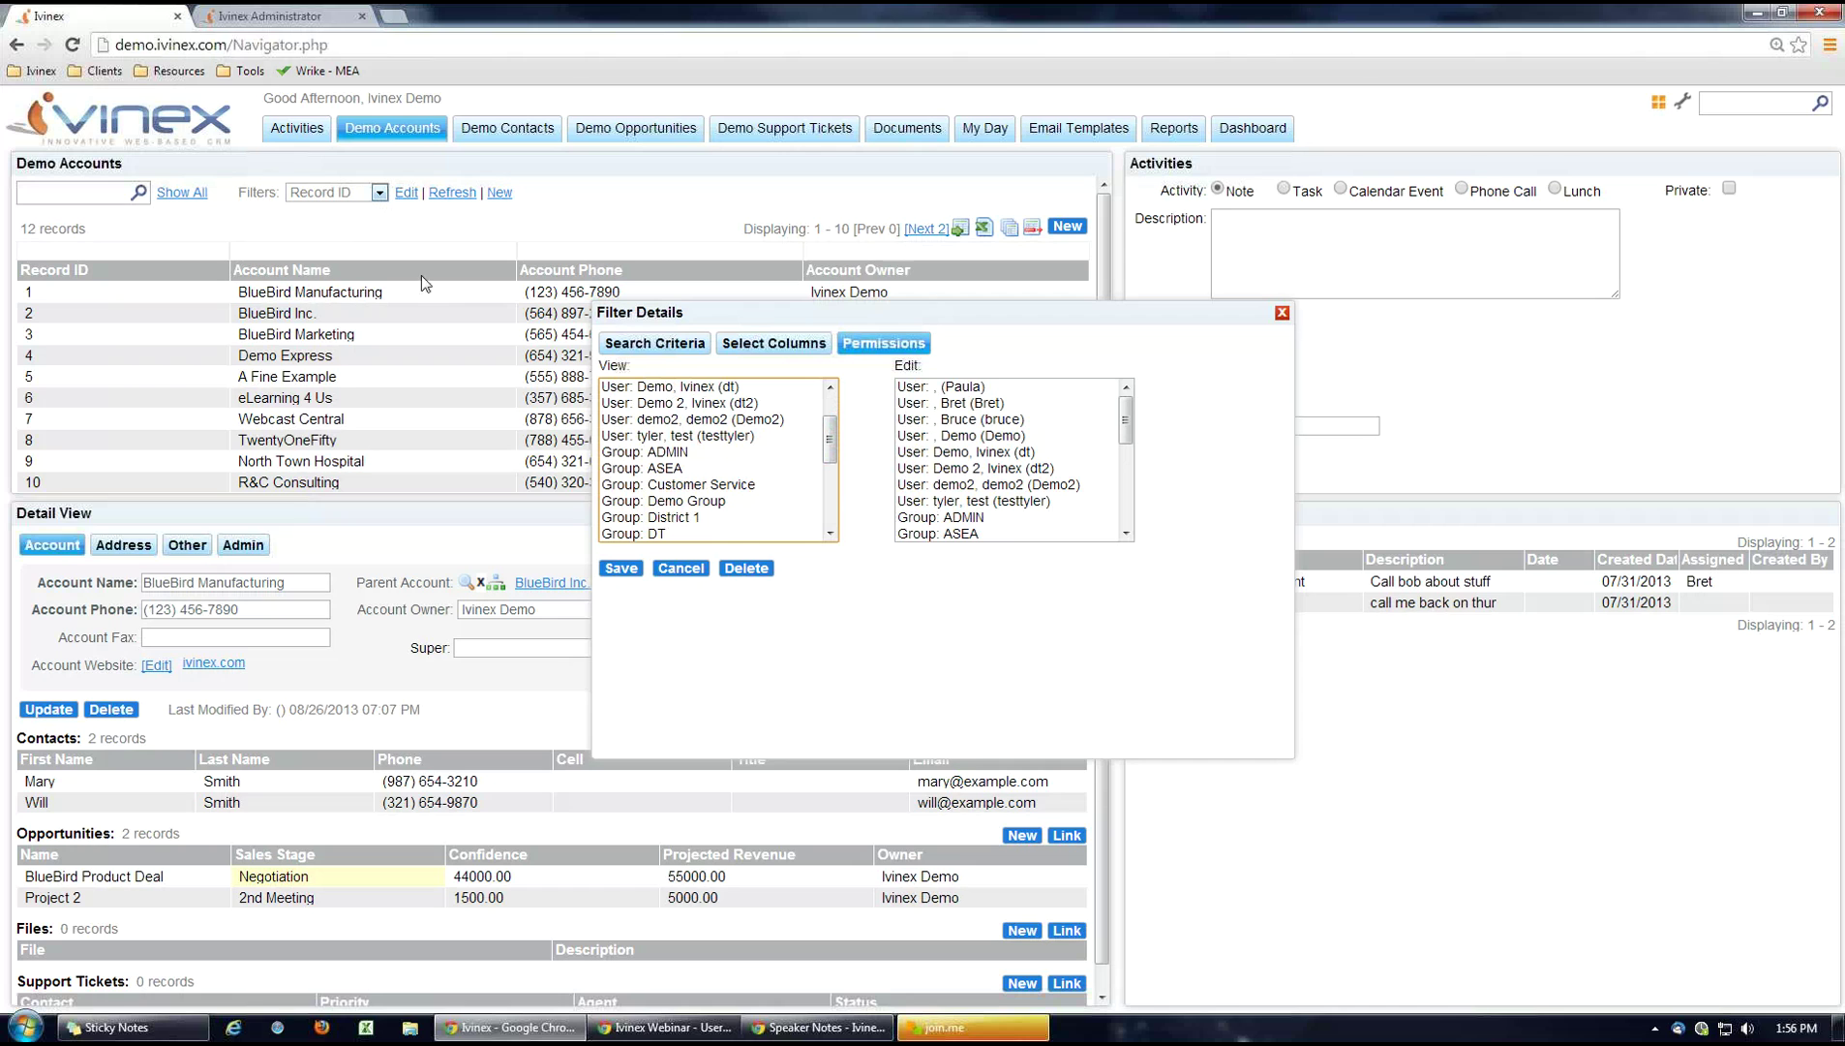
# Try selecting the ADMIN, ASEA, Demo Group and District 1 groups for the filter's view permission.
pyautogui.click(634, 484)
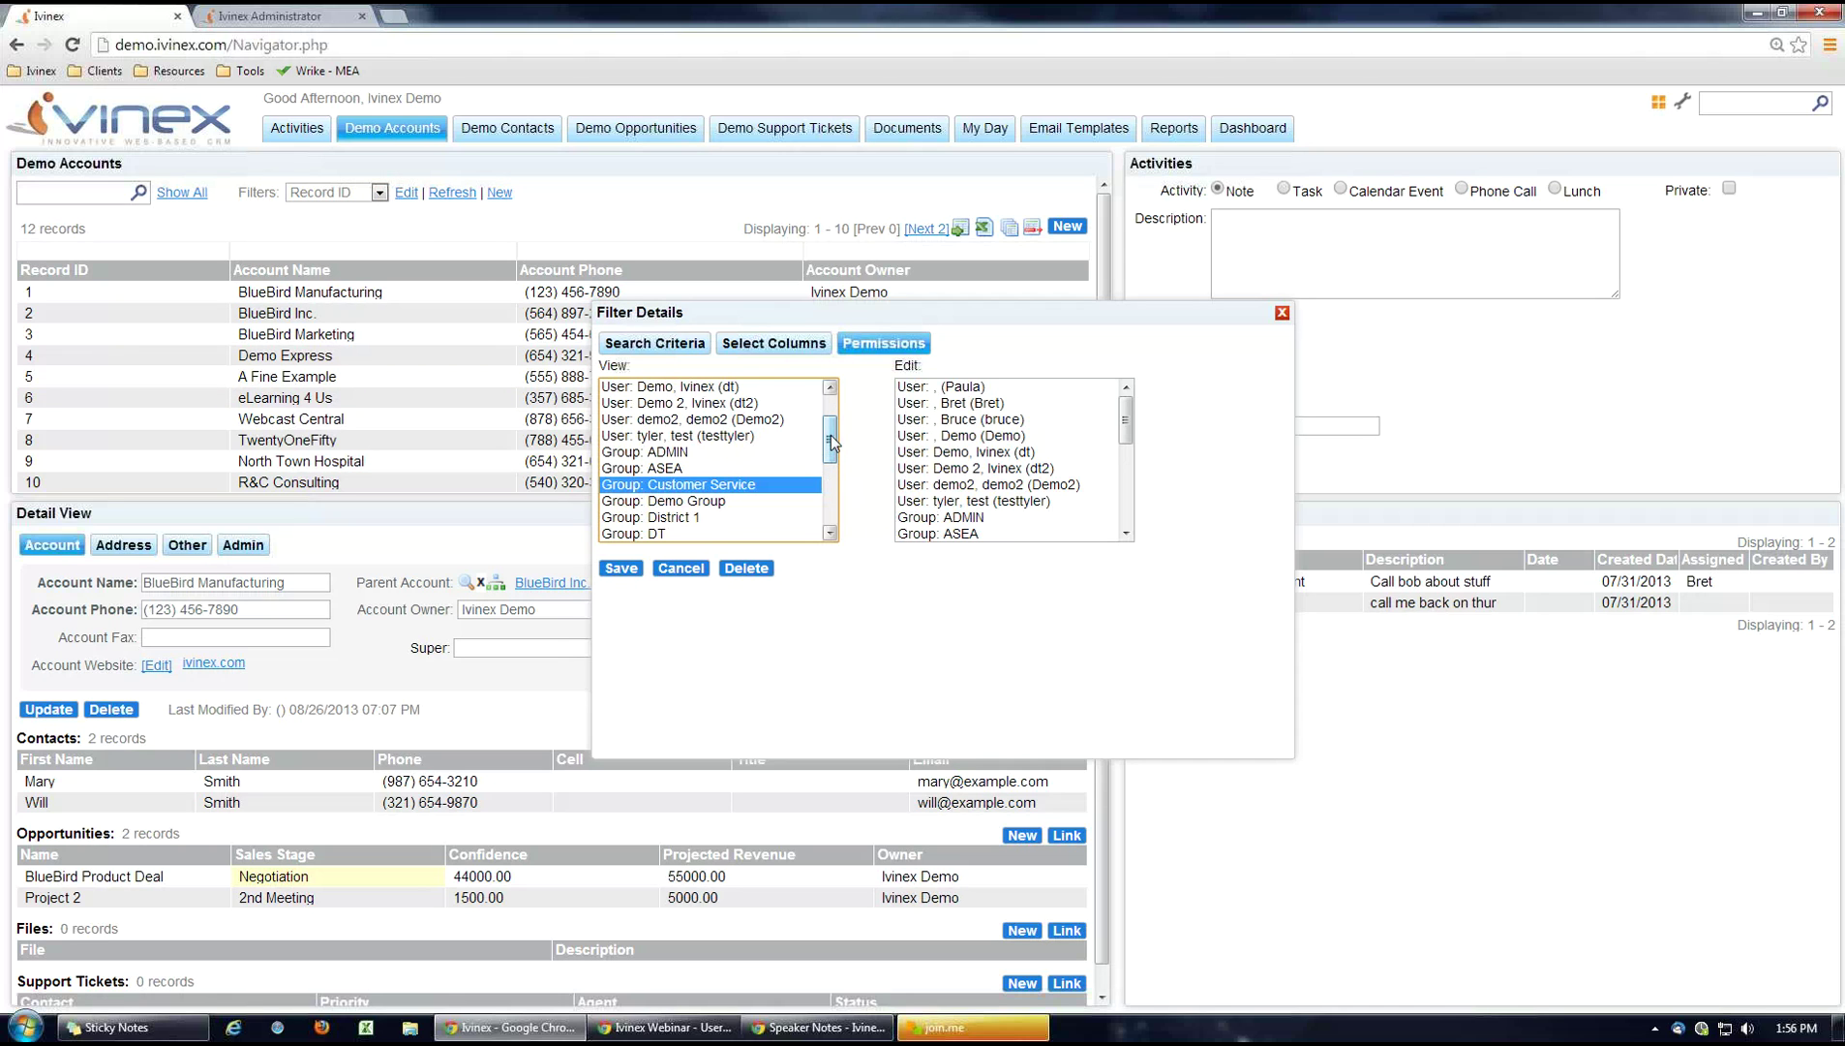
pyautogui.moveTo(833, 443); pyautogui.dragTo(830, 447)
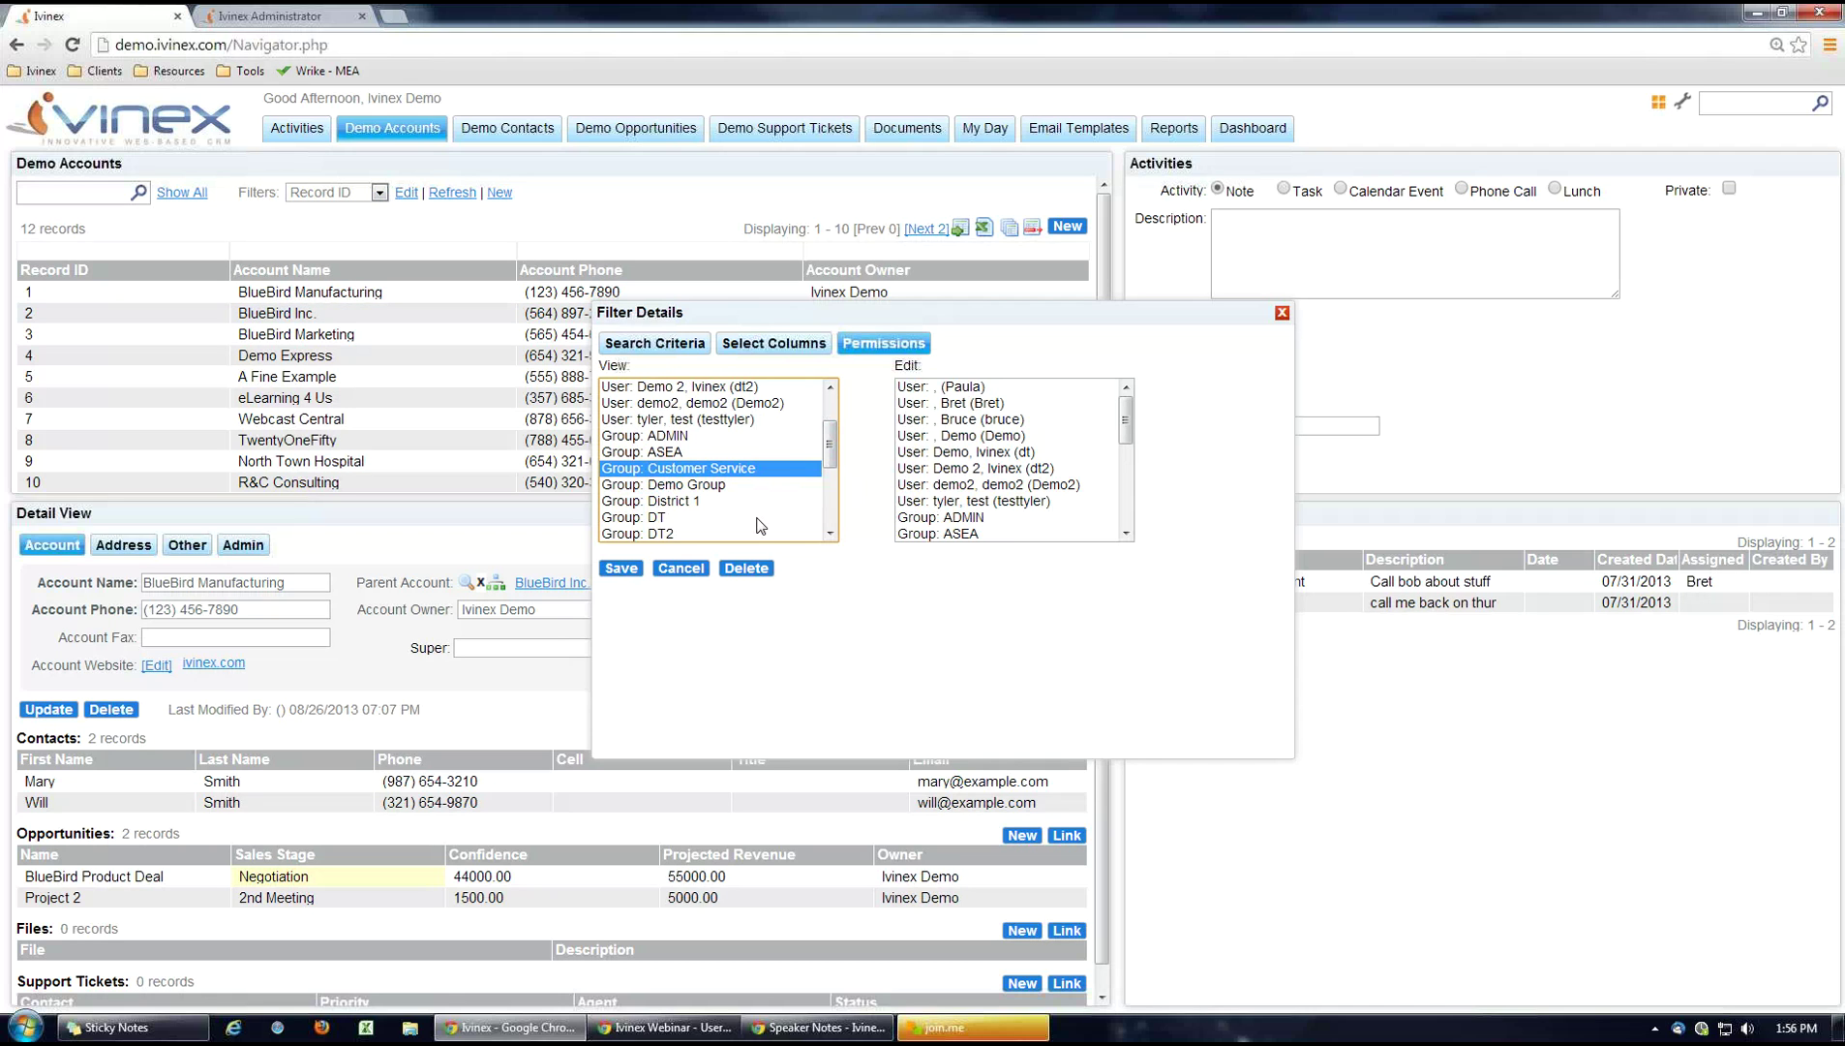
pyautogui.keyDown('shift'); pyautogui.click(653, 501); pyautogui.keyUp('shift')
pyautogui.keyDown('ctrl'); pyautogui.click(651, 459); pyautogui.keyUp('ctrl')
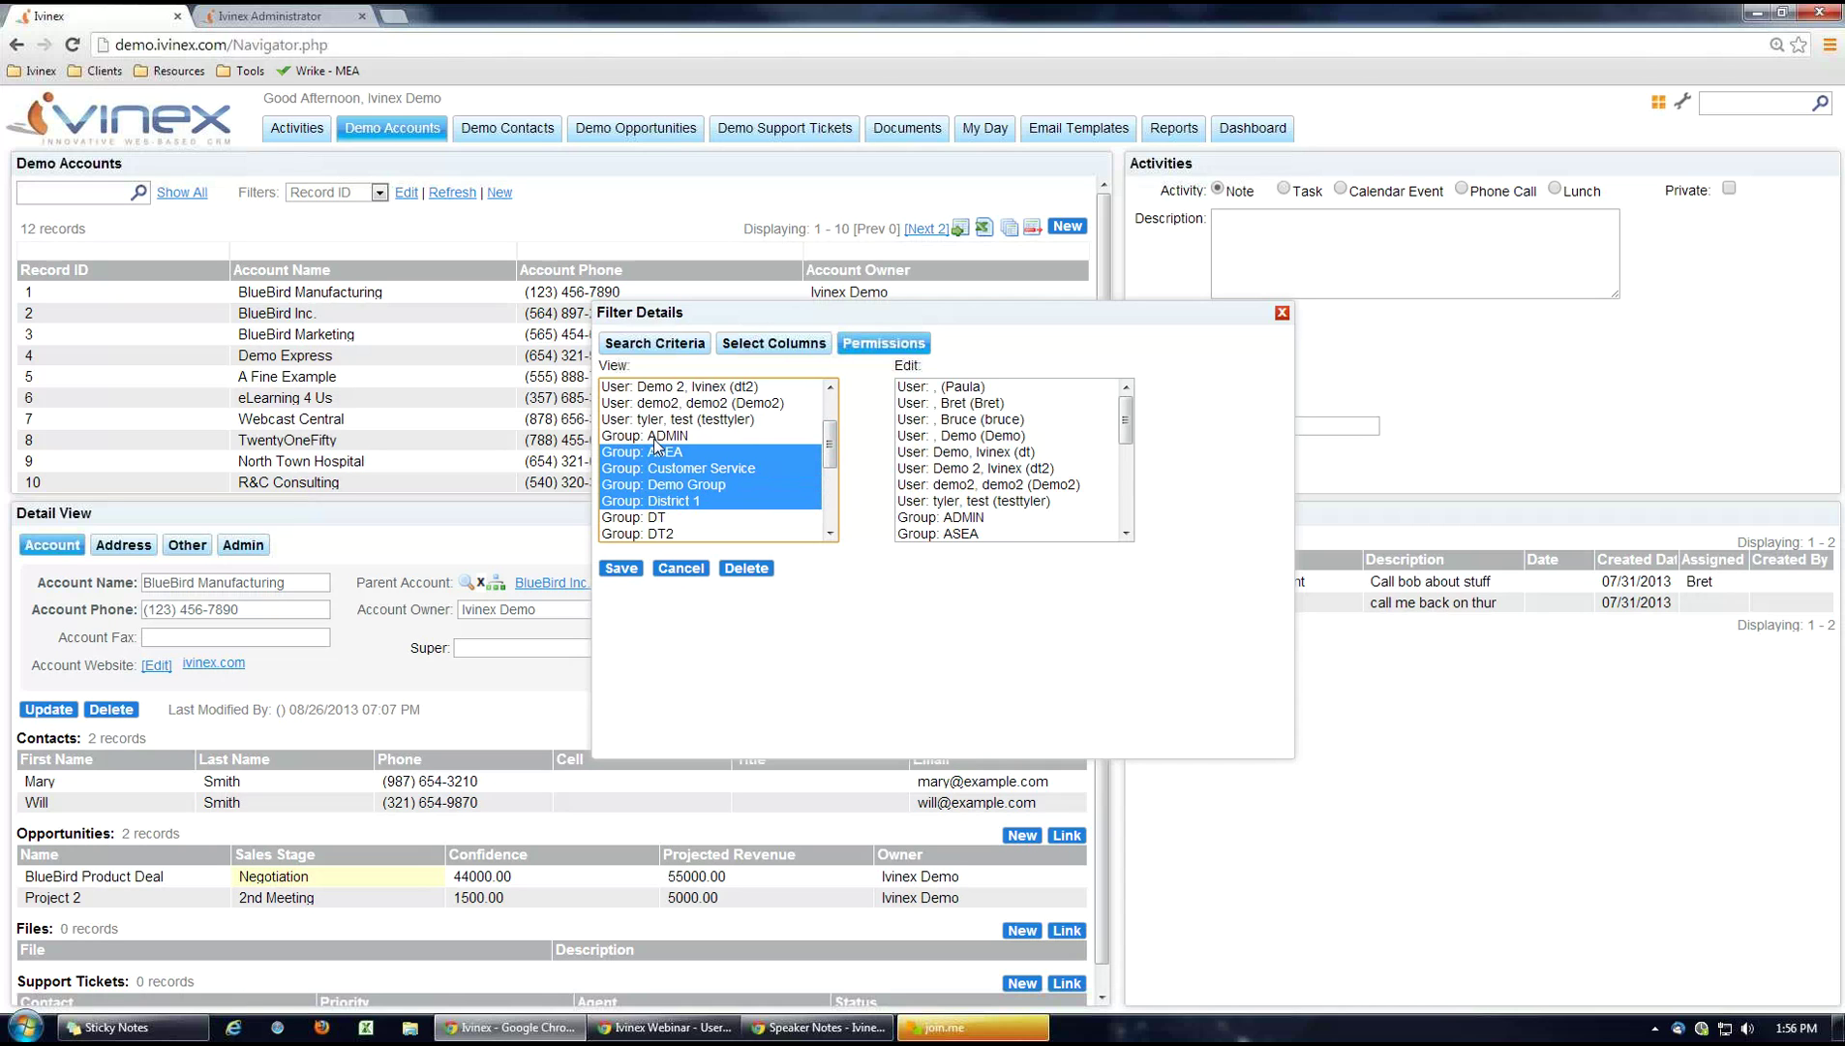
pyautogui.keyDown('ctrl'); pyautogui.click(653, 439); pyautogui.keyUp('ctrl')
pyautogui.keyDown('ctrl'); pyautogui.click(650, 469); pyautogui.keyUp('ctrl')
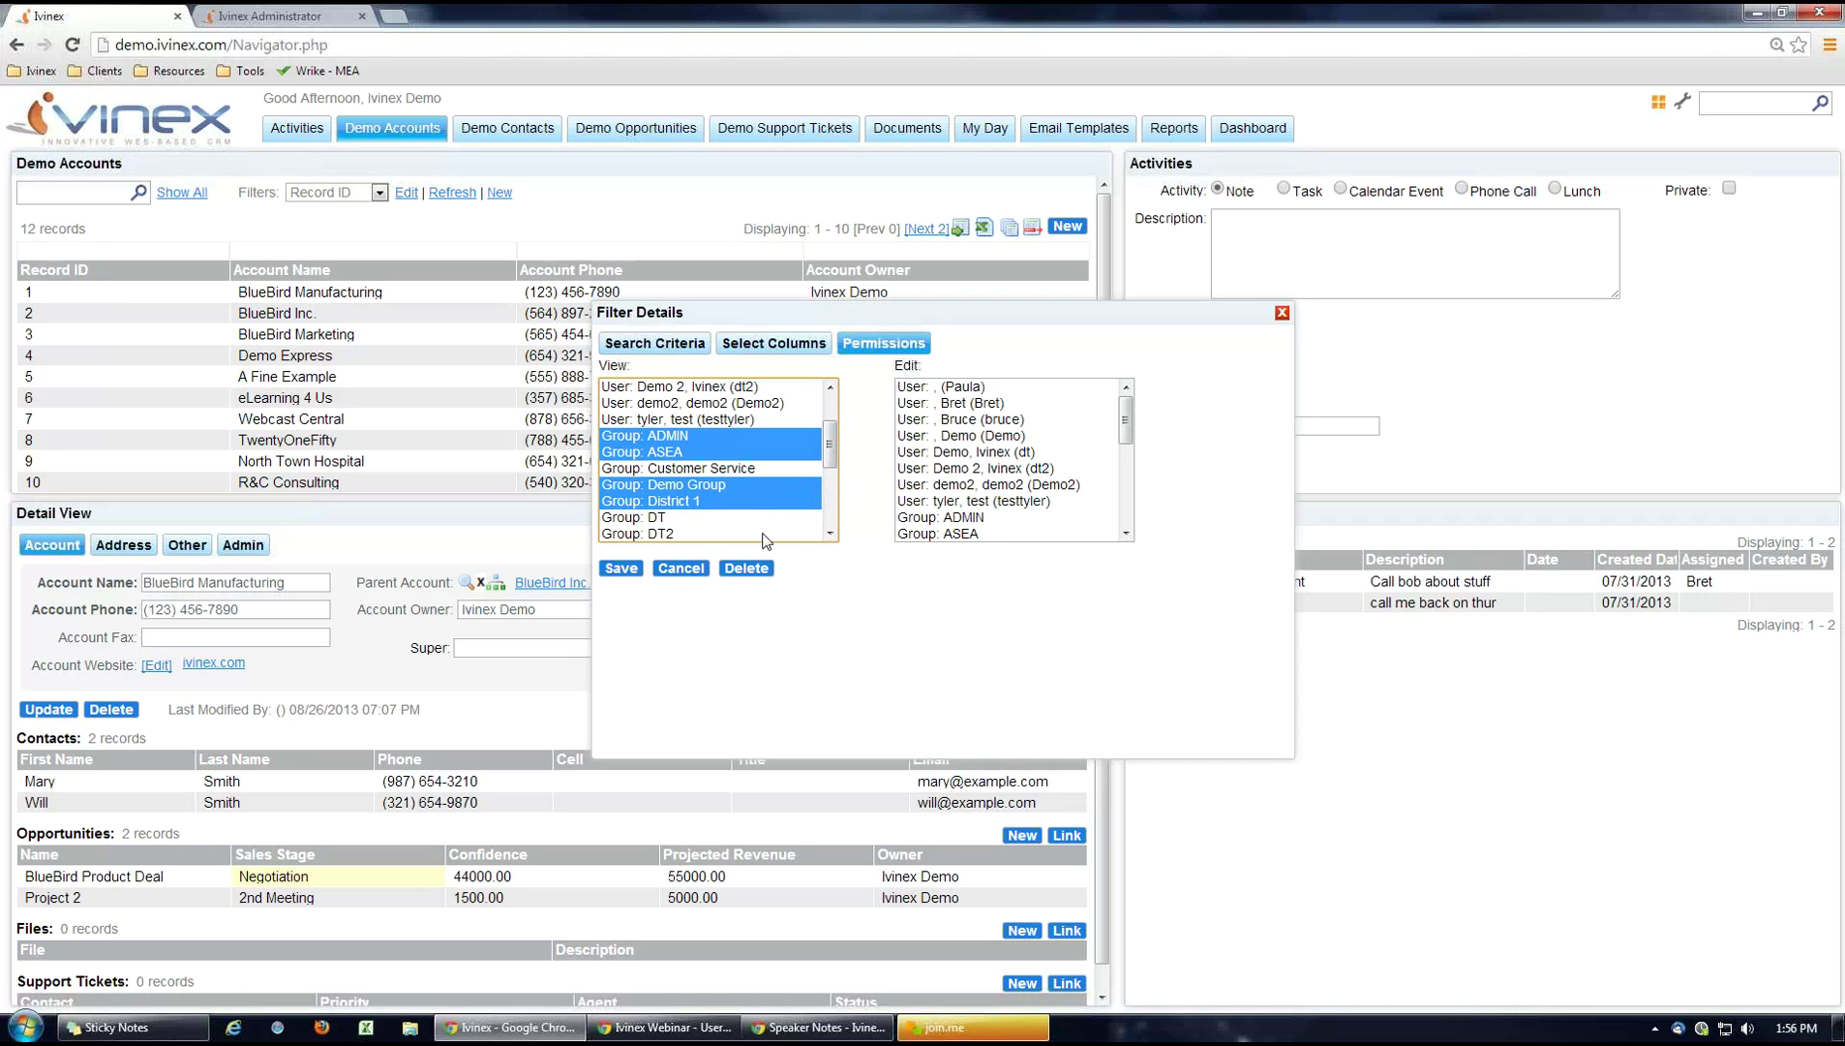
# Clear all groups selected for the filter's view permission and close the filter details without saving.
pyautogui.keyDown('ctrl'); pyautogui.click(659, 500); pyautogui.keyUp('ctrl')
pyautogui.keyDown('ctrl'); pyautogui.click(656, 484); pyautogui.keyUp('ctrl')
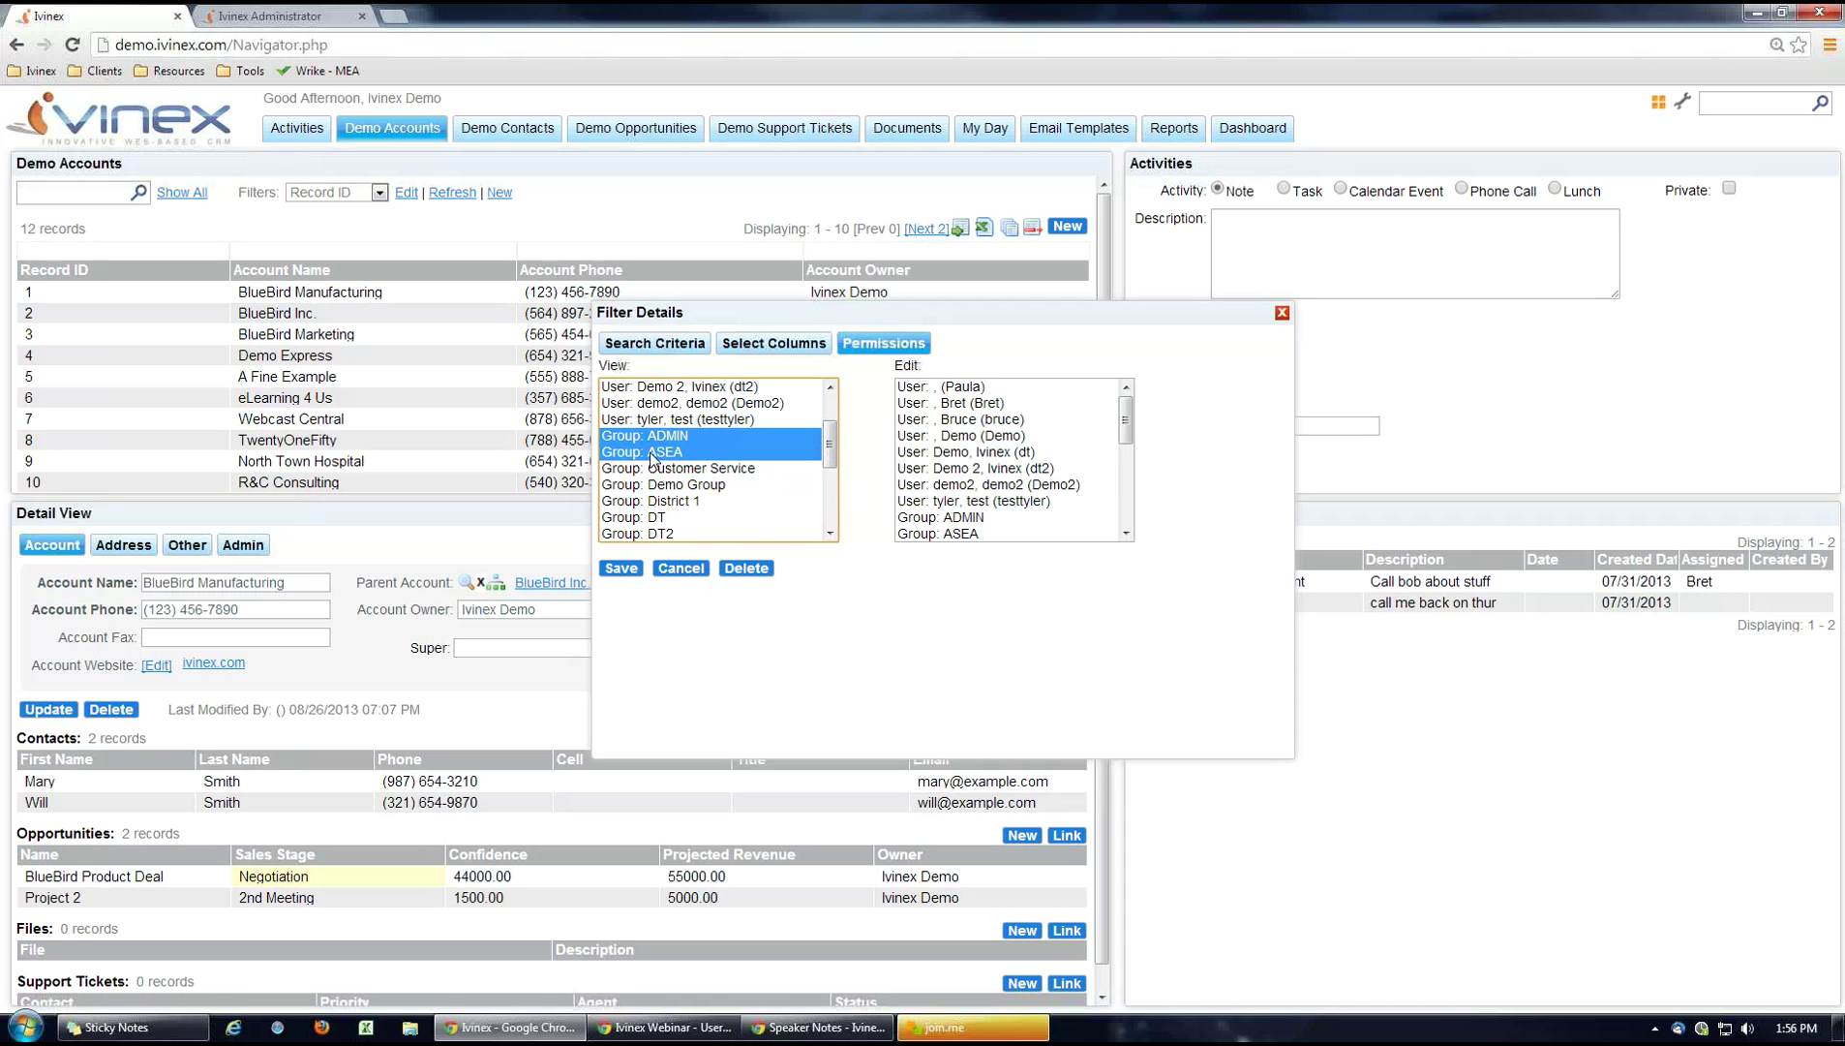
pyautogui.keyDown('ctrl'); pyautogui.click(652, 452); pyautogui.keyUp('ctrl')
pyautogui.keyDown('ctrl'); pyautogui.click(646, 437); pyautogui.keyUp('ctrl')
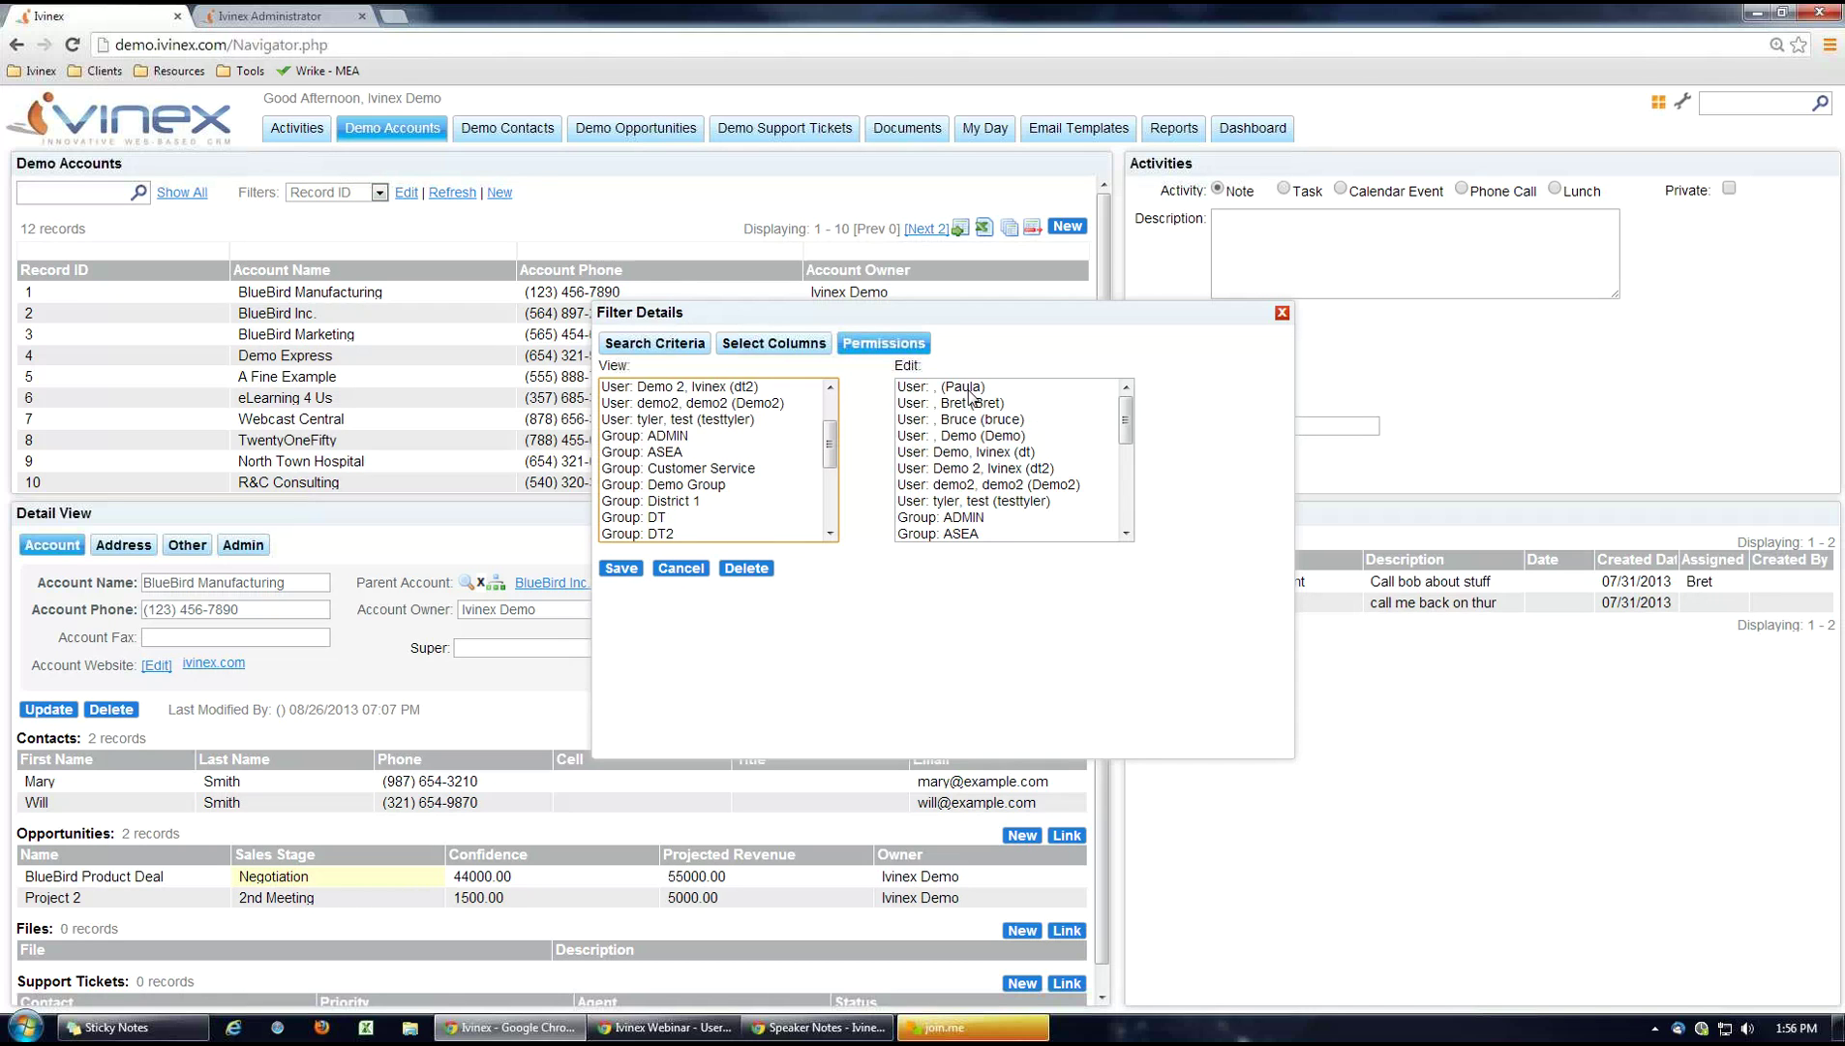
pyautogui.moveTo(1126, 414)
pyautogui.mouseDown()
pyautogui.moveTo(1126, 528)
pyautogui.moveTo(1129, 418)
pyautogui.mouseUp()
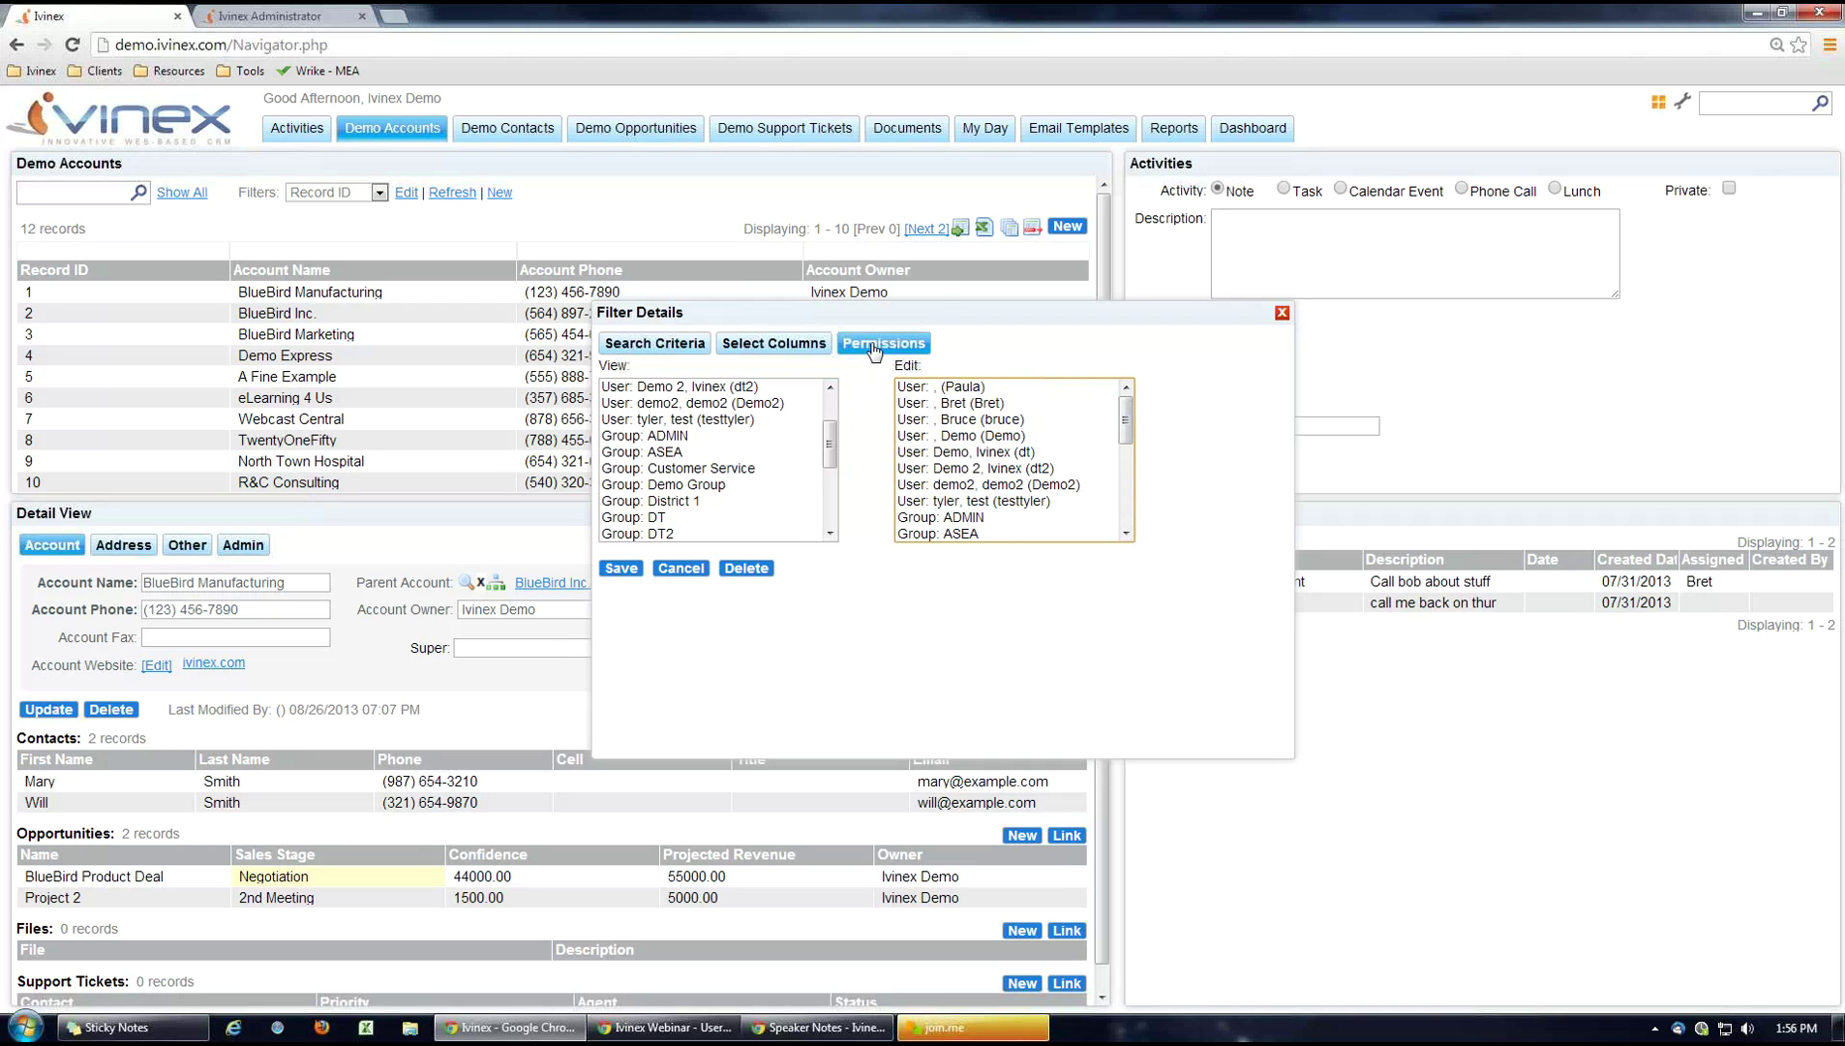
pyautogui.click(679, 570)
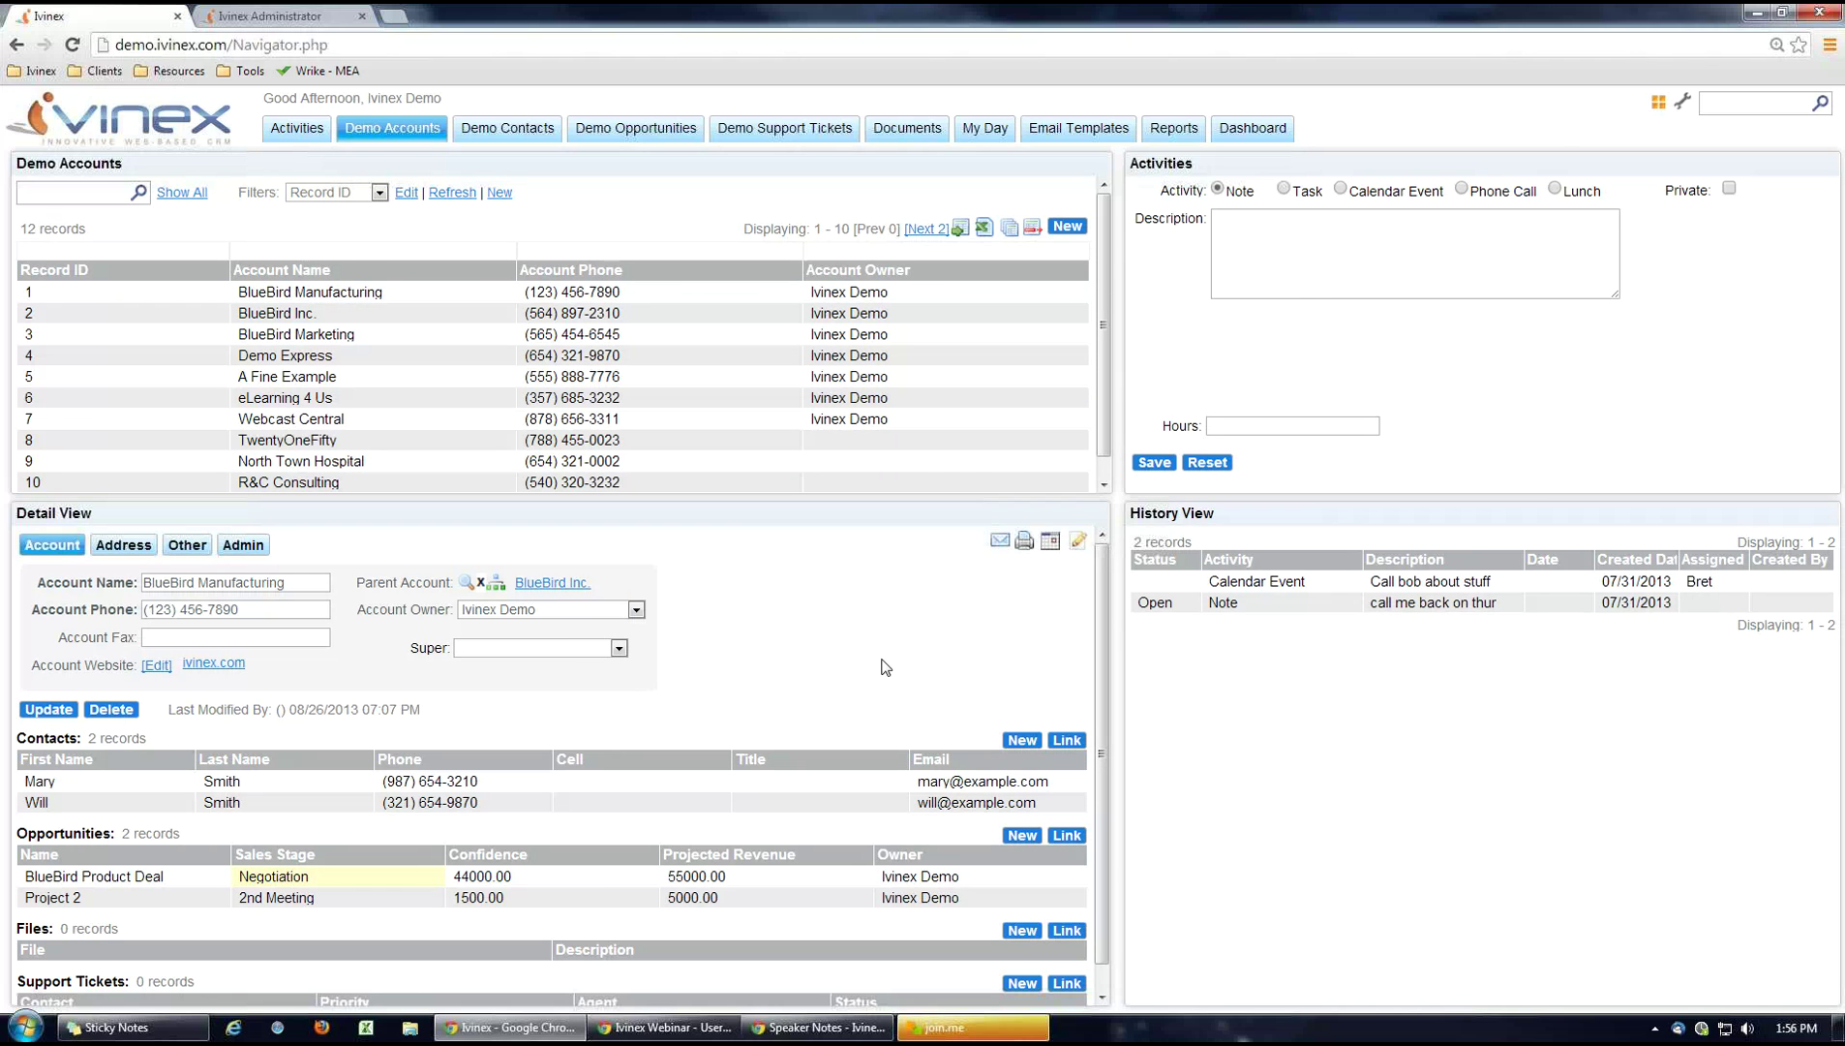
# Switch to Ivinex Administrator and open the Demo Accounts module's details.
pyautogui.click(308, 20)
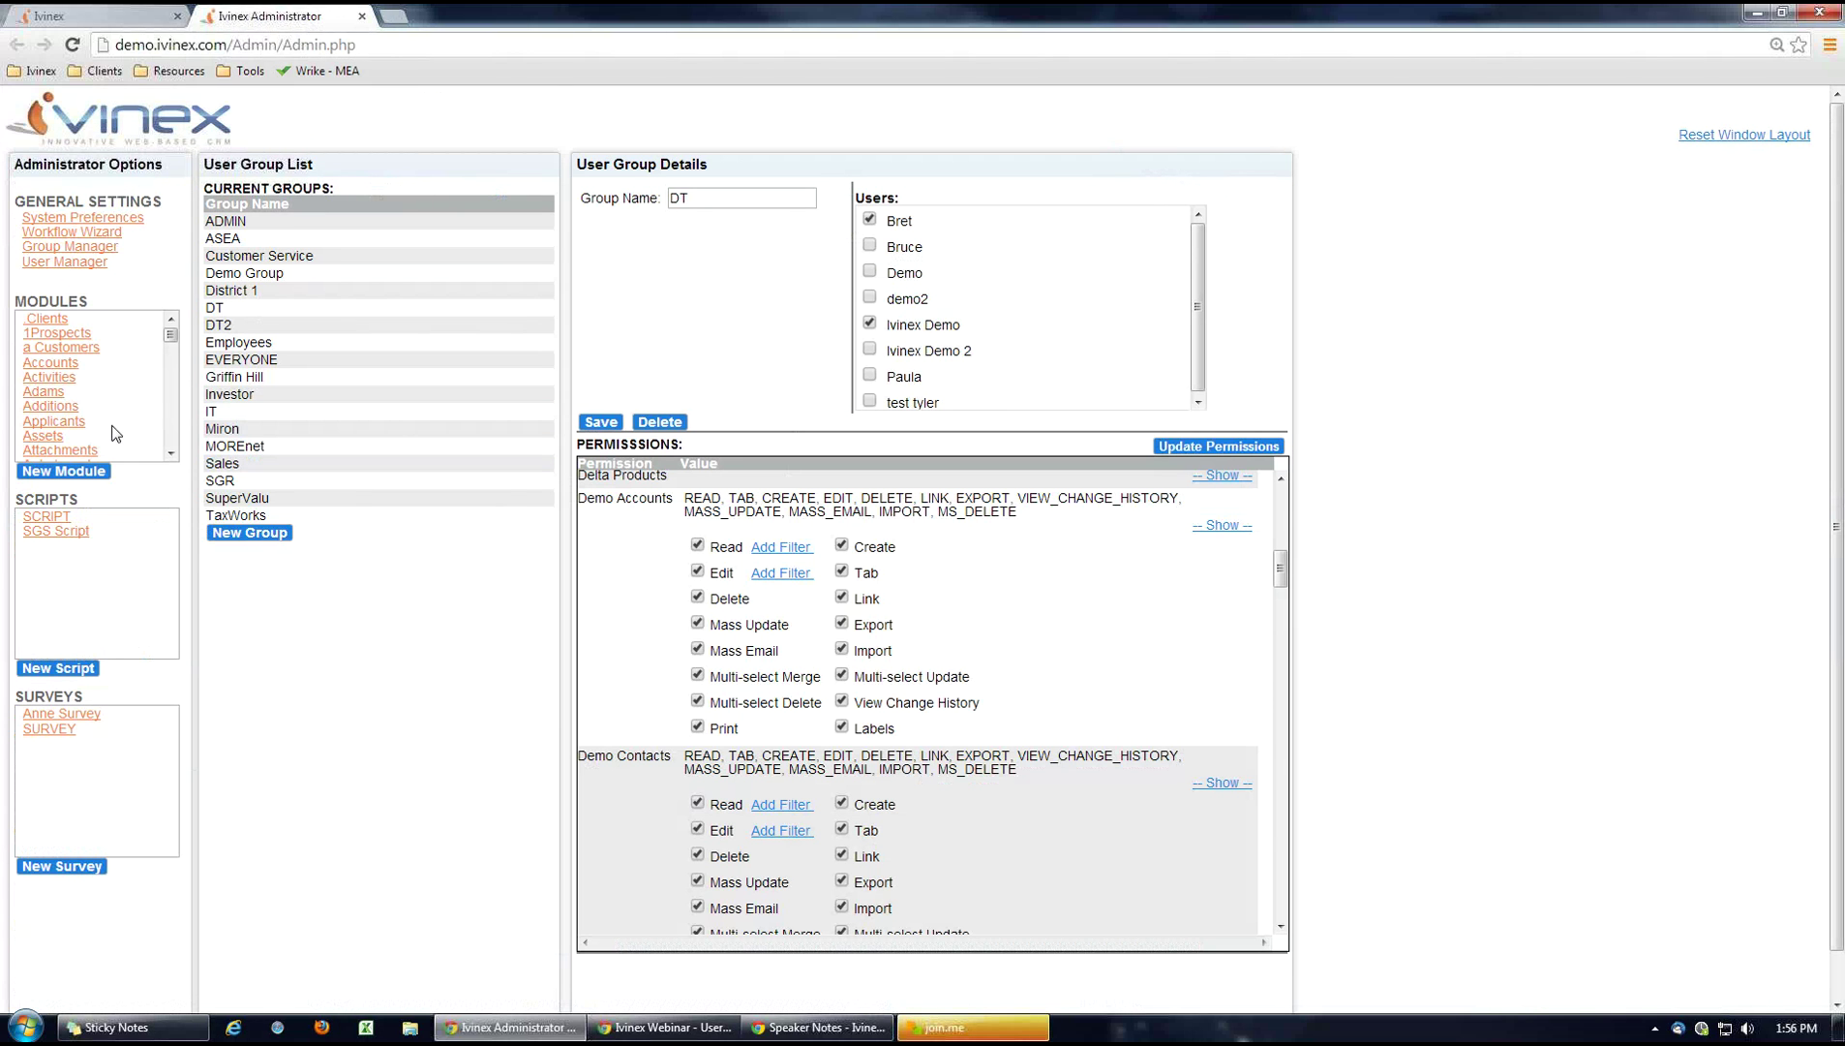
pyautogui.click(170, 453)
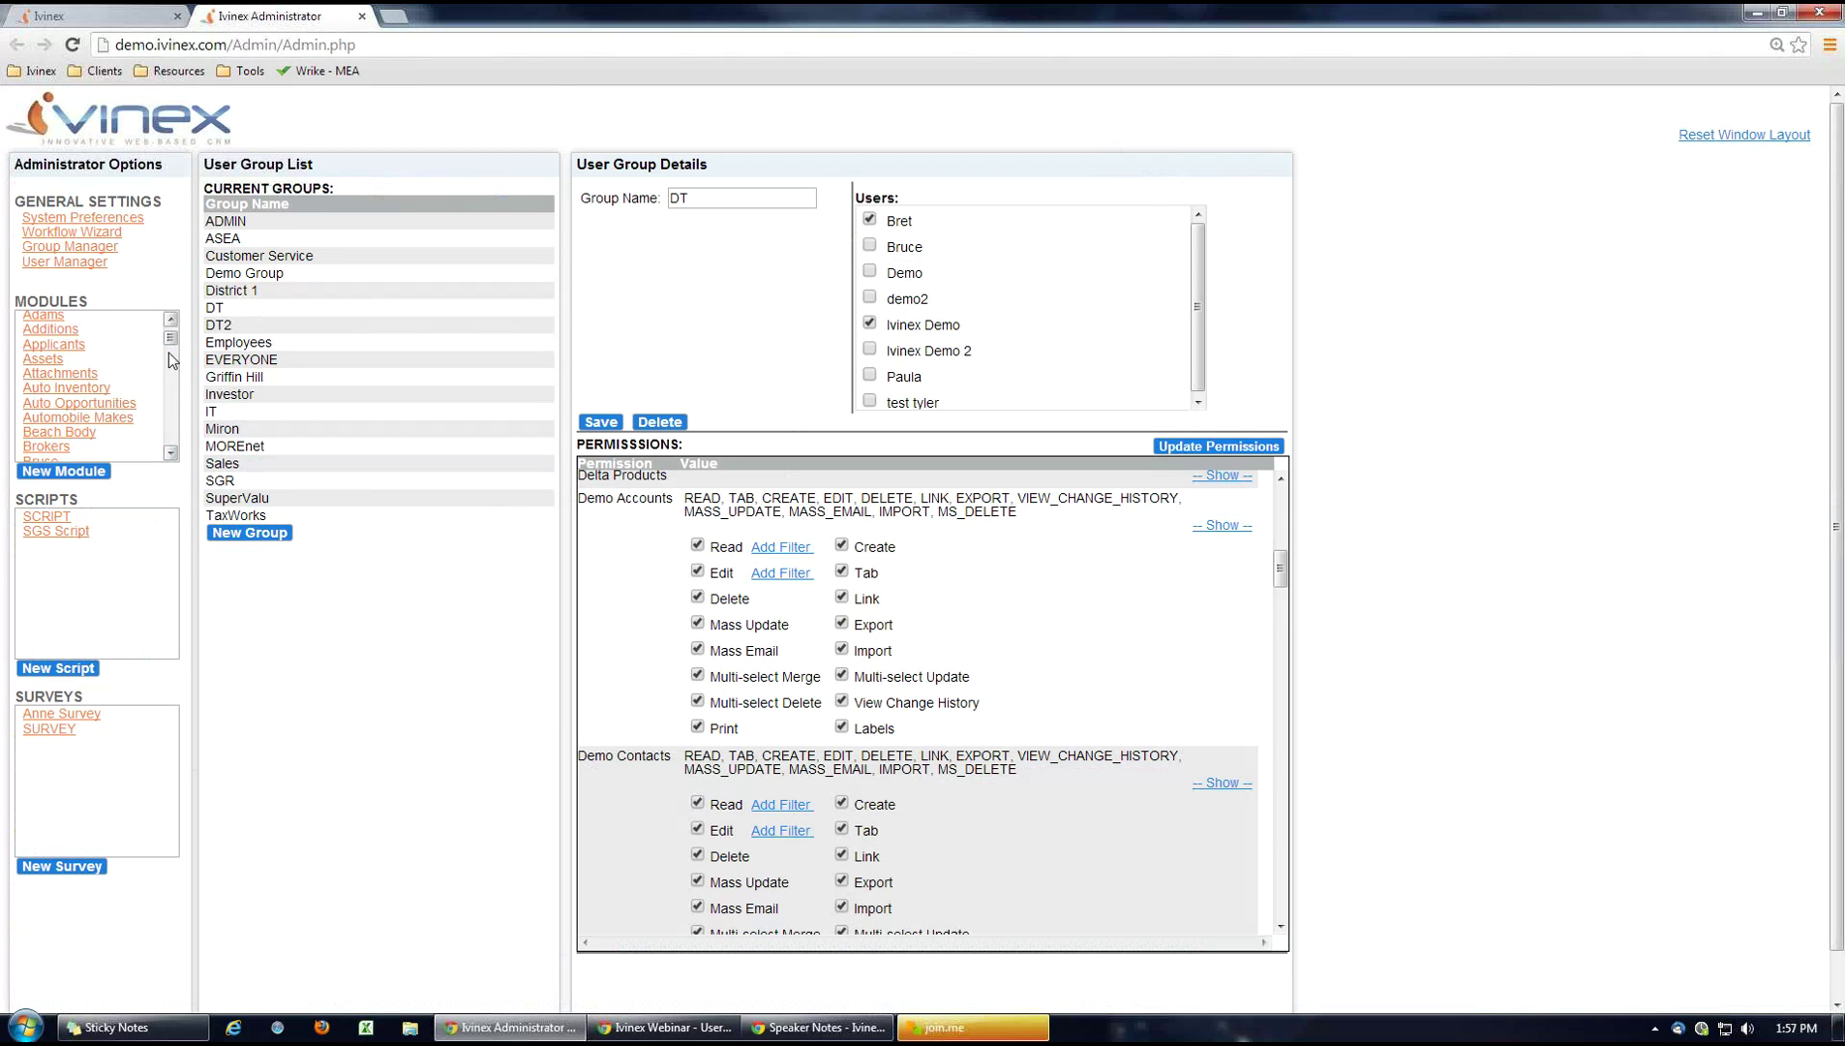
pyautogui.moveTo(172, 339); pyautogui.dragTo(175, 350)
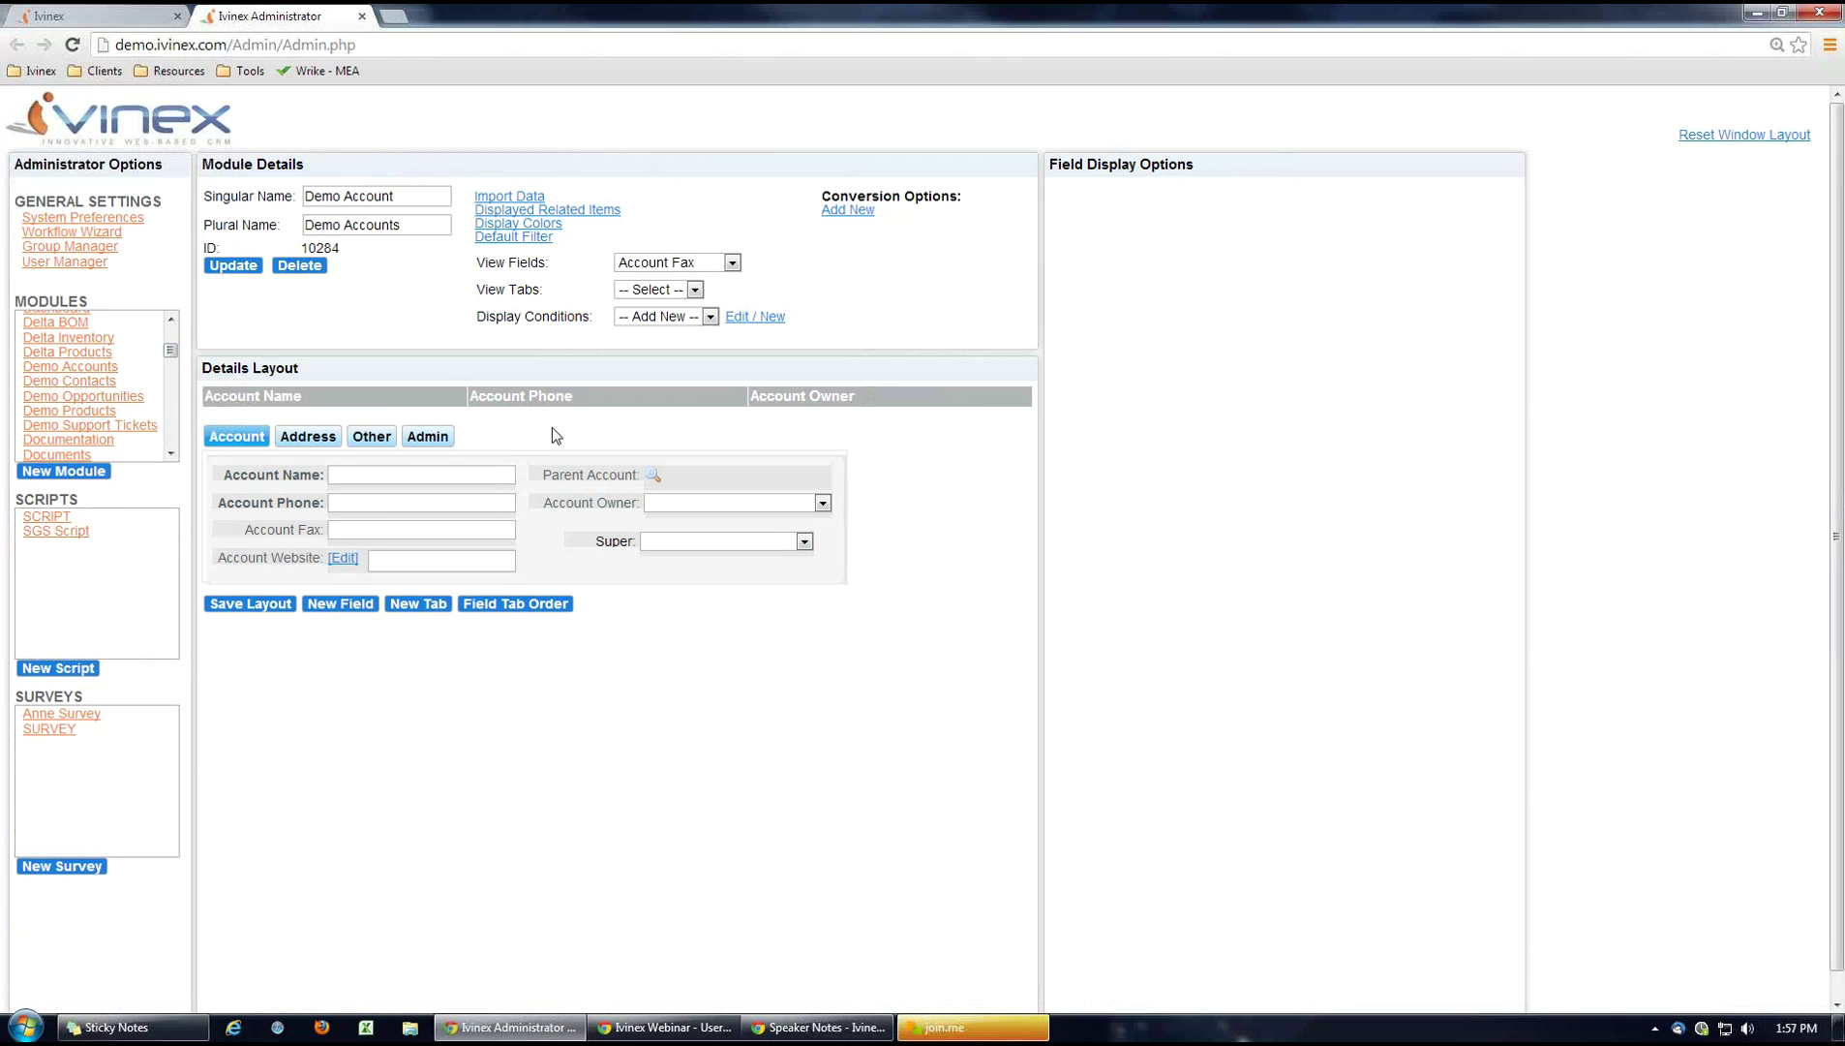
# Open the Super field's permissions, review which users and groups can be given change rights, and cancel without saving.
pyautogui.click(603, 543)
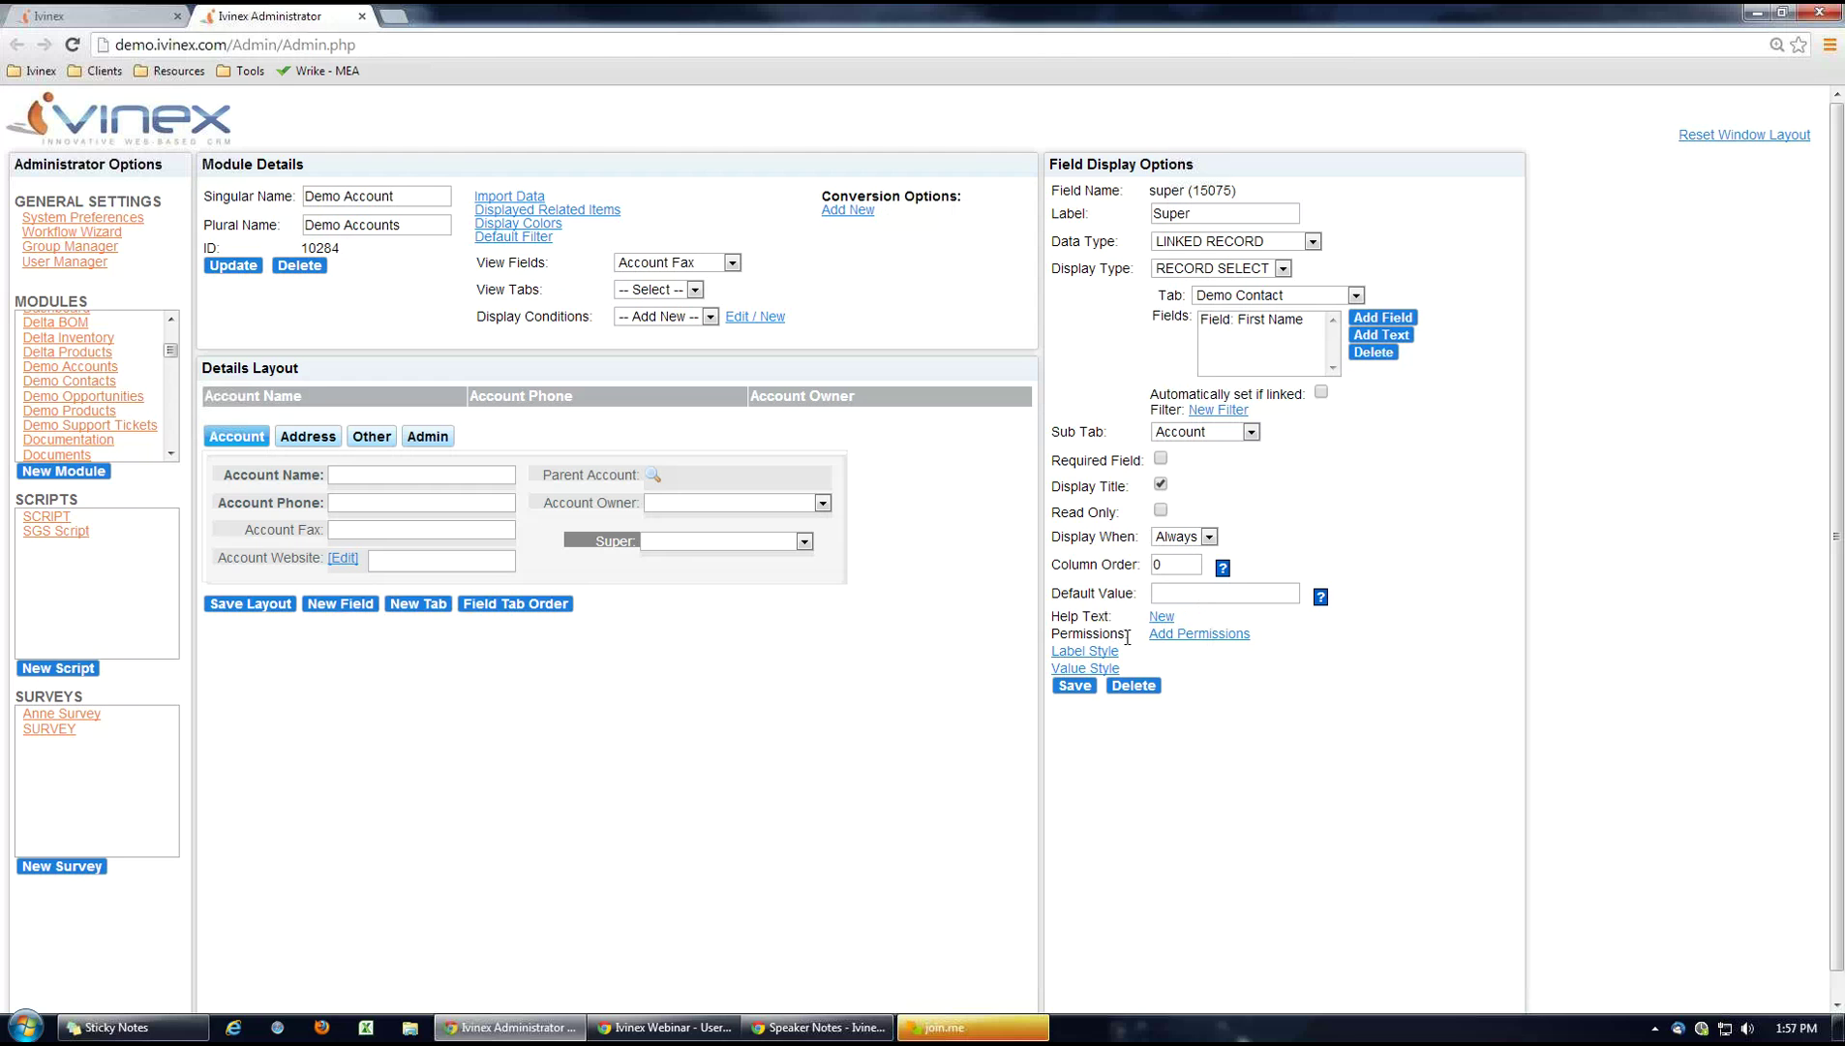
pyautogui.click(1198, 635)
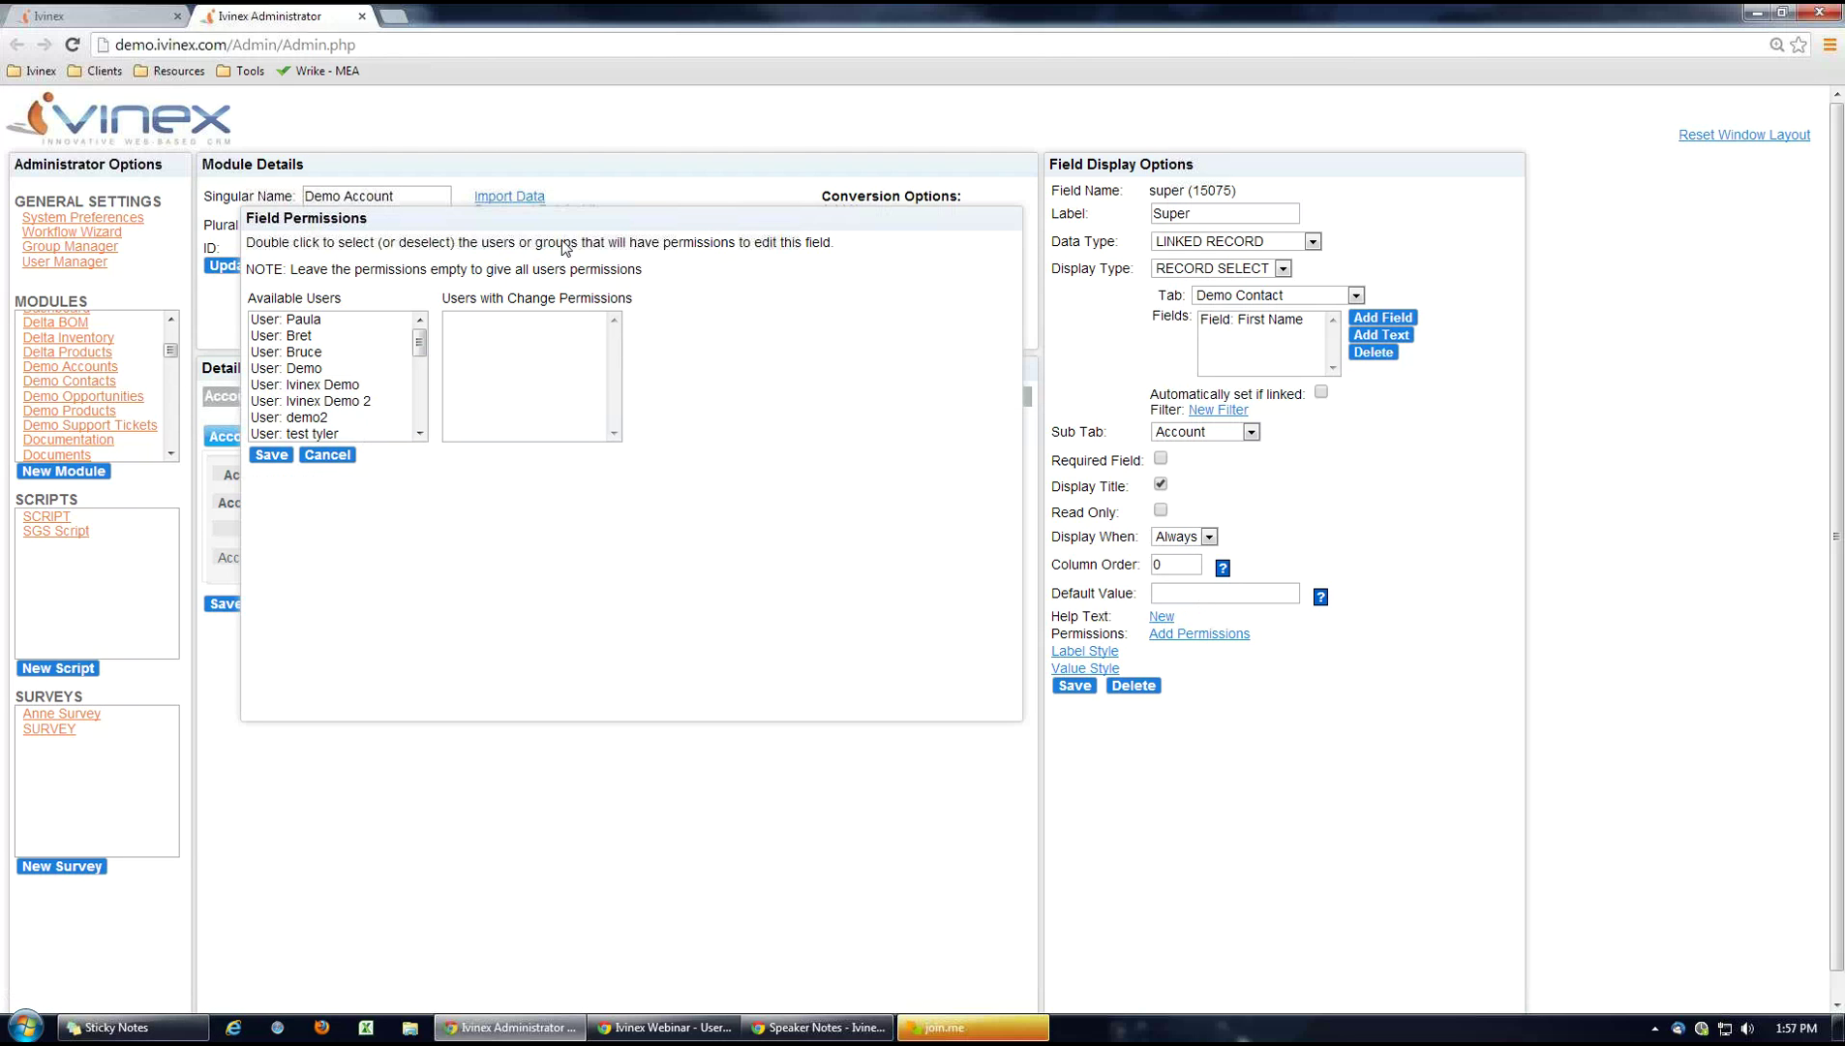
pyautogui.moveTo(598, 215); pyautogui.dragTo(1208, 257)
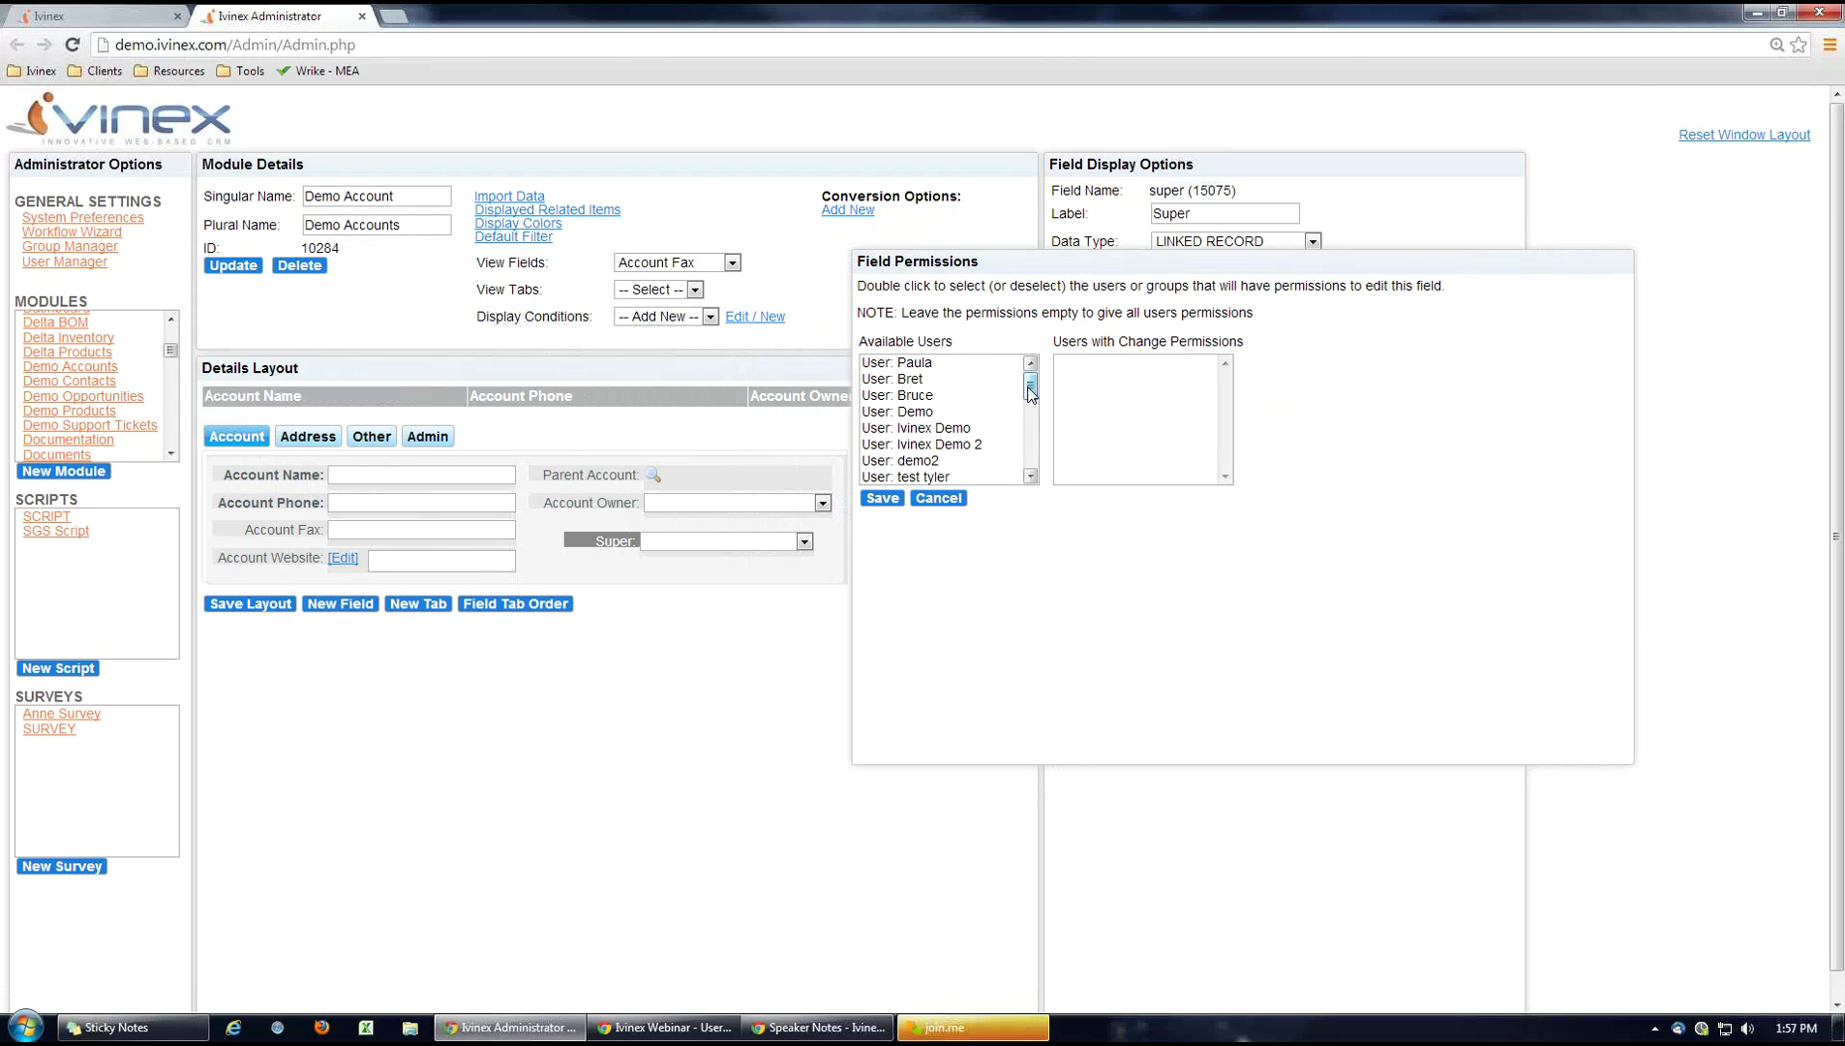
pyautogui.moveTo(1031, 391); pyautogui.dragTo(1035, 411)
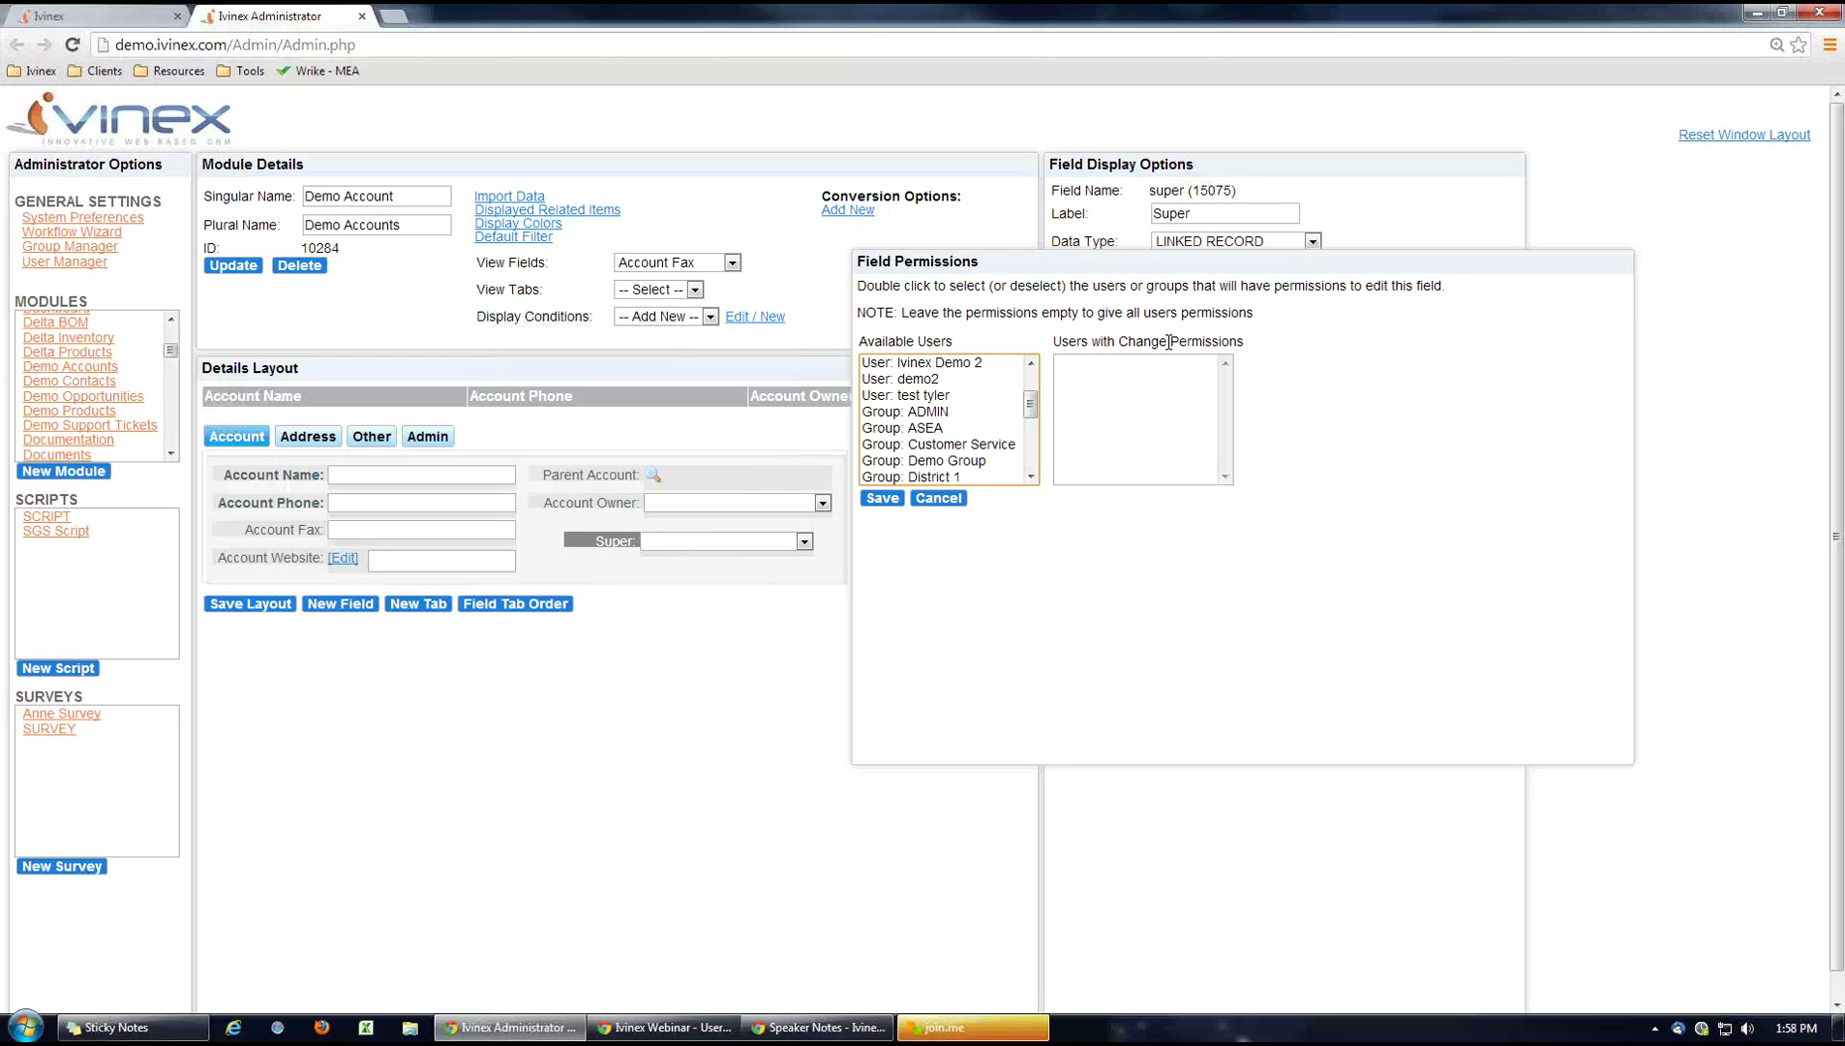
pyautogui.moveTo(1168, 342); pyautogui.dragTo(1119, 340)
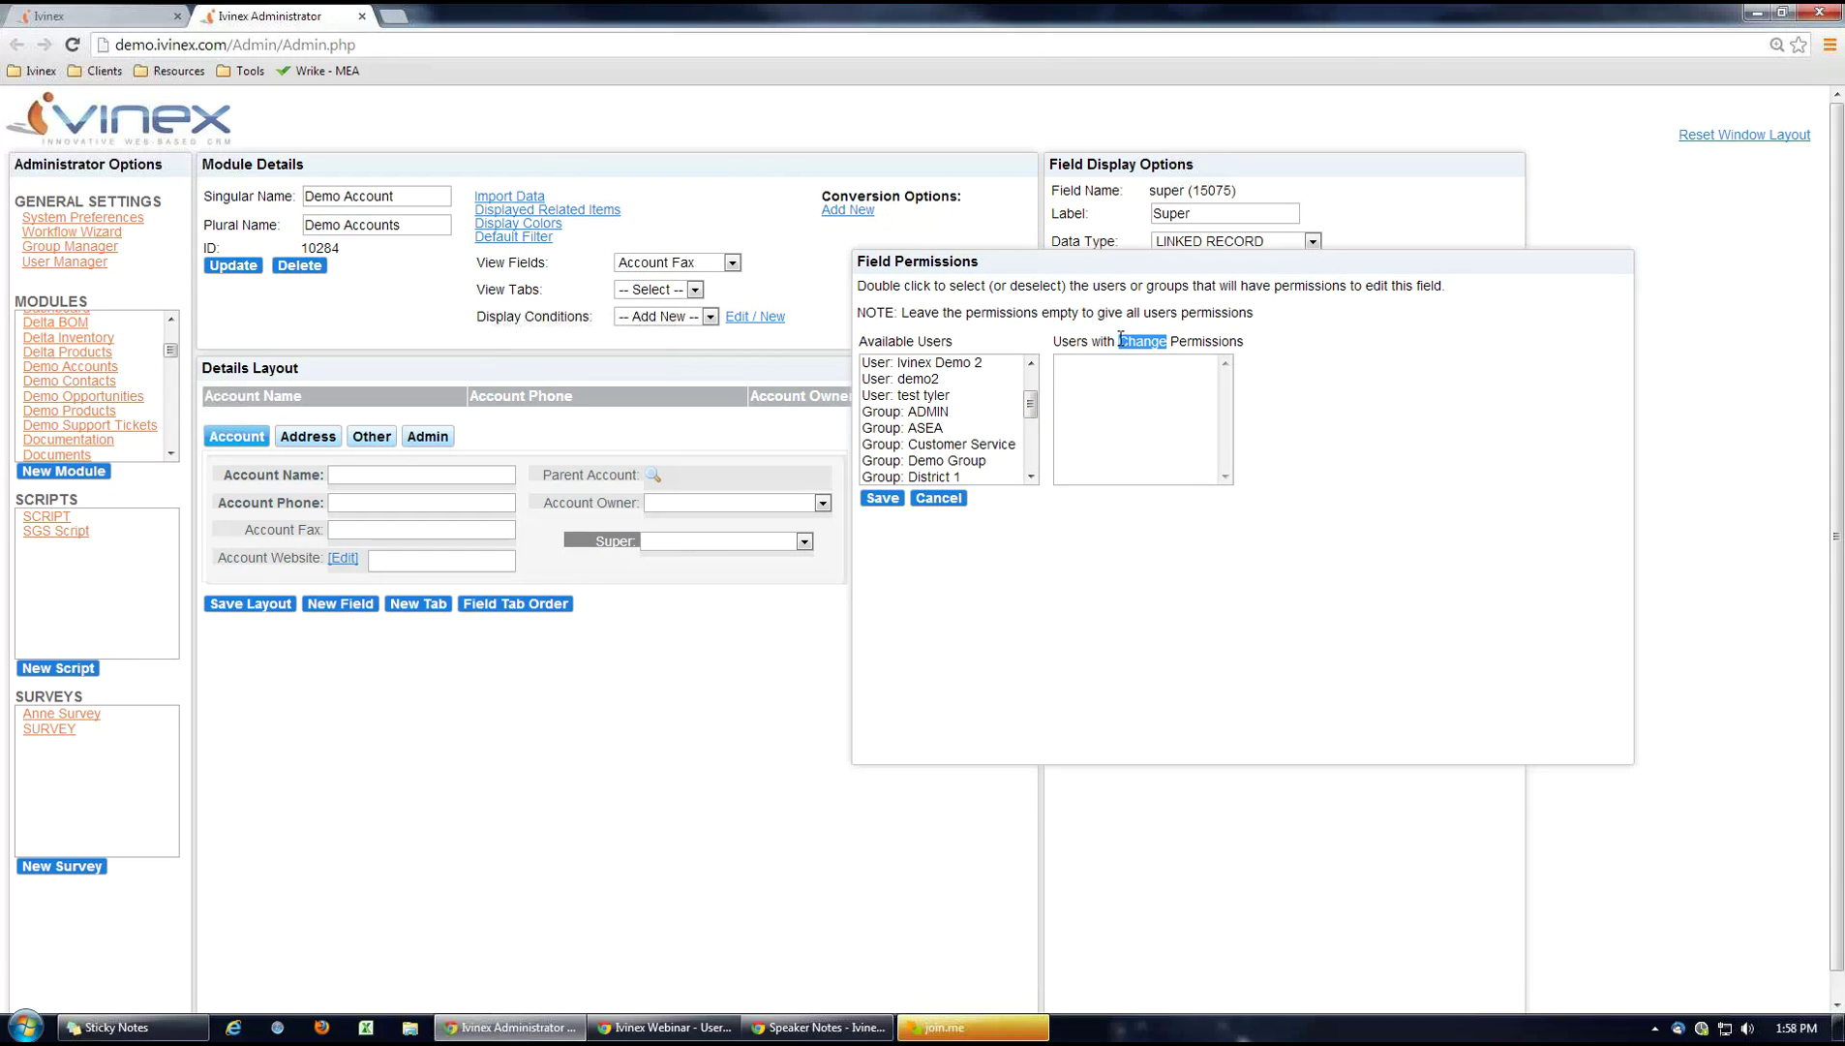
pyautogui.click(1358, 447)
pyautogui.click(935, 499)
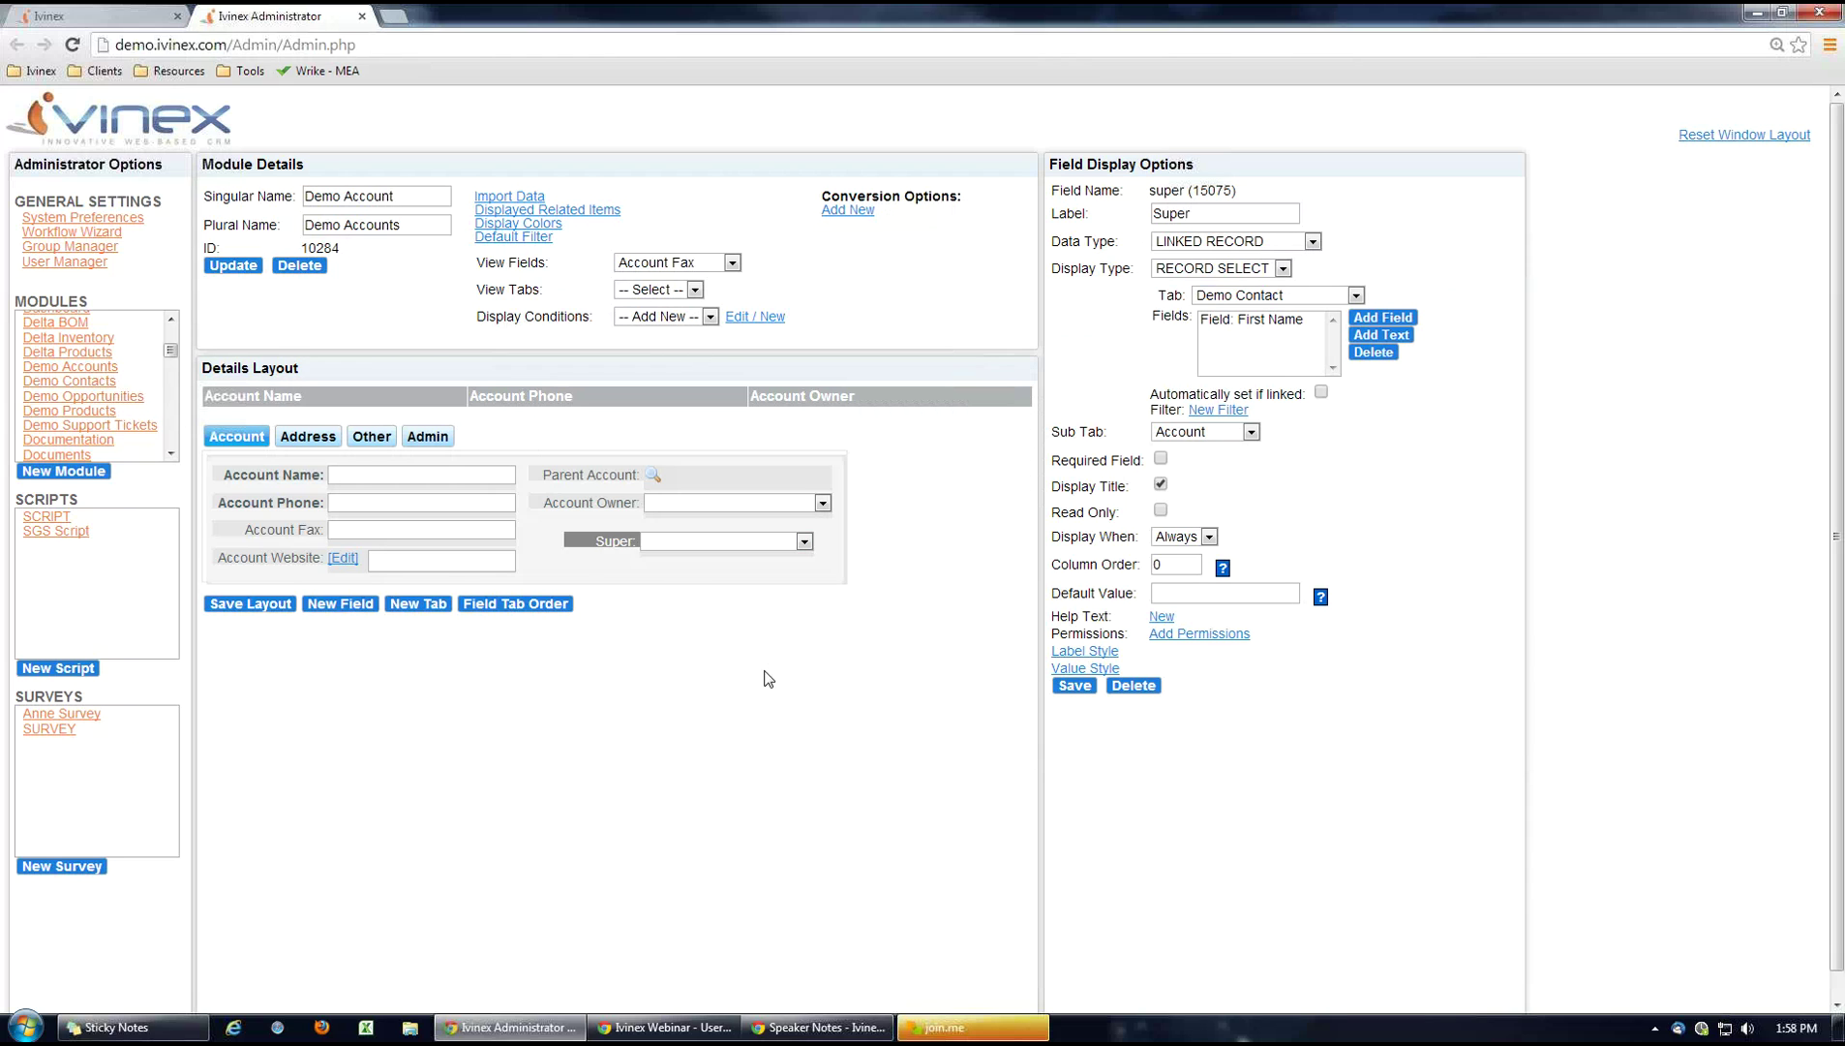
# Open the DT group in the Group Manager and expand its Demo Accounts permissions.
pyautogui.click(89, 250)
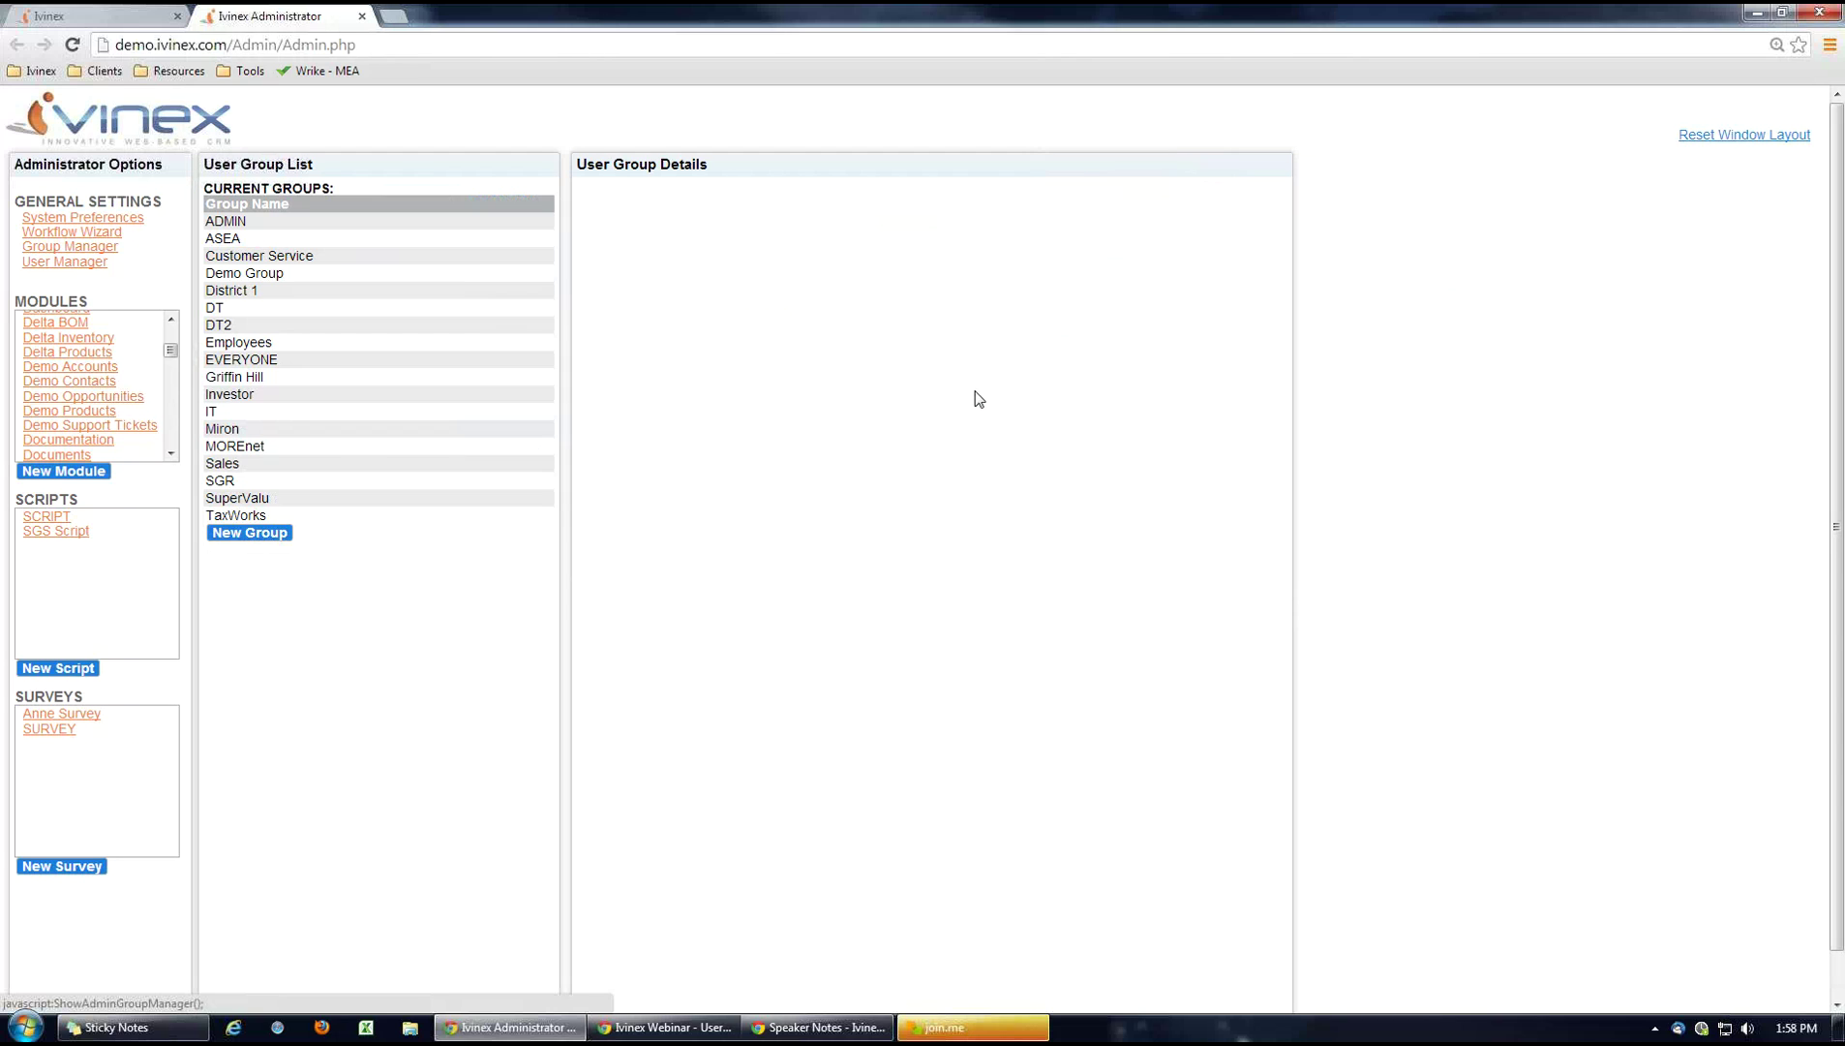
pyautogui.click(240, 310)
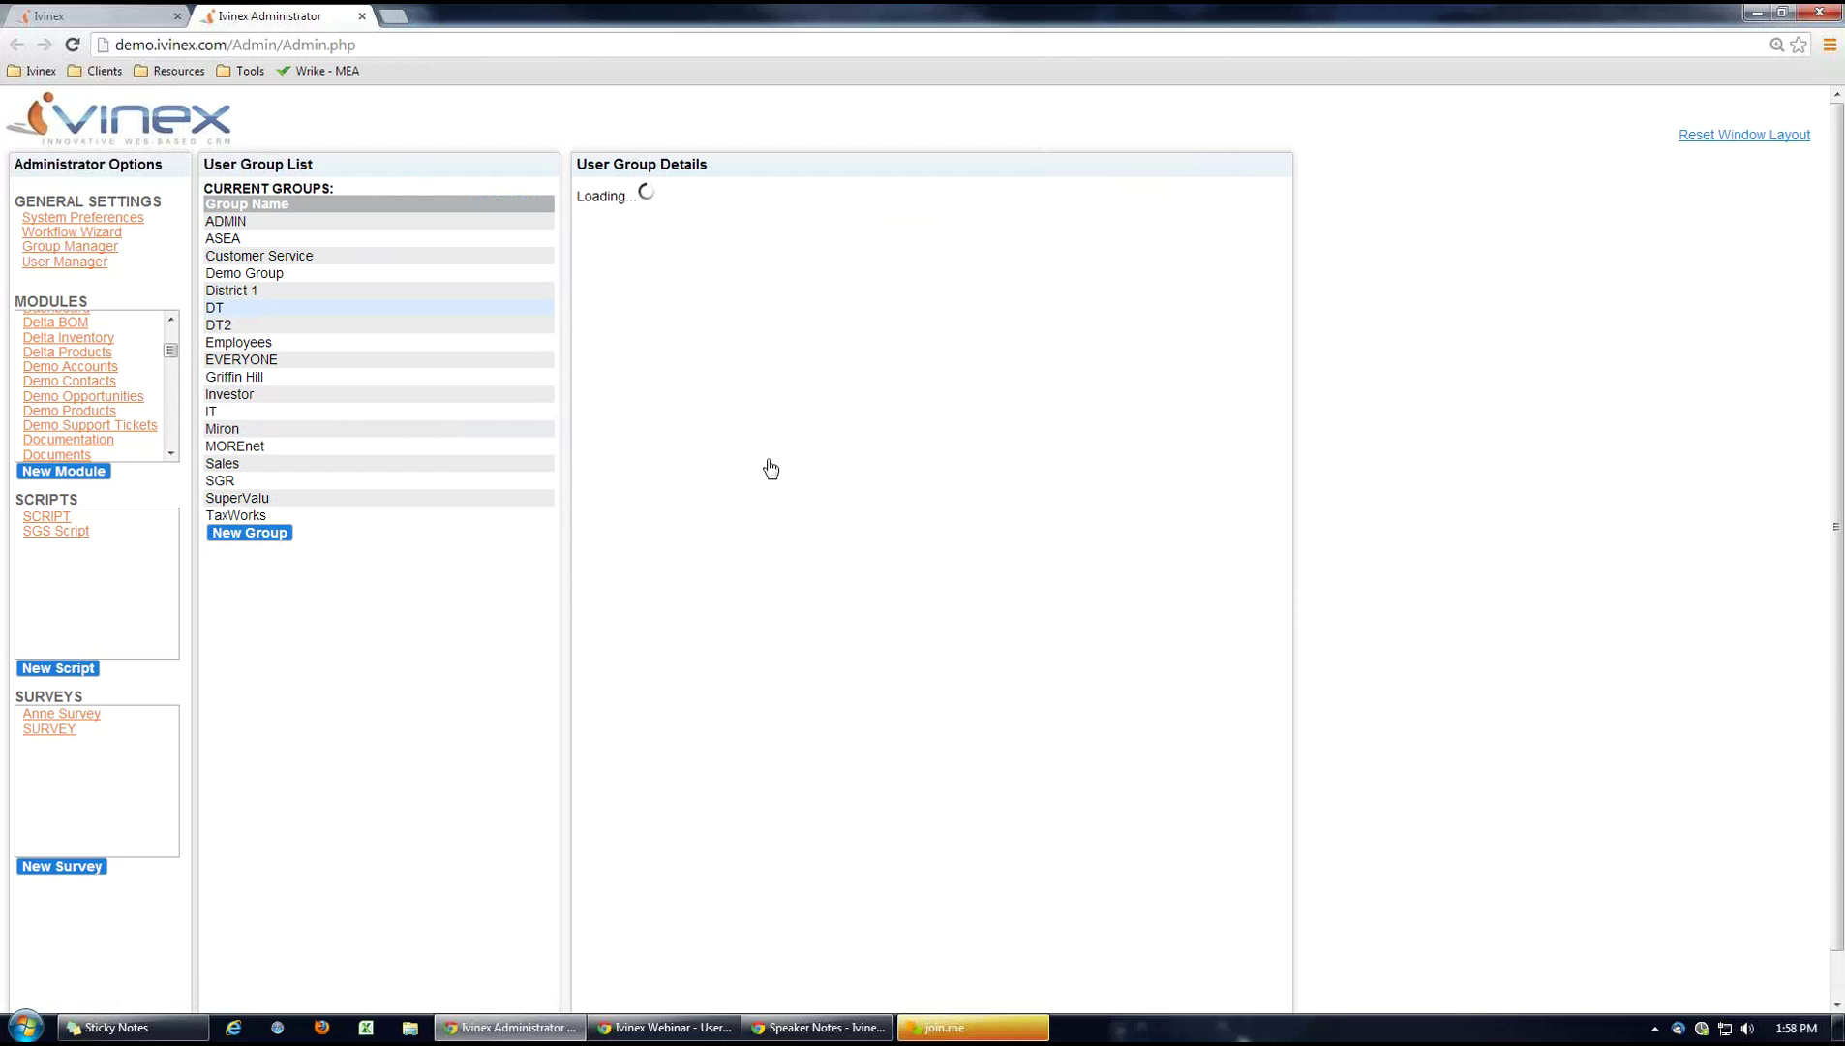
pyautogui.click(646, 453)
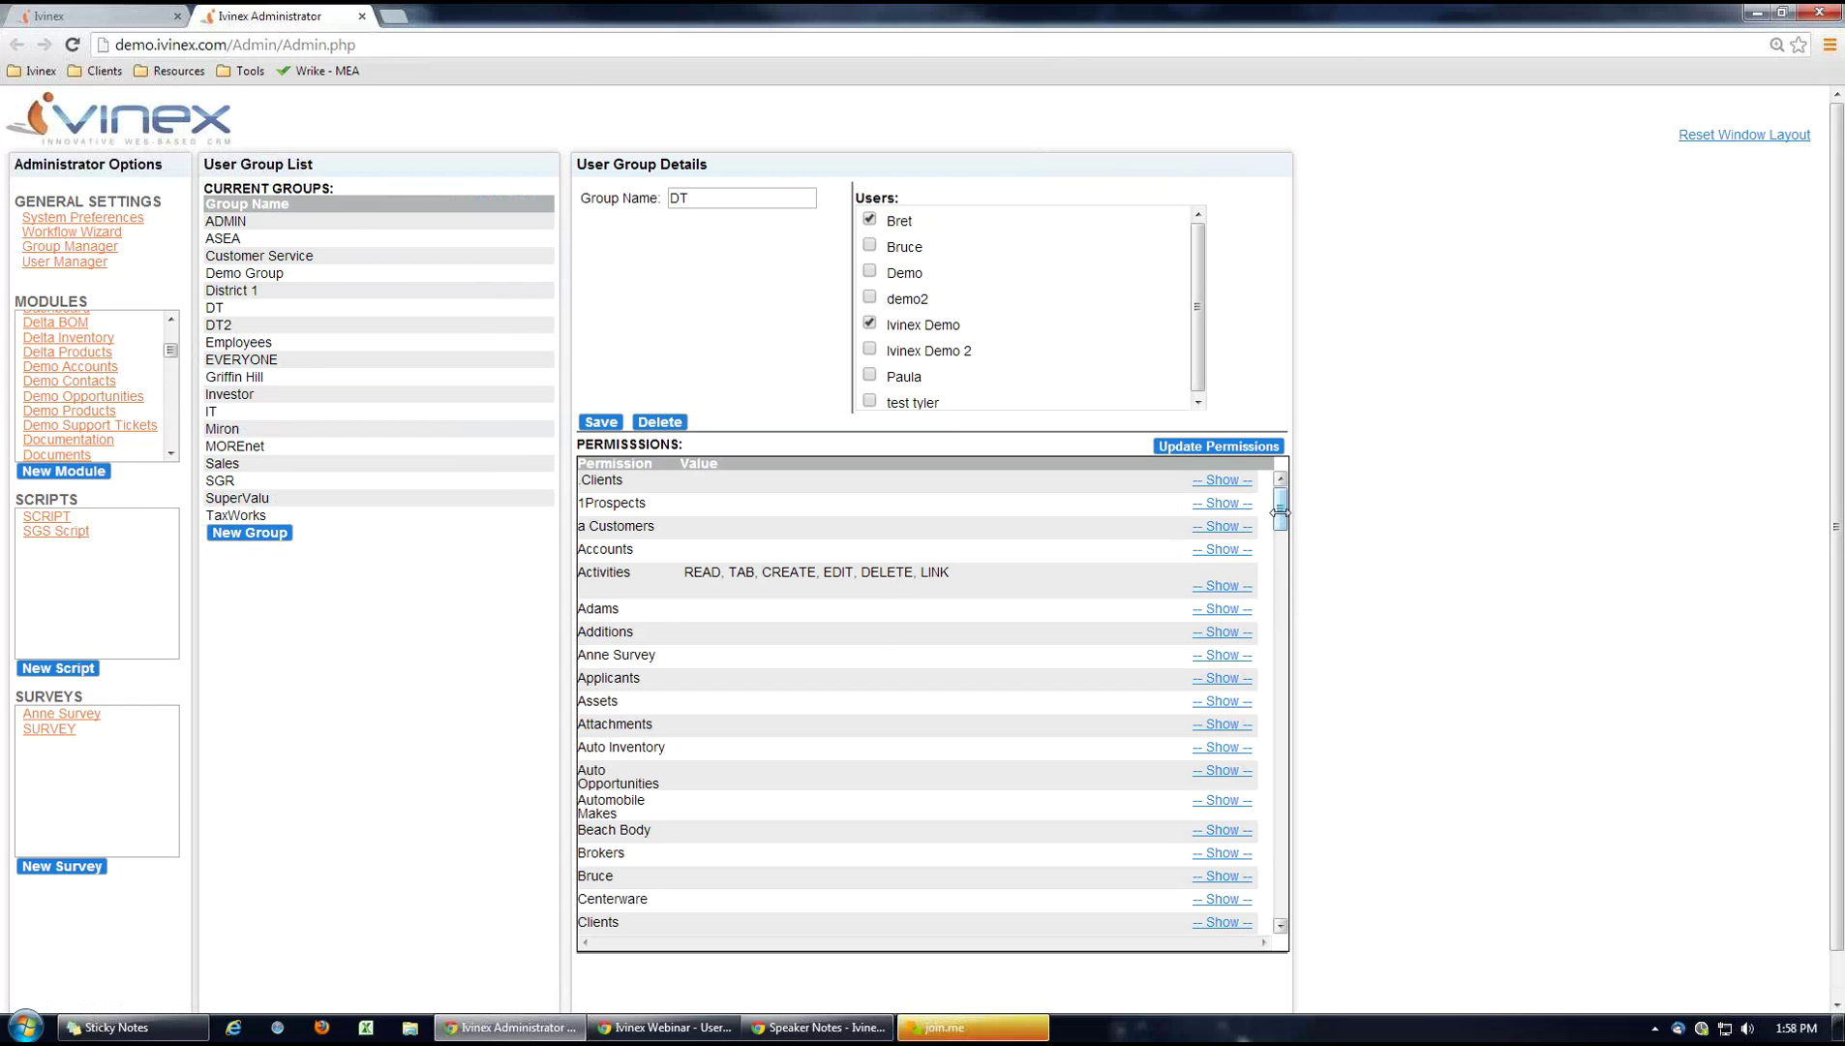
pyautogui.moveTo(1279, 518); pyautogui.dragTo(1289, 581)
pyautogui.click(1224, 607)
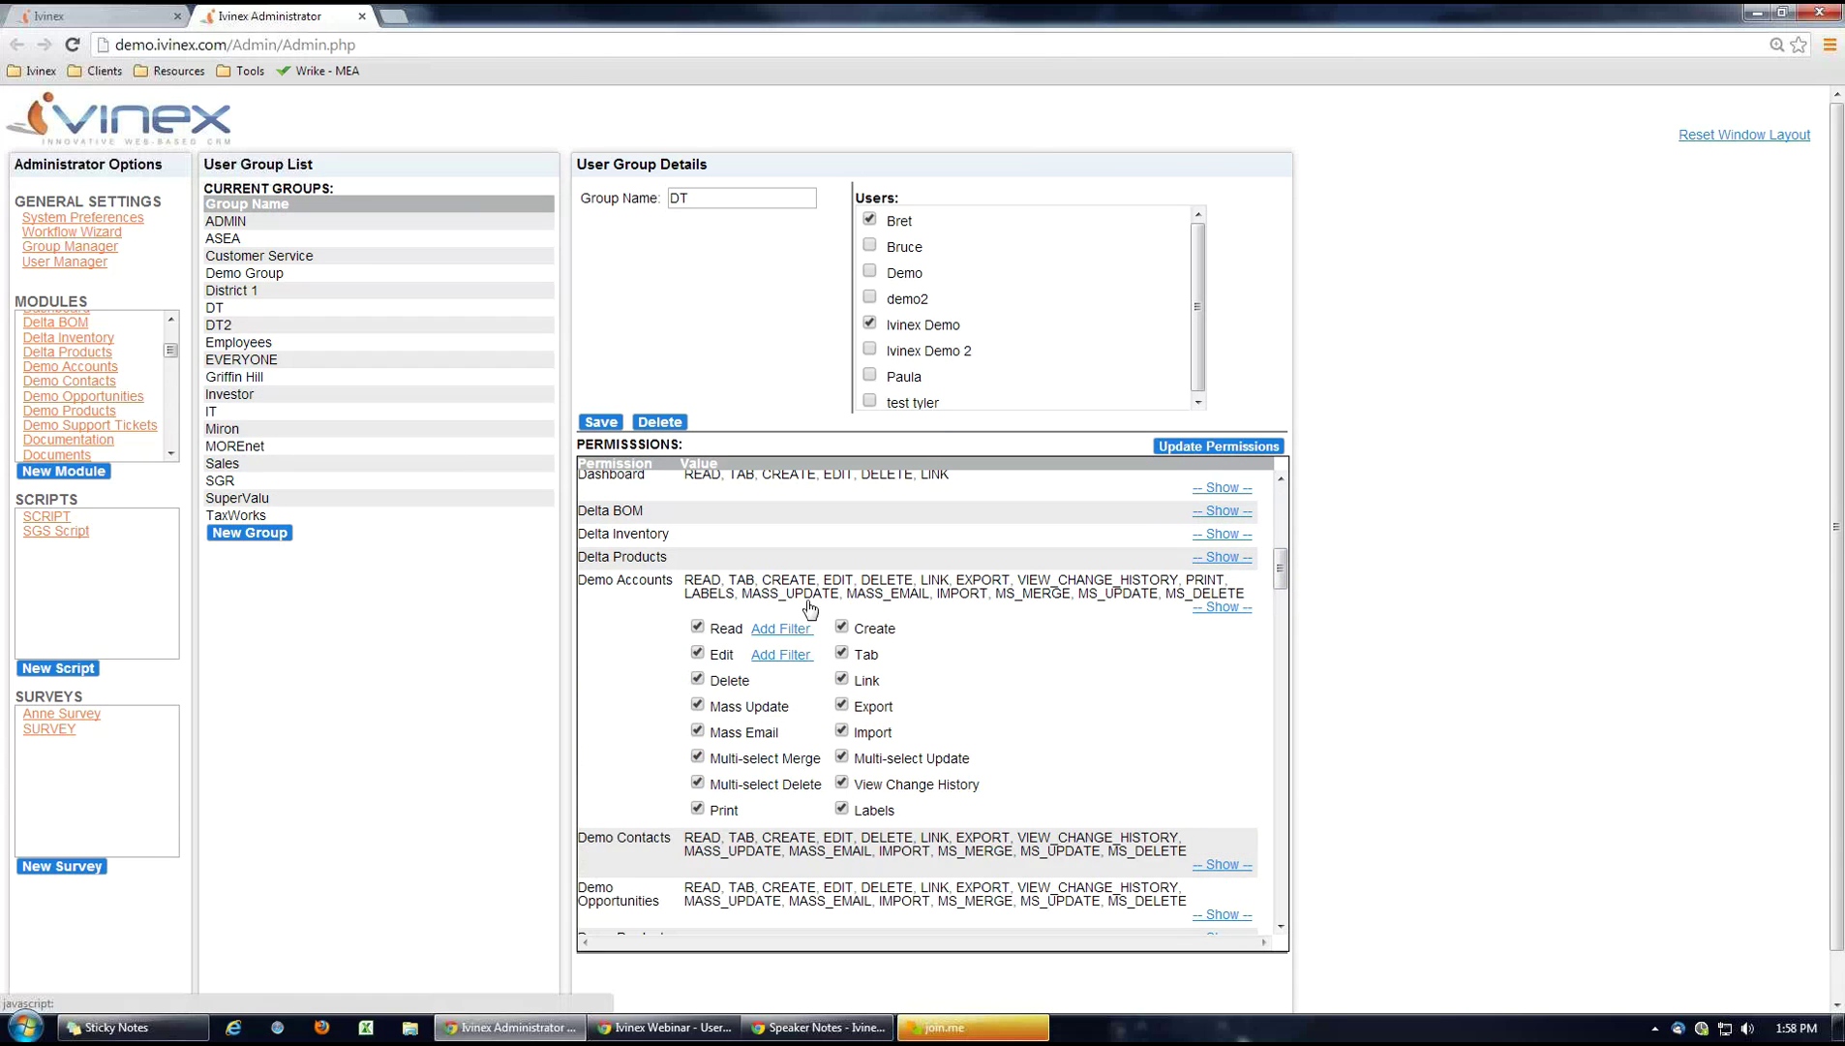
pyautogui.moveTo(1280, 573); pyautogui.dragTo(1282, 575)
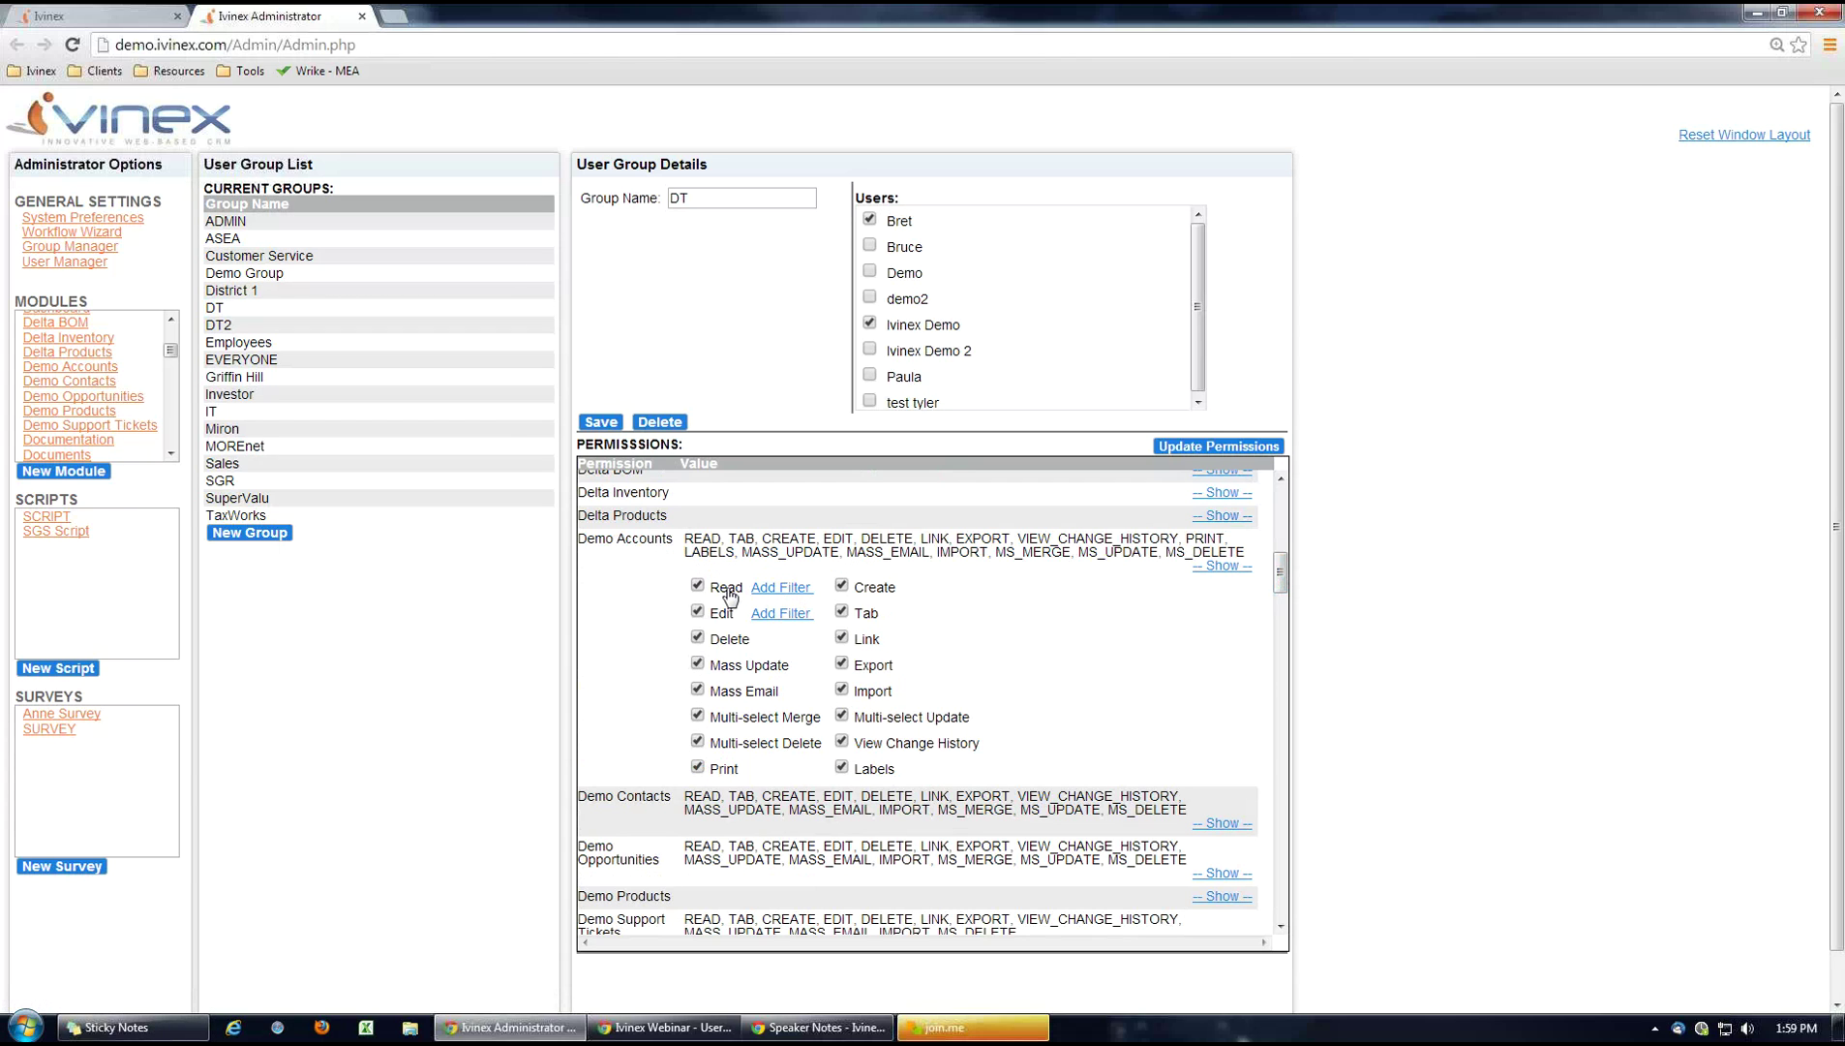
# Start a new filter on the DT group's Demo Accounts Read permission and add a criterion based on CURRENT GROUP.
pyautogui.click(795, 594)
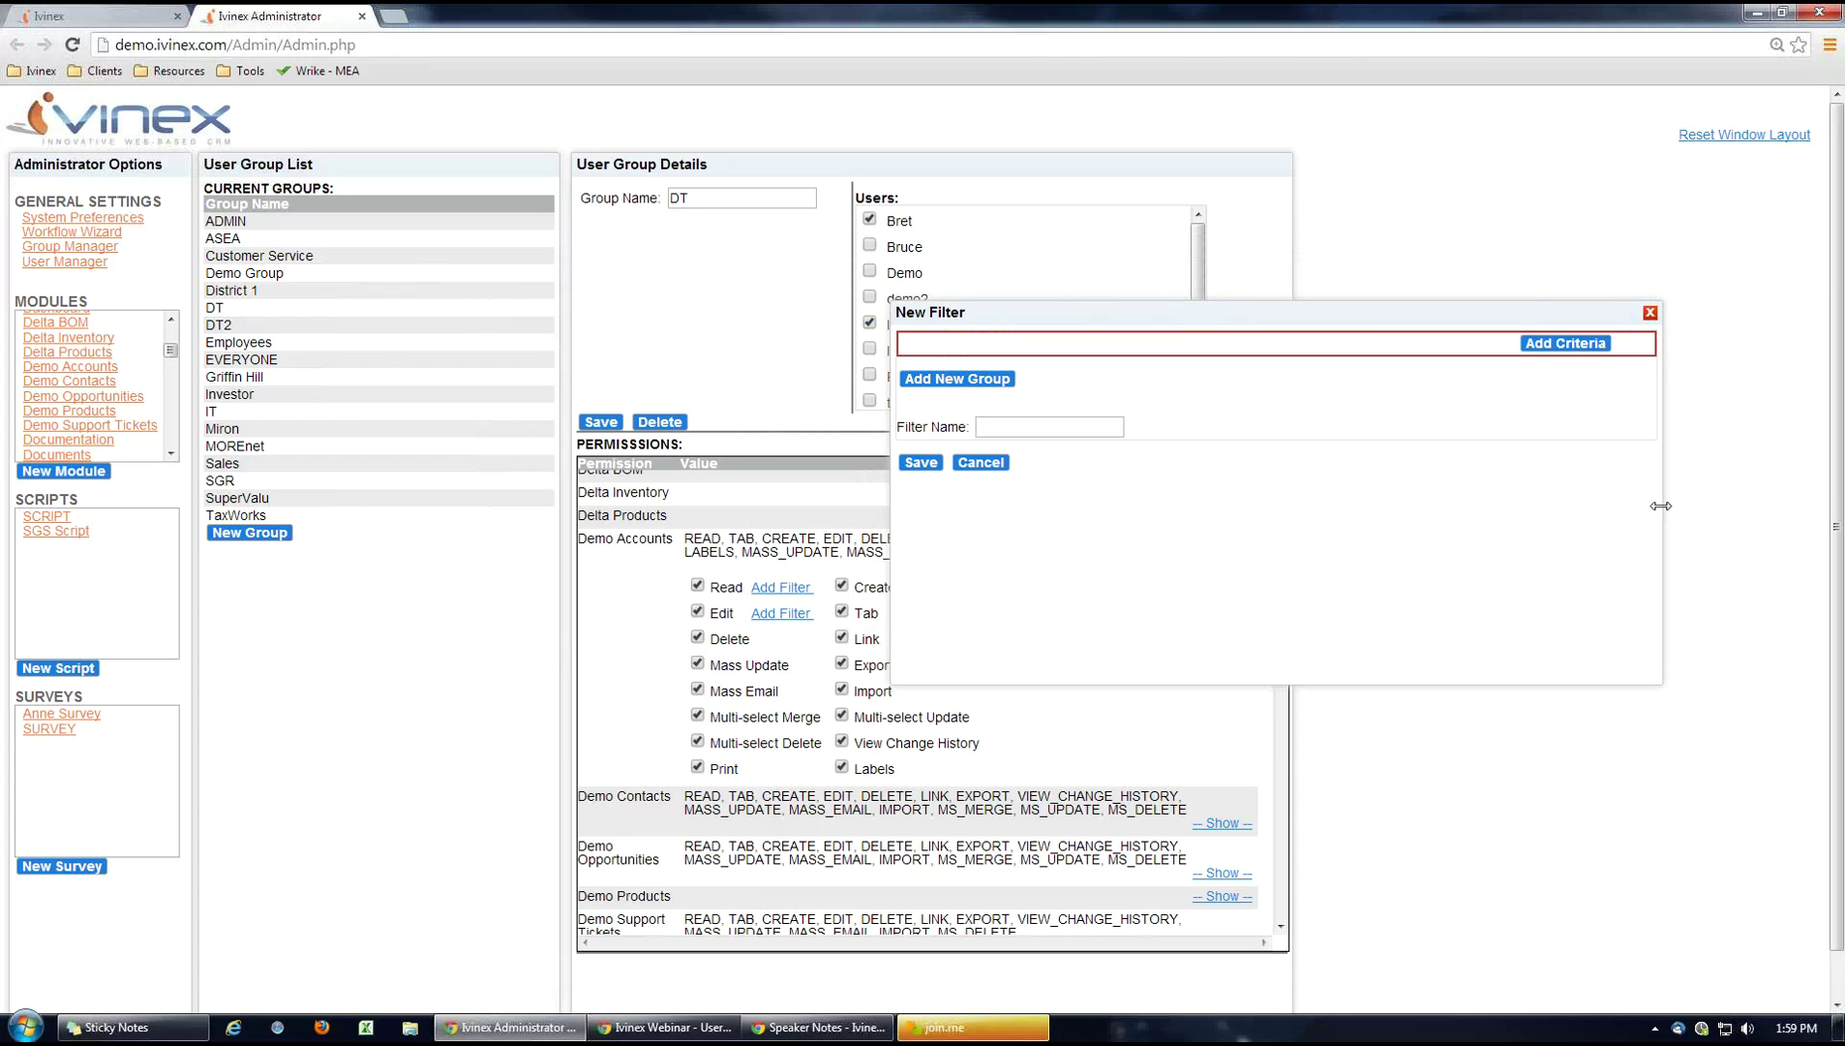
pyautogui.moveTo(1662, 505); pyautogui.dragTo(1509, 505)
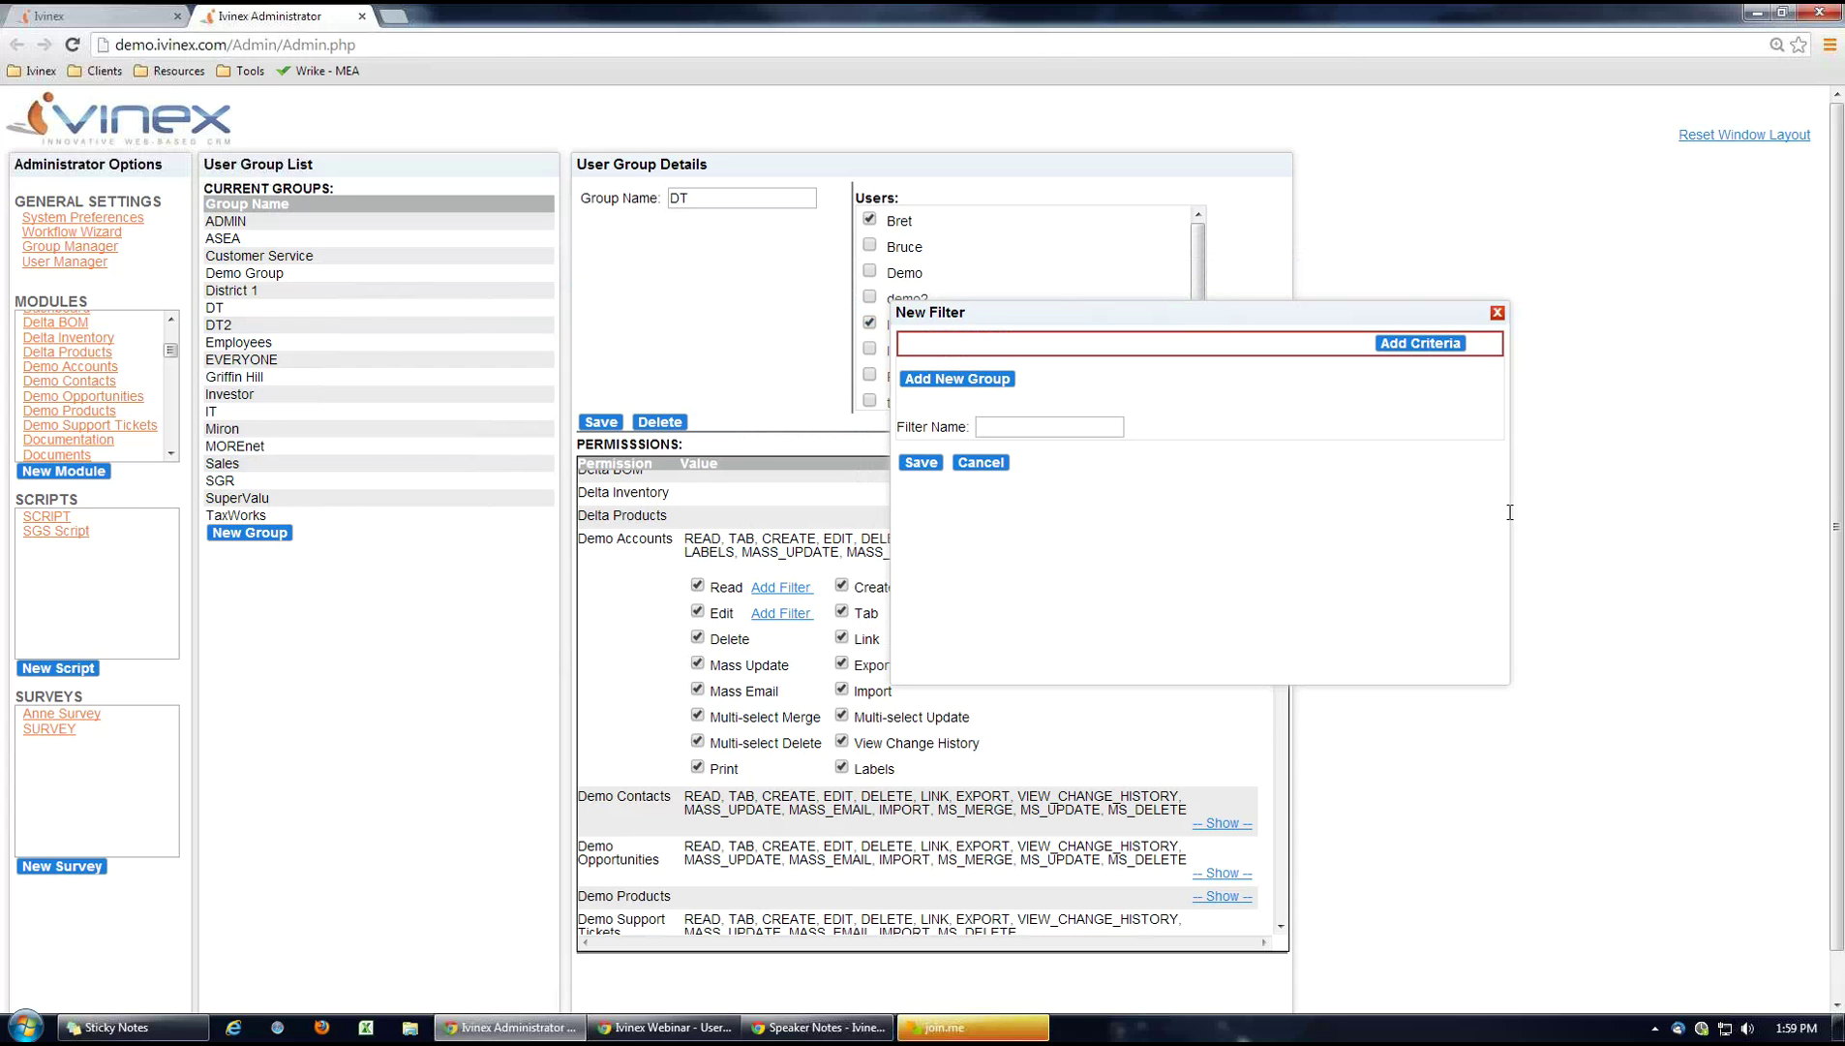
pyautogui.click(1391, 351)
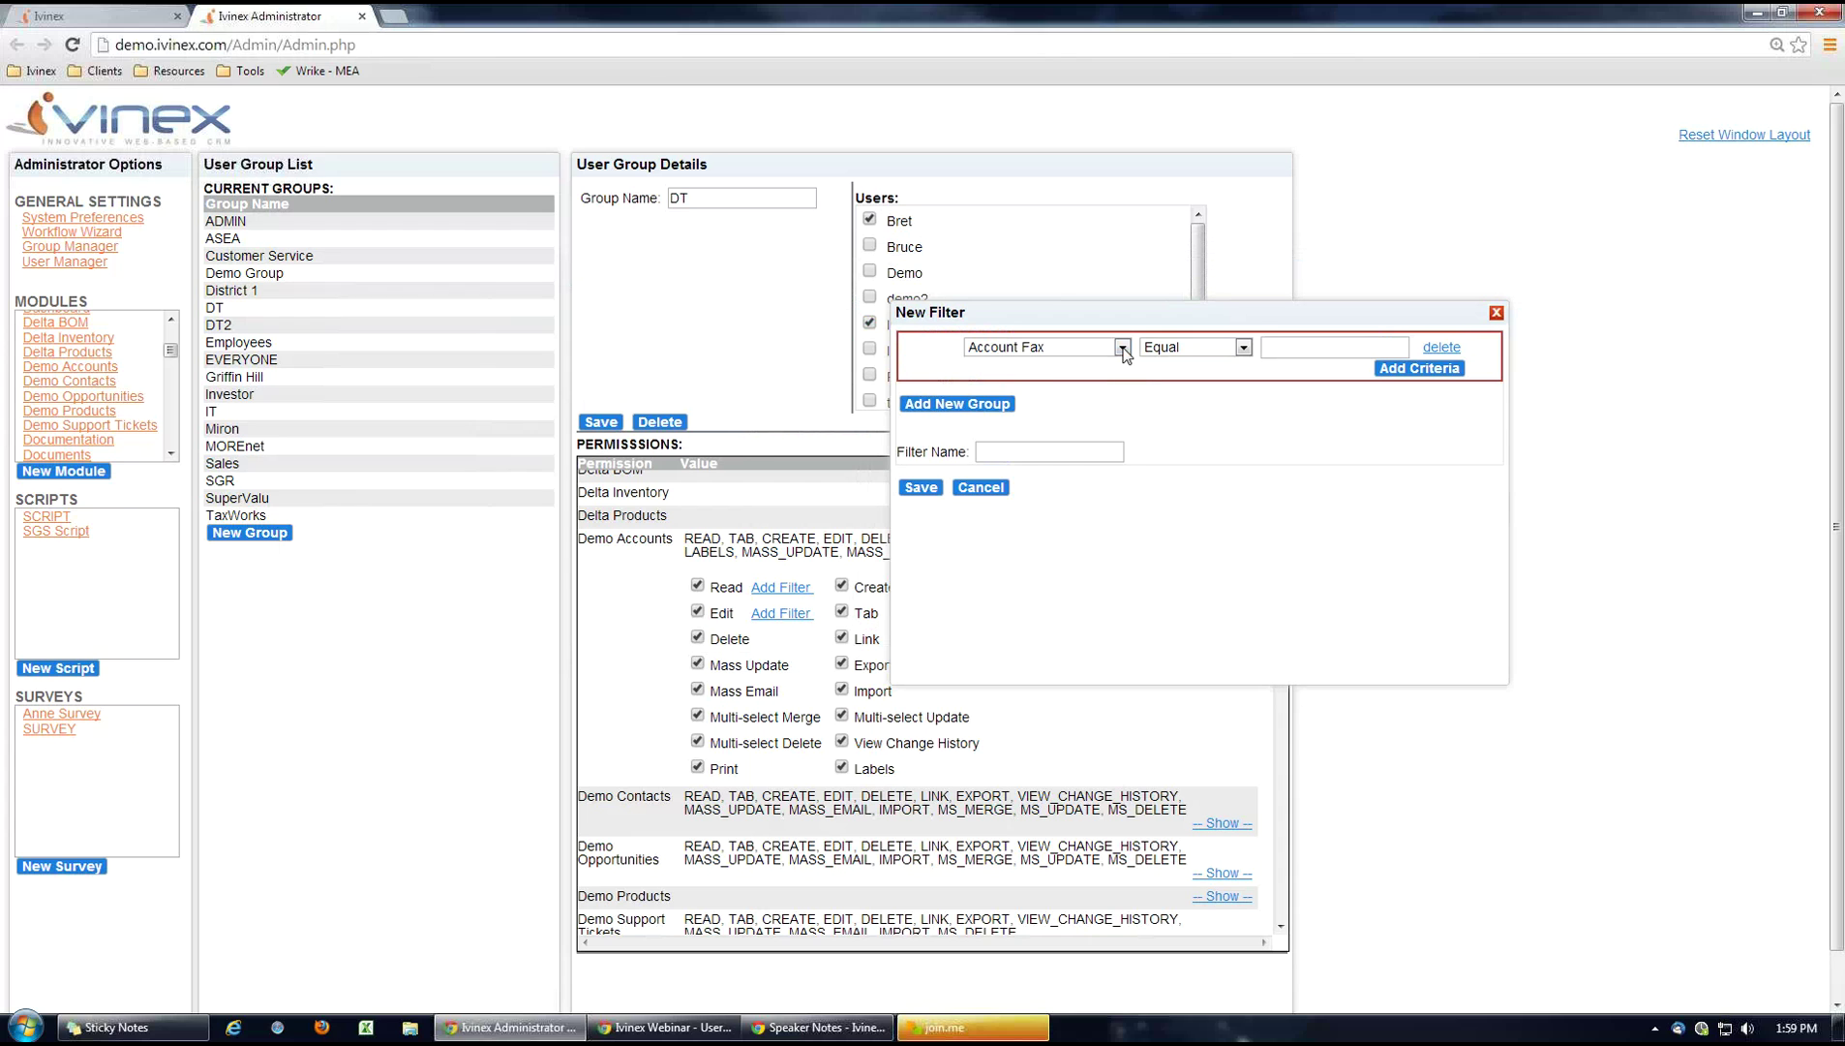
pyautogui.click(1122, 348)
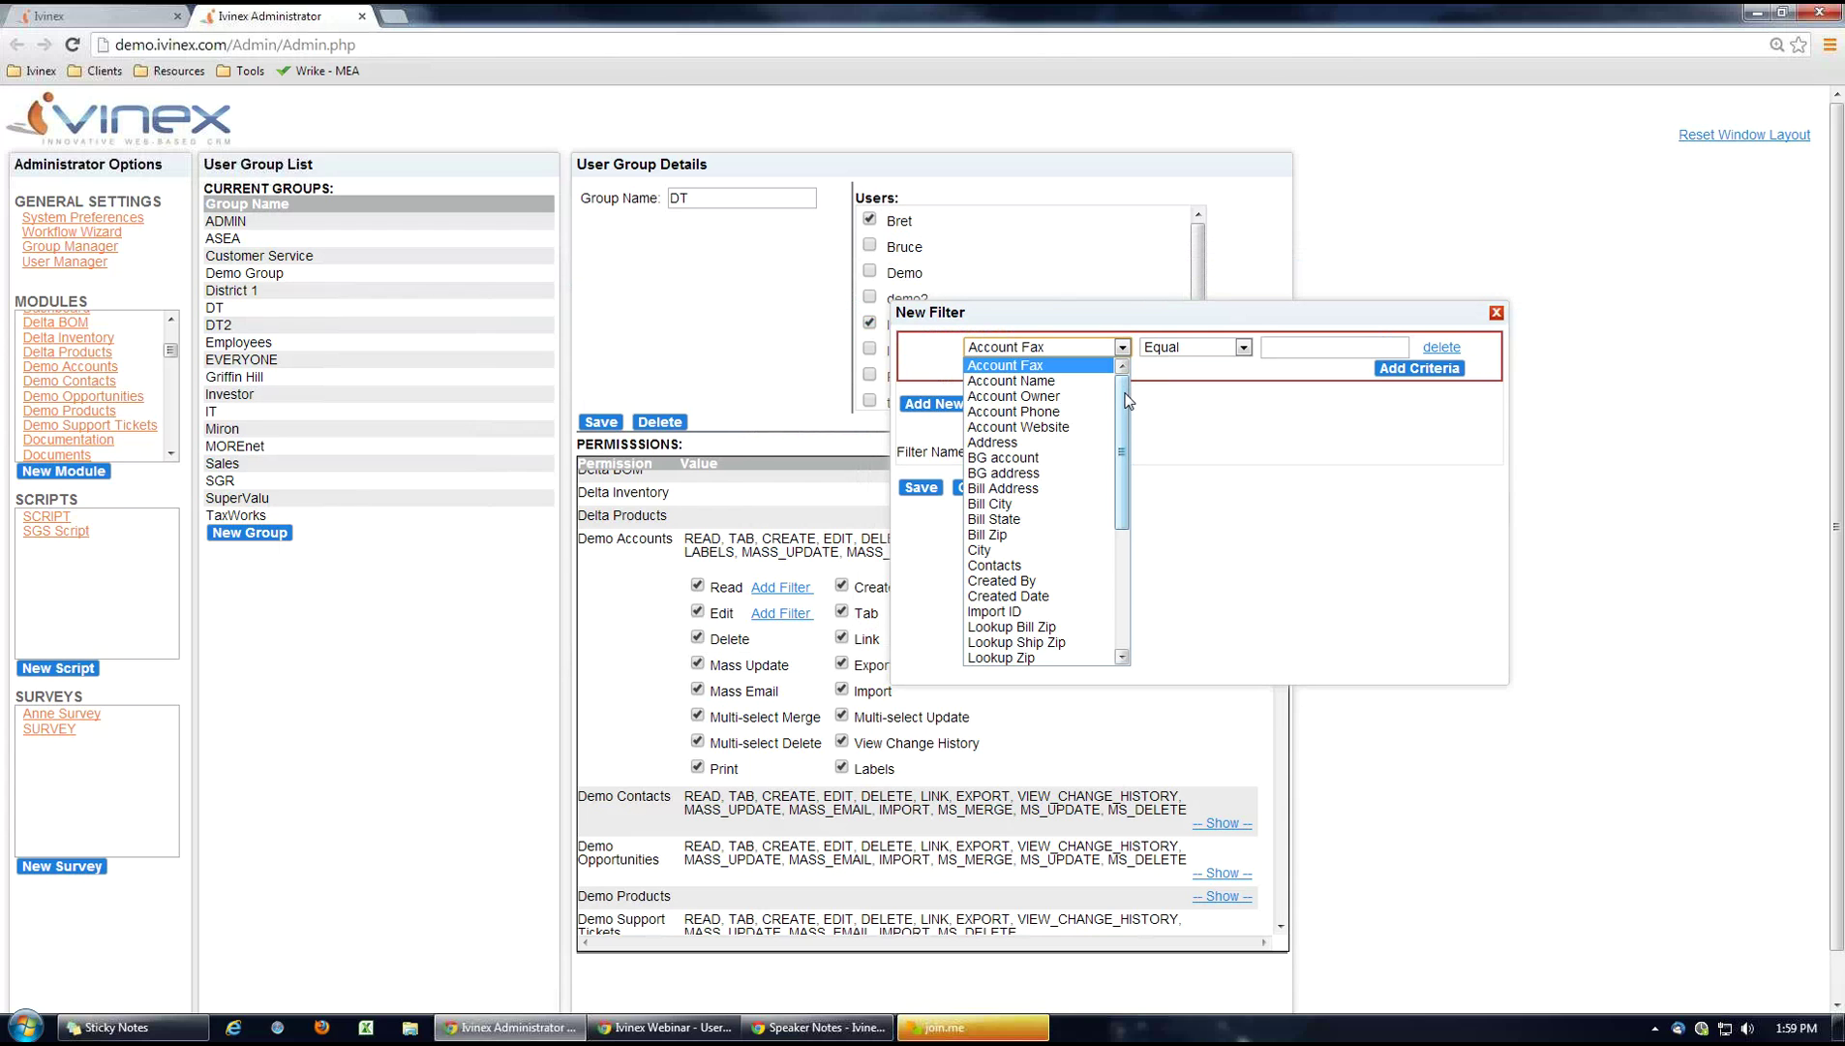
pyautogui.moveTo(1128, 400); pyautogui.dragTo(1133, 548)
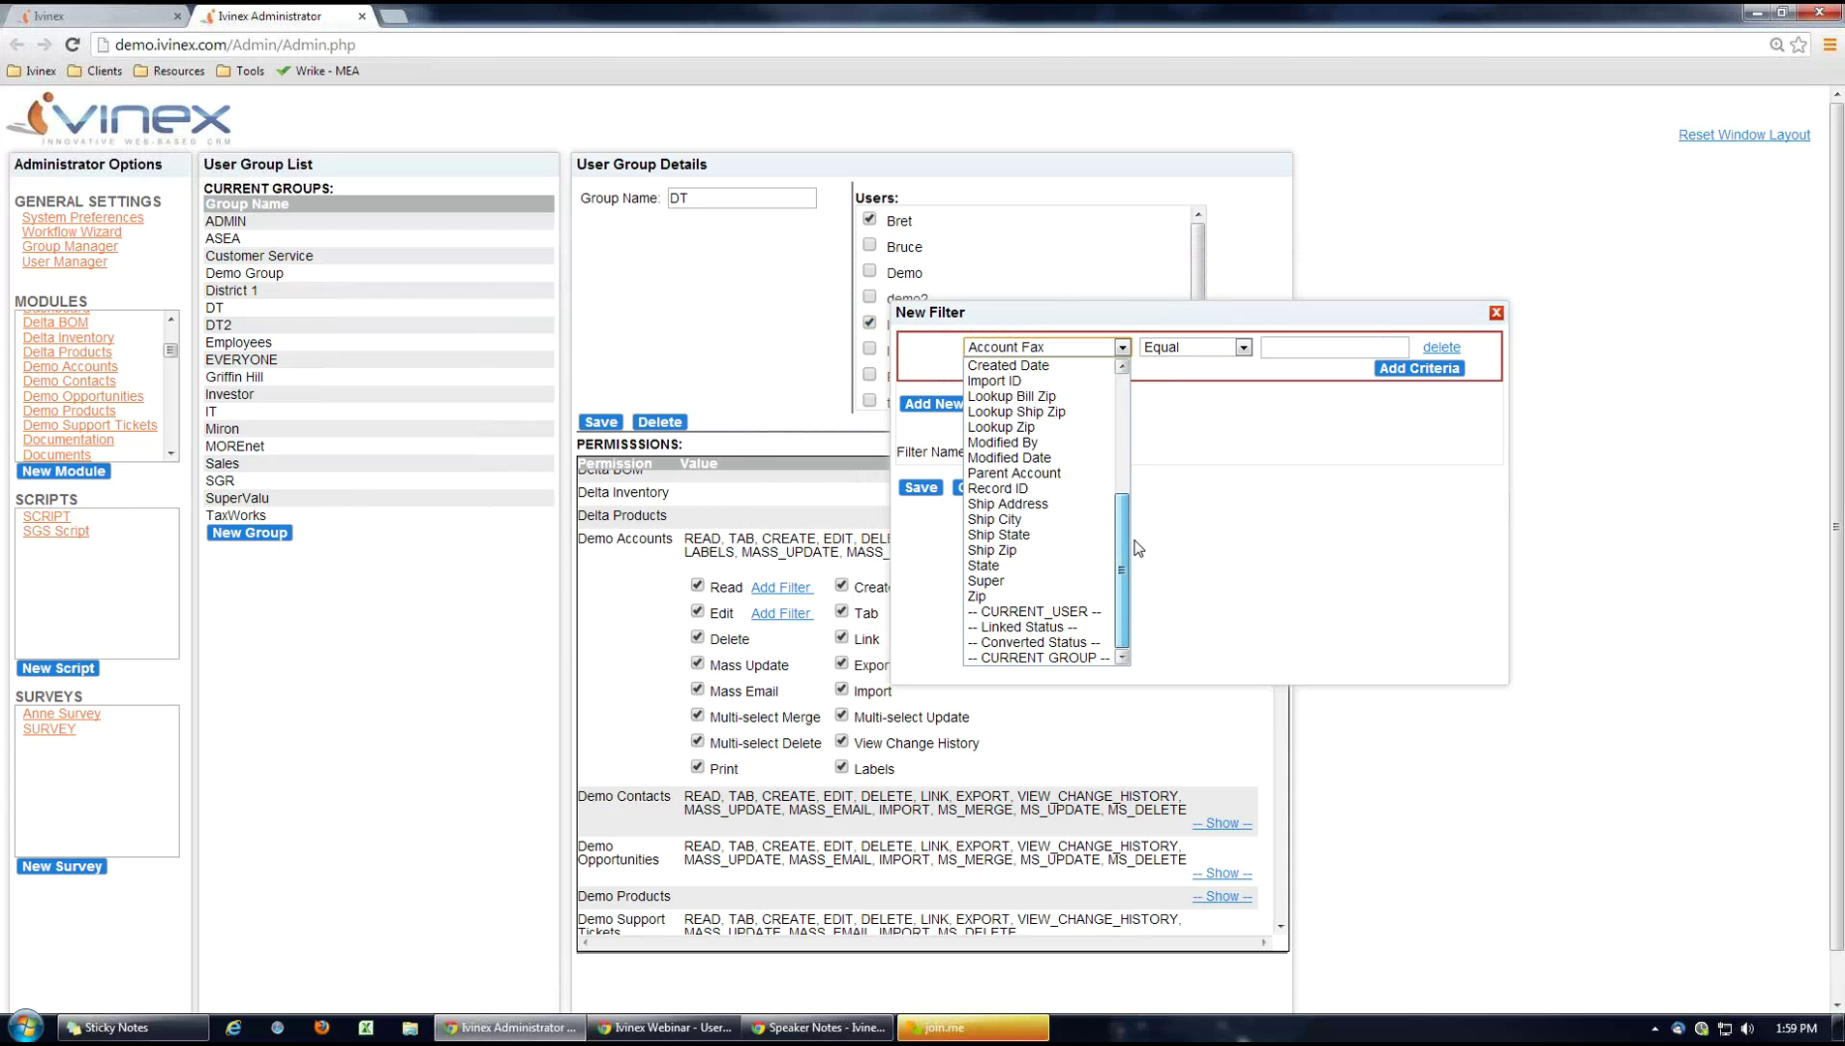
pyautogui.click(1022, 658)
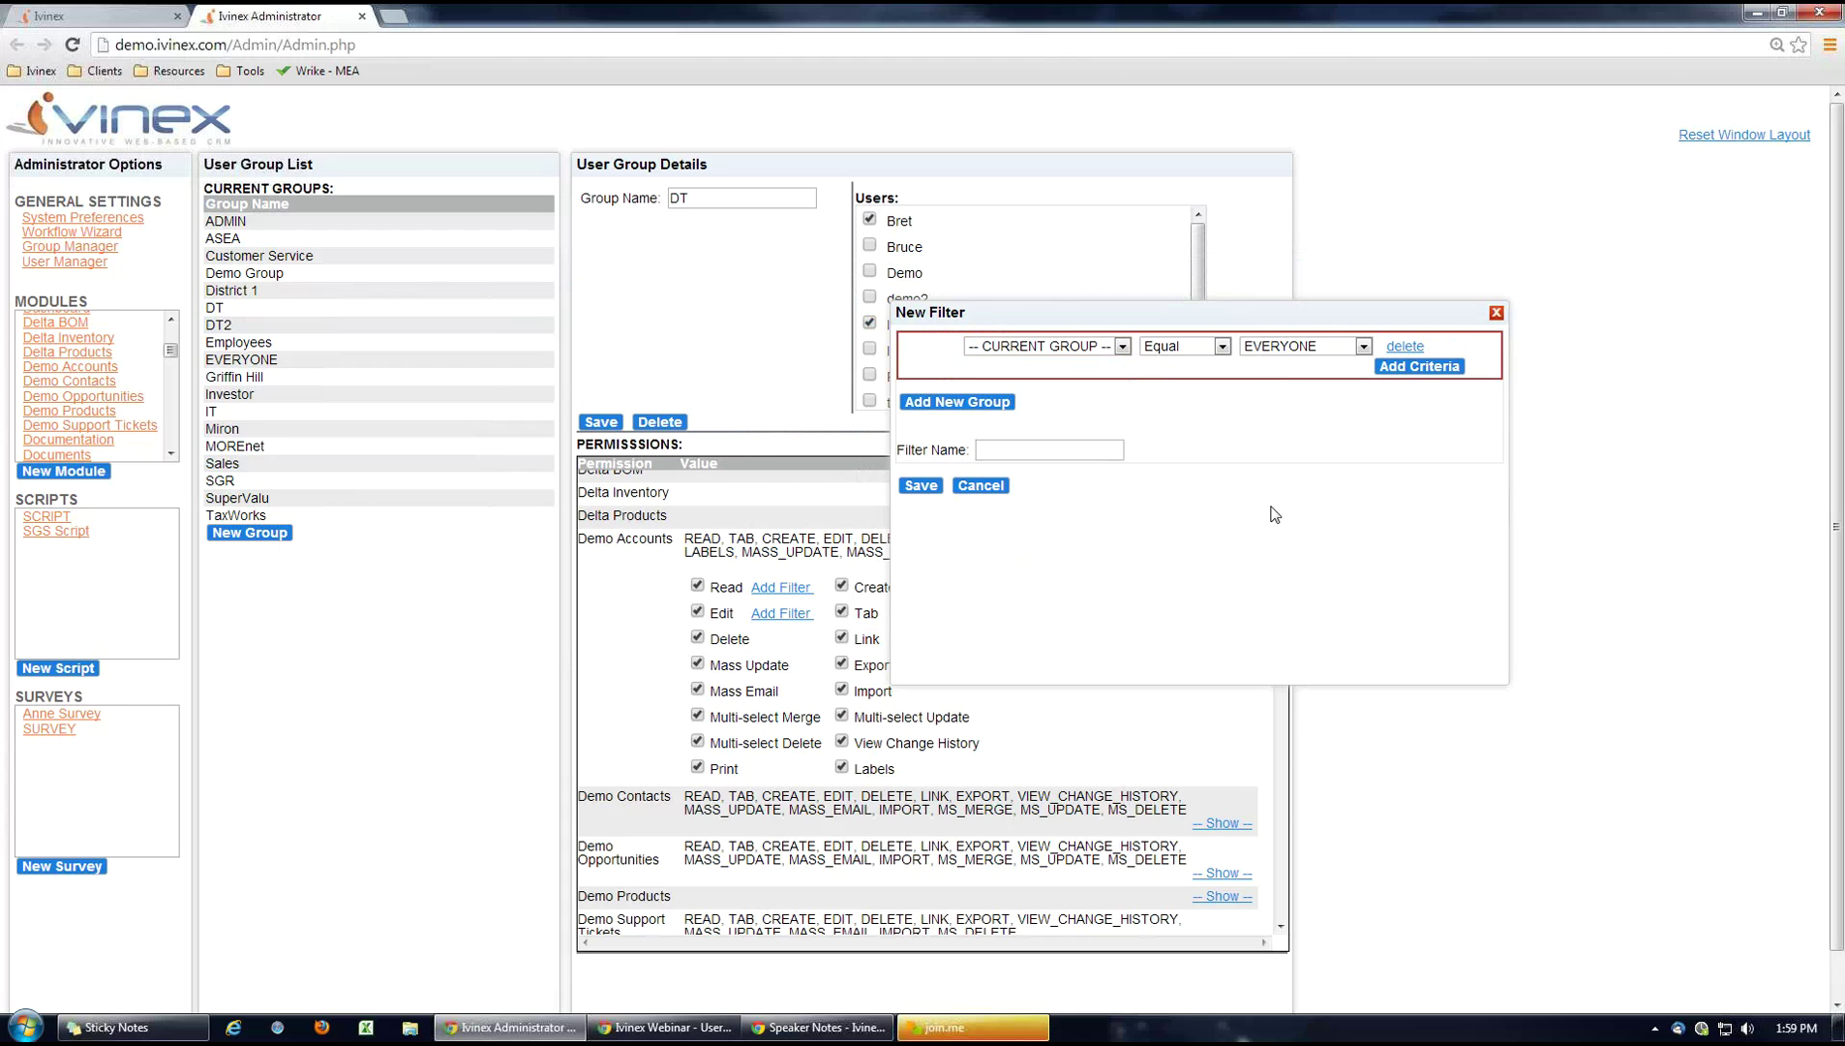
# Set the CURRENT GROUP criterion's comparison value to ADMIN.
pyautogui.moveTo(1114, 323); pyautogui.dragTo(1196, 332)
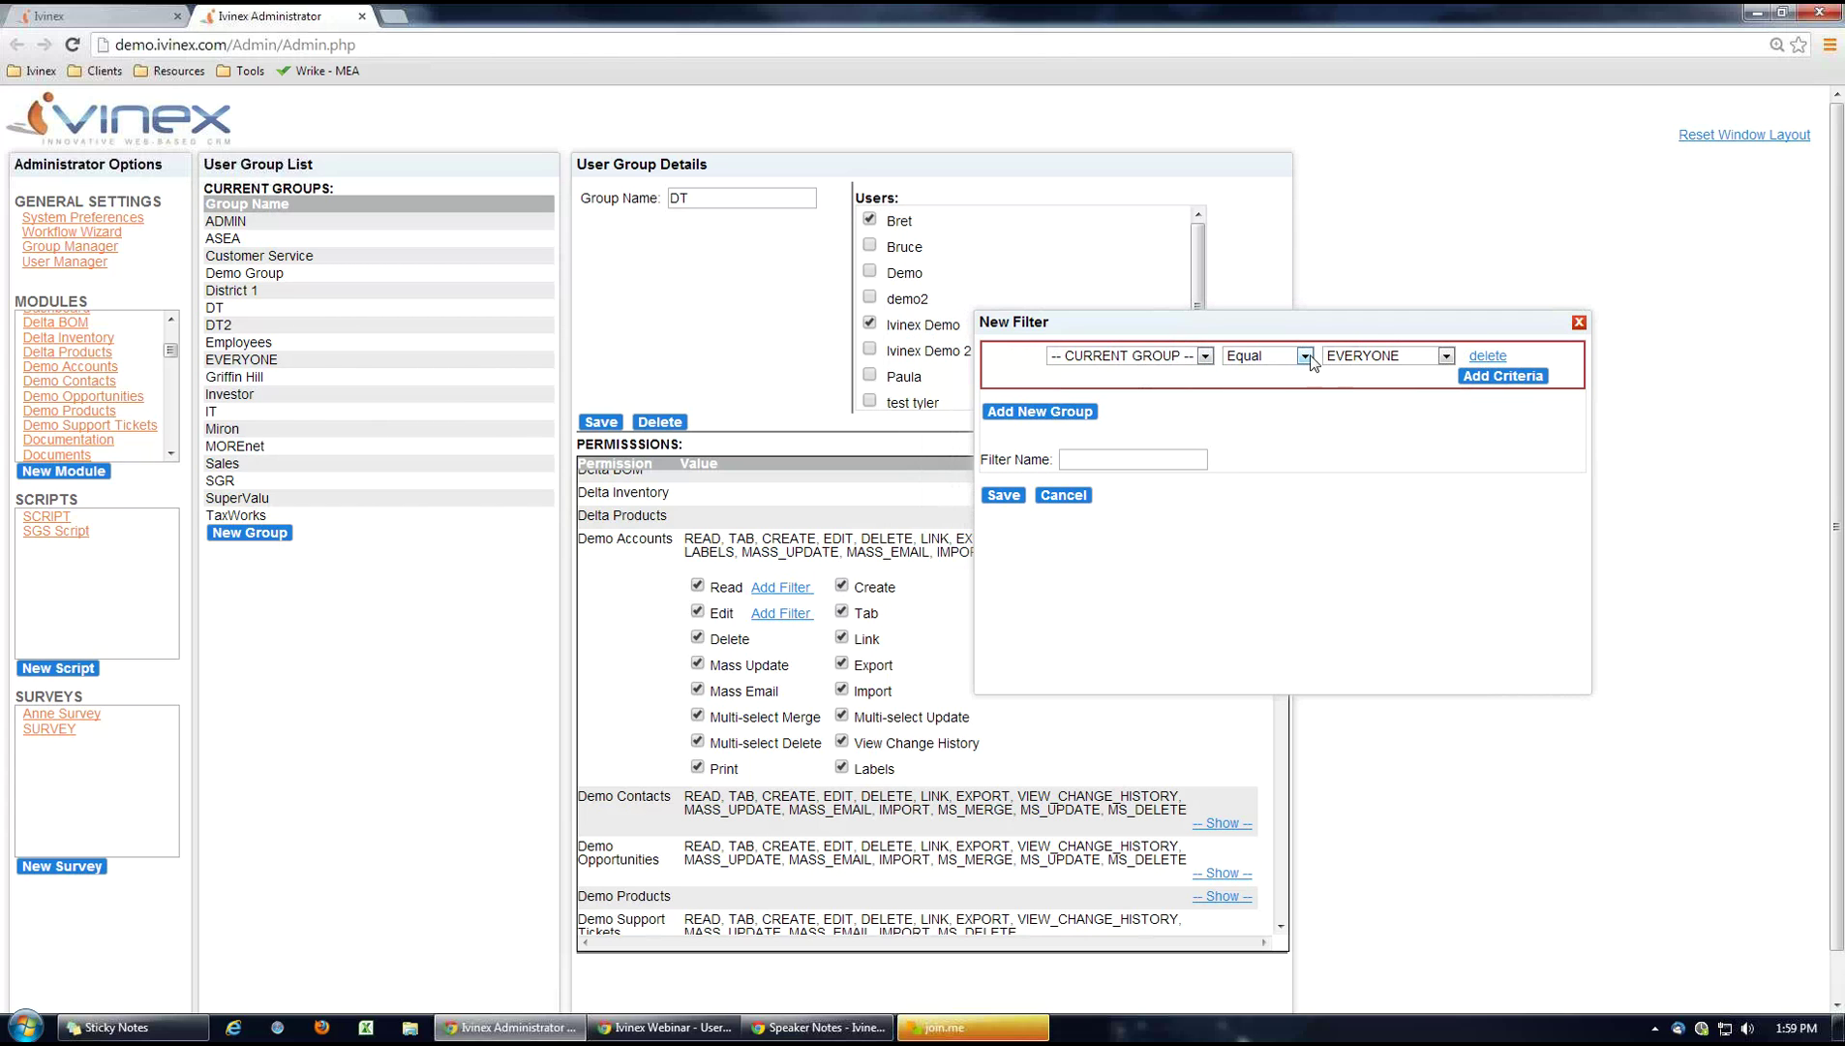
pyautogui.click(1445, 357)
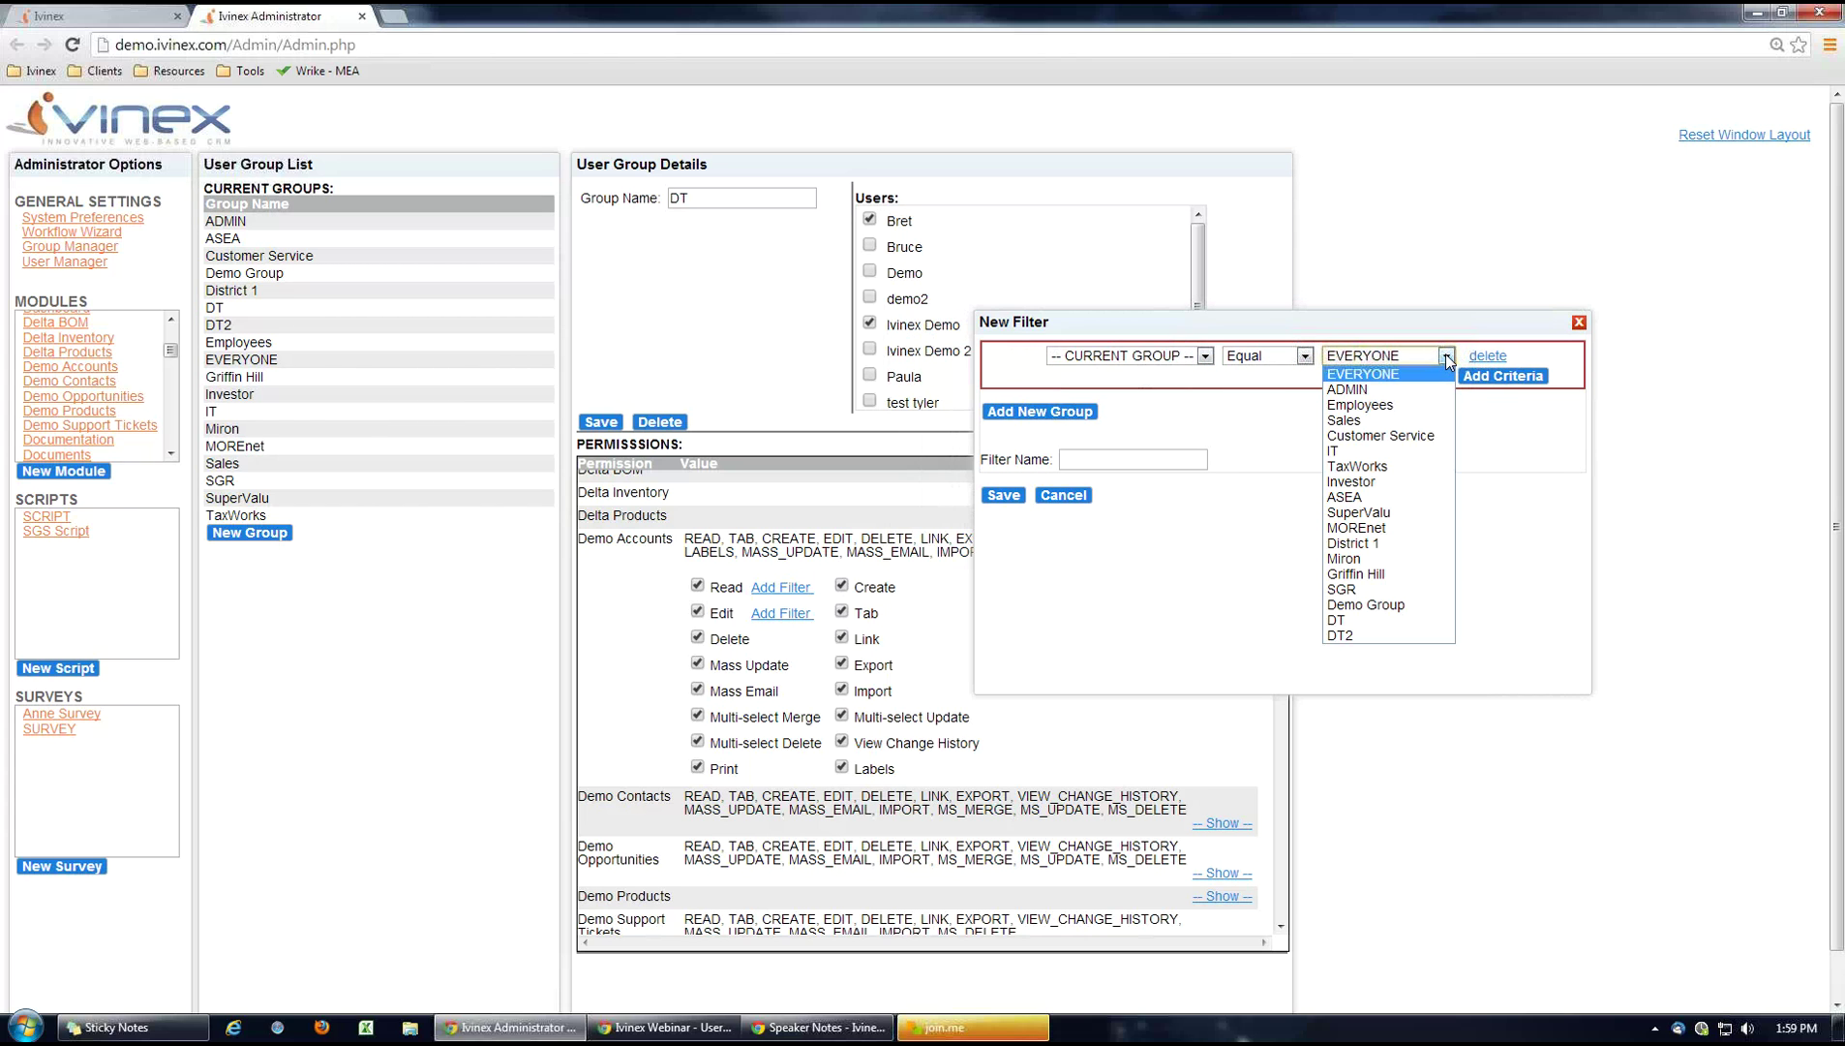
pyautogui.click(1363, 391)
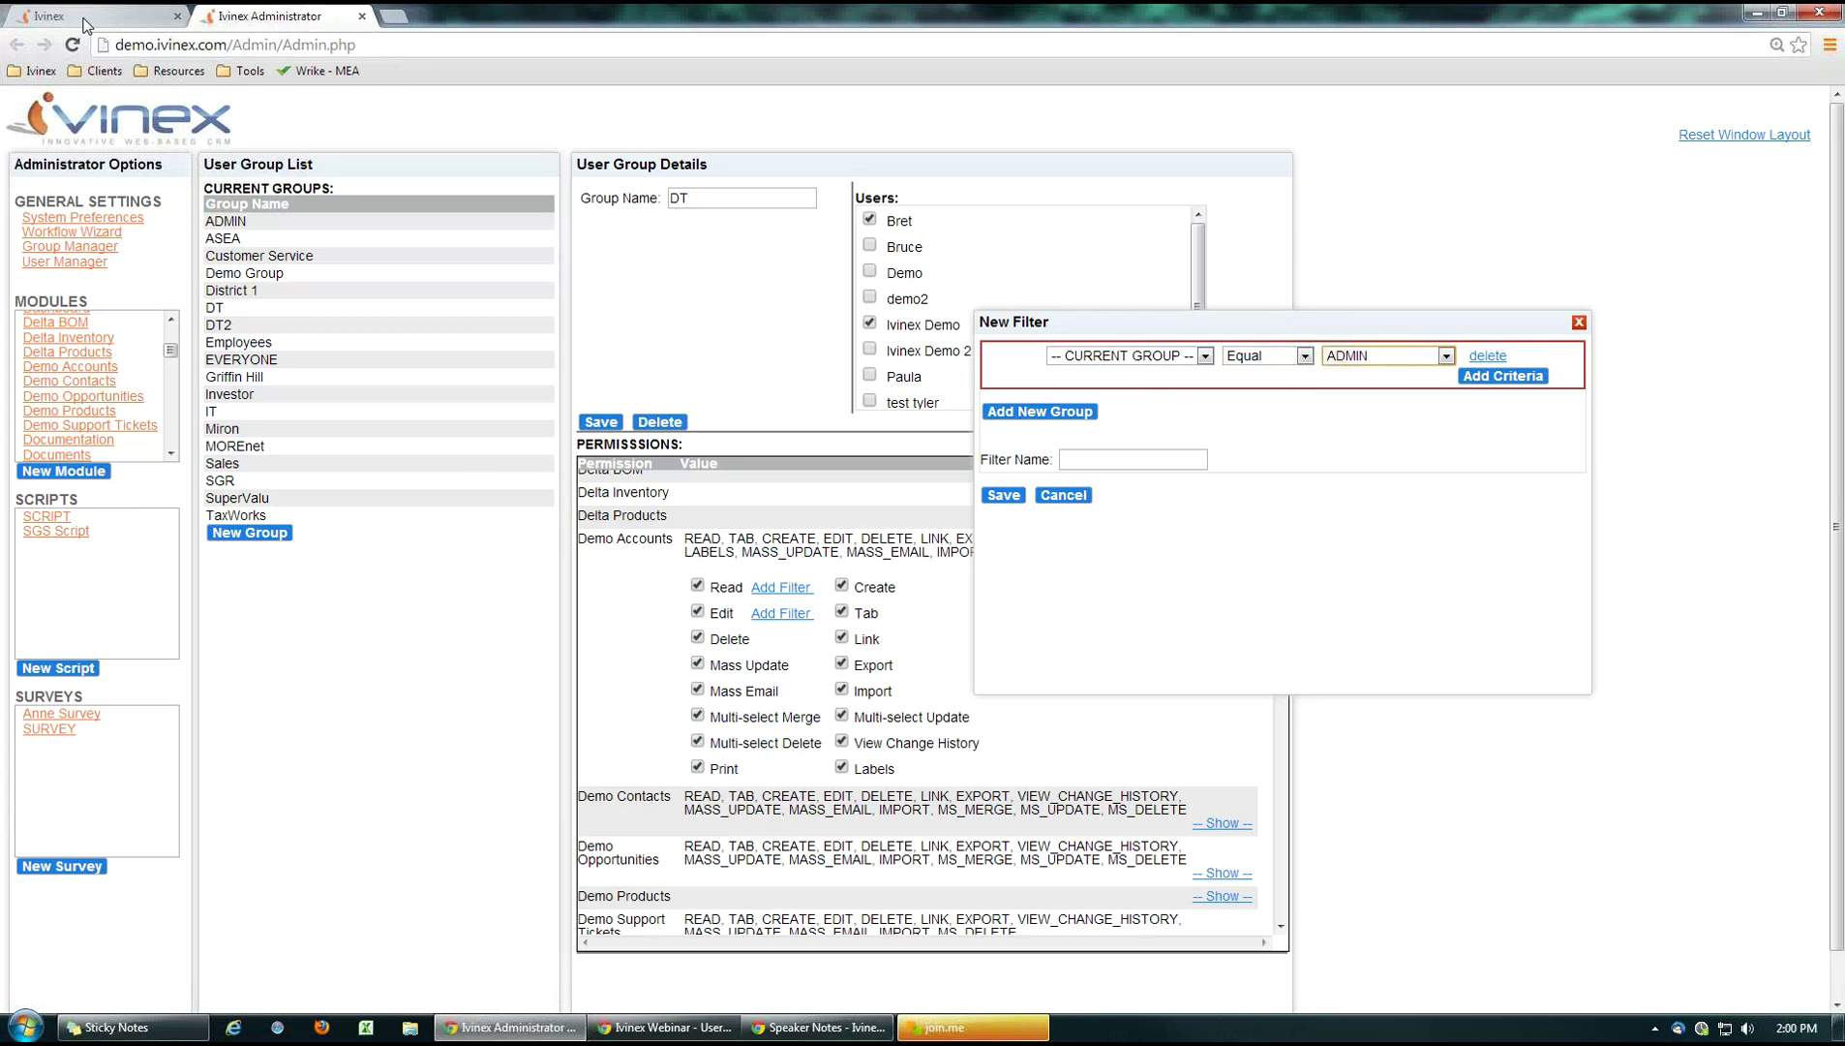
# In the Demo Accounts list, add a CURRENT GROUP Equal EVERYONE criterion to the Record ID filter and close the filter details.
pyautogui.click(85, 18)
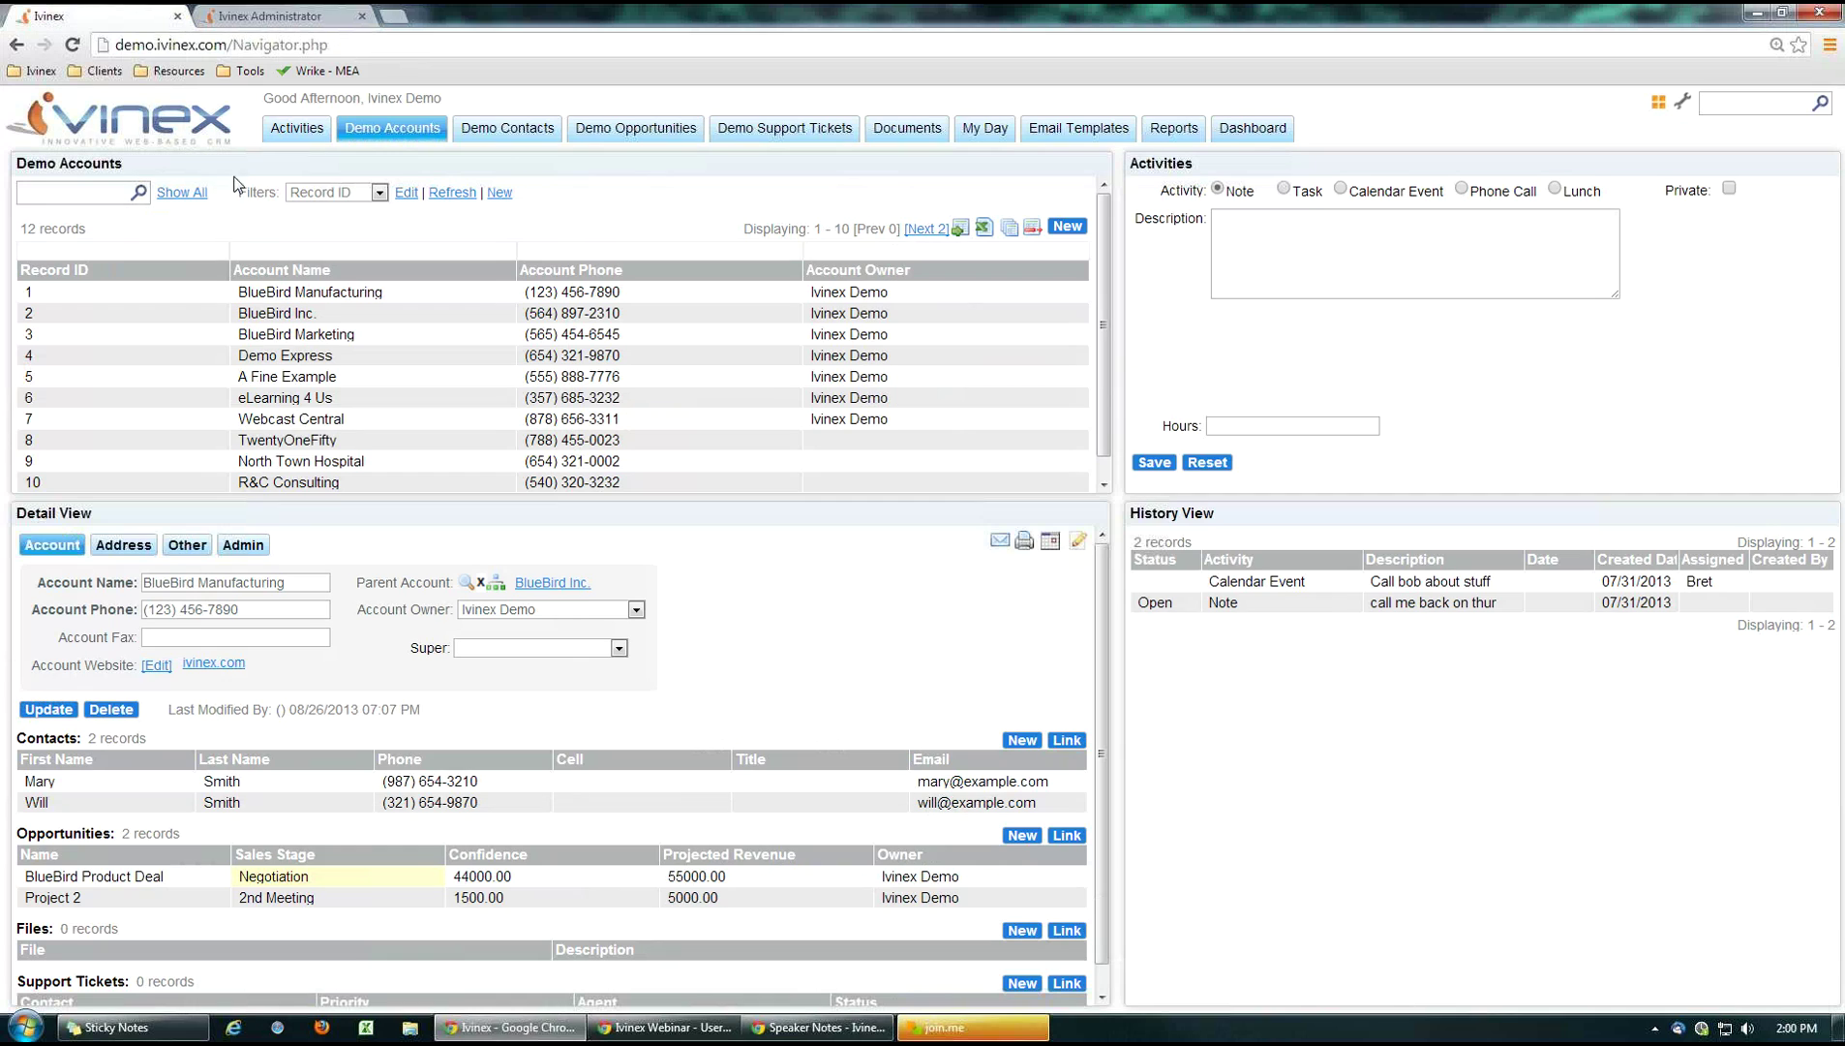
pyautogui.click(406, 194)
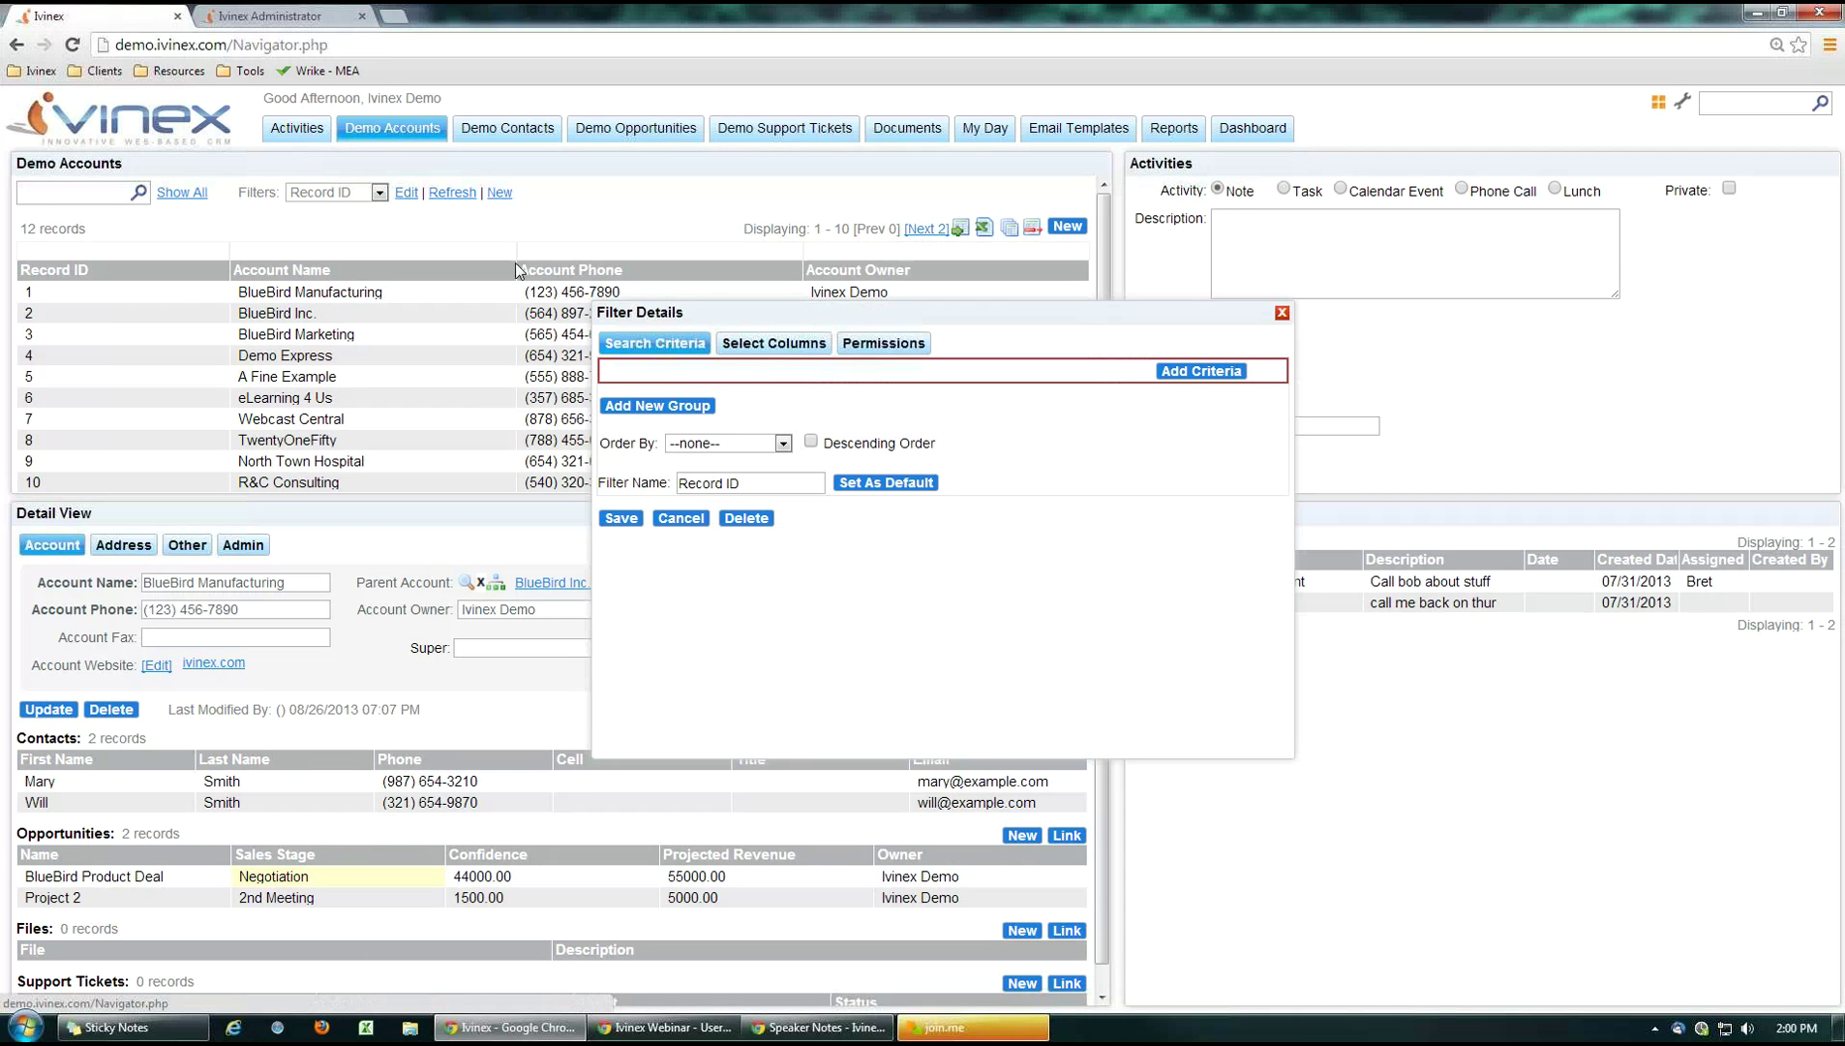
pyautogui.click(1171, 373)
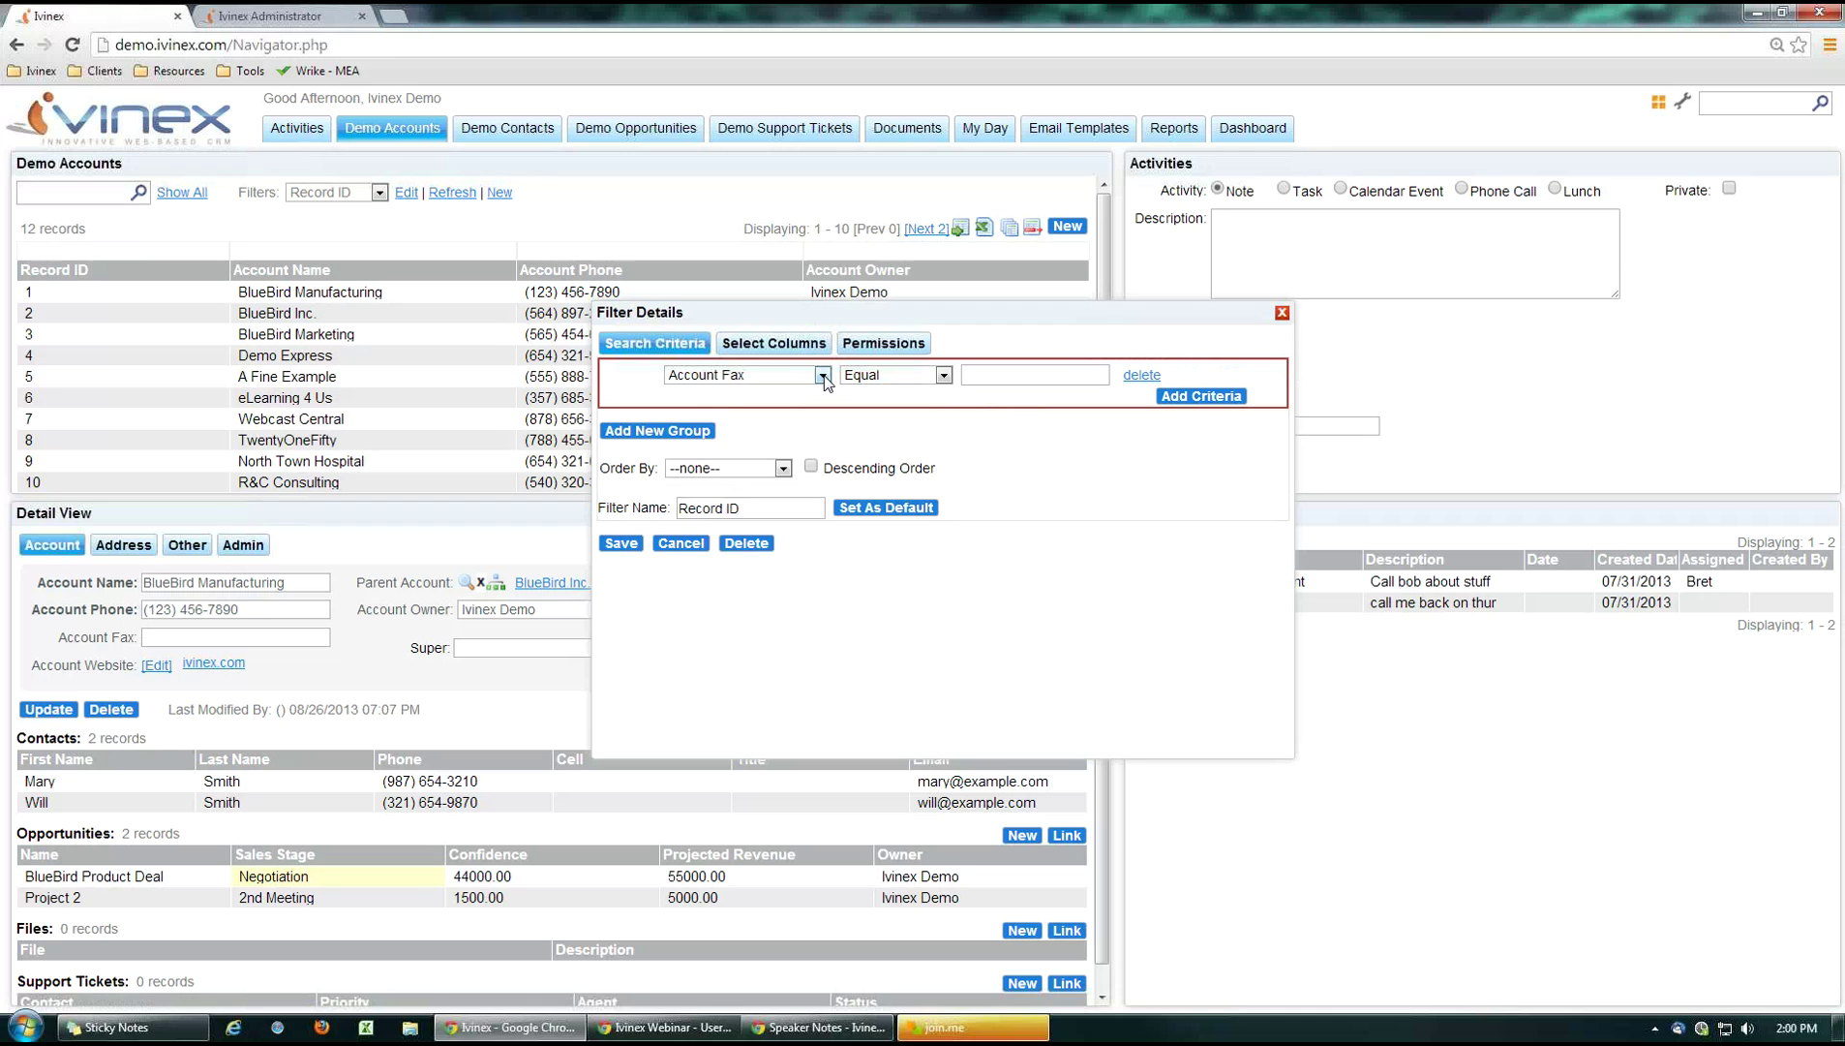
pyautogui.click(822, 376)
pyautogui.moveTo(822, 423); pyautogui.dragTo(828, 571)
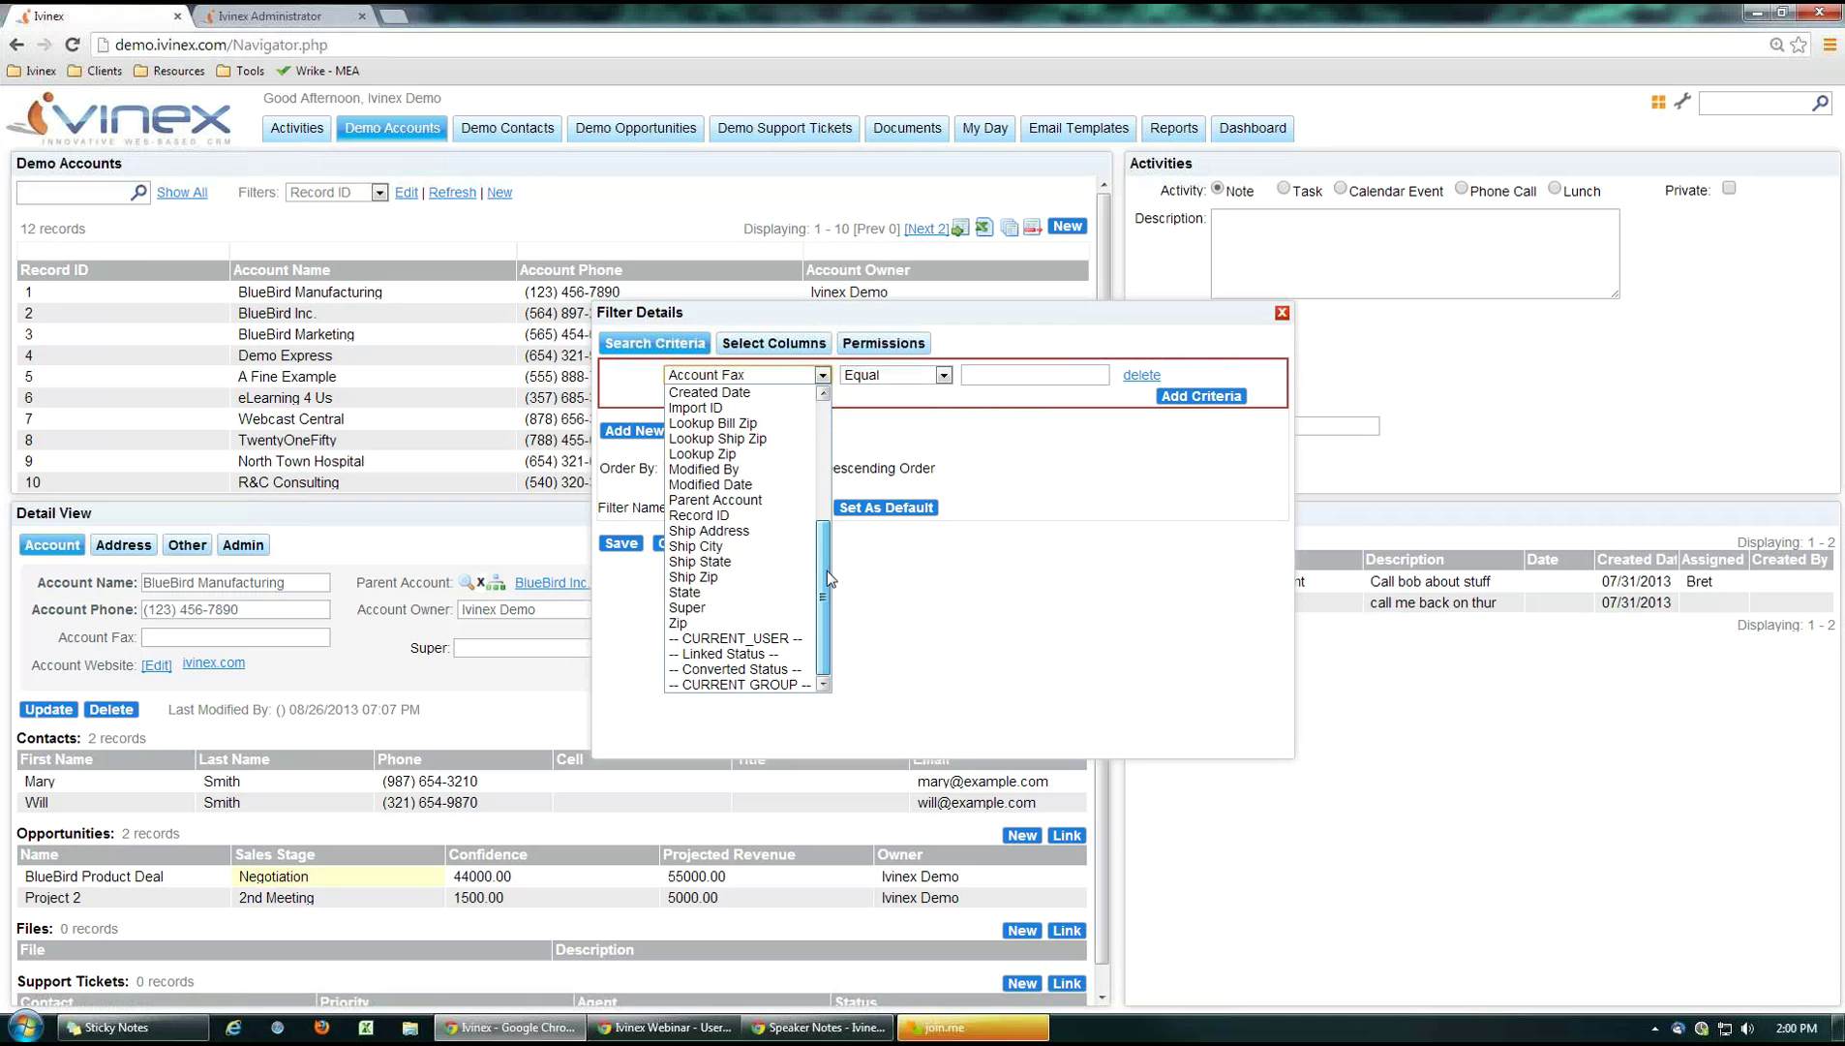
pyautogui.click(741, 668)
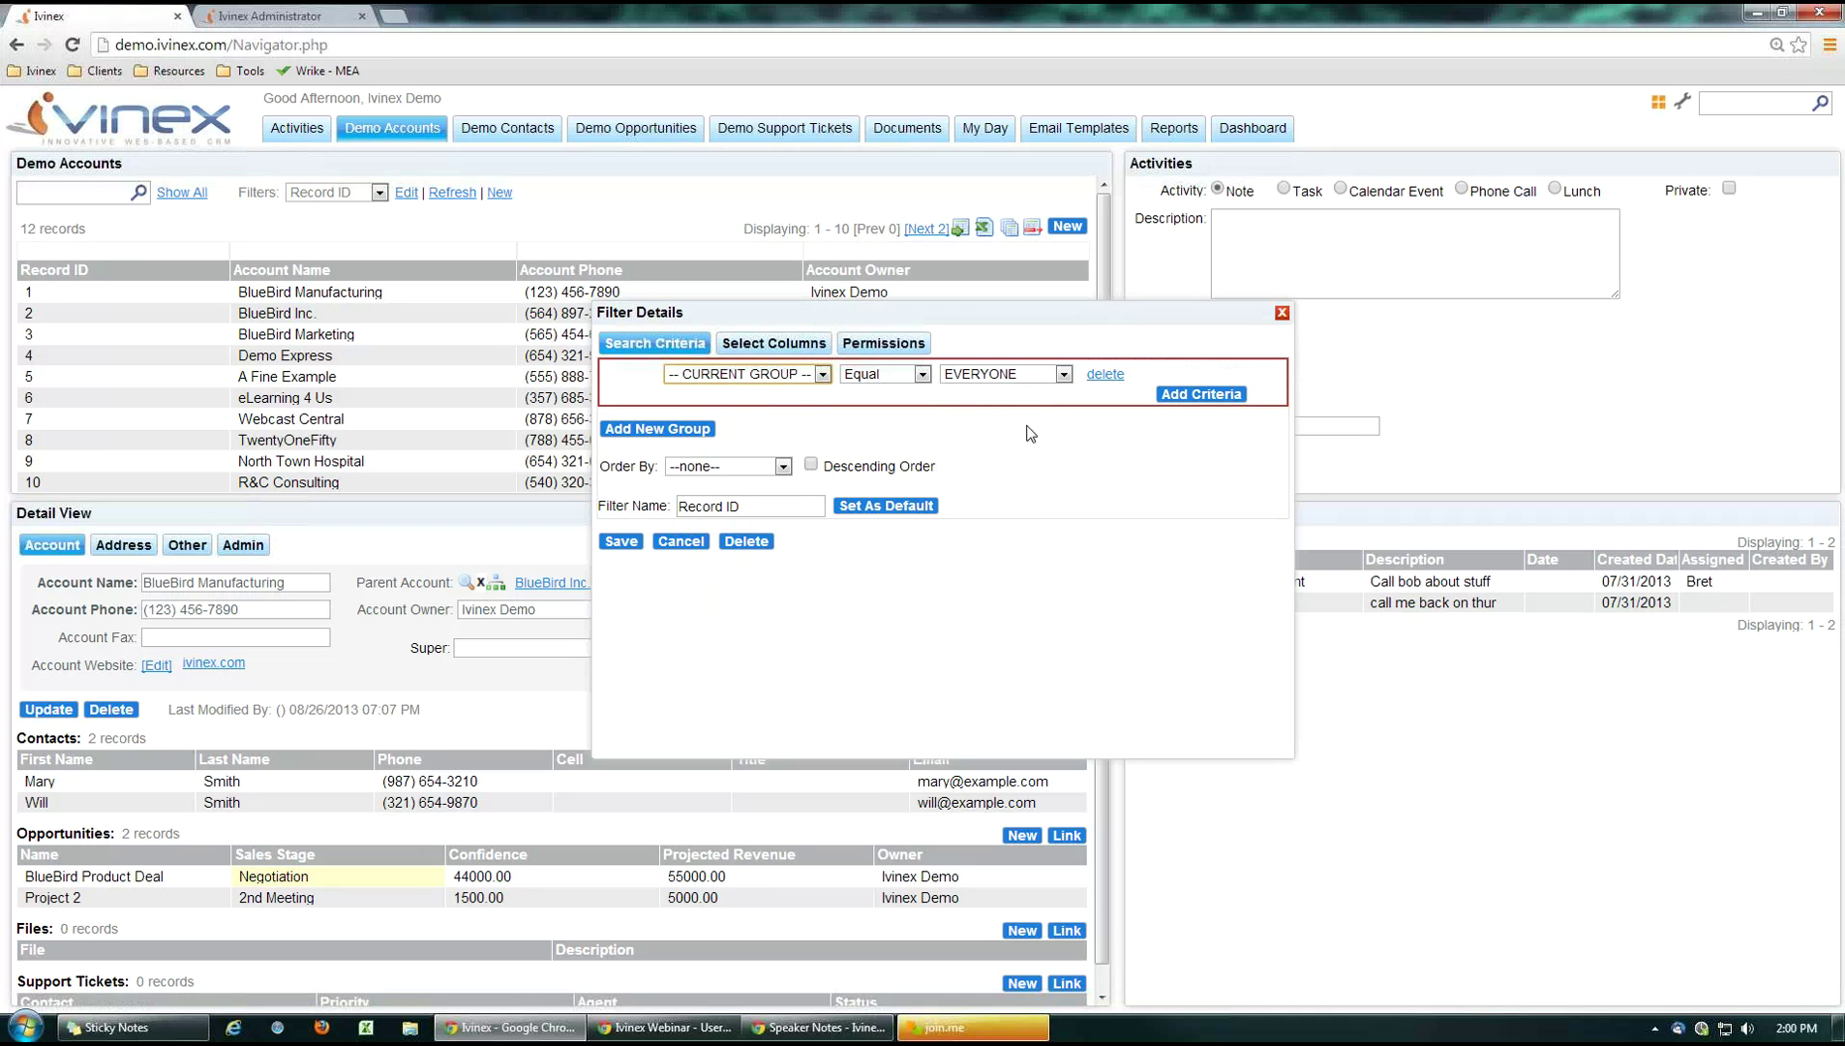
pyautogui.click(621, 542)
pyautogui.click(1280, 315)
# Return to the Administrator, discard the open filter, and start a new DT group Read filter for Demo Accounts with one criterion.
pyautogui.click(280, 15)
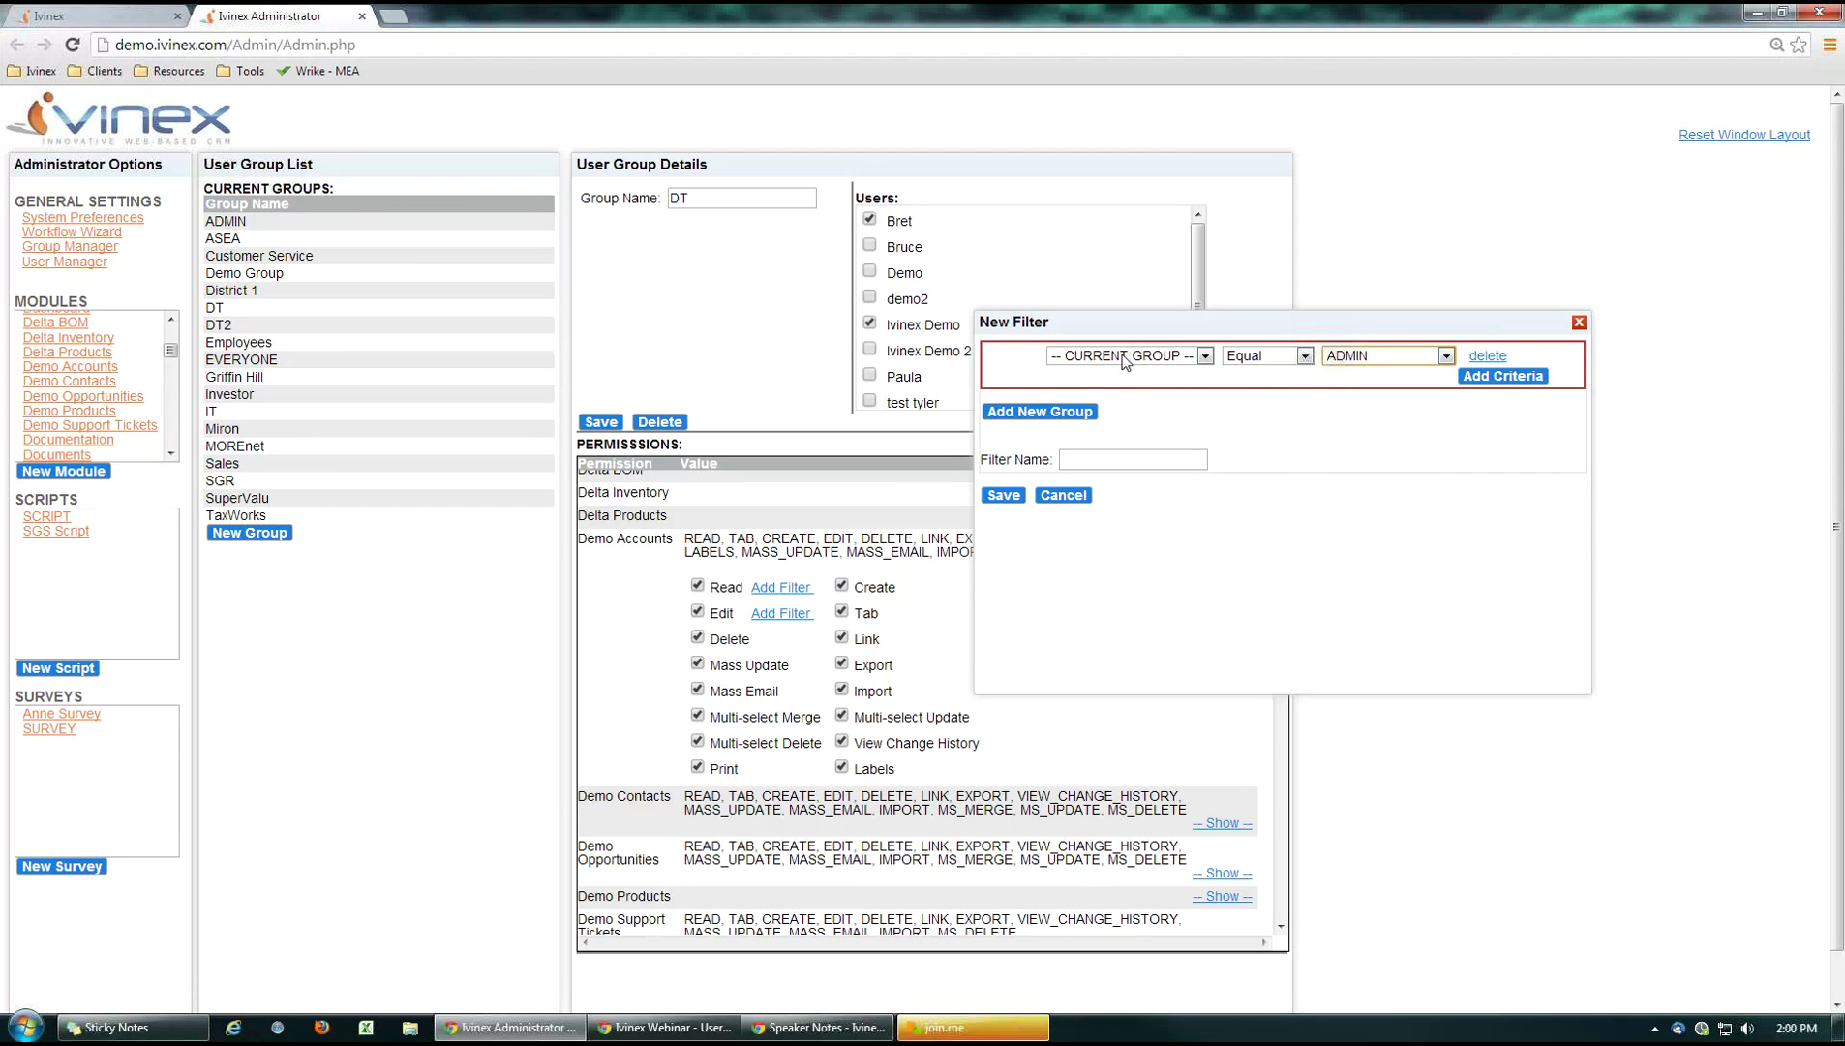
pyautogui.click(1579, 325)
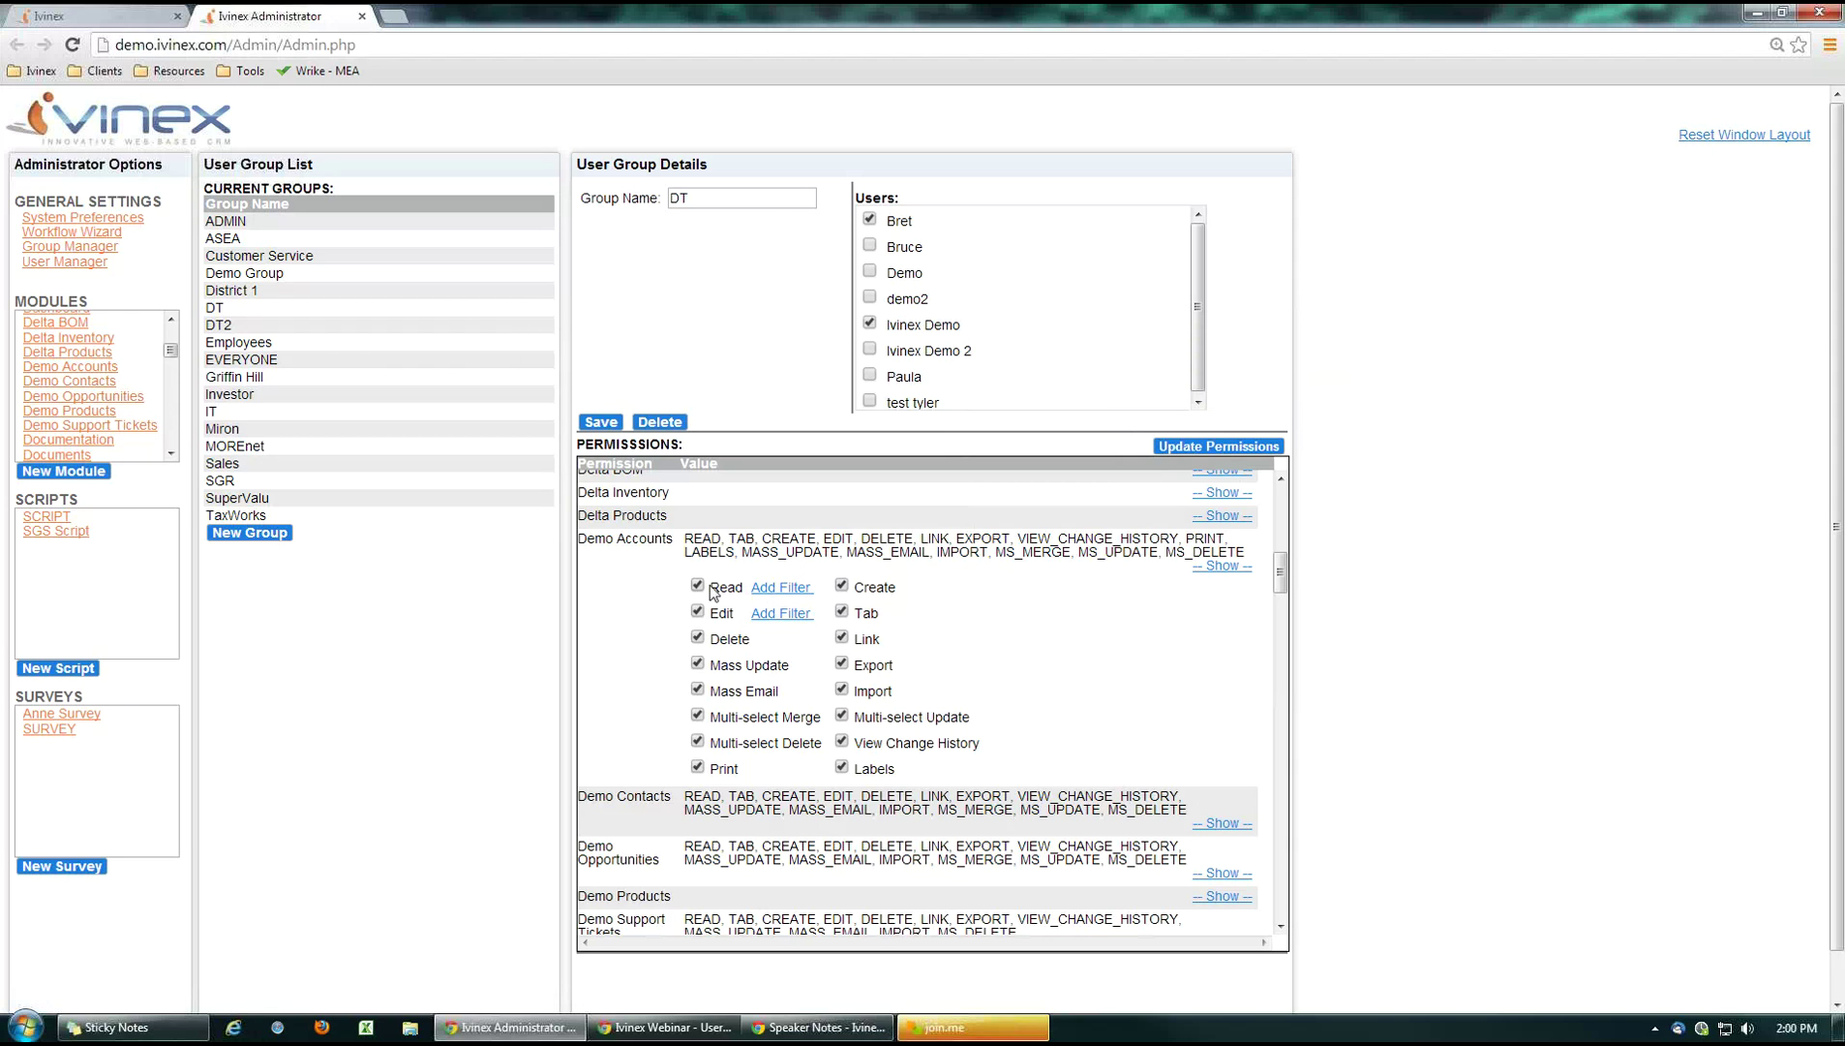
pyautogui.click(776, 588)
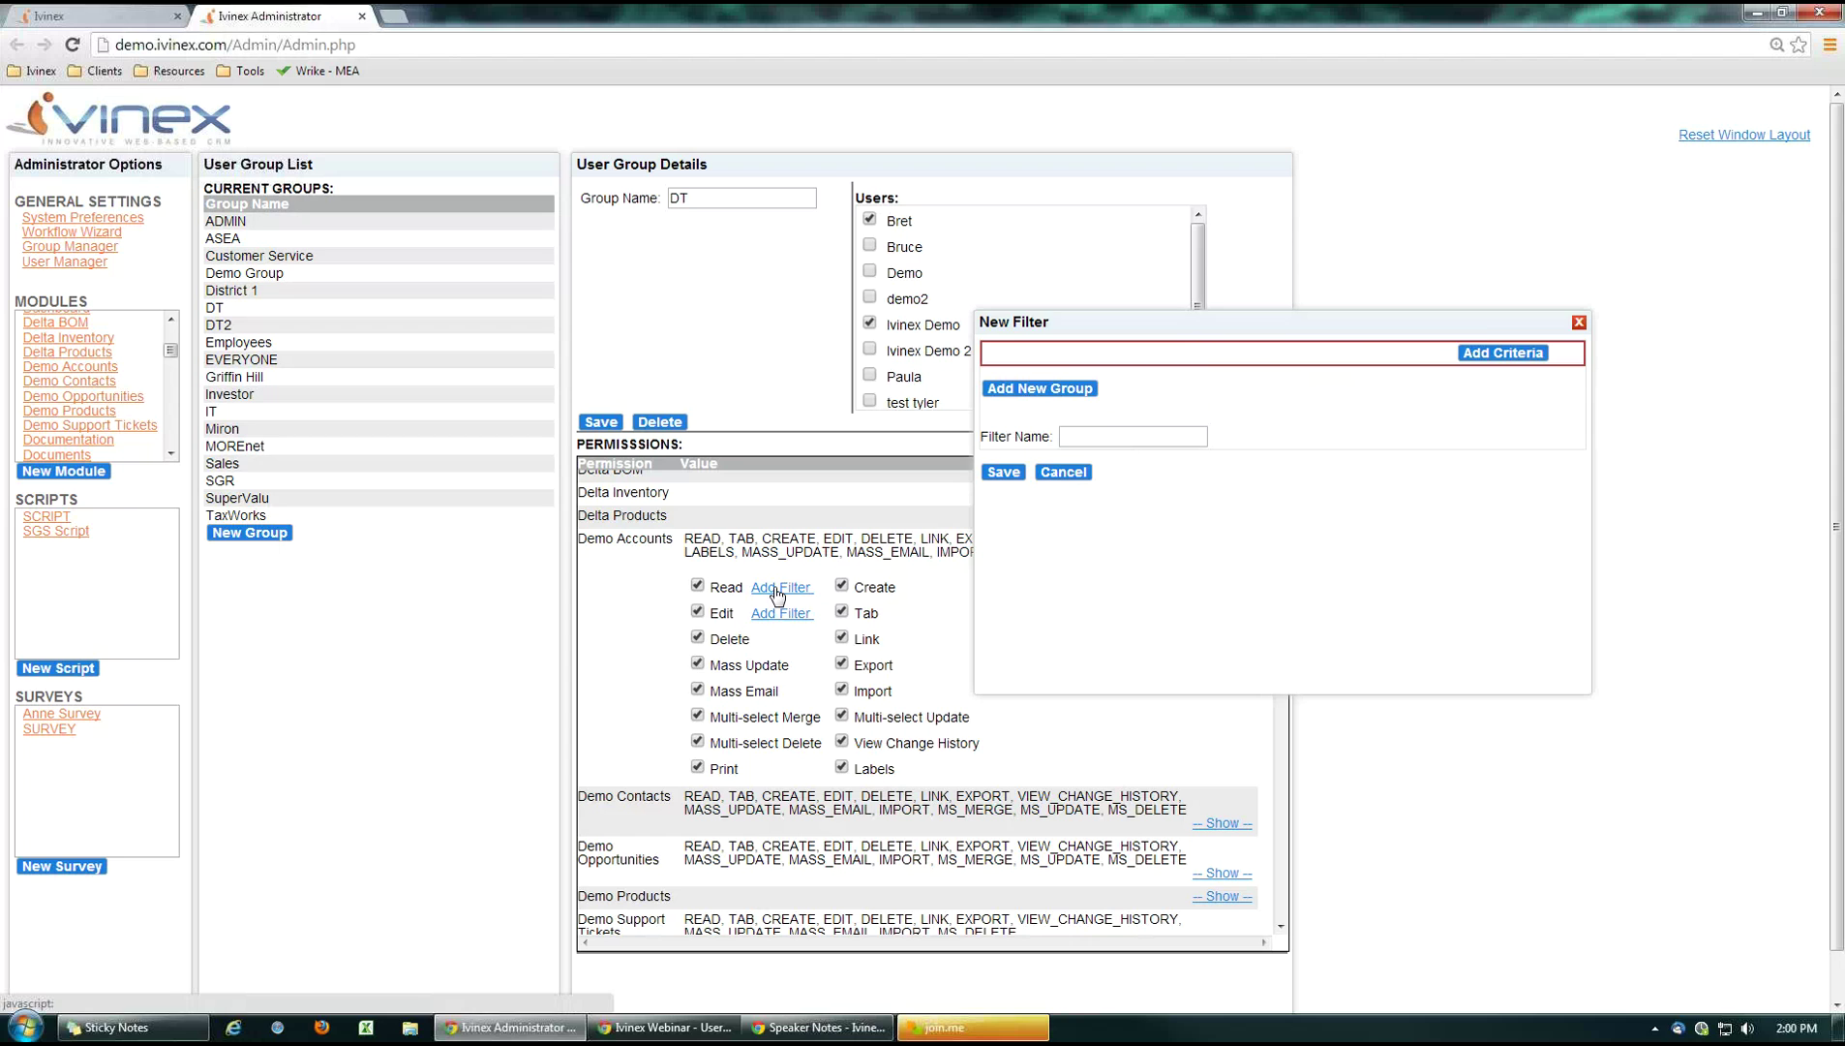
pyautogui.click(1492, 354)
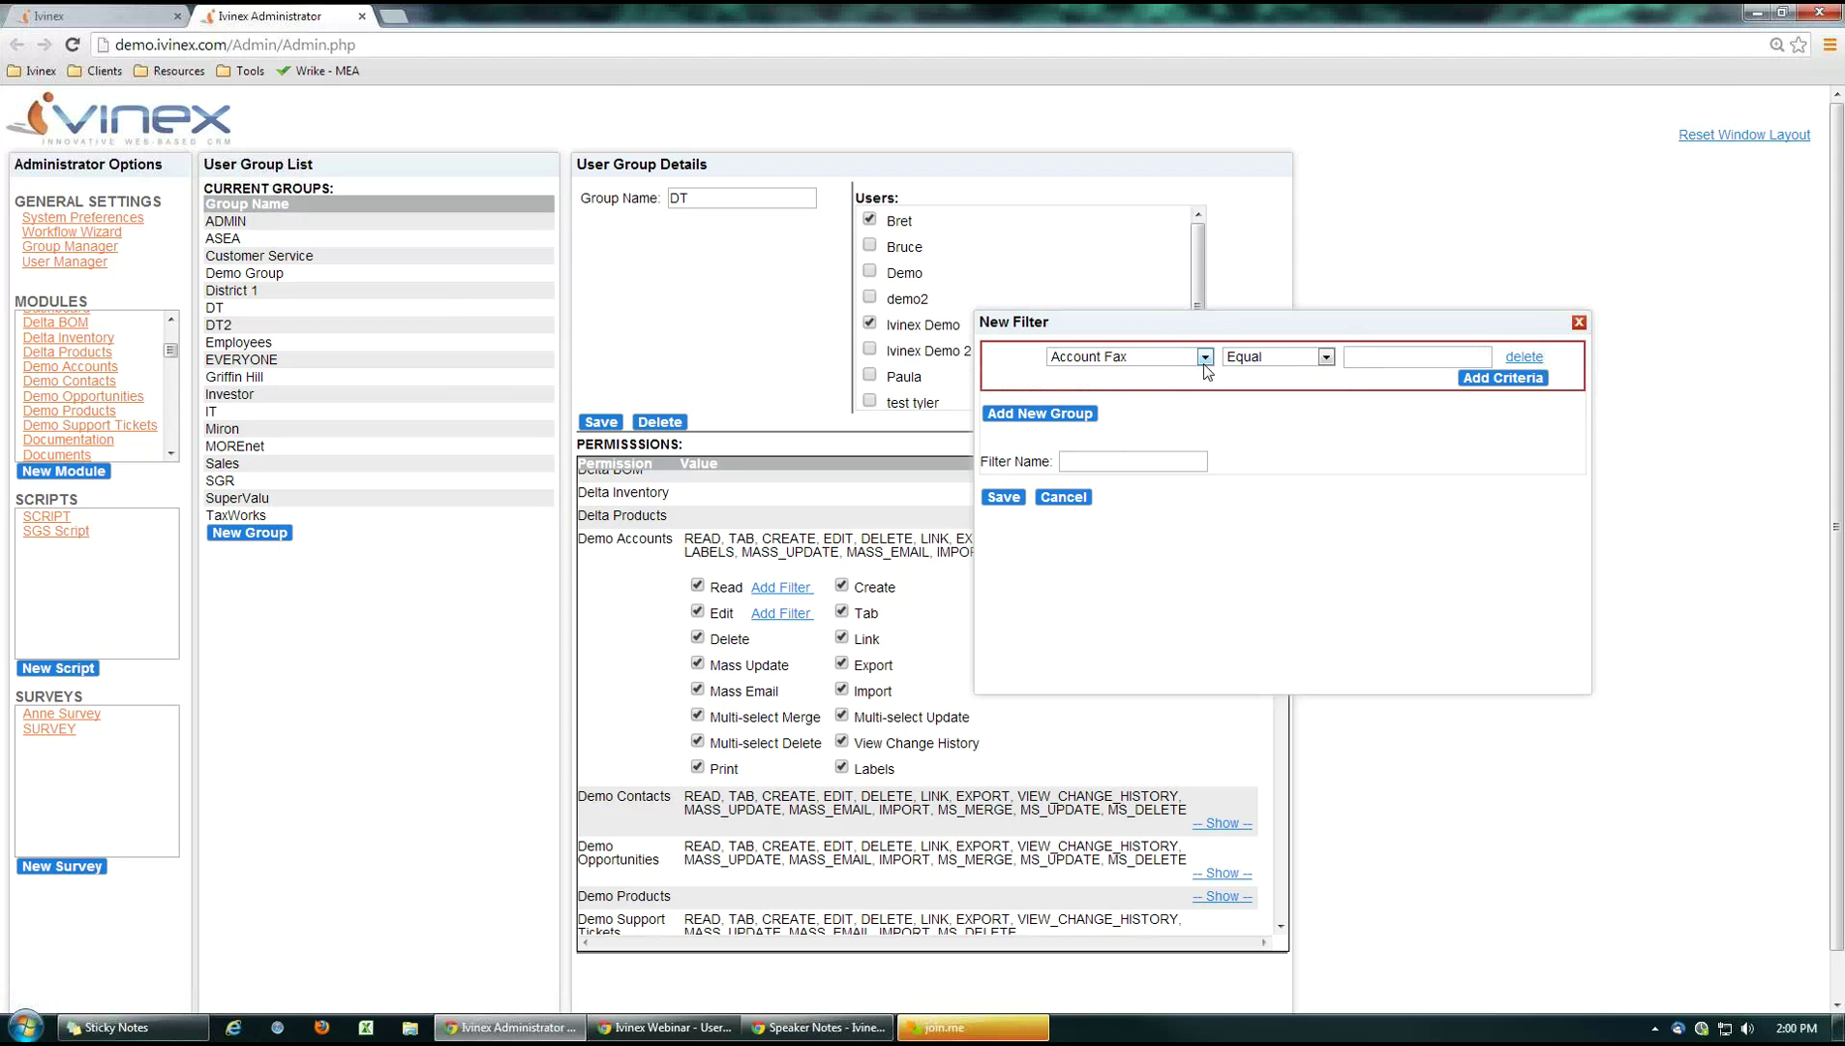
# Set the Read filter's criterion to Created By Equal %CURRENT_USER%.
pyautogui.click(1204, 356)
pyautogui.moveTo(1204, 417); pyautogui.dragTo(1197, 552)
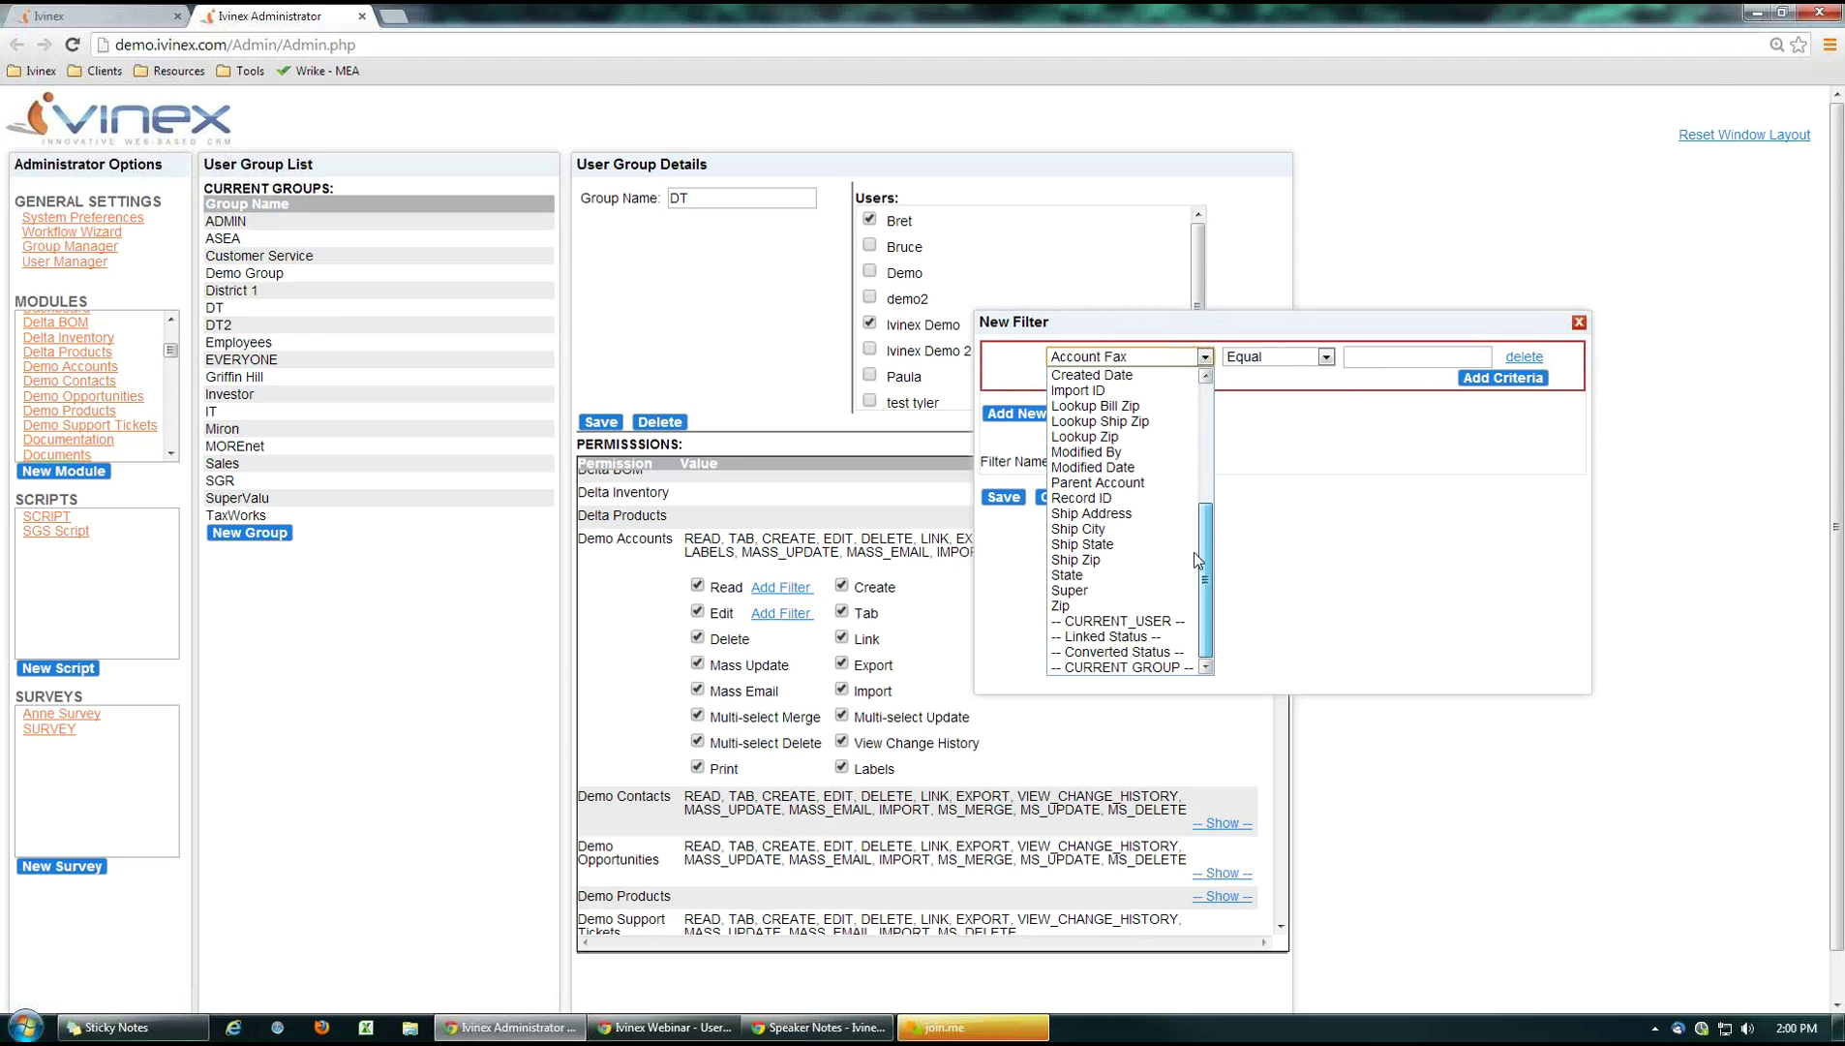
pyautogui.click(1152, 622)
pyautogui.click(1205, 356)
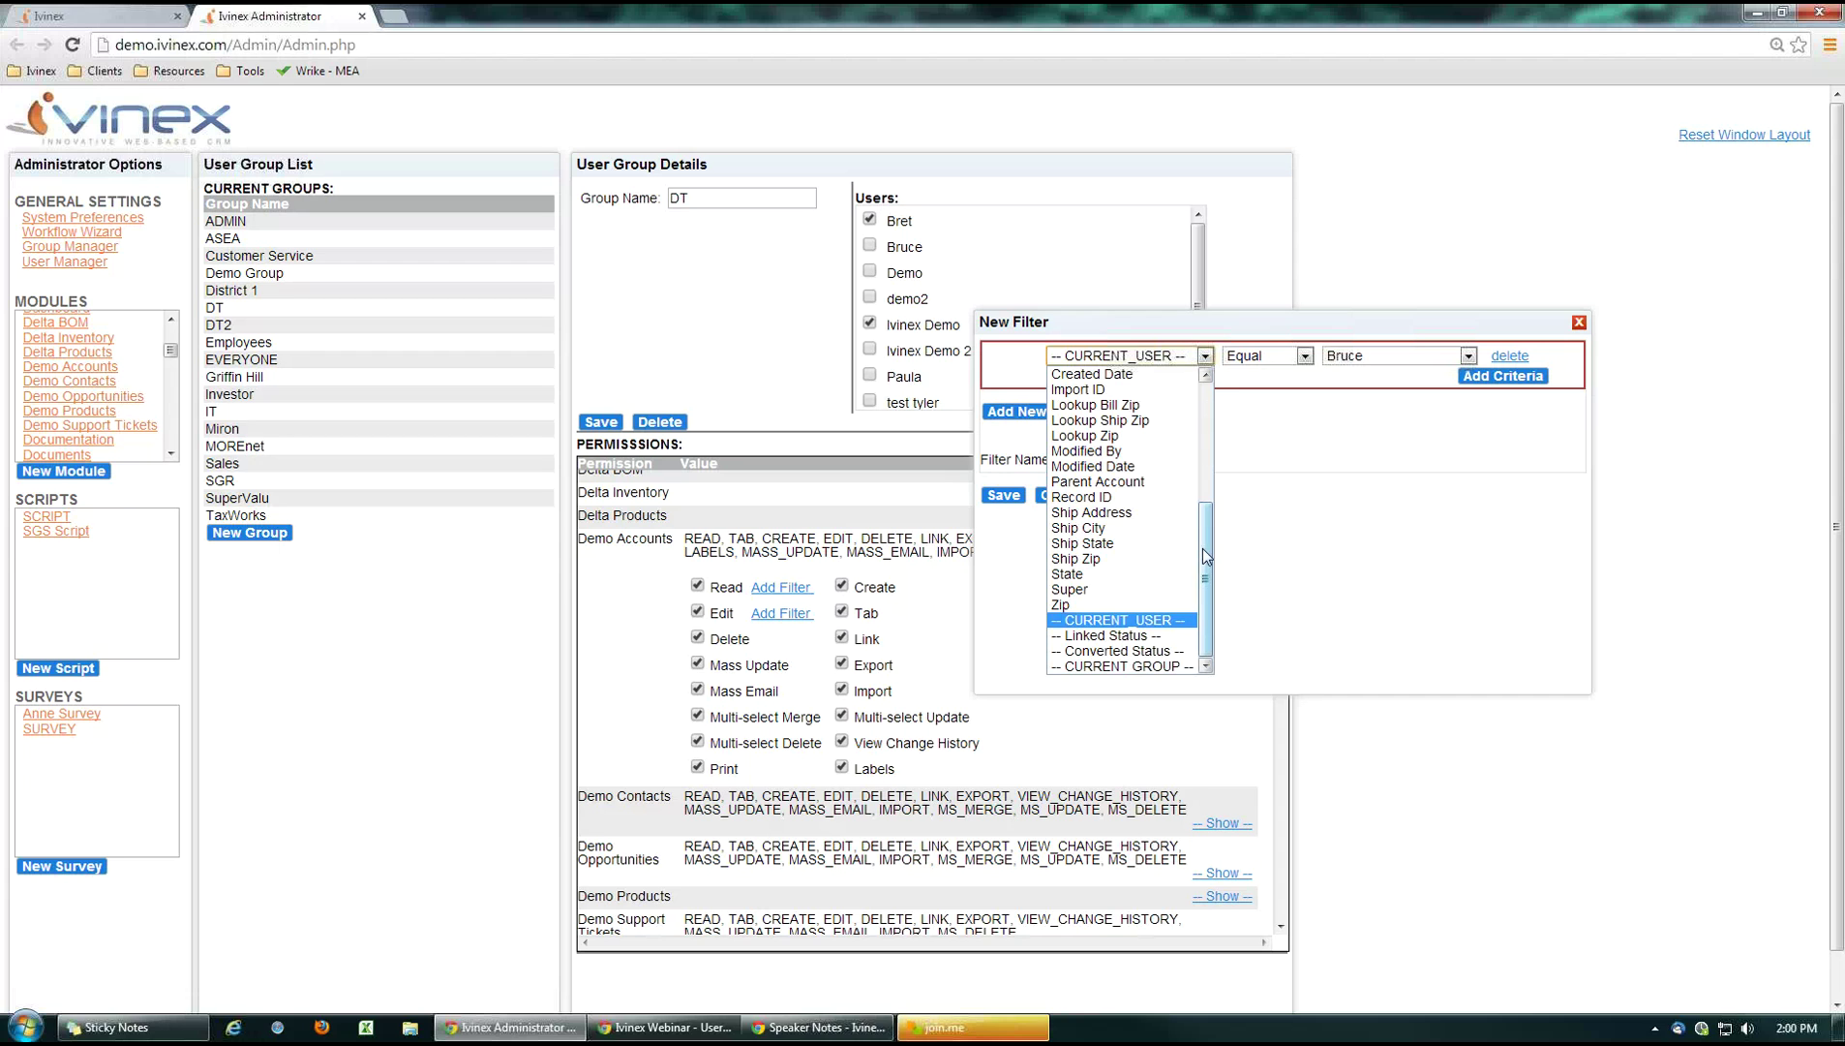
pyautogui.scroll(4, 1204, 554)
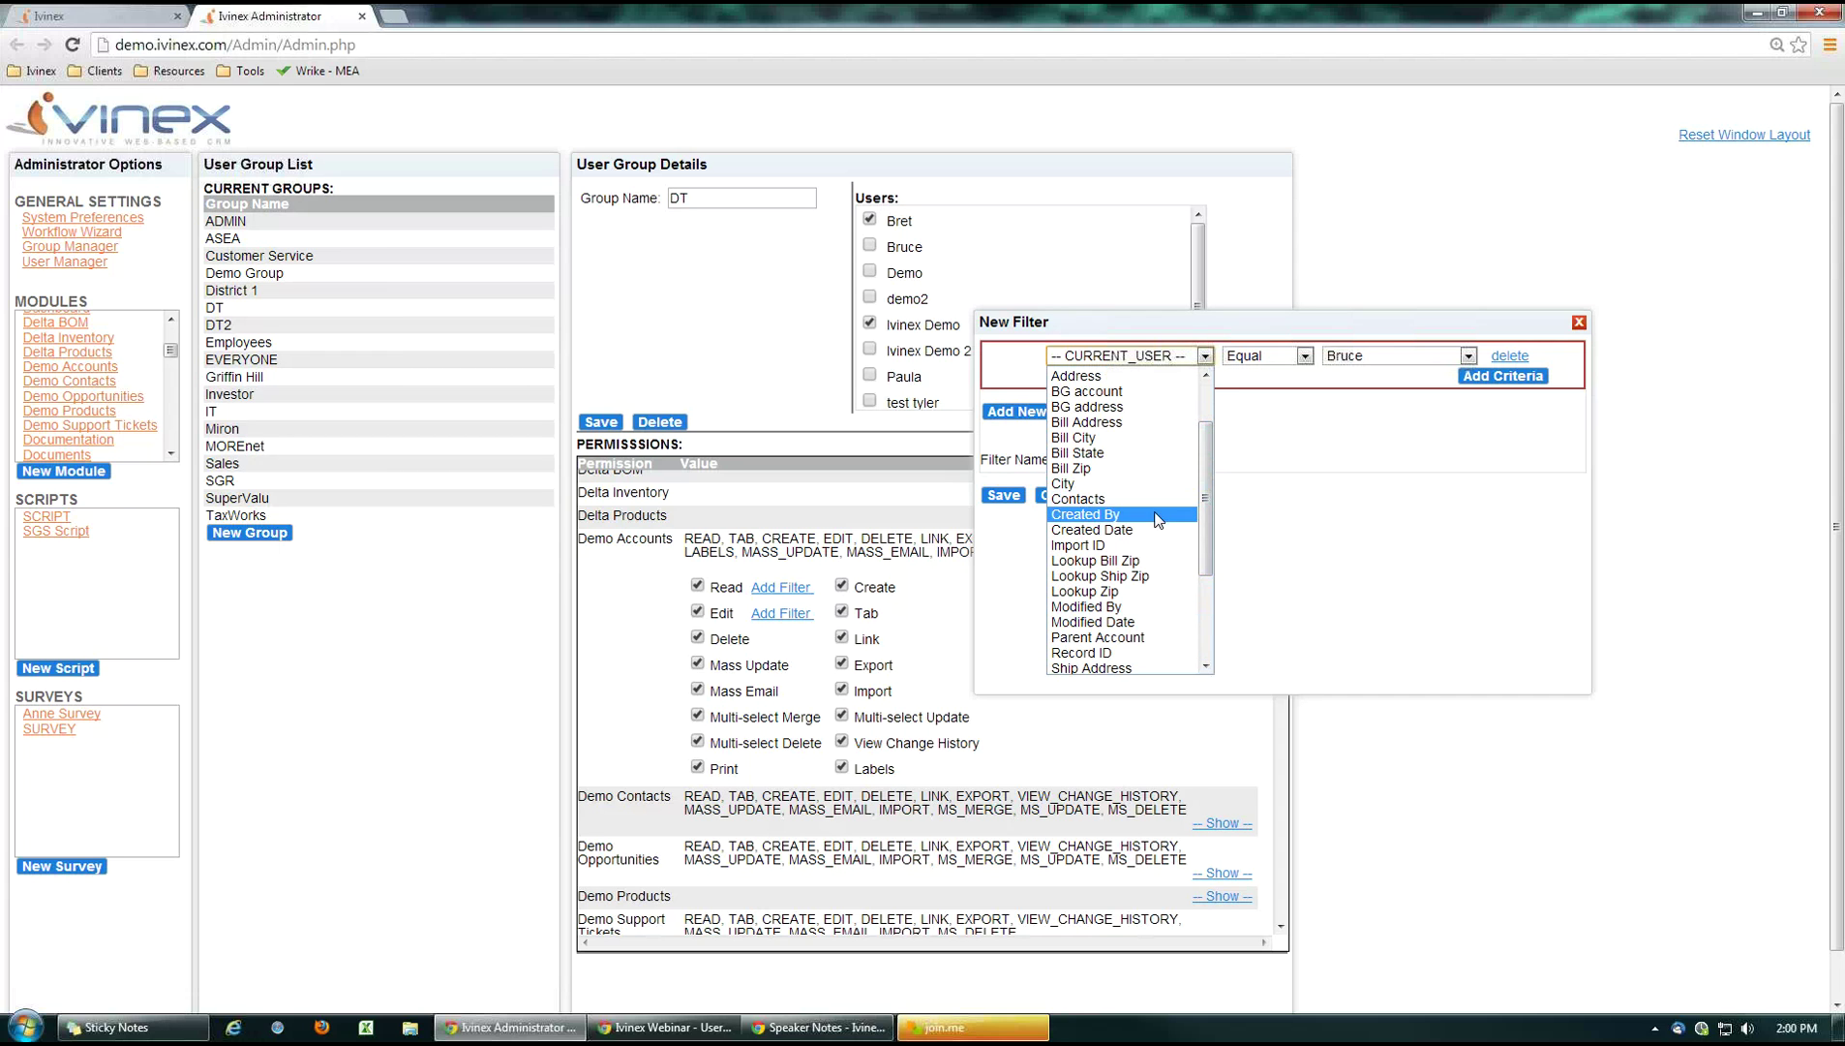
pyautogui.click(1157, 514)
pyautogui.click(1490, 356)
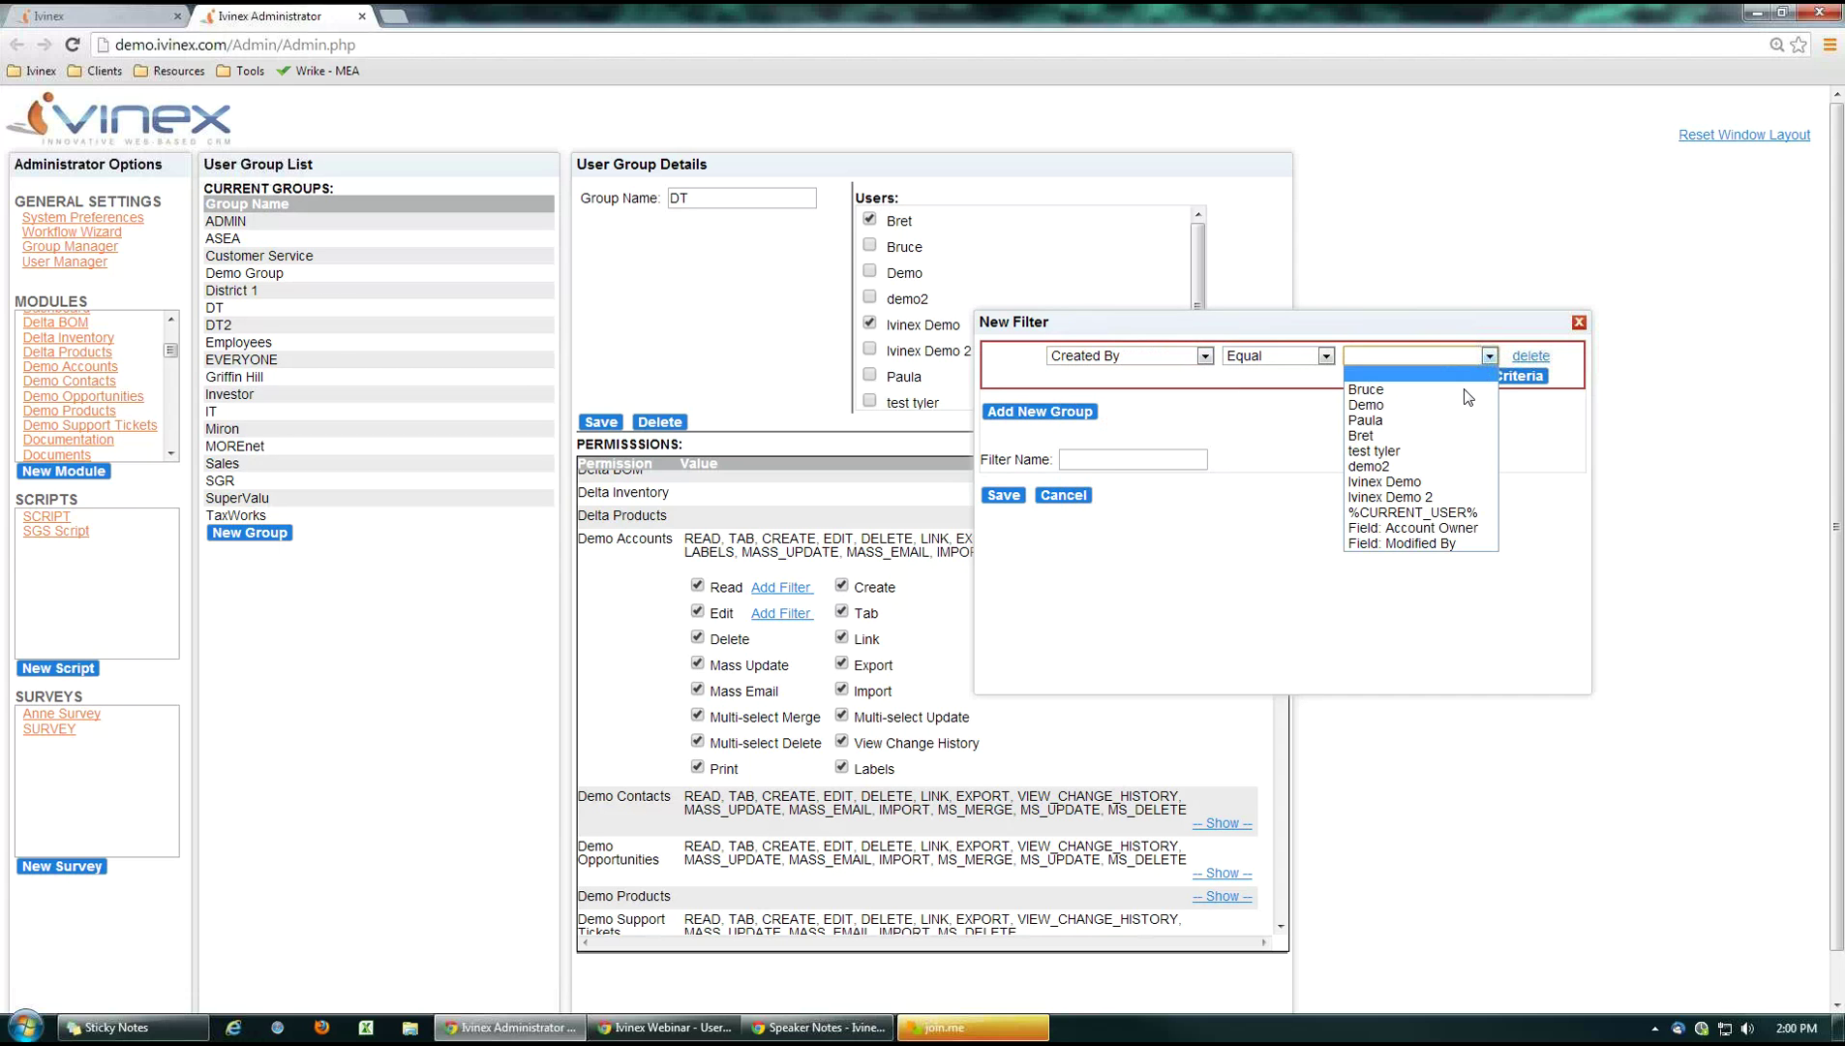
pyautogui.click(1433, 512)
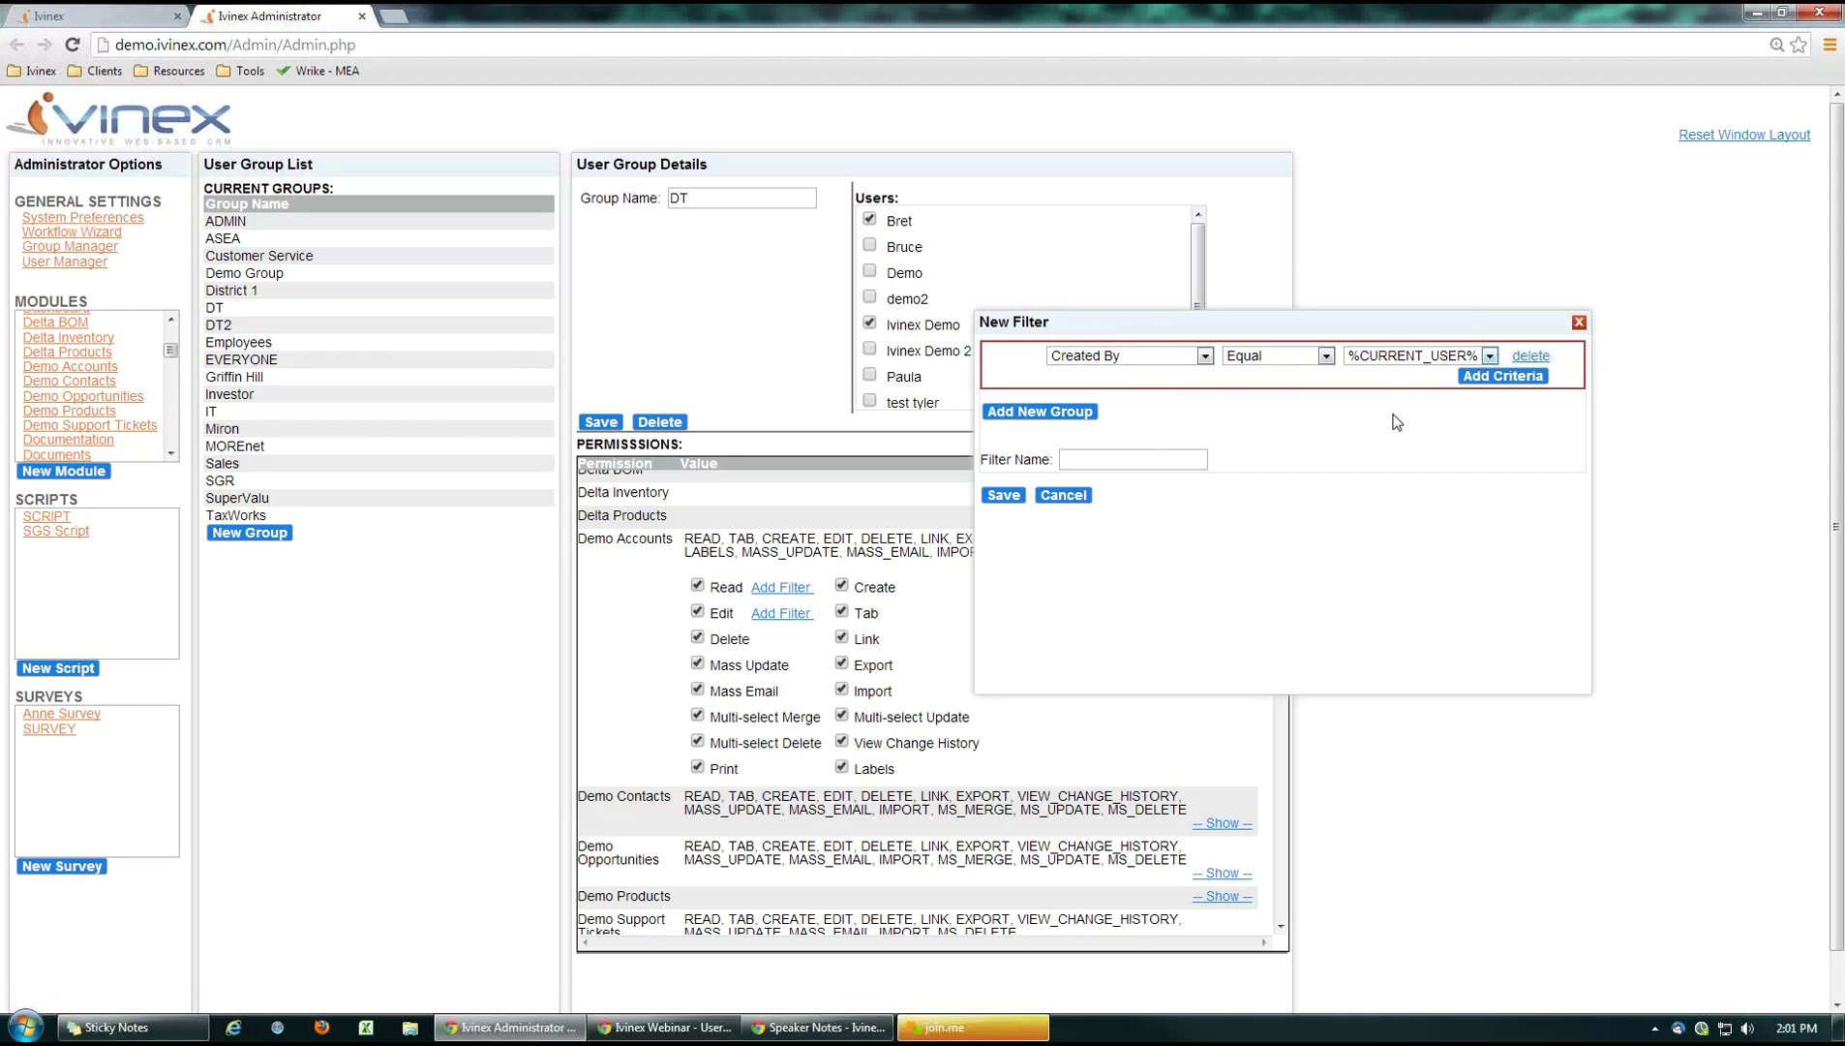
# Change the Read filter's criterion to Account Owner Equal demo2.
pyautogui.click(1205, 356)
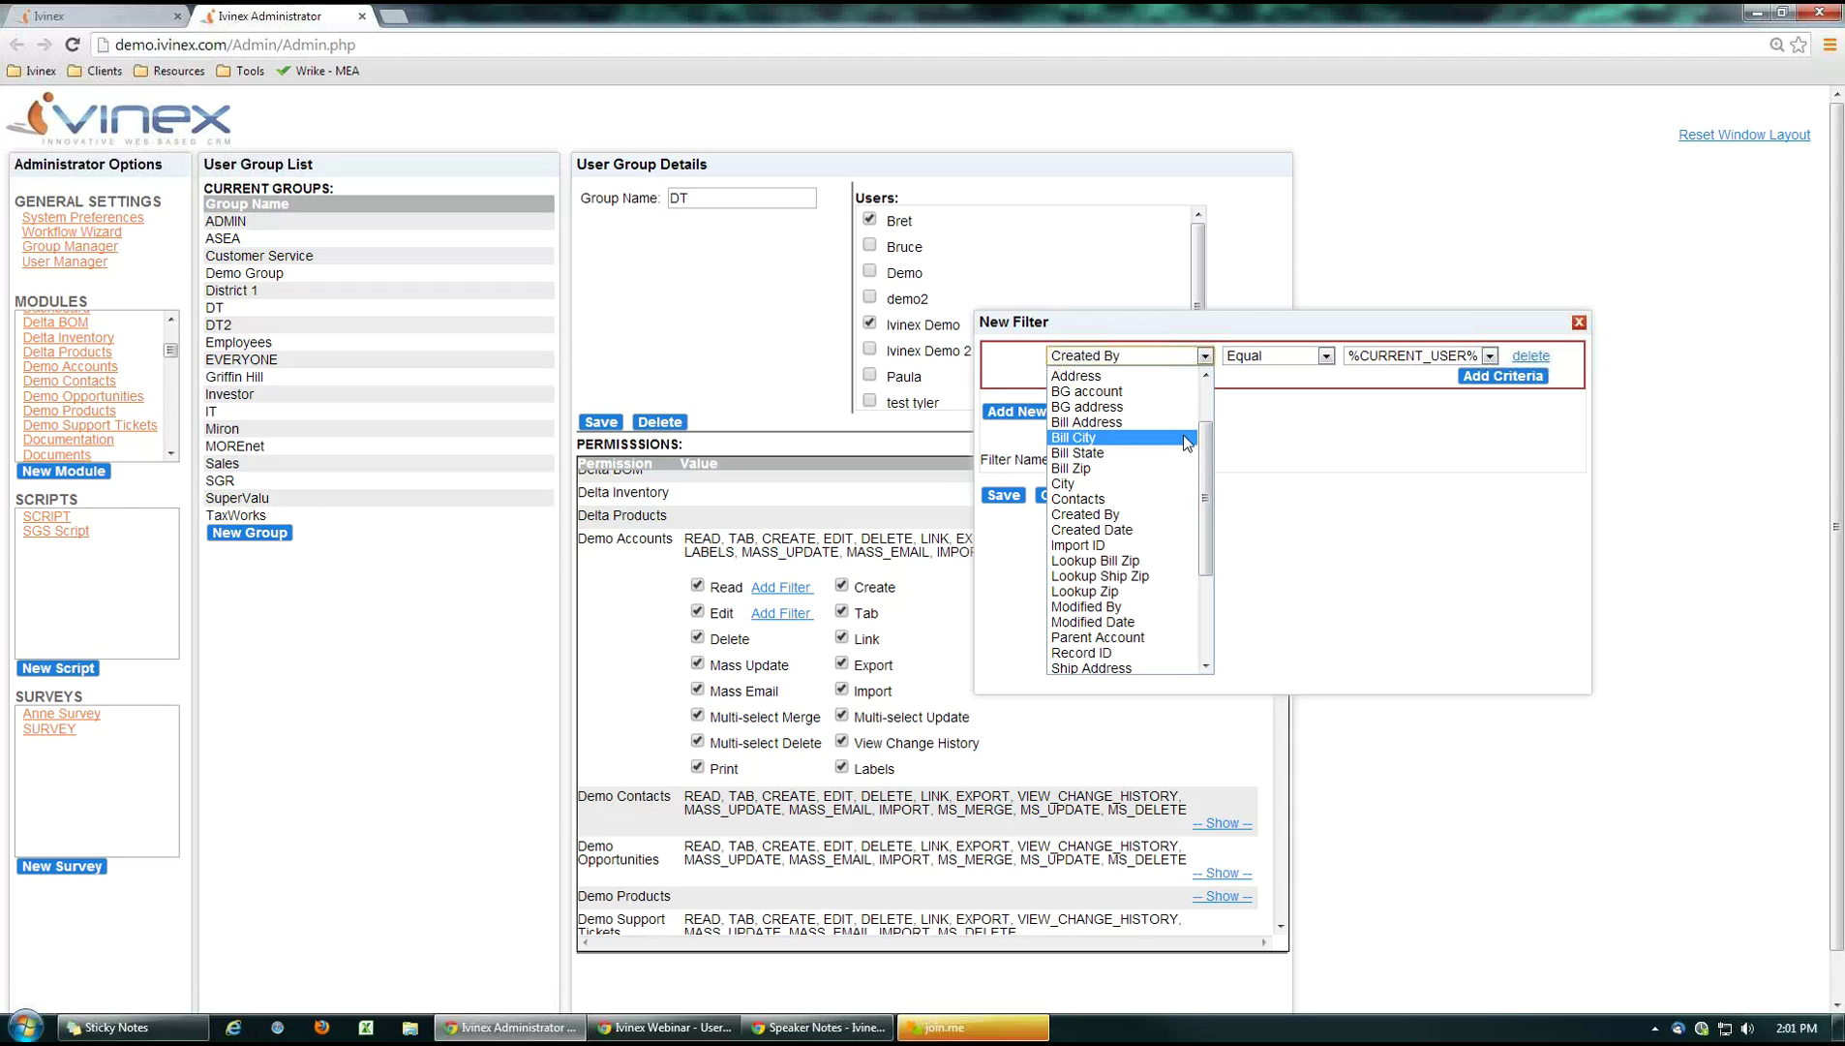
pyautogui.moveTo(1206, 448); pyautogui.dragTo(1206, 466)
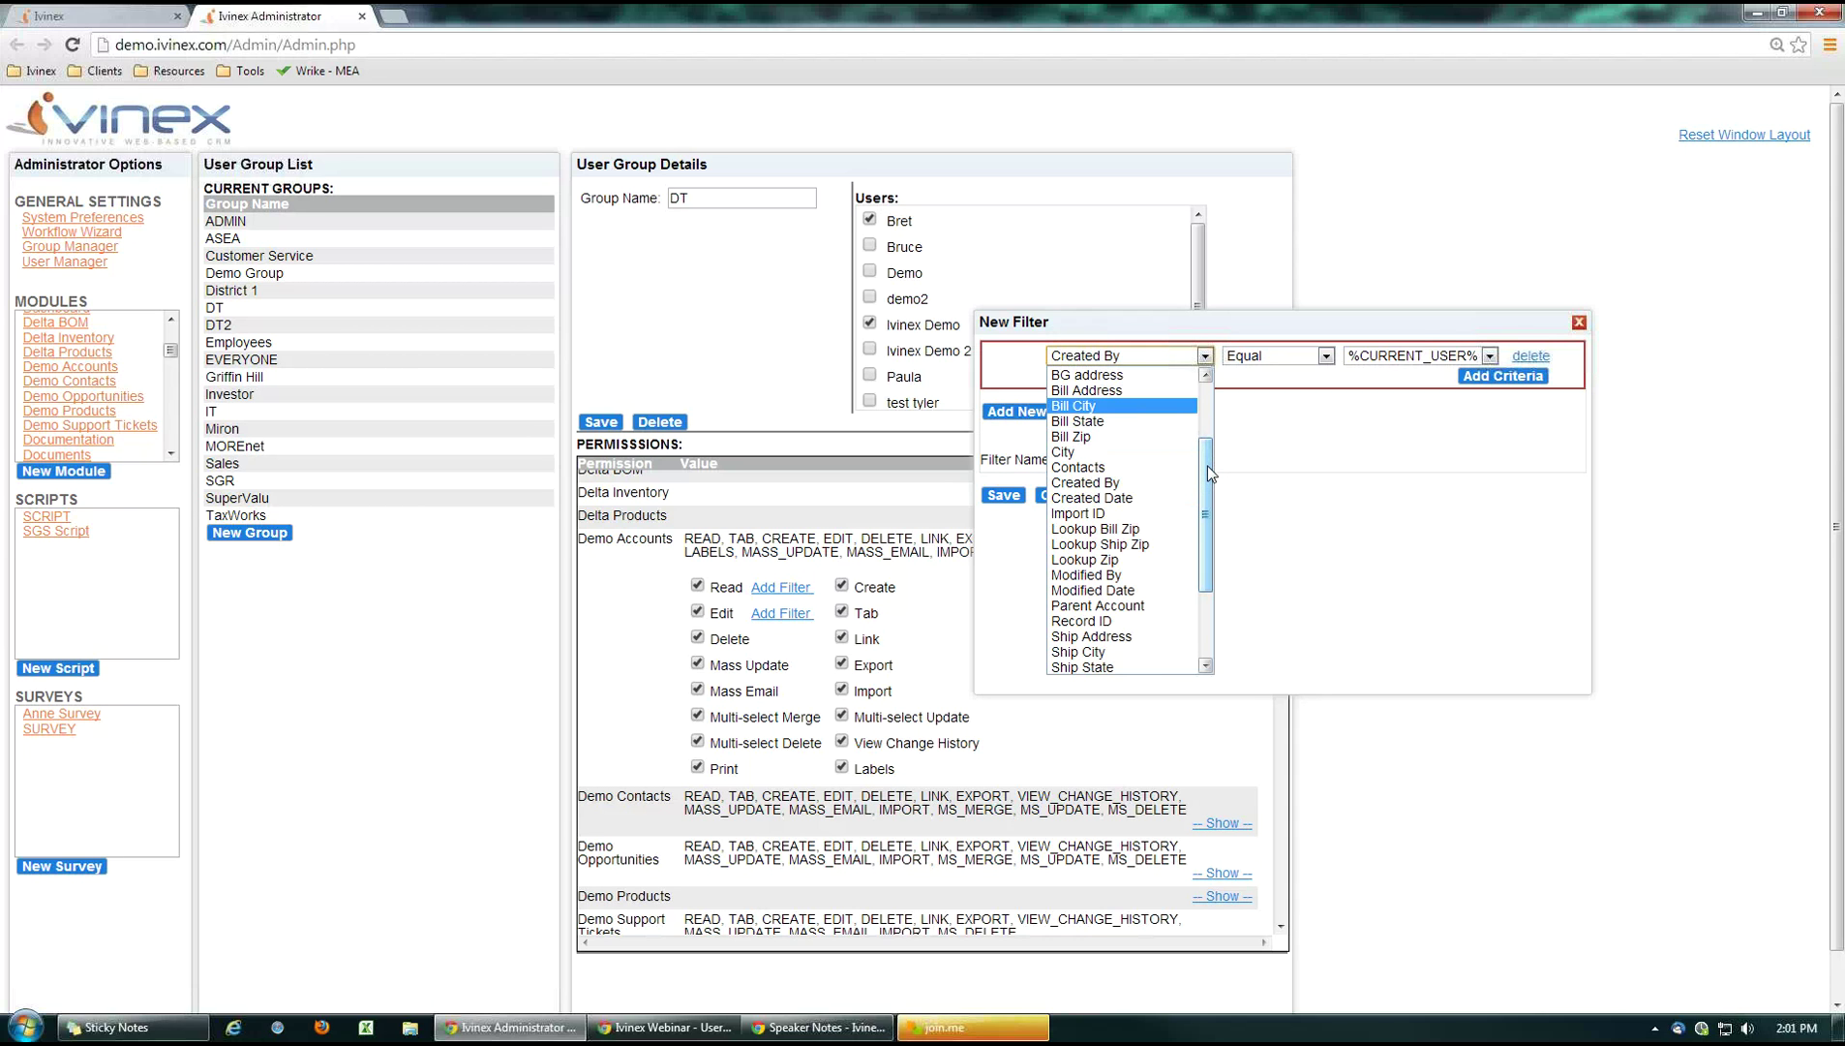
pyautogui.moveTo(1209, 472); pyautogui.dragTo(1200, 406)
pyautogui.click(1104, 405)
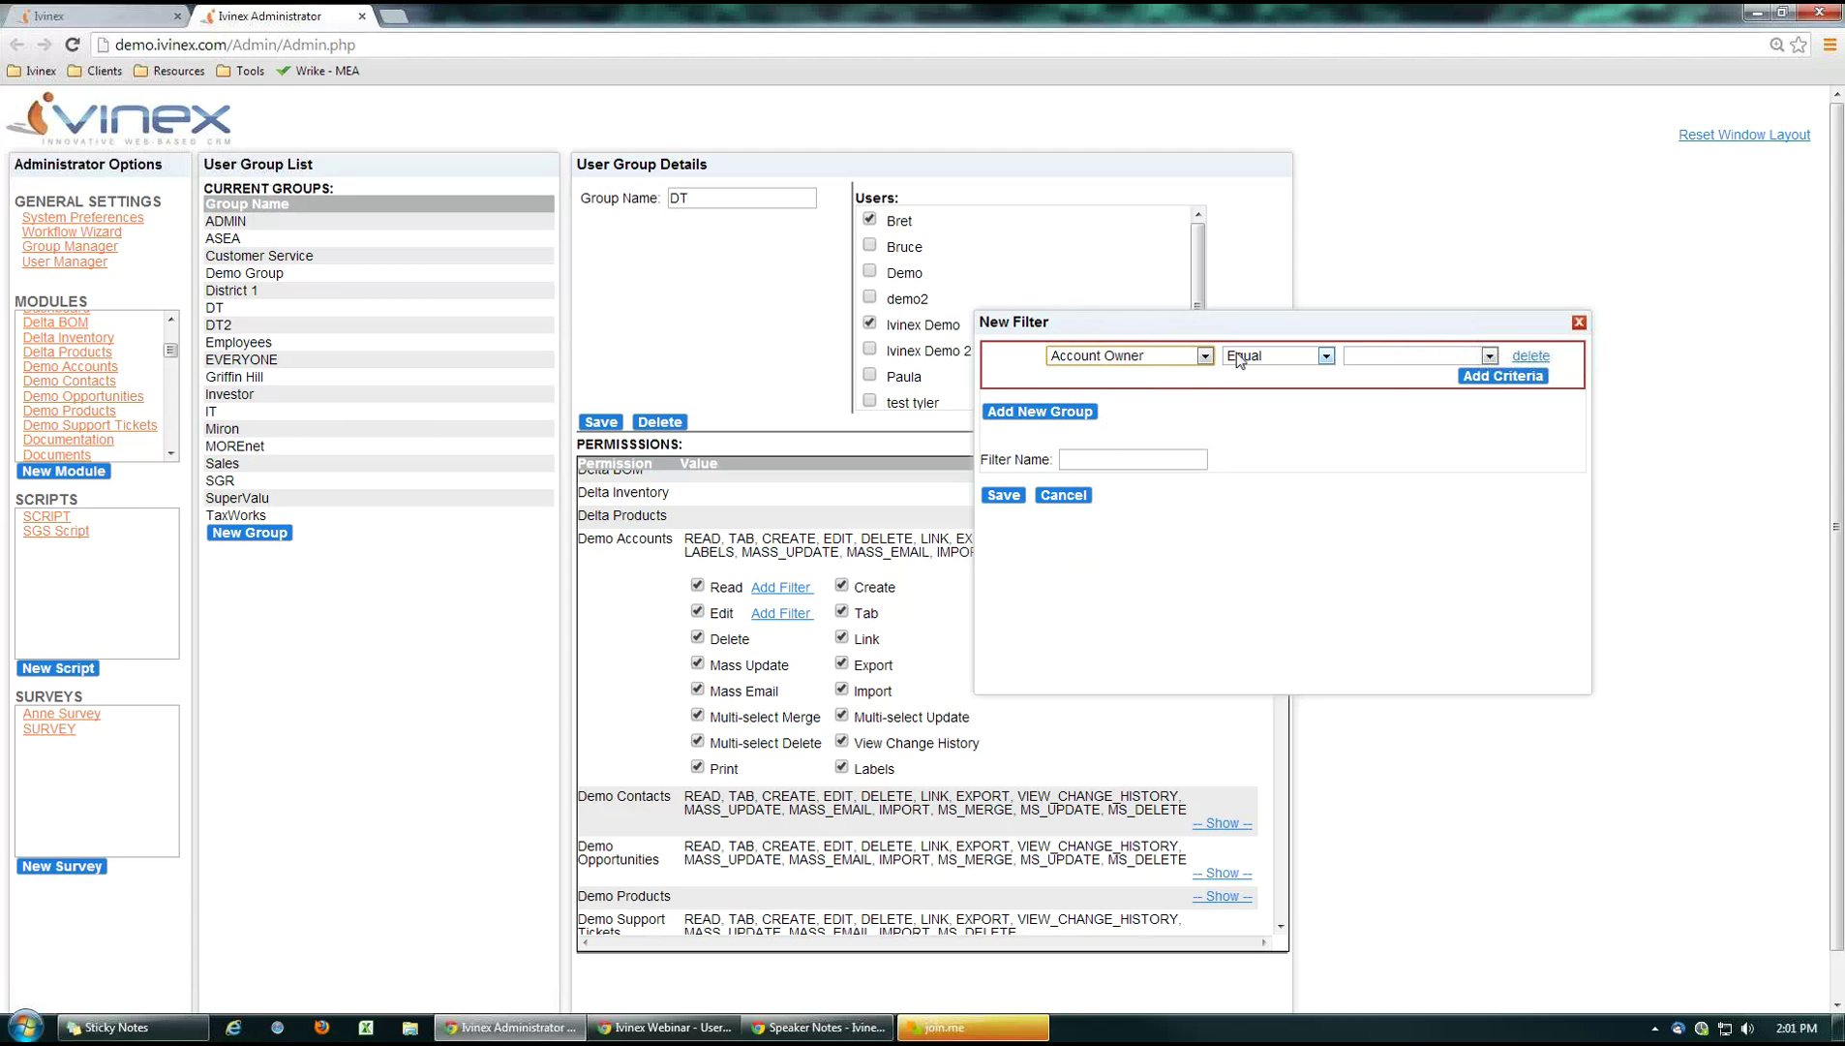
pyautogui.click(1489, 357)
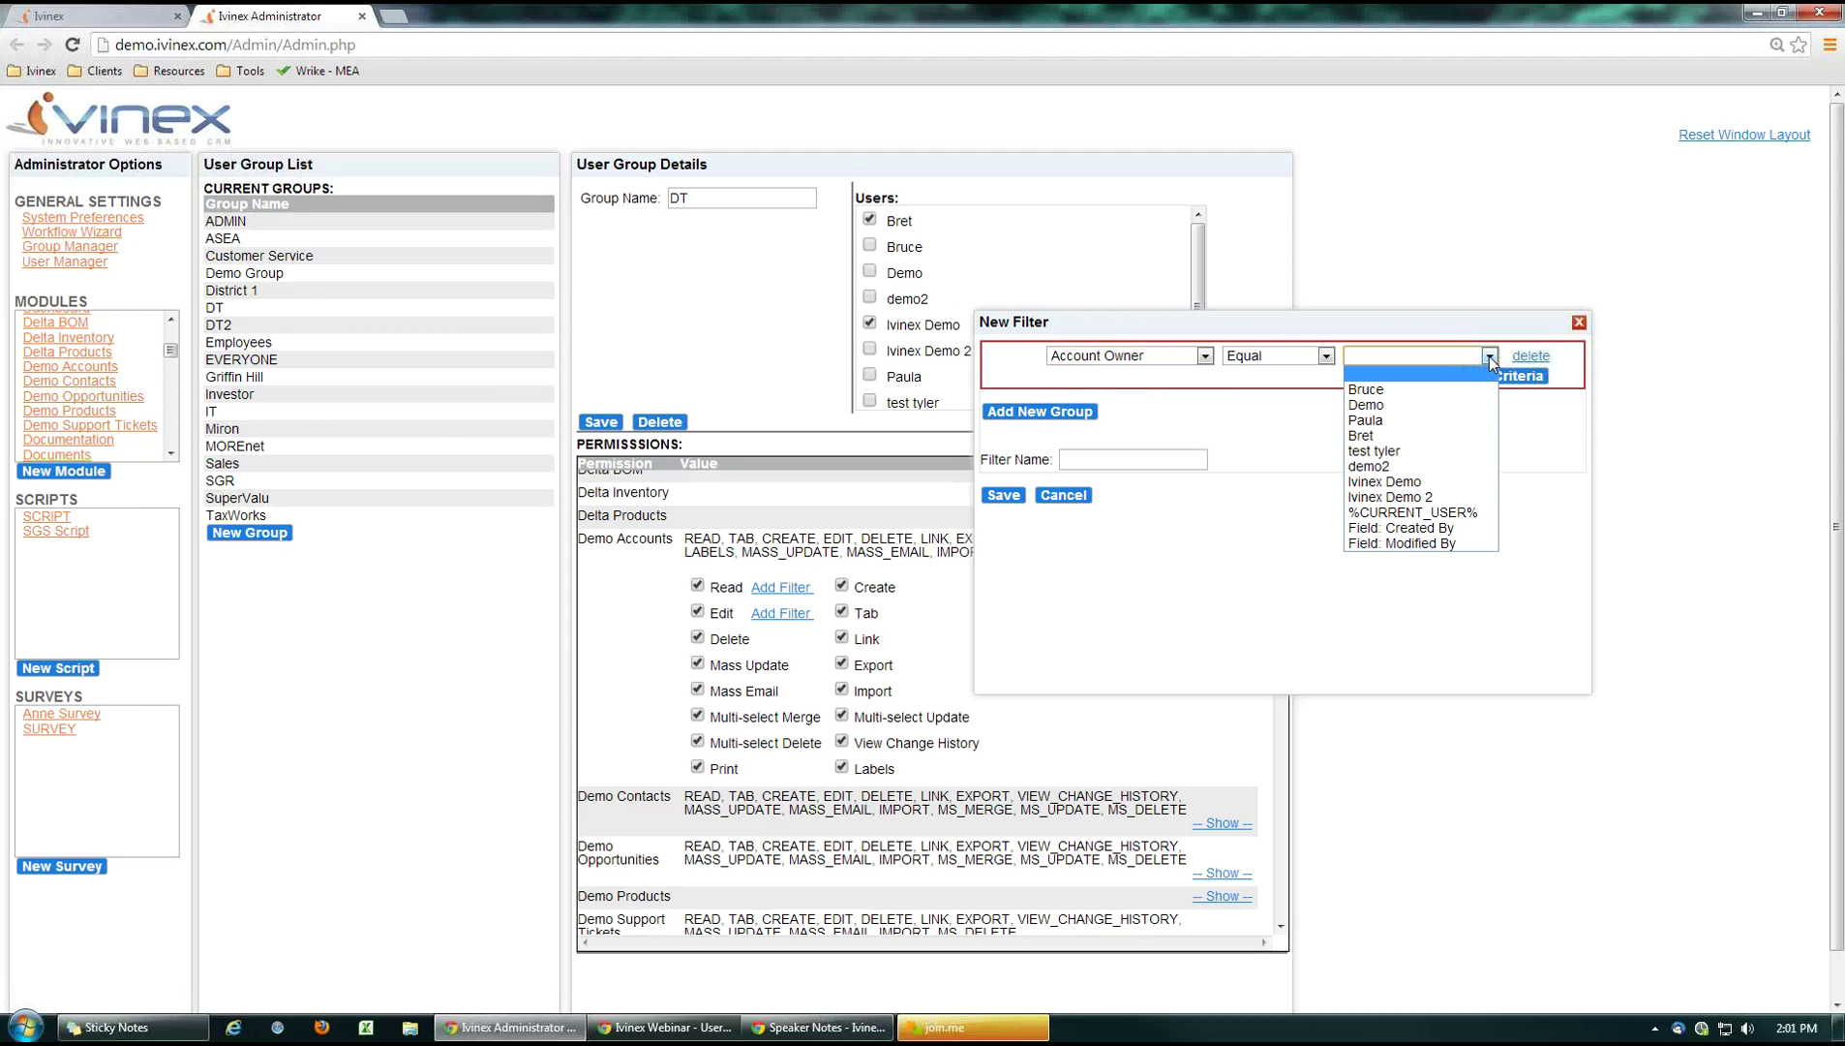
pyautogui.click(1371, 467)
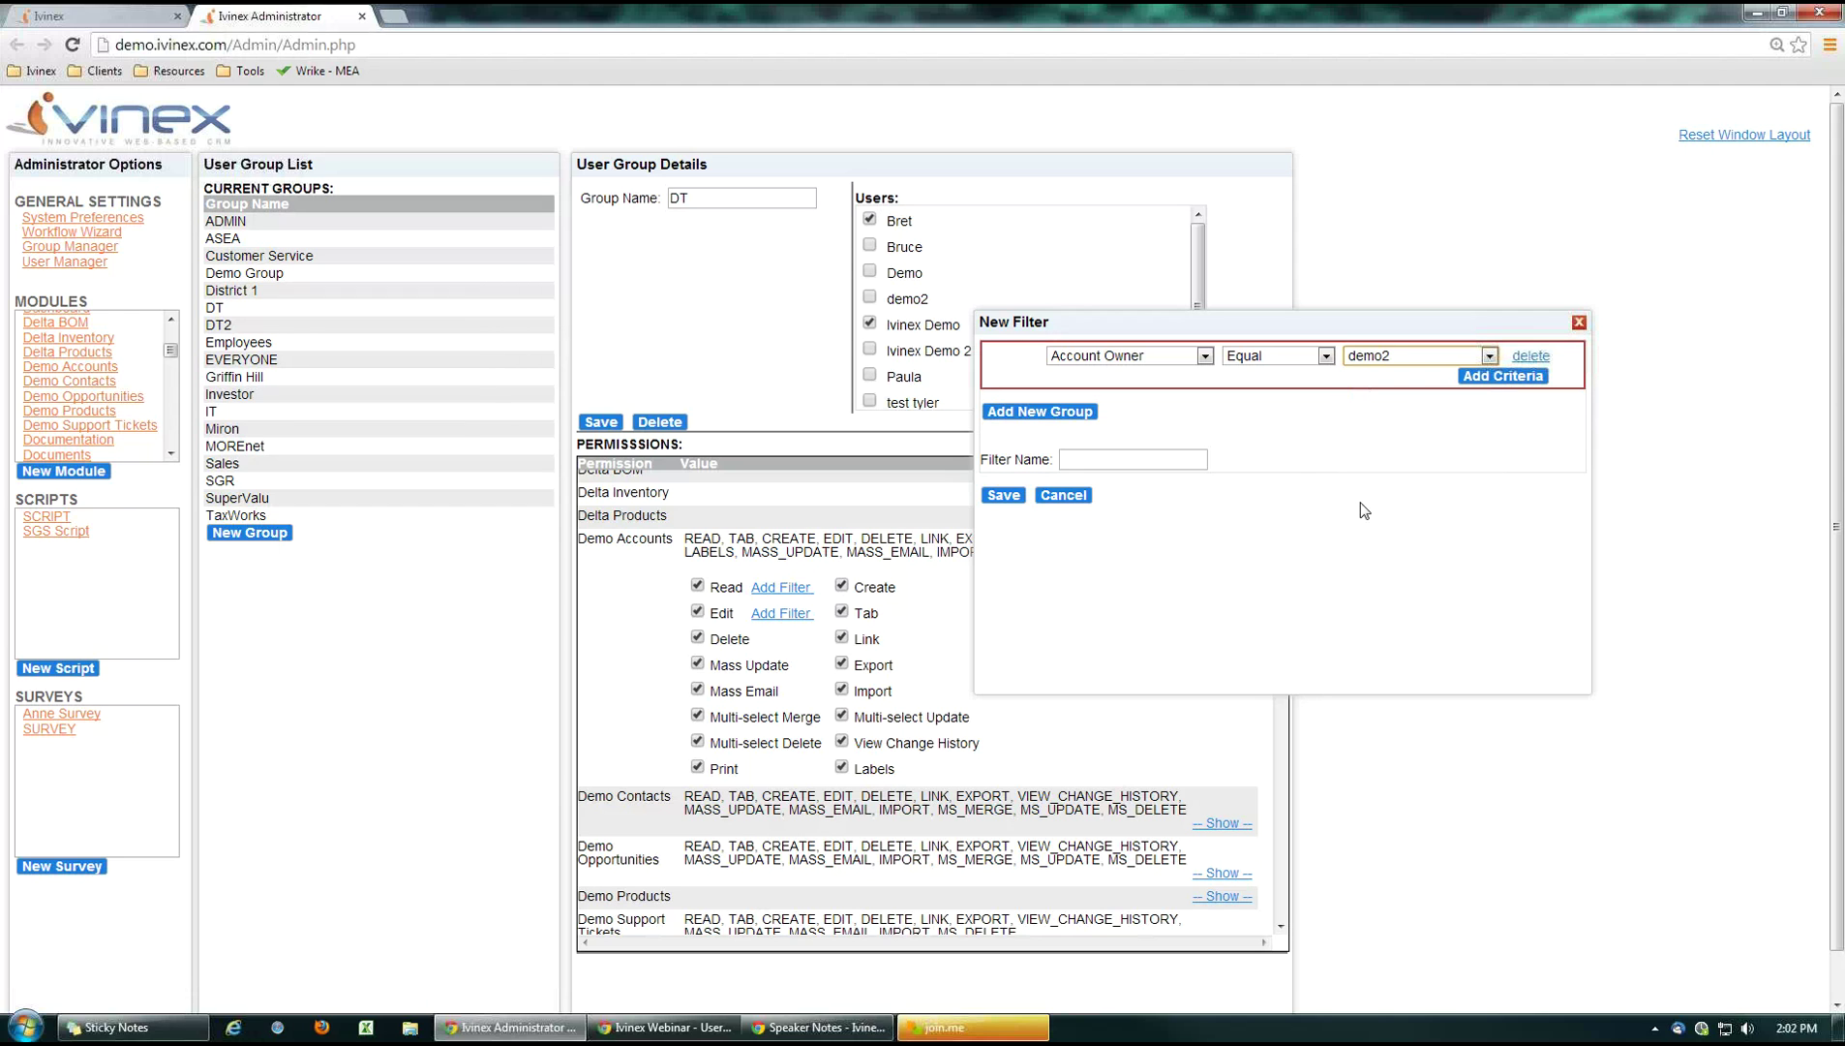
# Close the new filter without saving and open the Sales group's details.
pyautogui.click(1238, 413)
pyautogui.click(1579, 322)
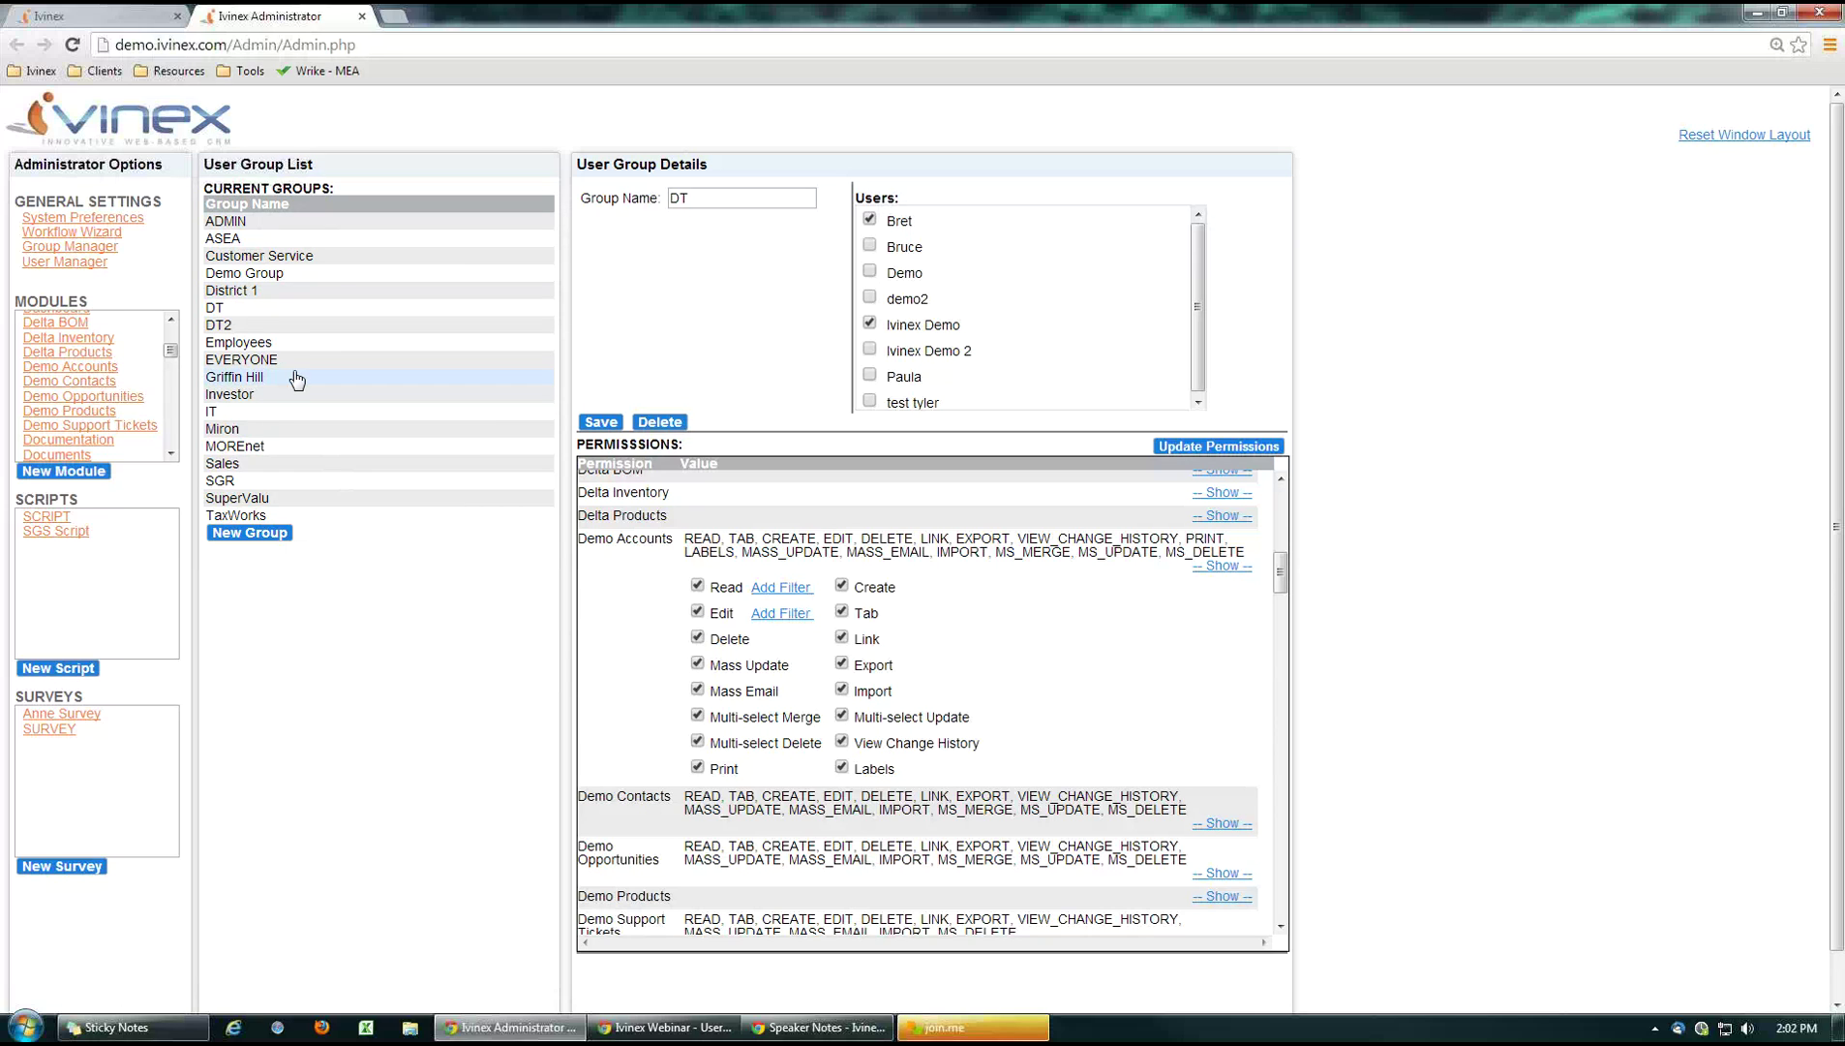
pyautogui.click(247, 471)
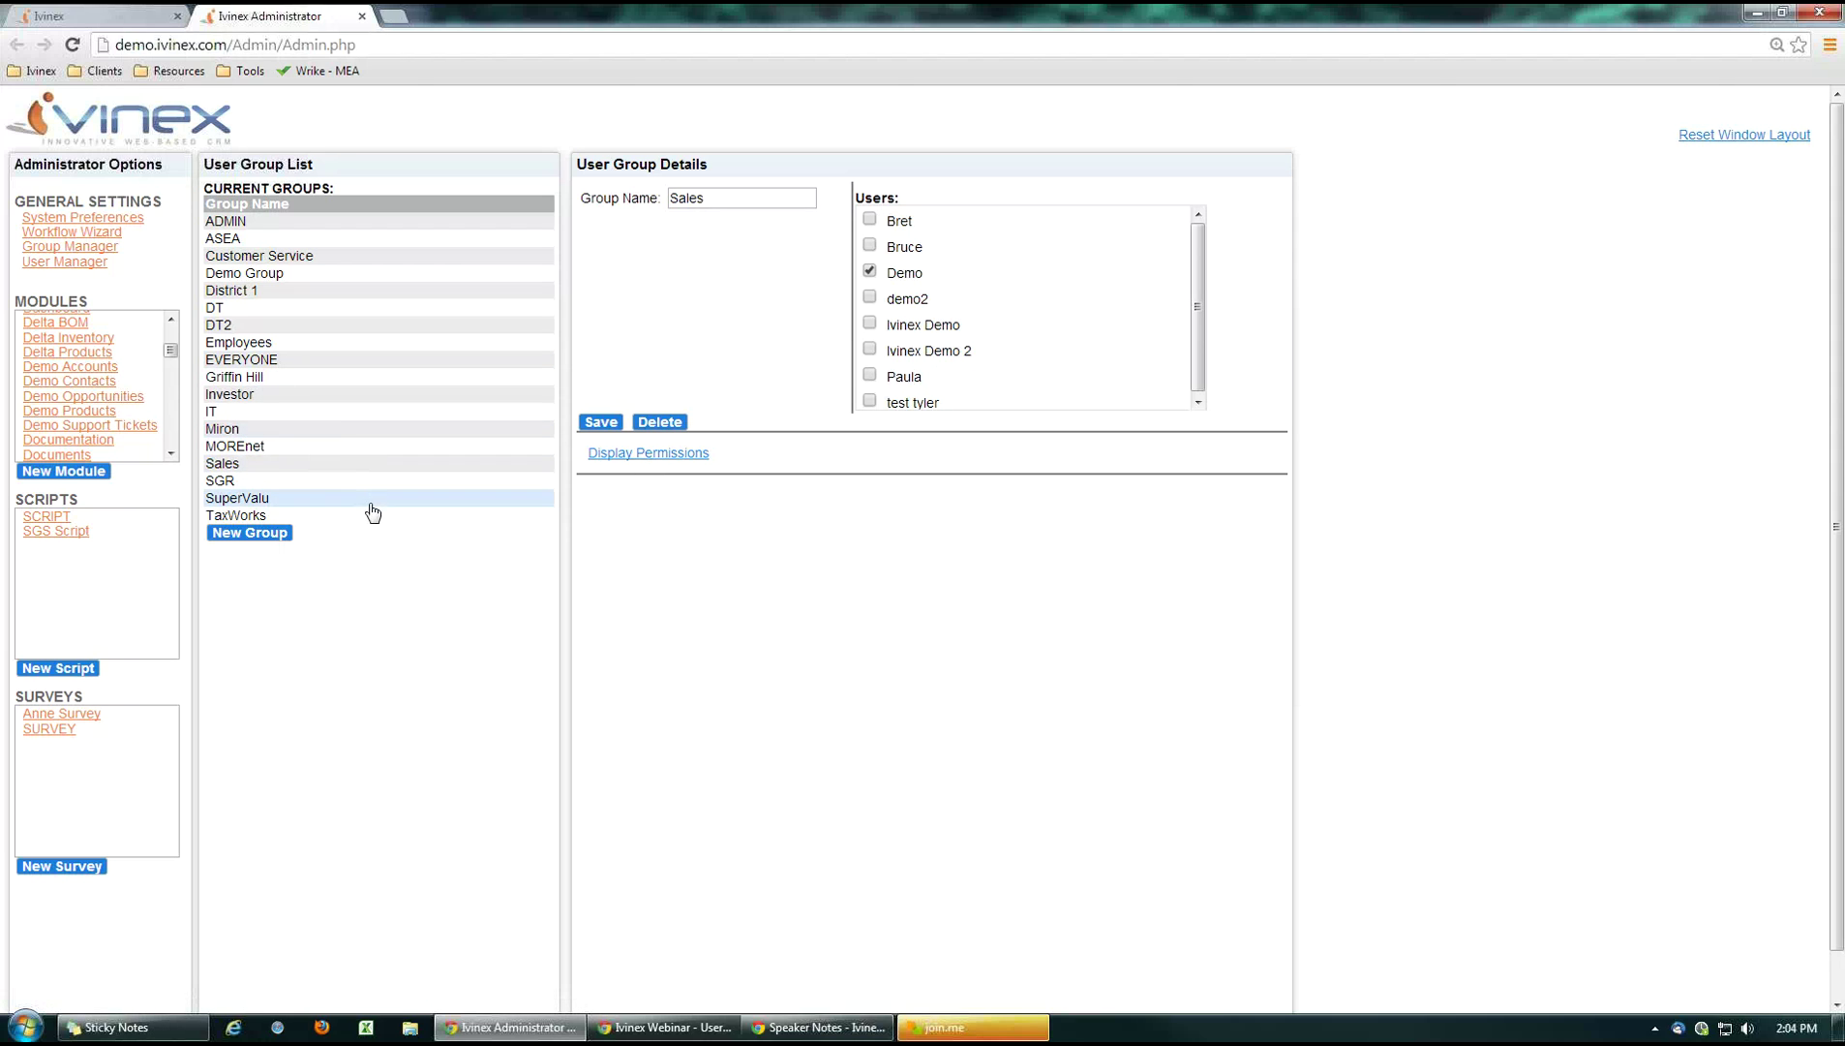
# Open DEMO Simple Report from the Demo reports folder, review its View and Edit permissions, and close it without saving.
pyautogui.click(122, 19)
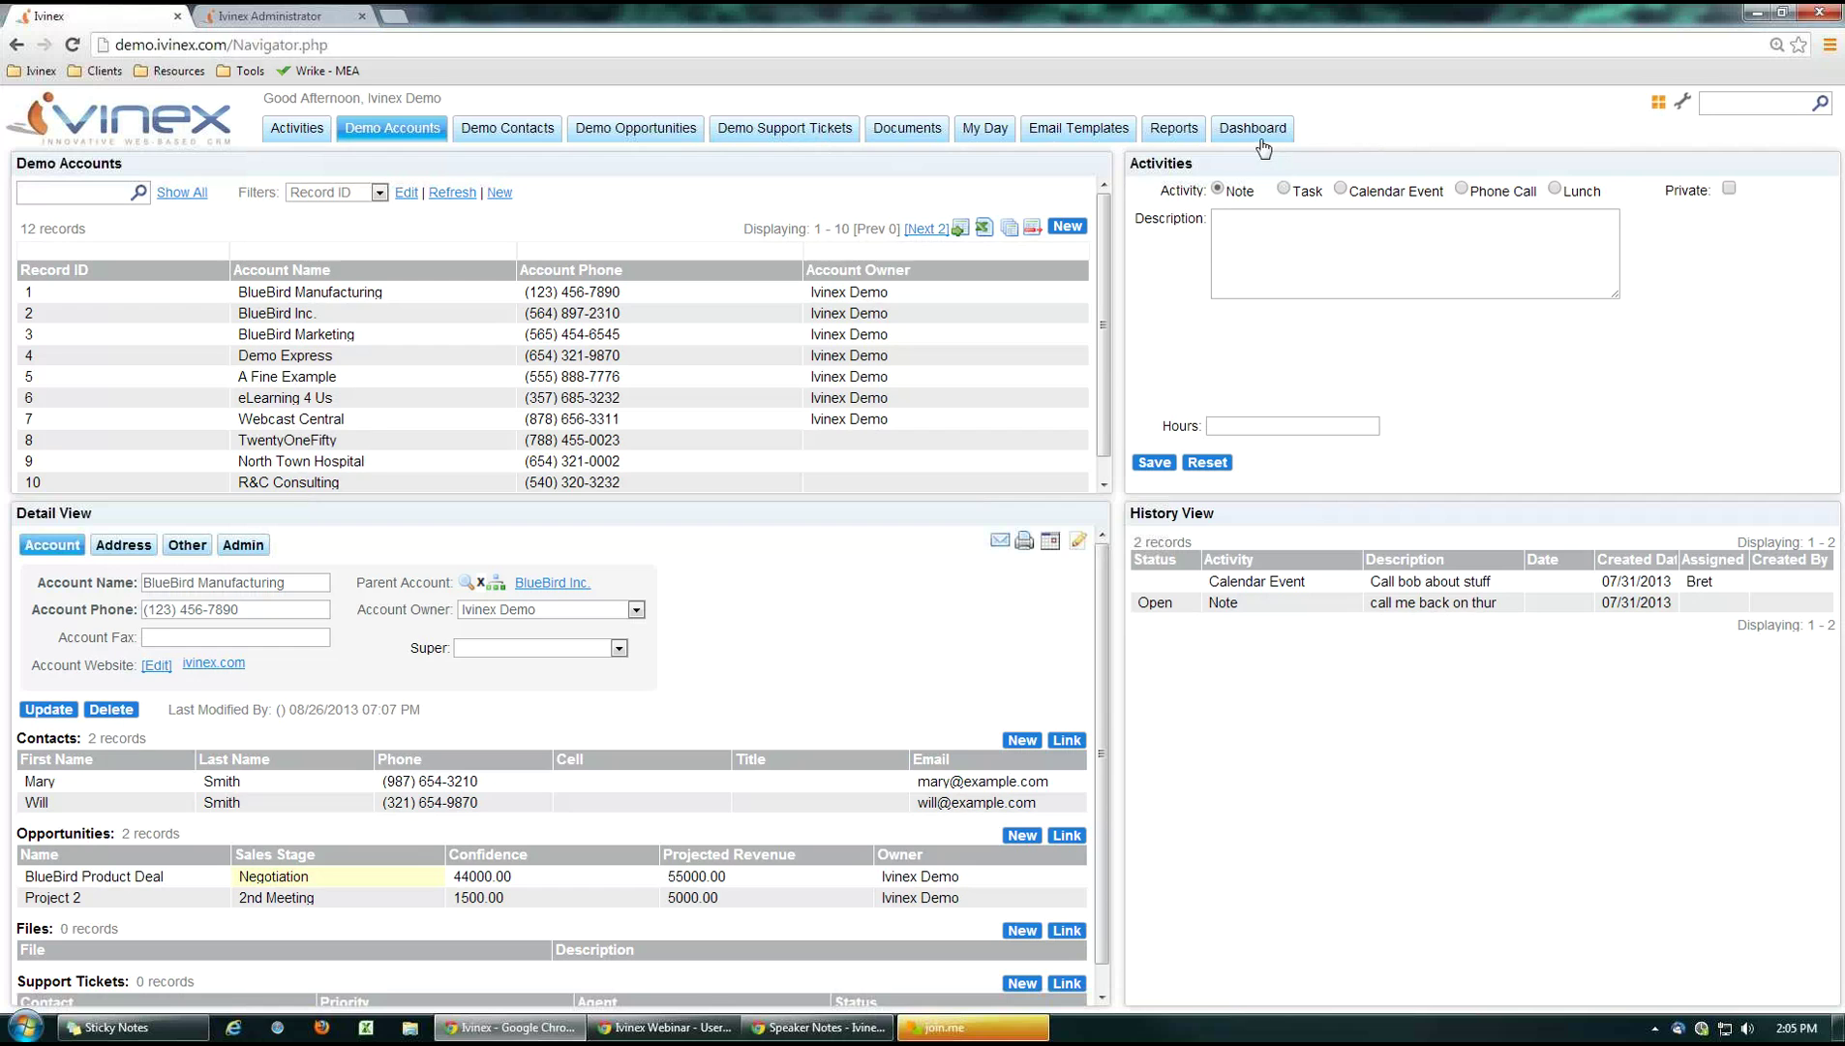
pyautogui.click(1173, 128)
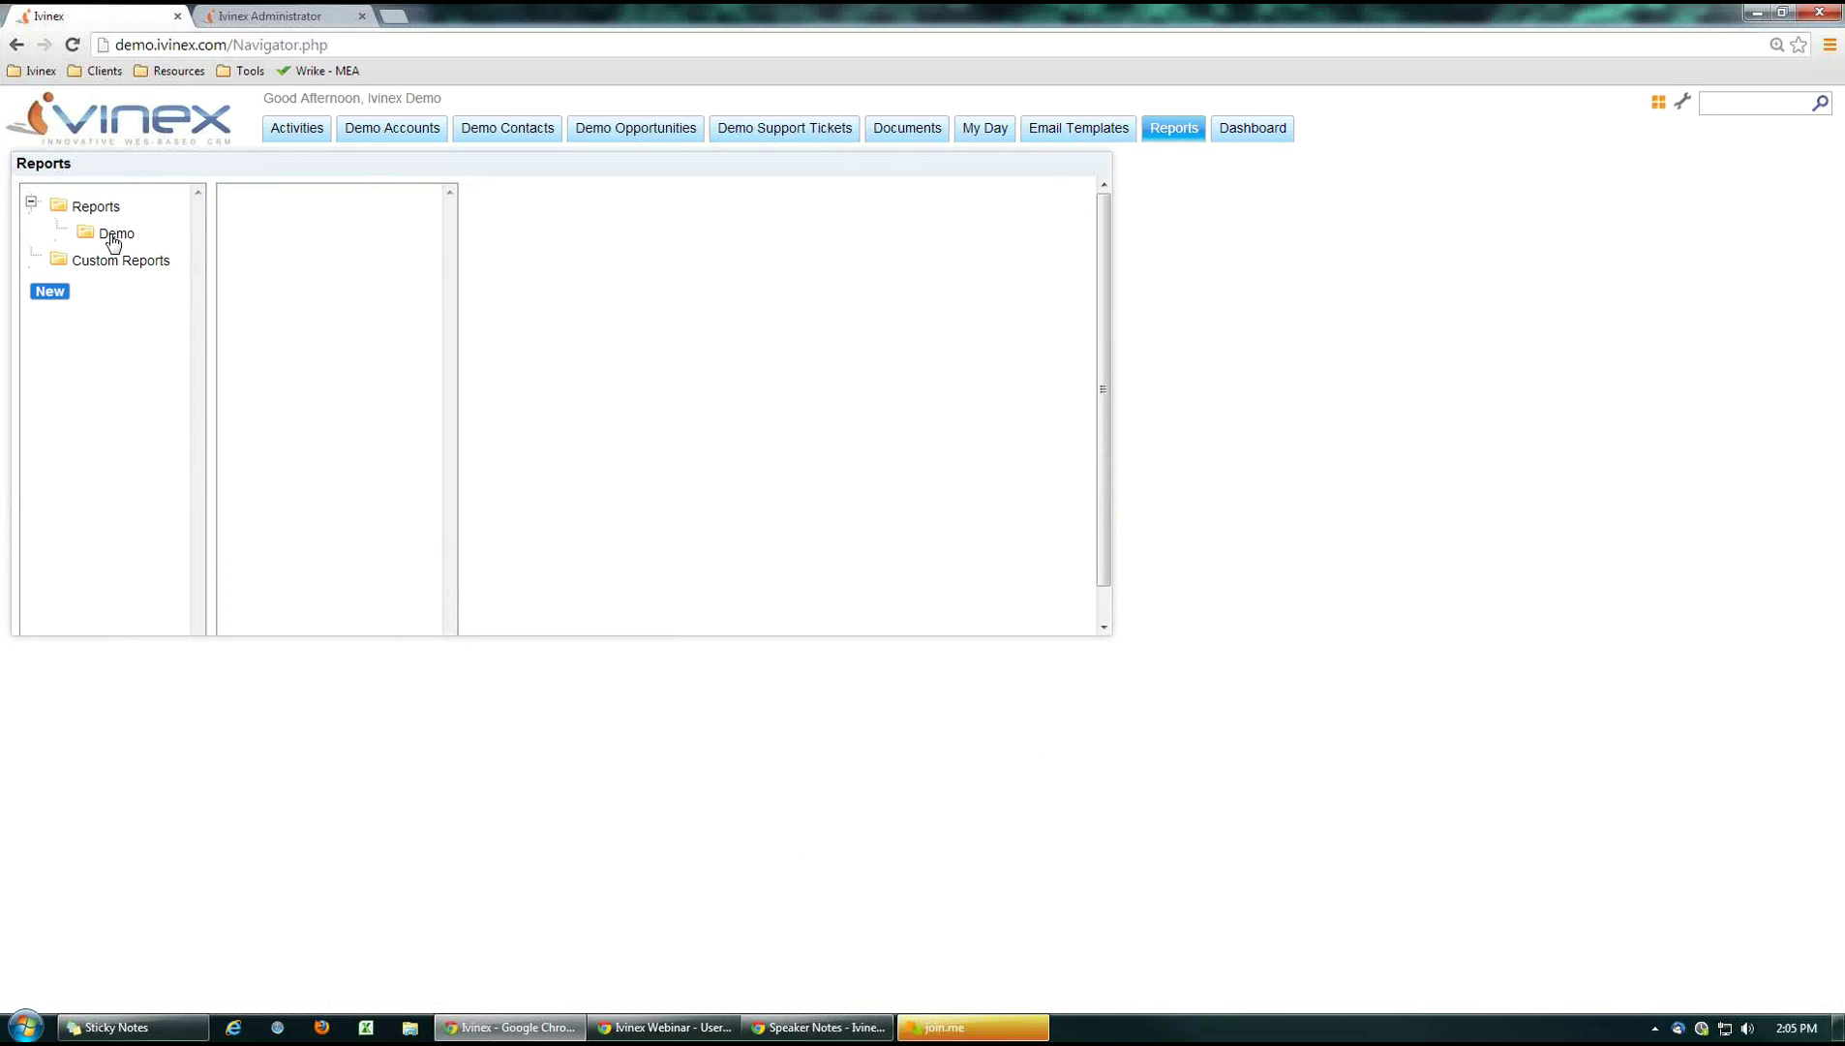
pyautogui.click(113, 235)
pyautogui.click(310, 196)
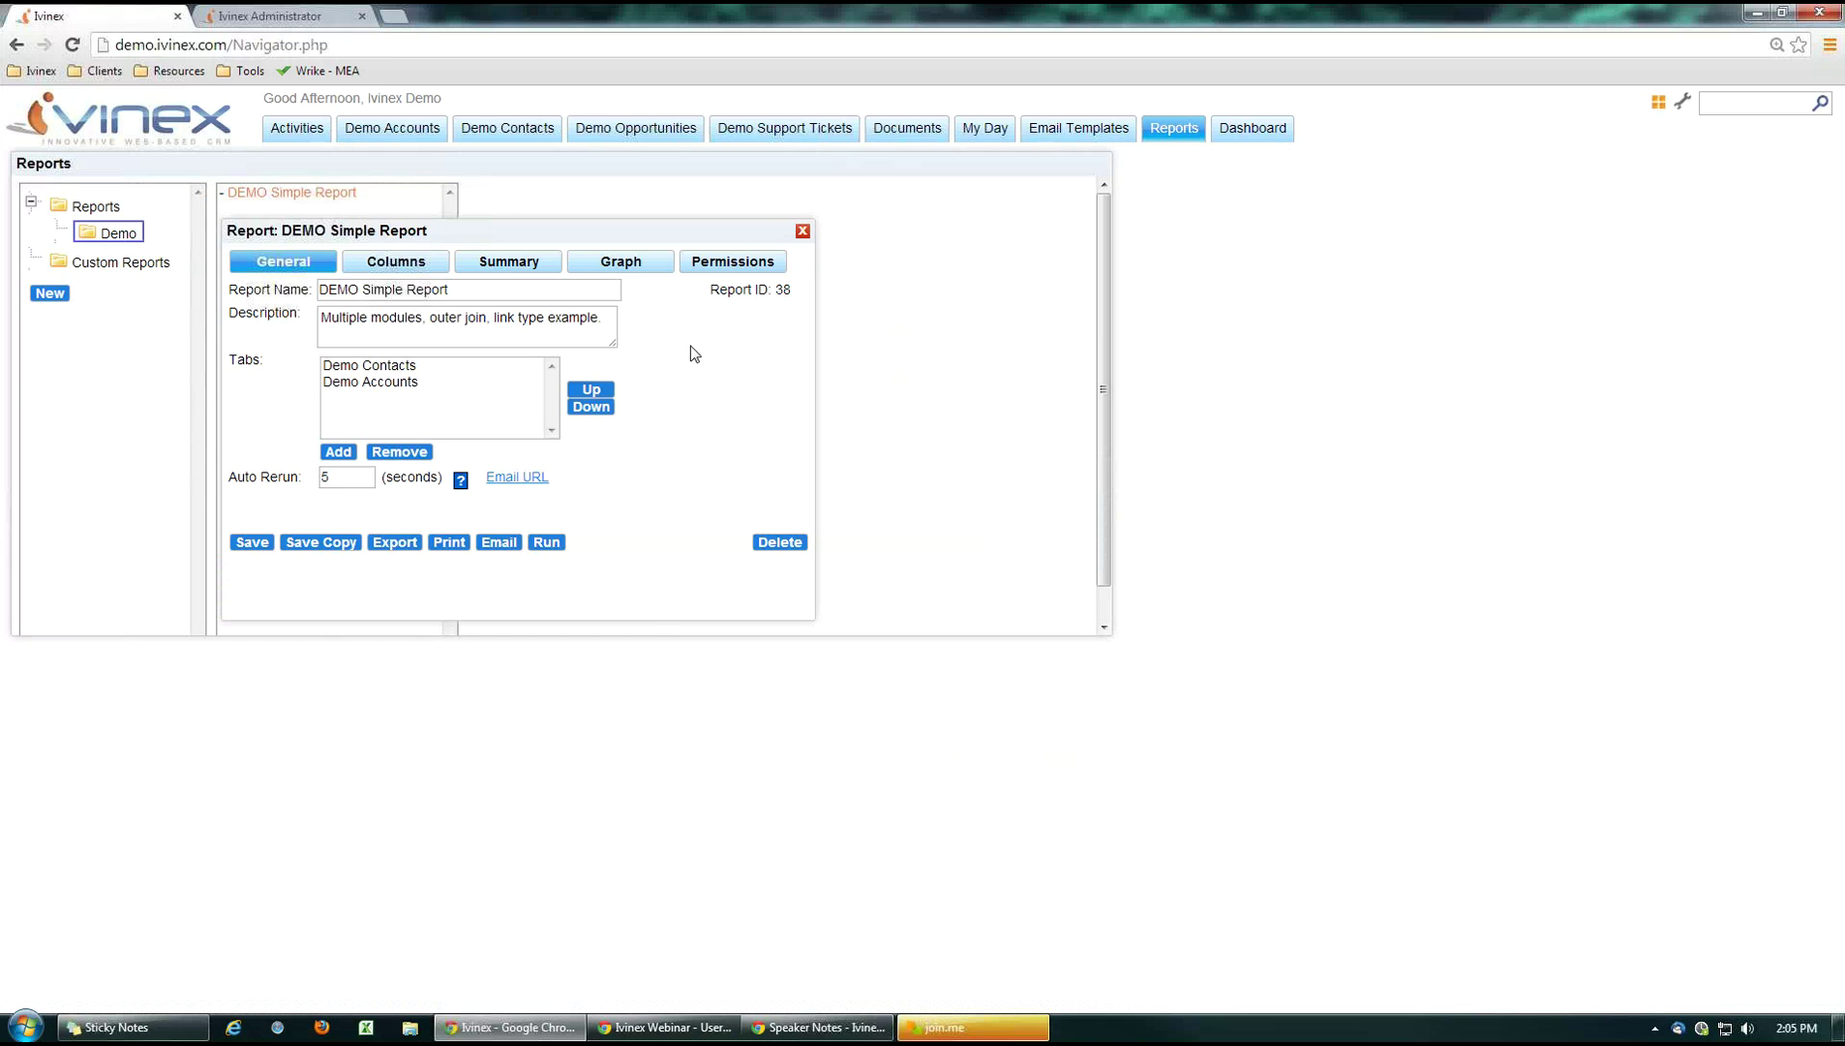
pyautogui.click(723, 269)
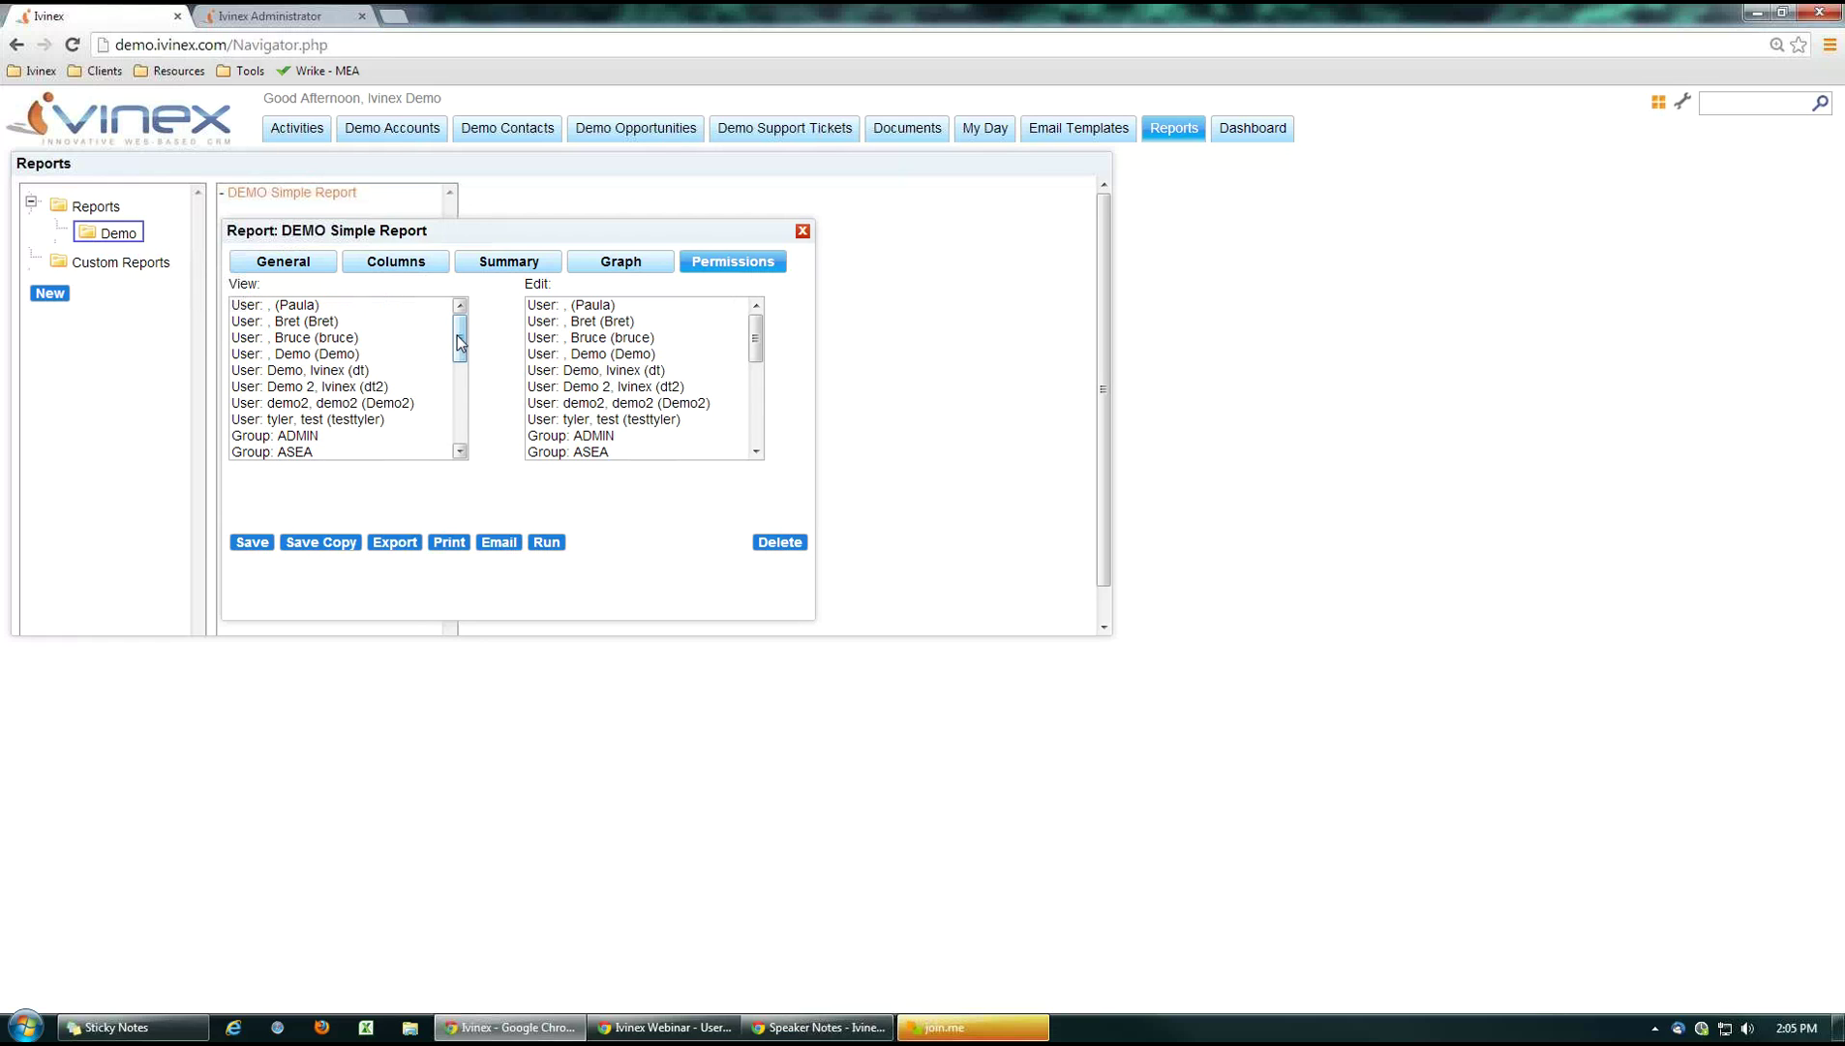
pyautogui.moveTo(459, 343); pyautogui.dragTo(469, 397)
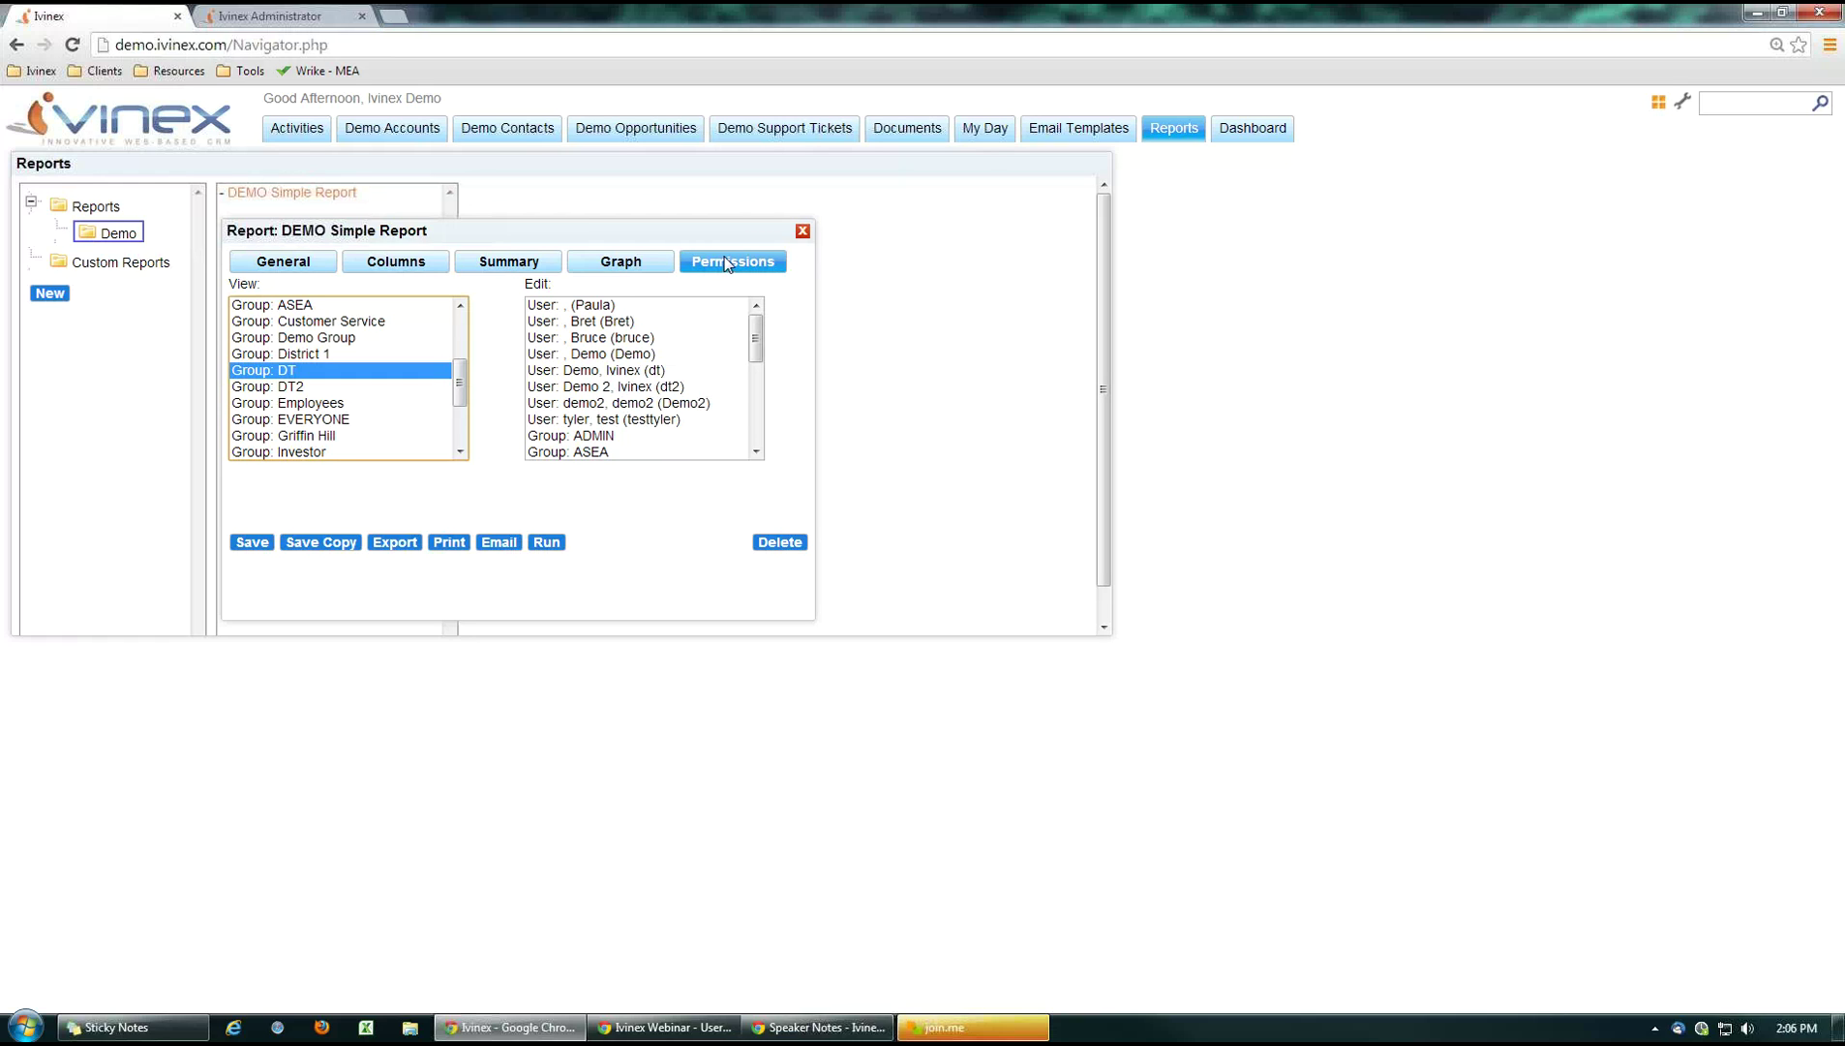
pyautogui.click(675, 269)
pyautogui.click(802, 231)
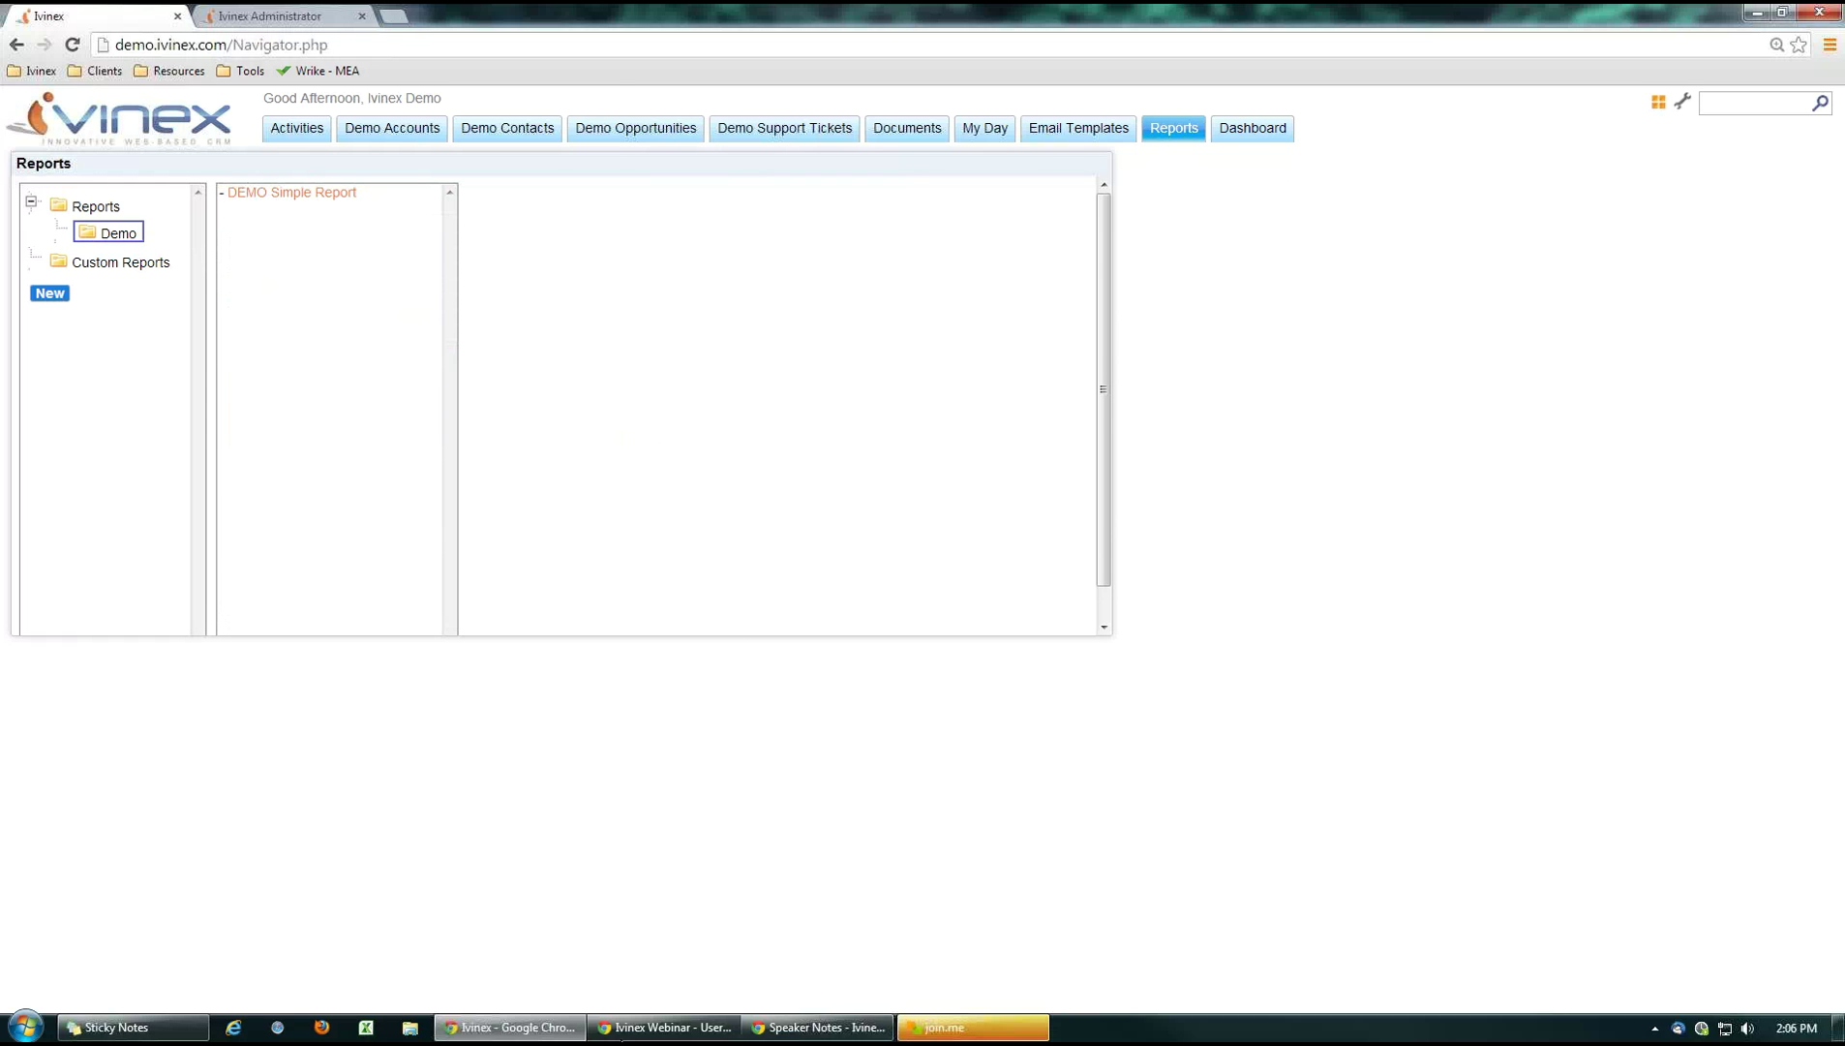
pyautogui.click(666, 1027)
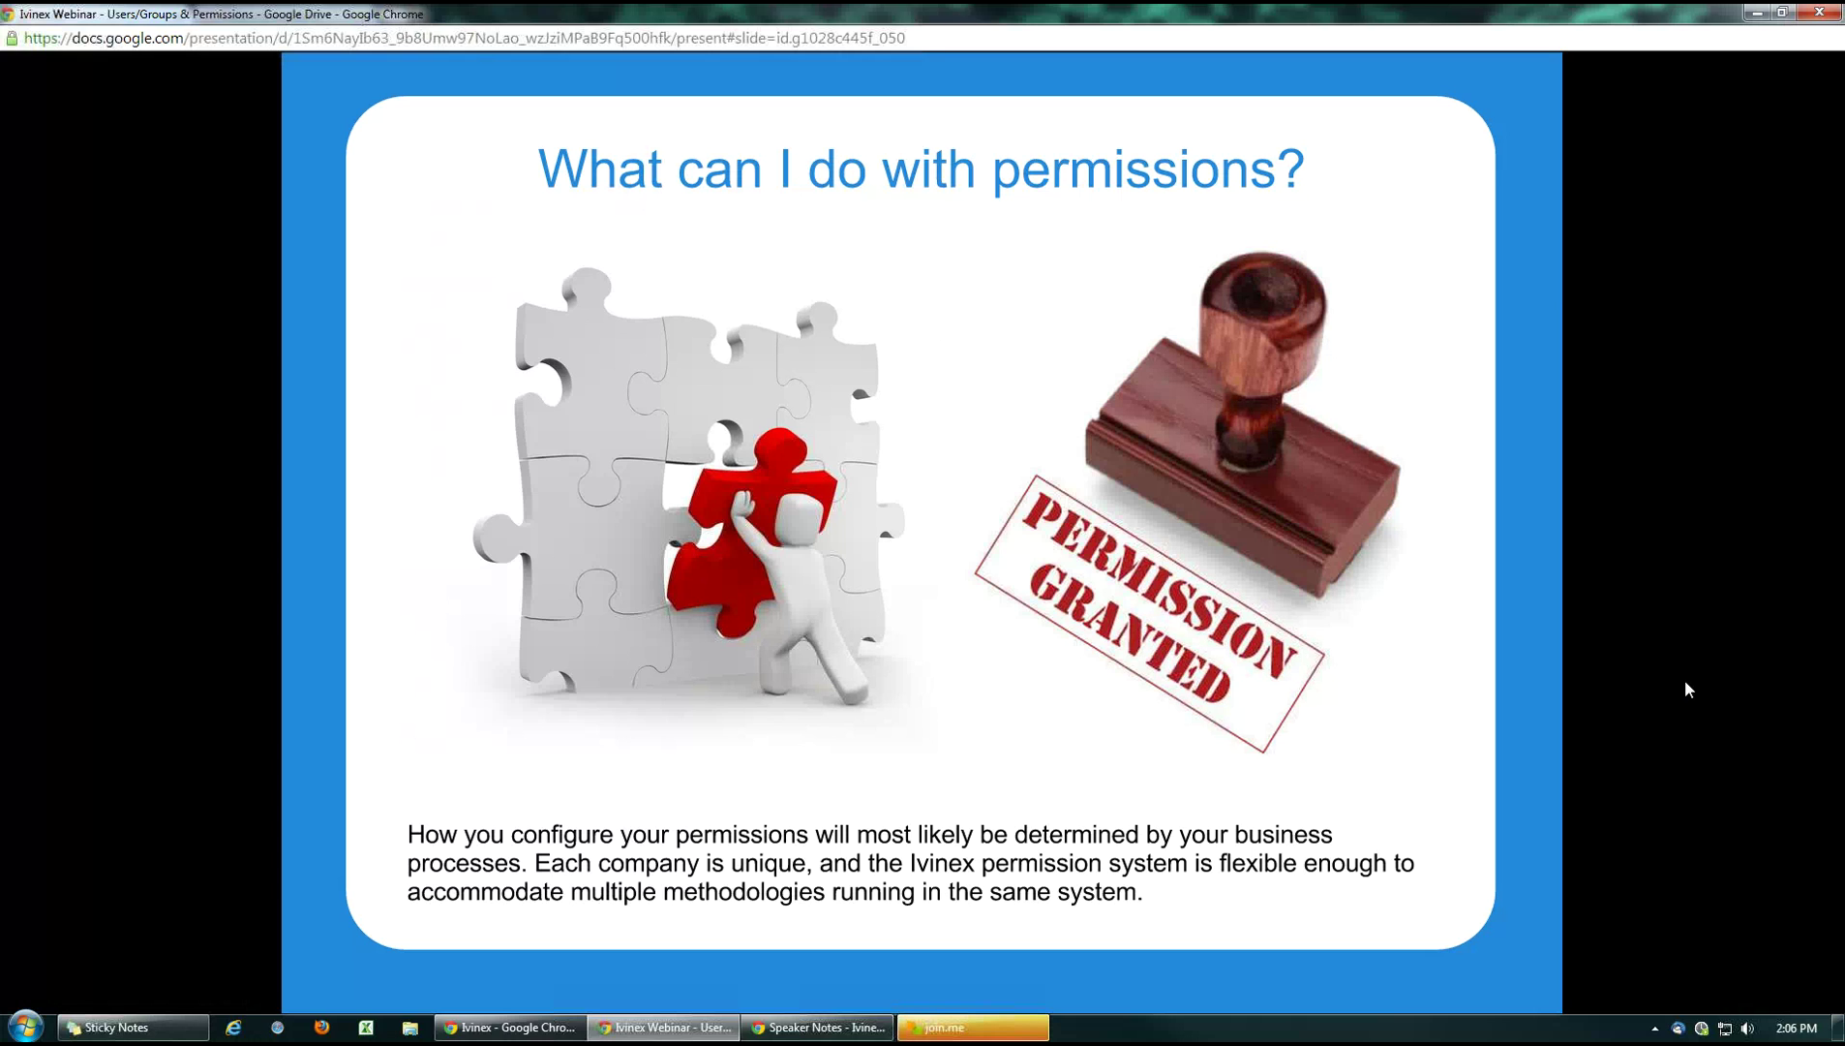
pyautogui.click(510, 1028)
# Open the Demo Accounts module in the Administrator and view its Address and Admin layout tabs with their display options.
pyautogui.click(276, 16)
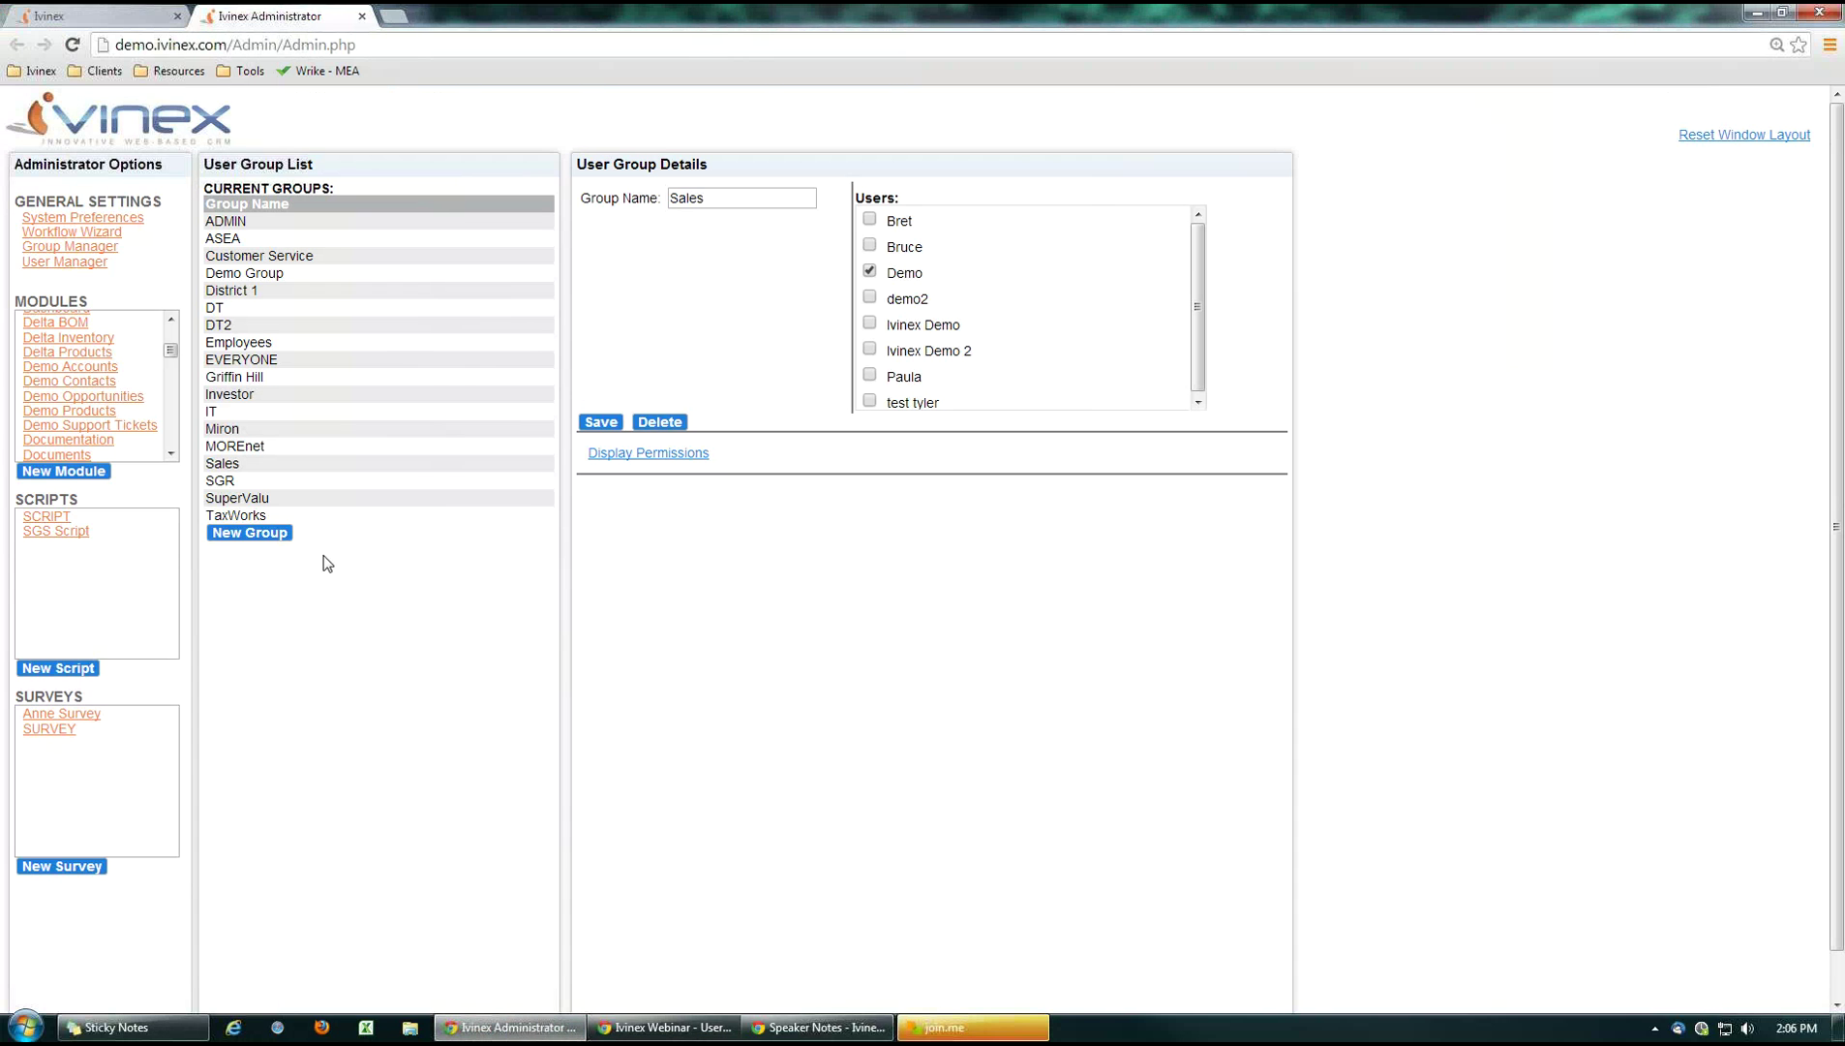
pyautogui.click(80, 370)
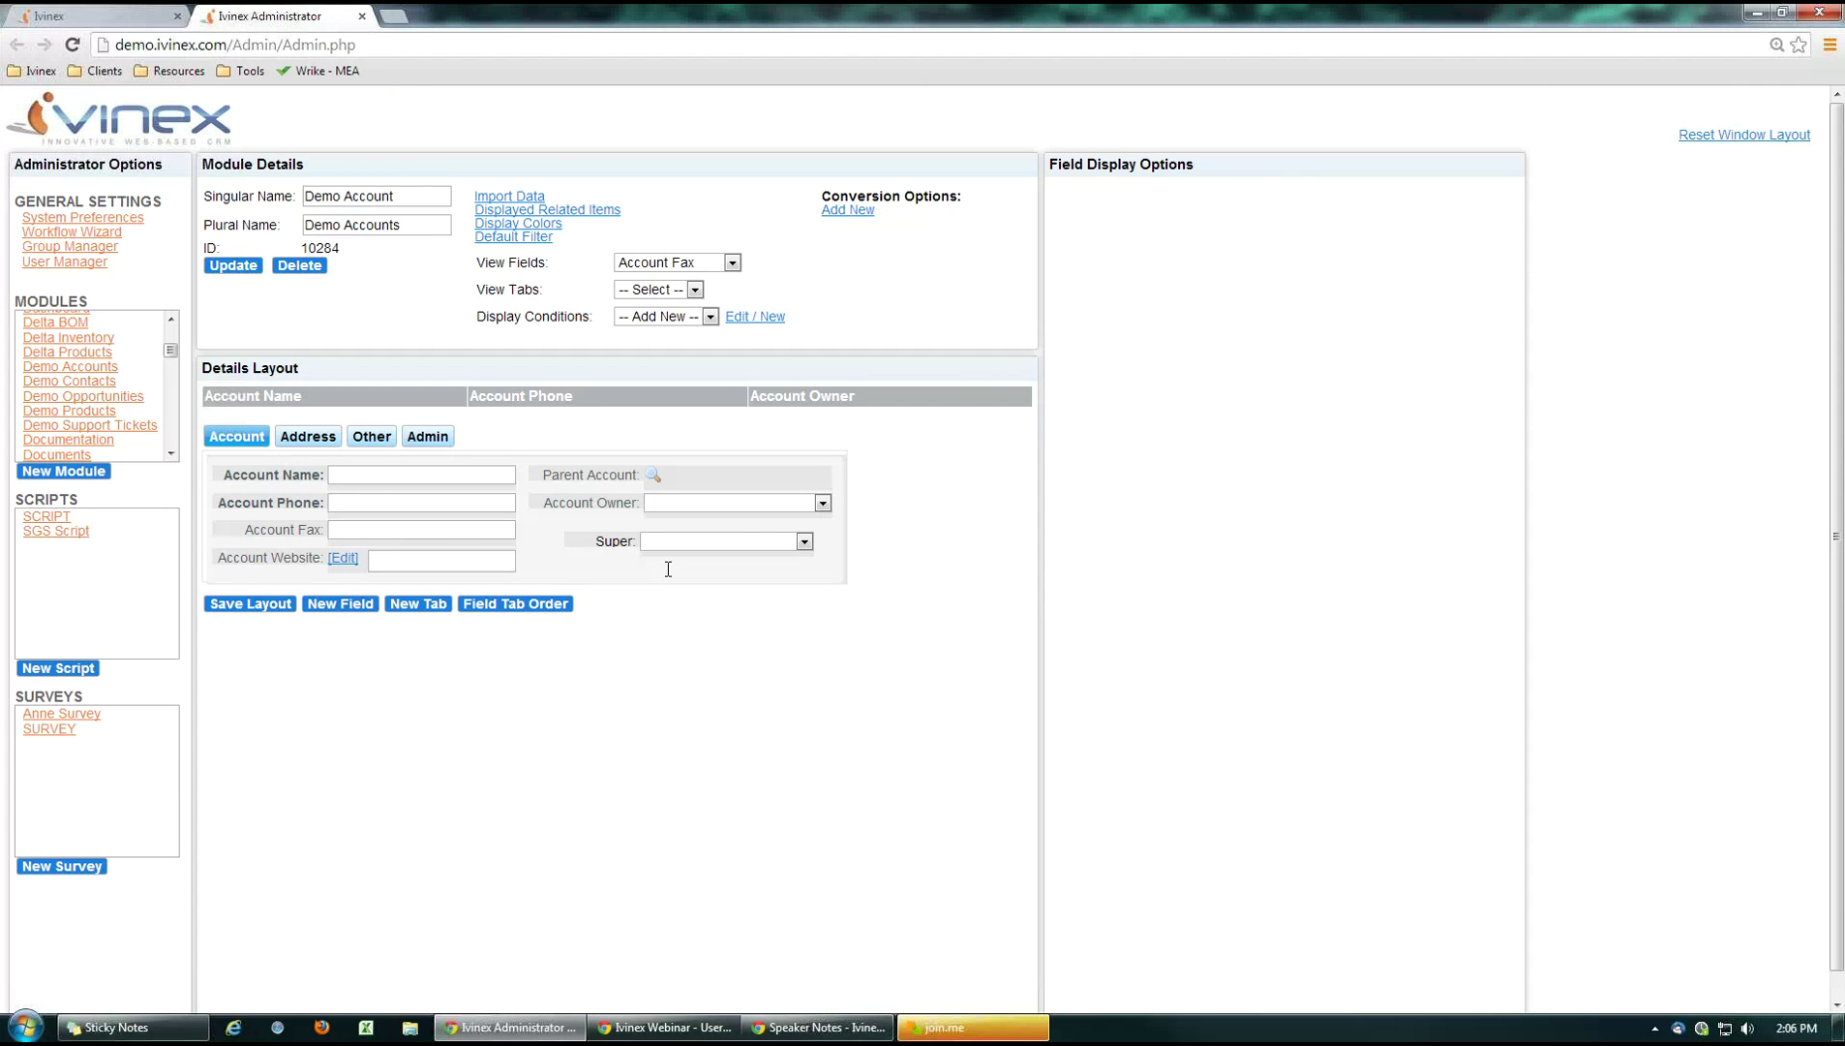
pyautogui.click(308, 436)
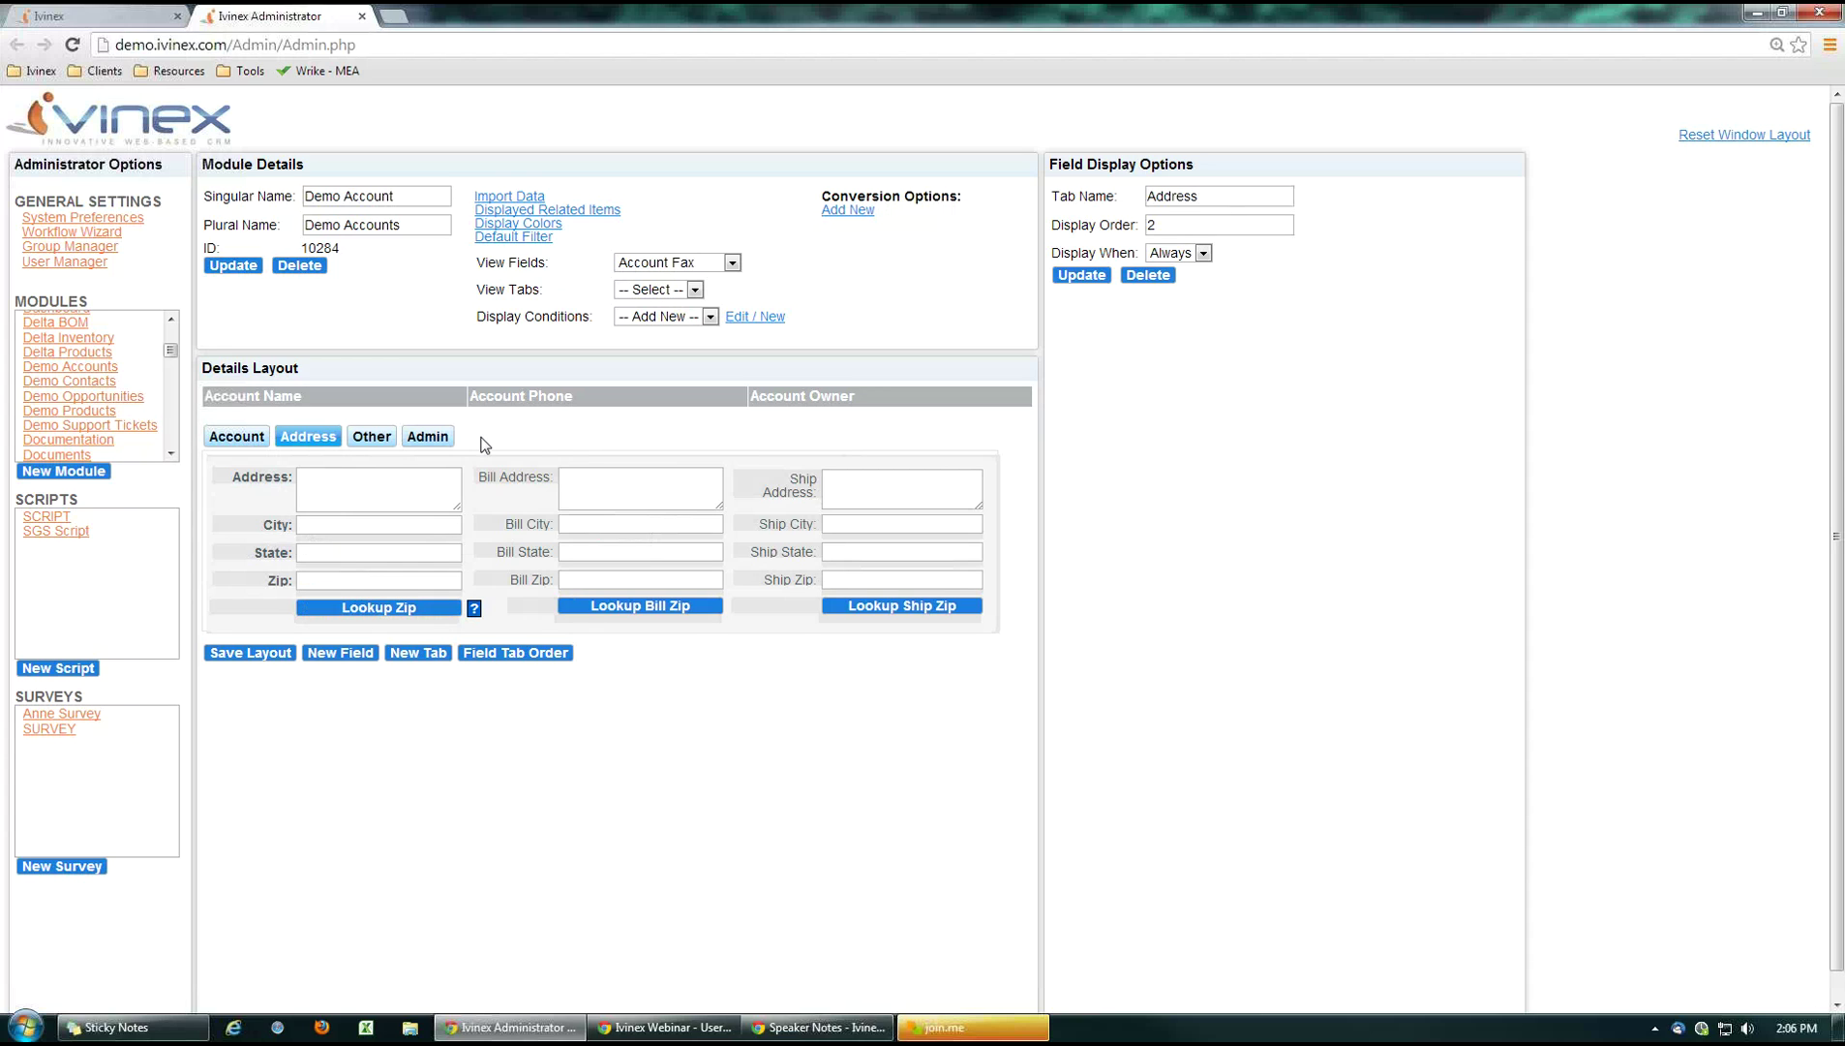
pyautogui.click(431, 437)
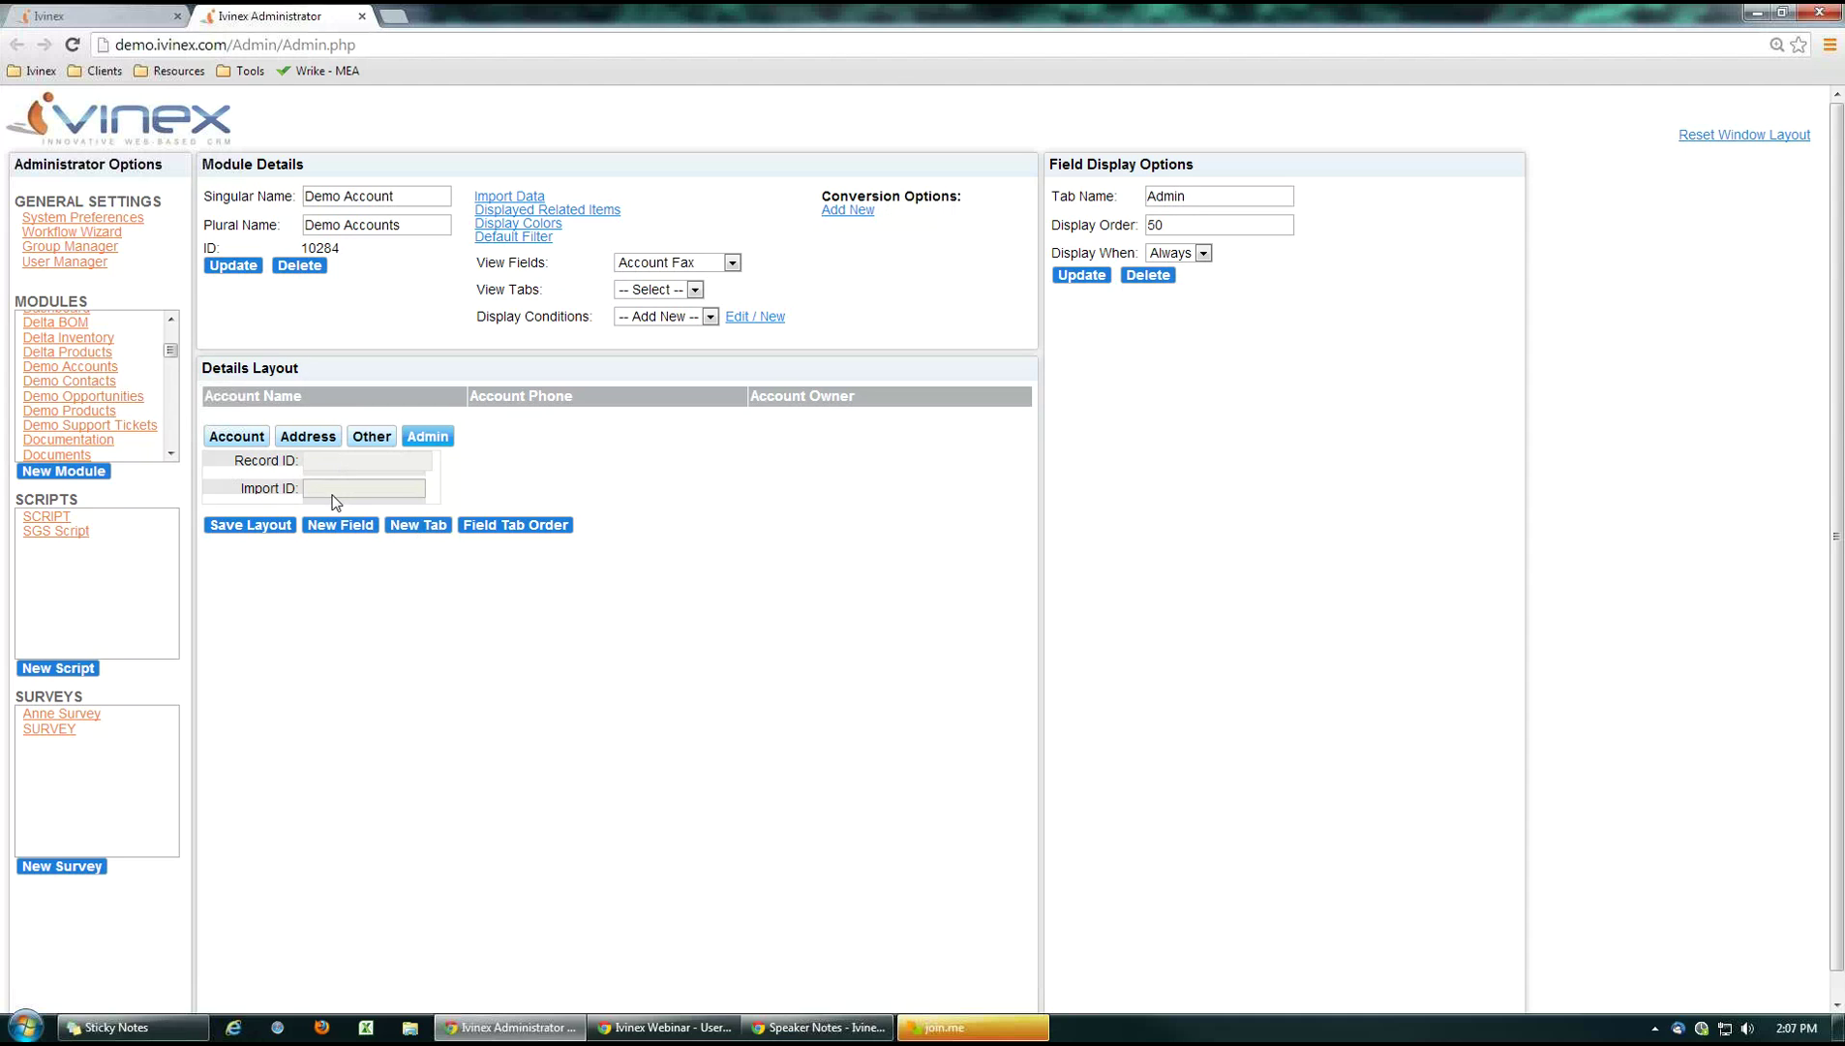
# Create a Demo Accounts display condition with the criterion Current Group Equal SGR and save it as testing.
pyautogui.click(707, 316)
pyautogui.click(755, 309)
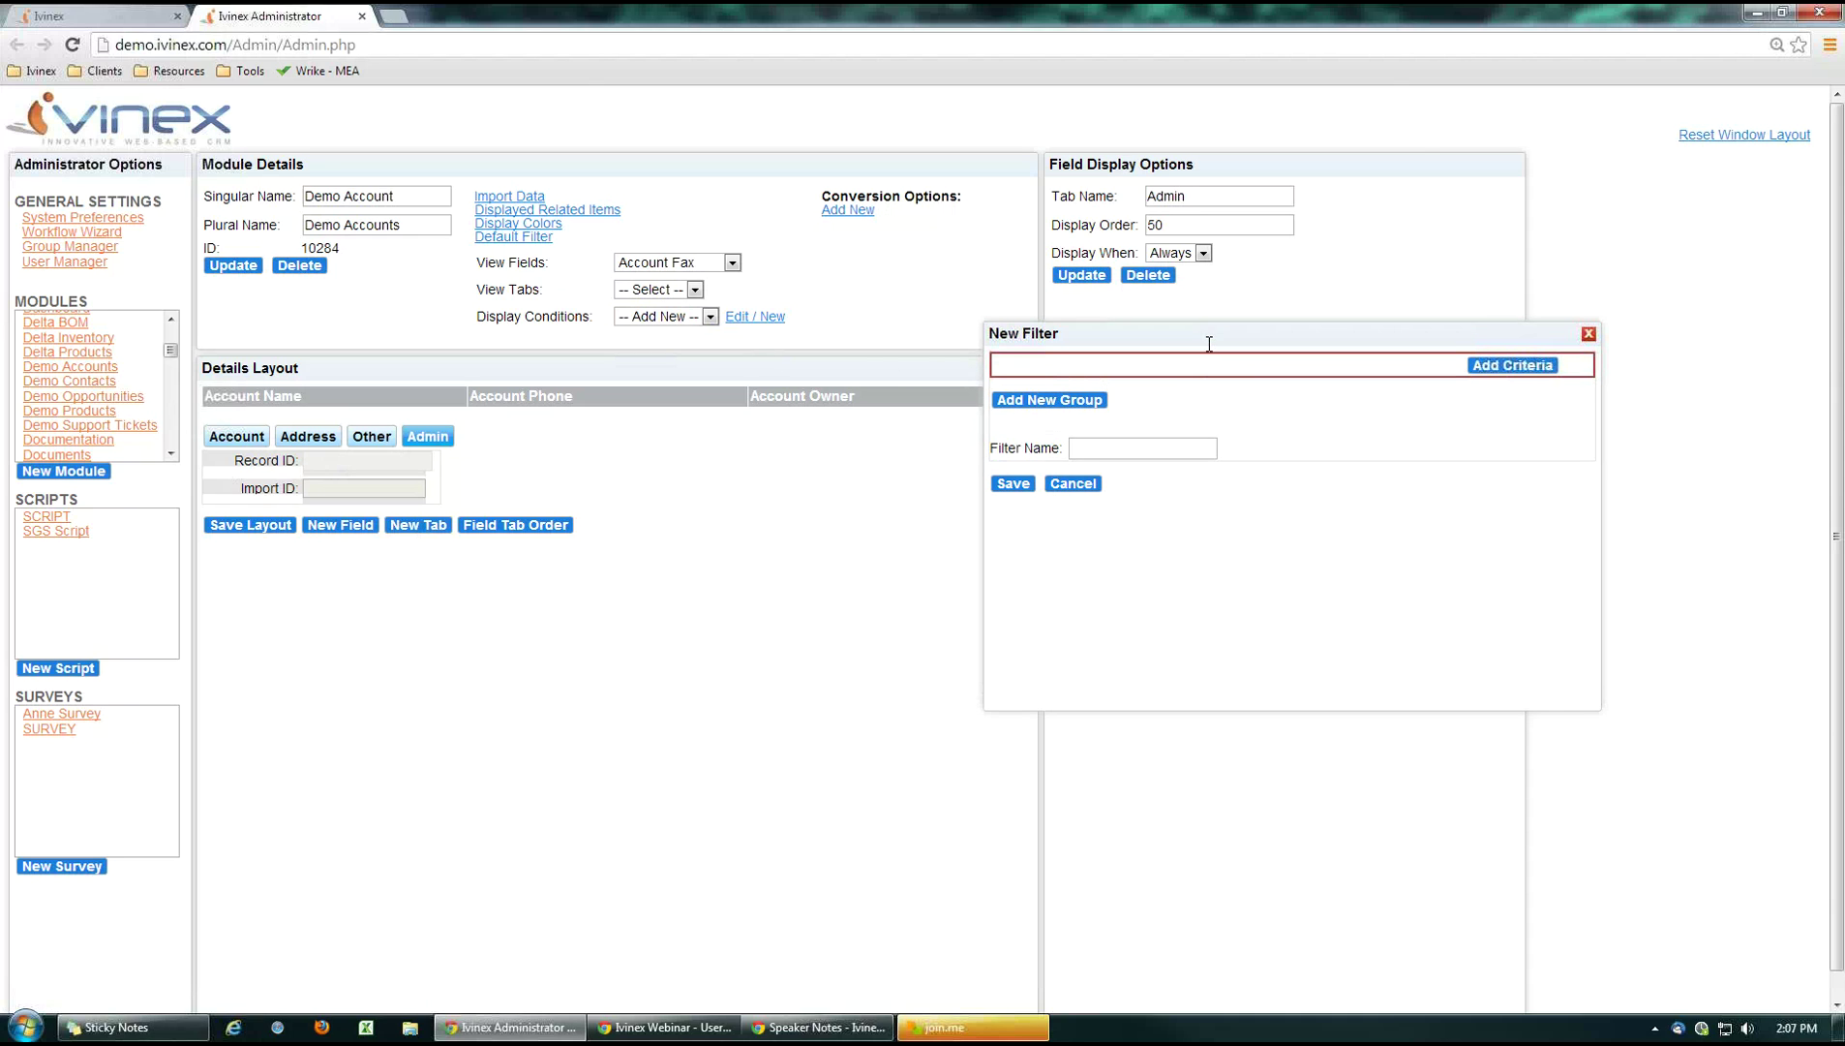
pyautogui.moveTo(1209, 344); pyautogui.dragTo(1201, 342)
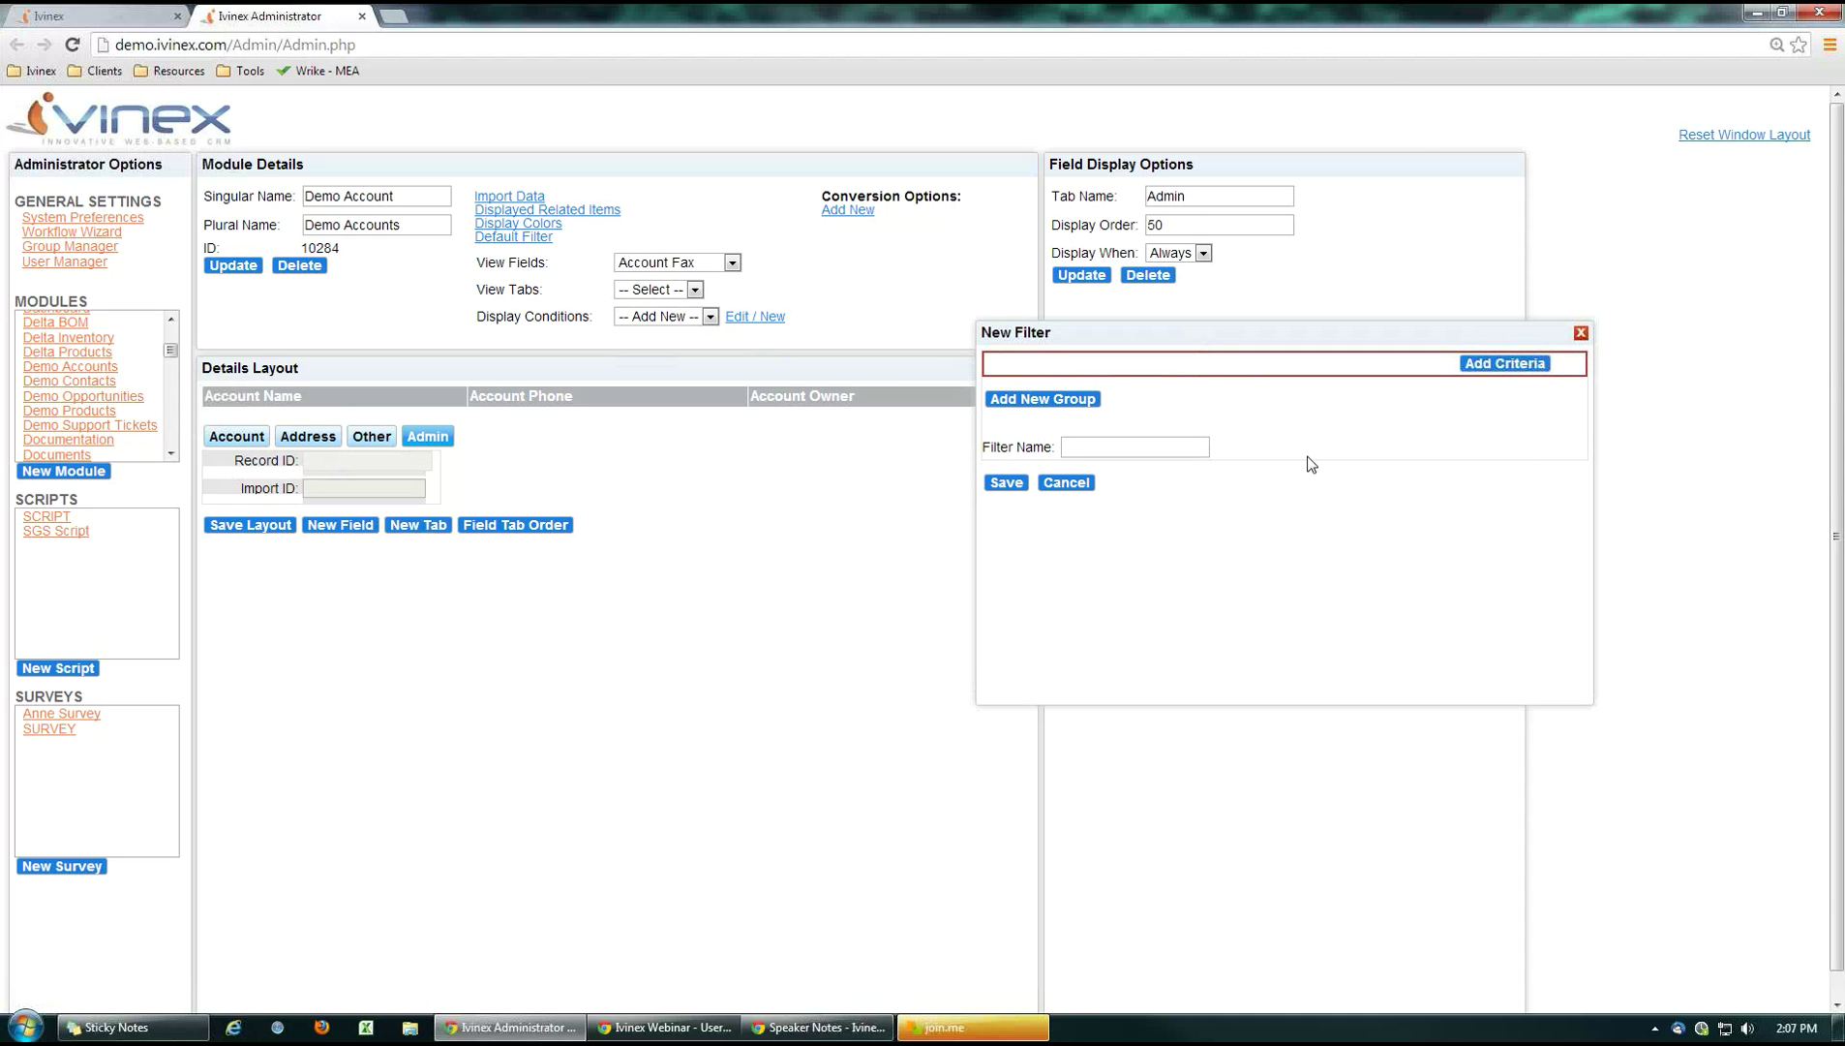
pyautogui.click(1494, 364)
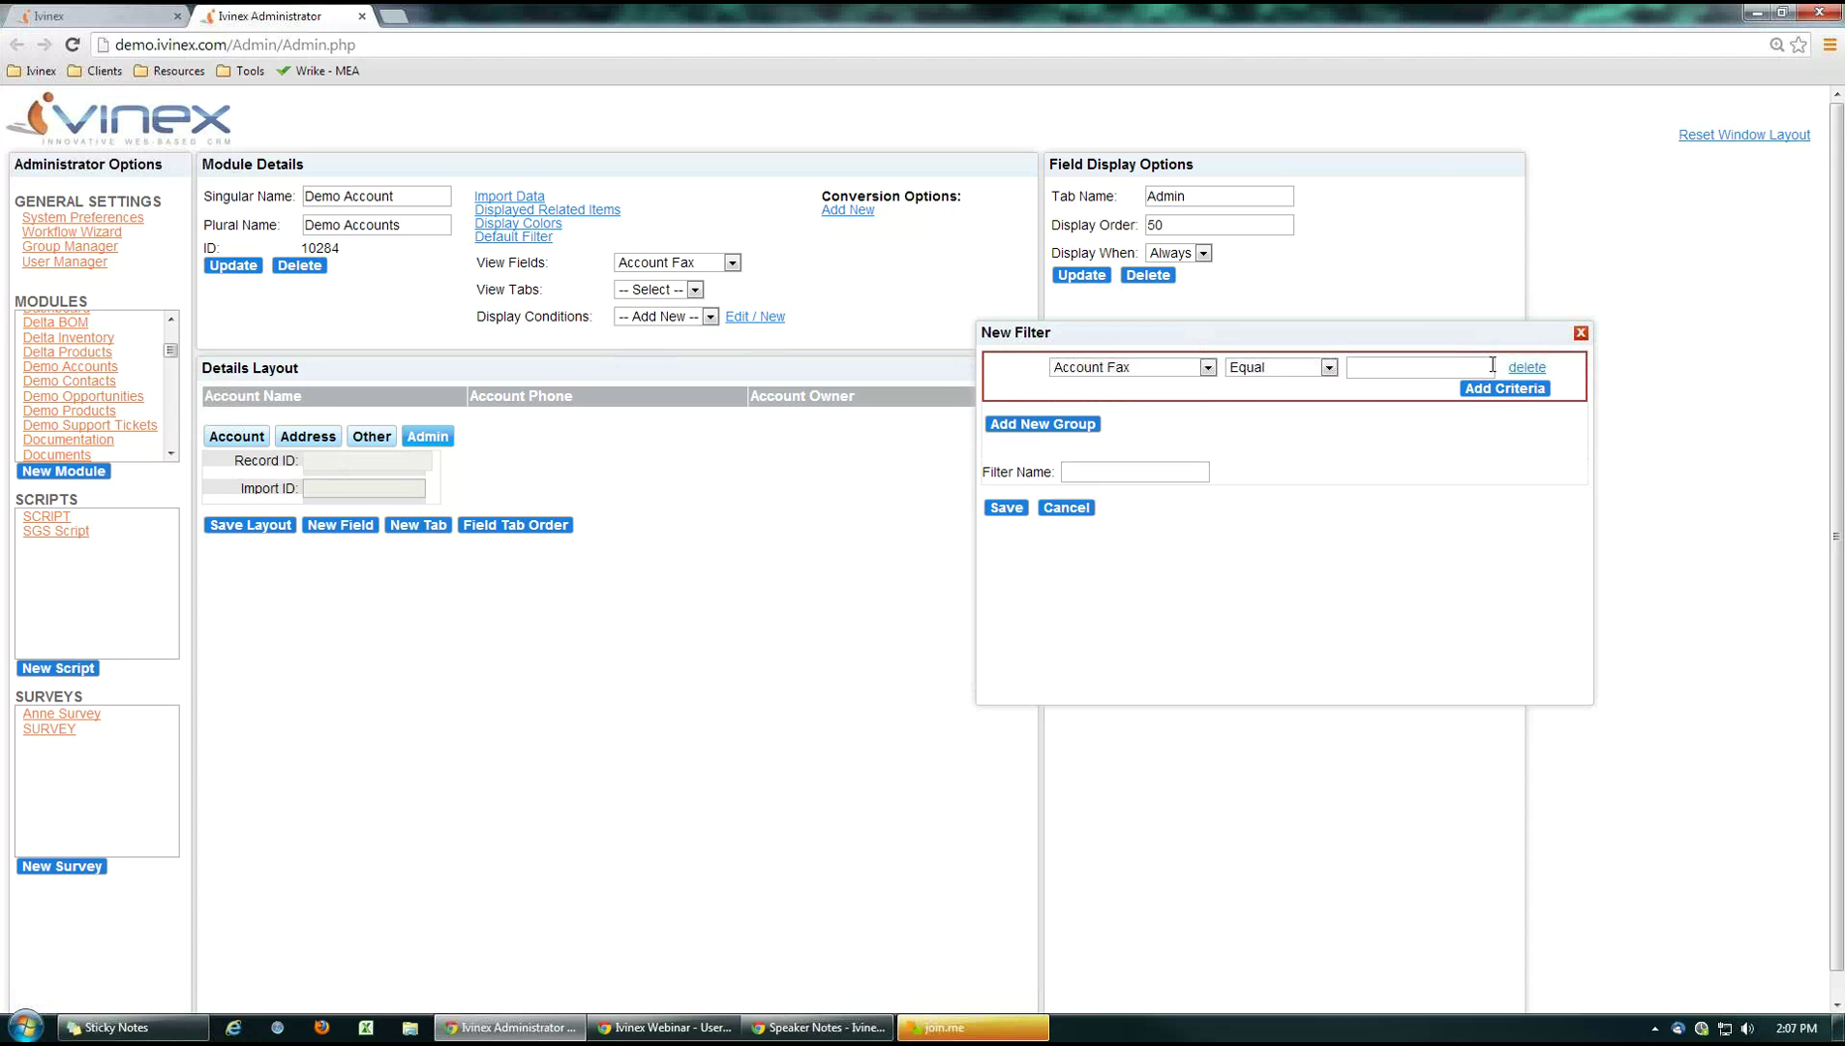
pyautogui.click(1207, 367)
pyautogui.scroll(-8, 1209, 419)
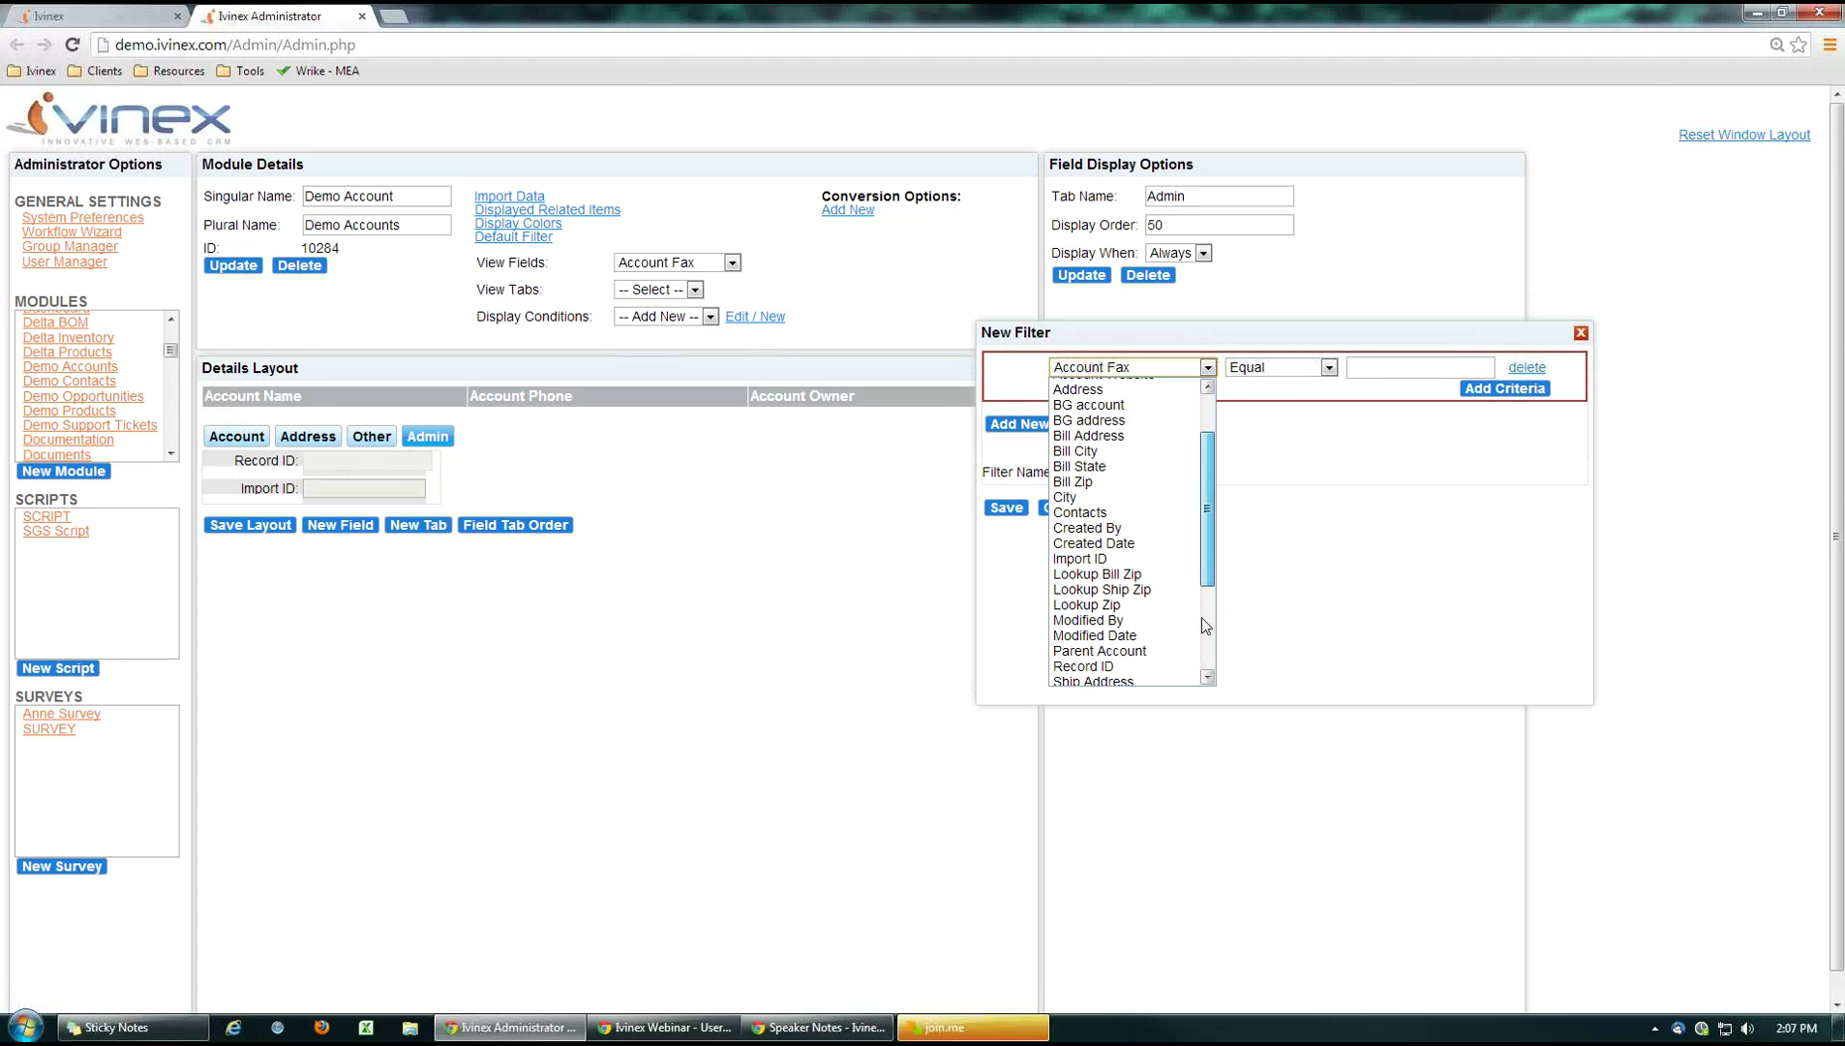
pyautogui.click(1145, 679)
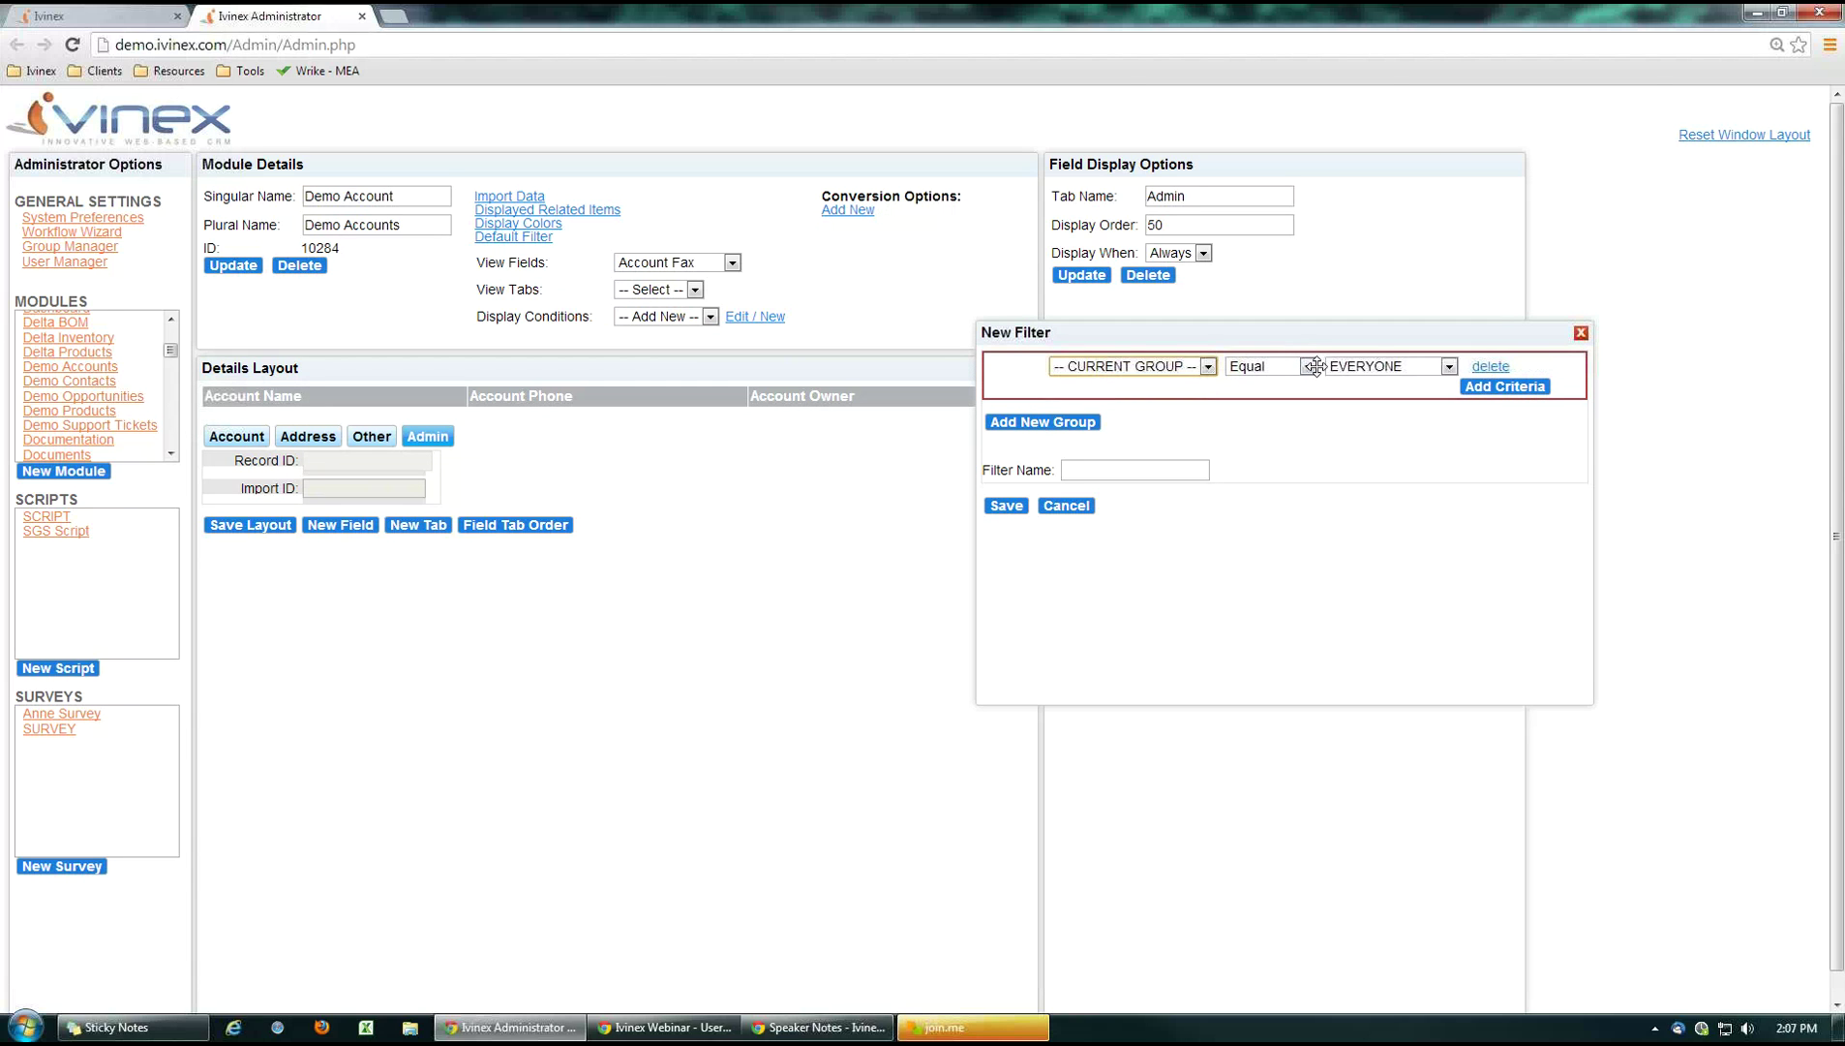
pyautogui.click(1449, 367)
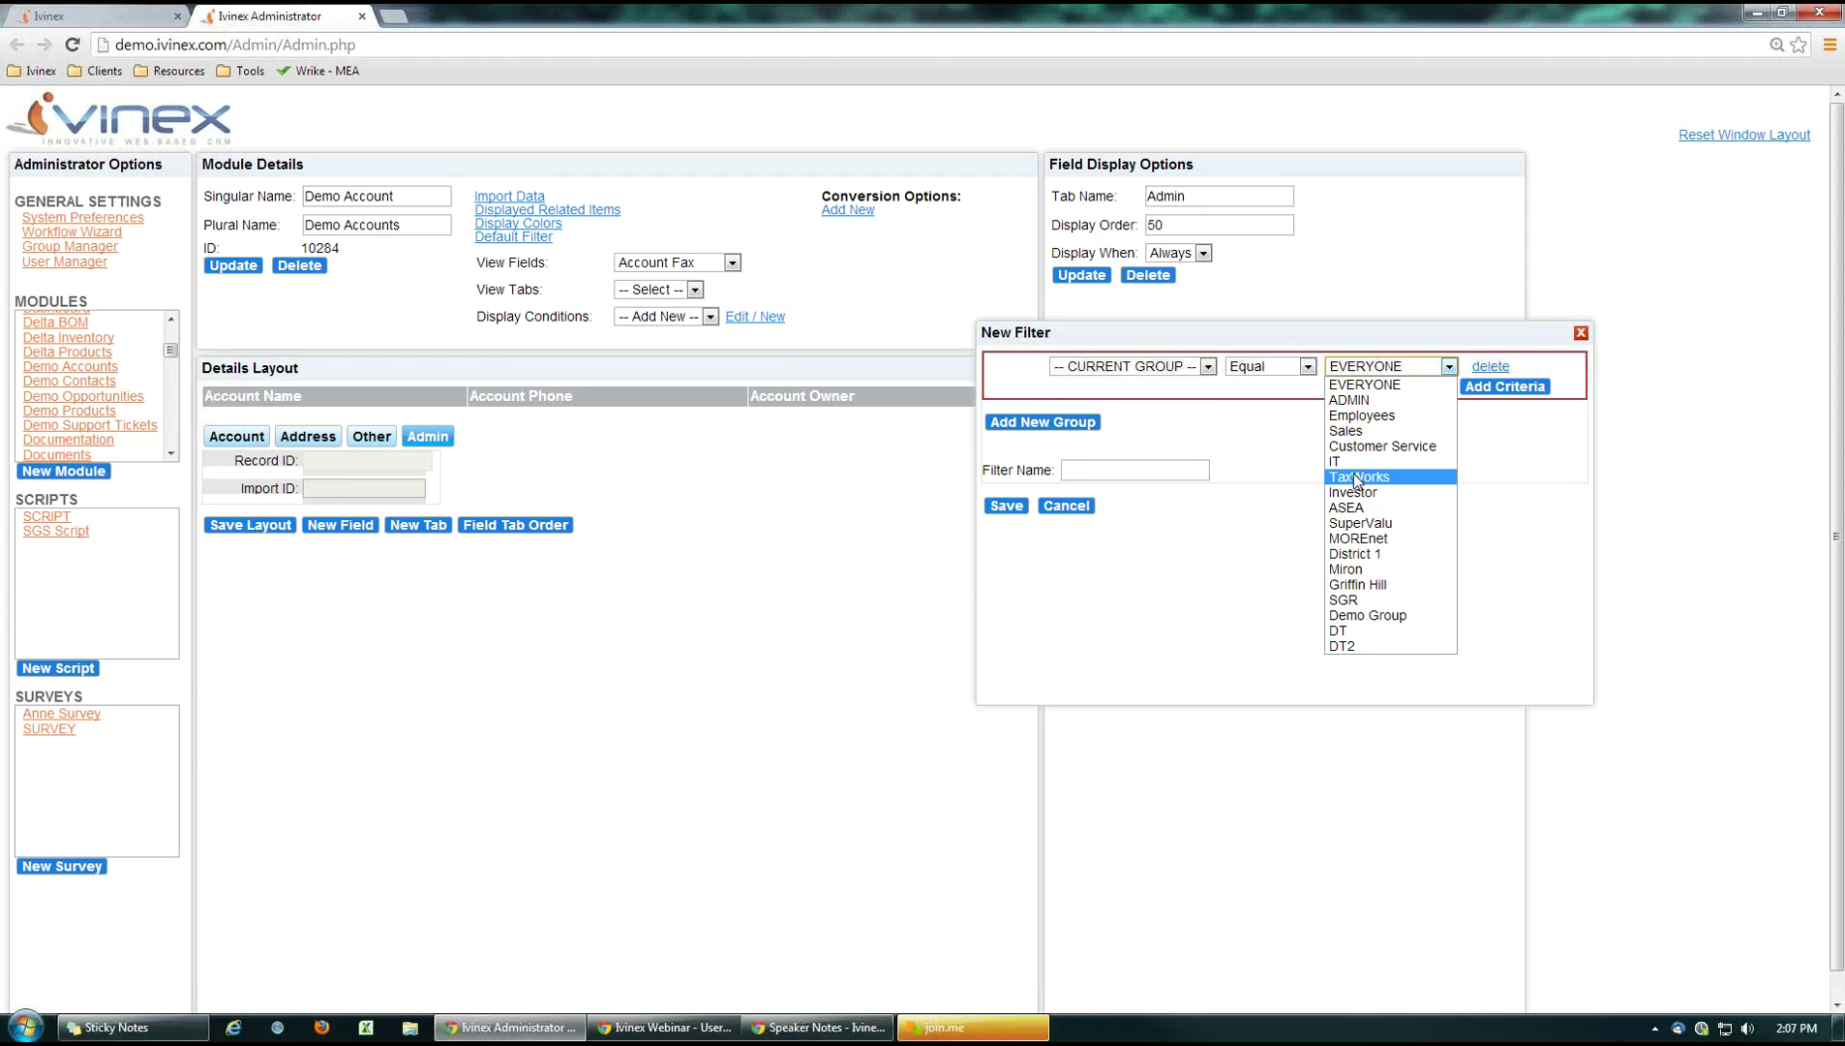
pyautogui.click(1353, 601)
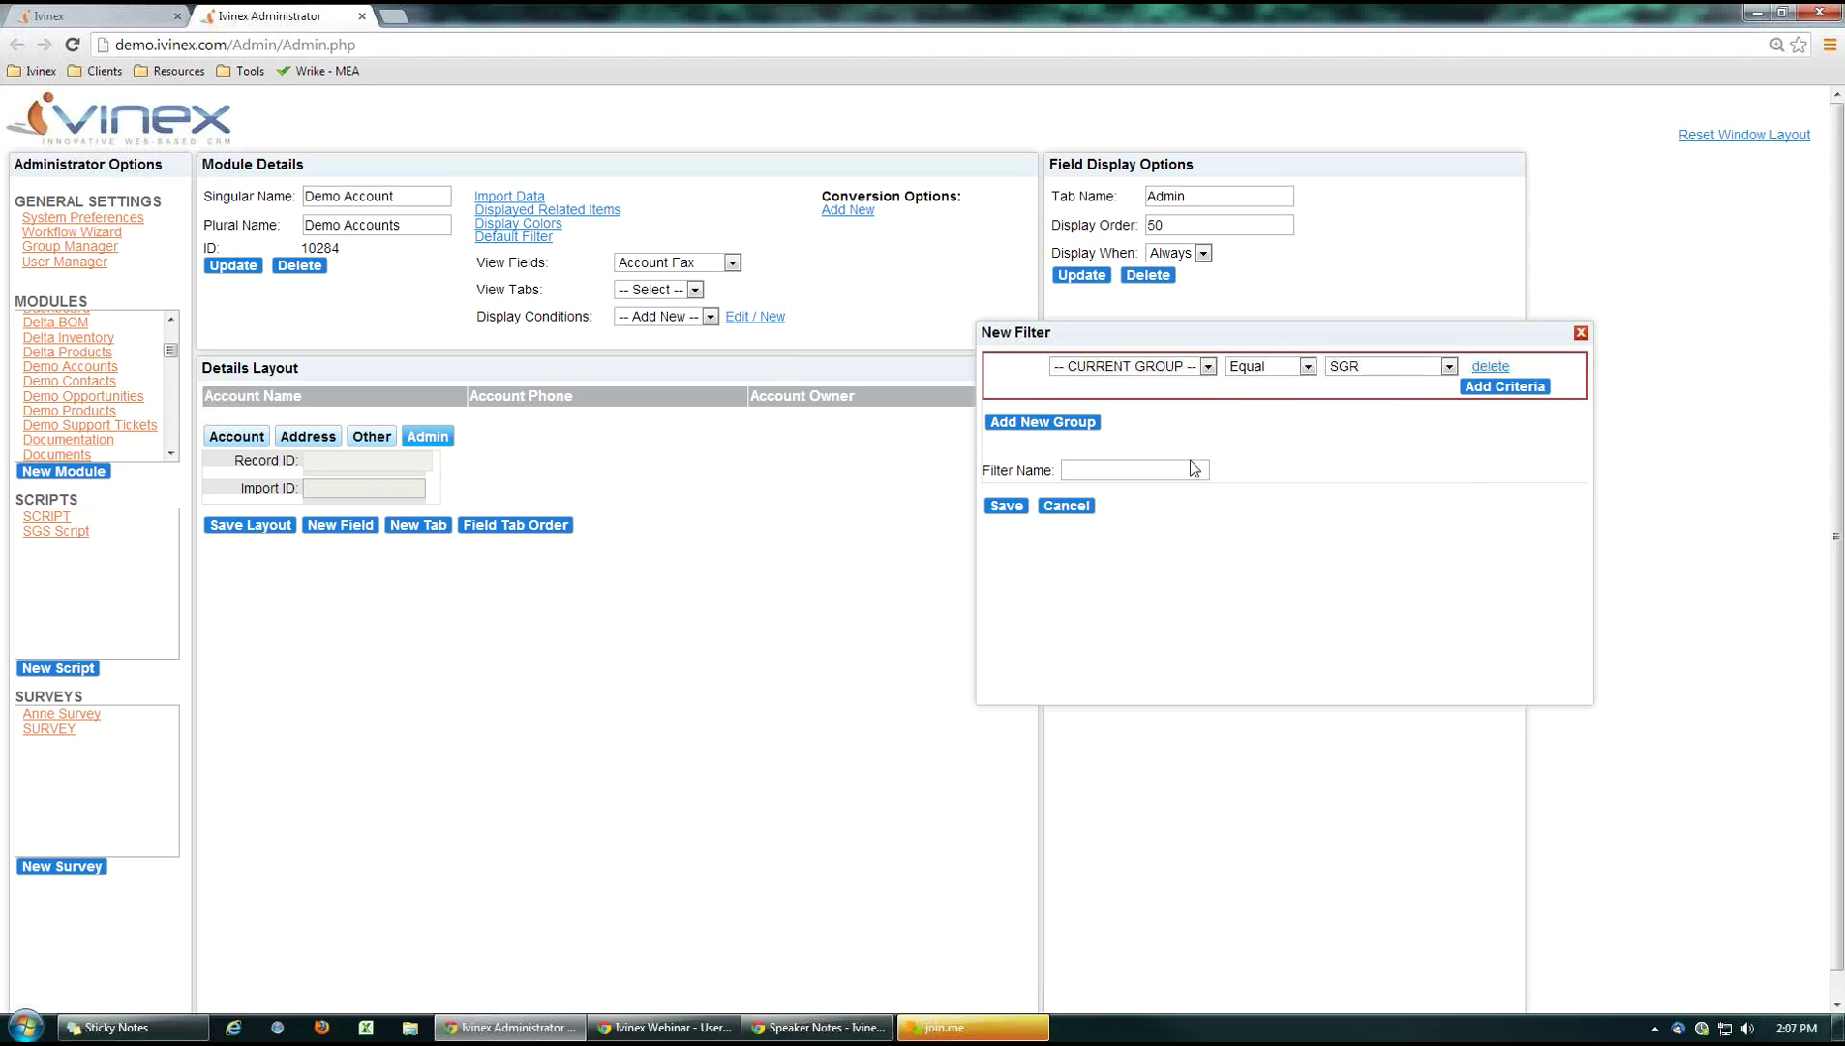
pyautogui.click(1152, 470)
pyautogui.click(1007, 506)
# Set the Admin layout tab's Display When option to testing and update the tab.
pyautogui.click(713, 319)
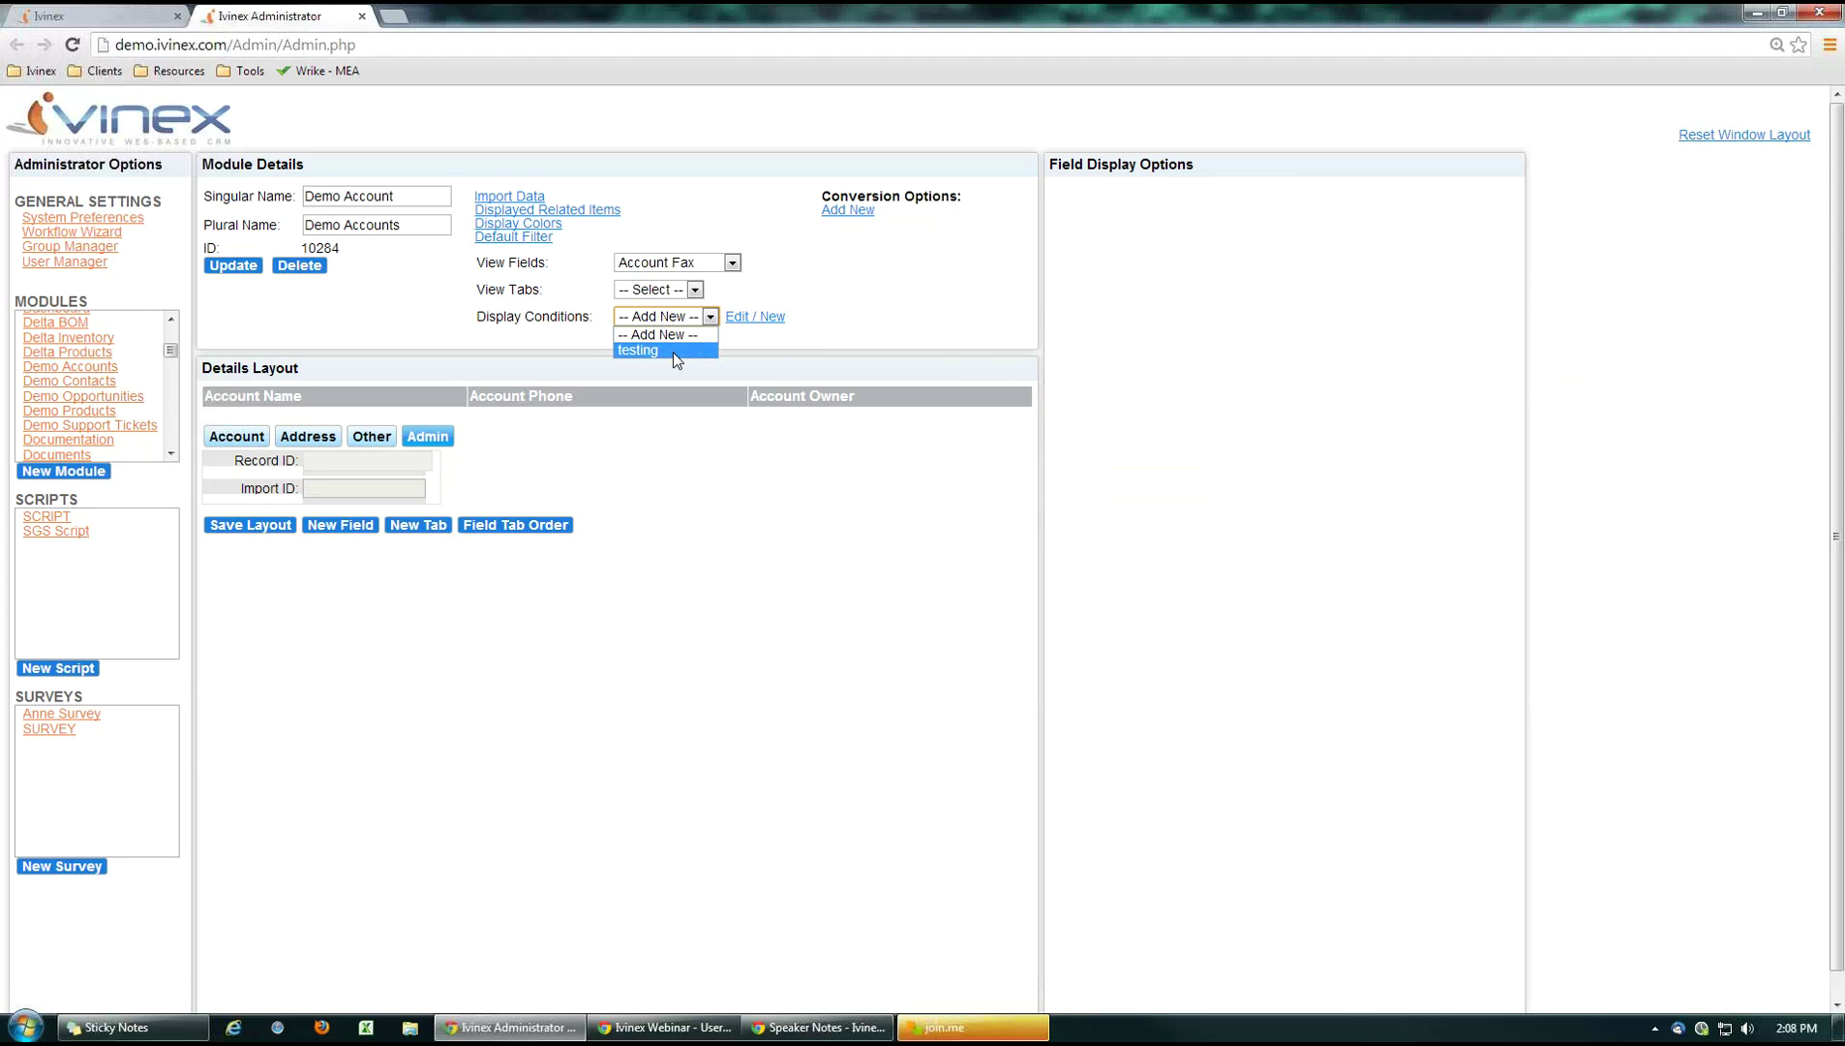
pyautogui.click(423, 438)
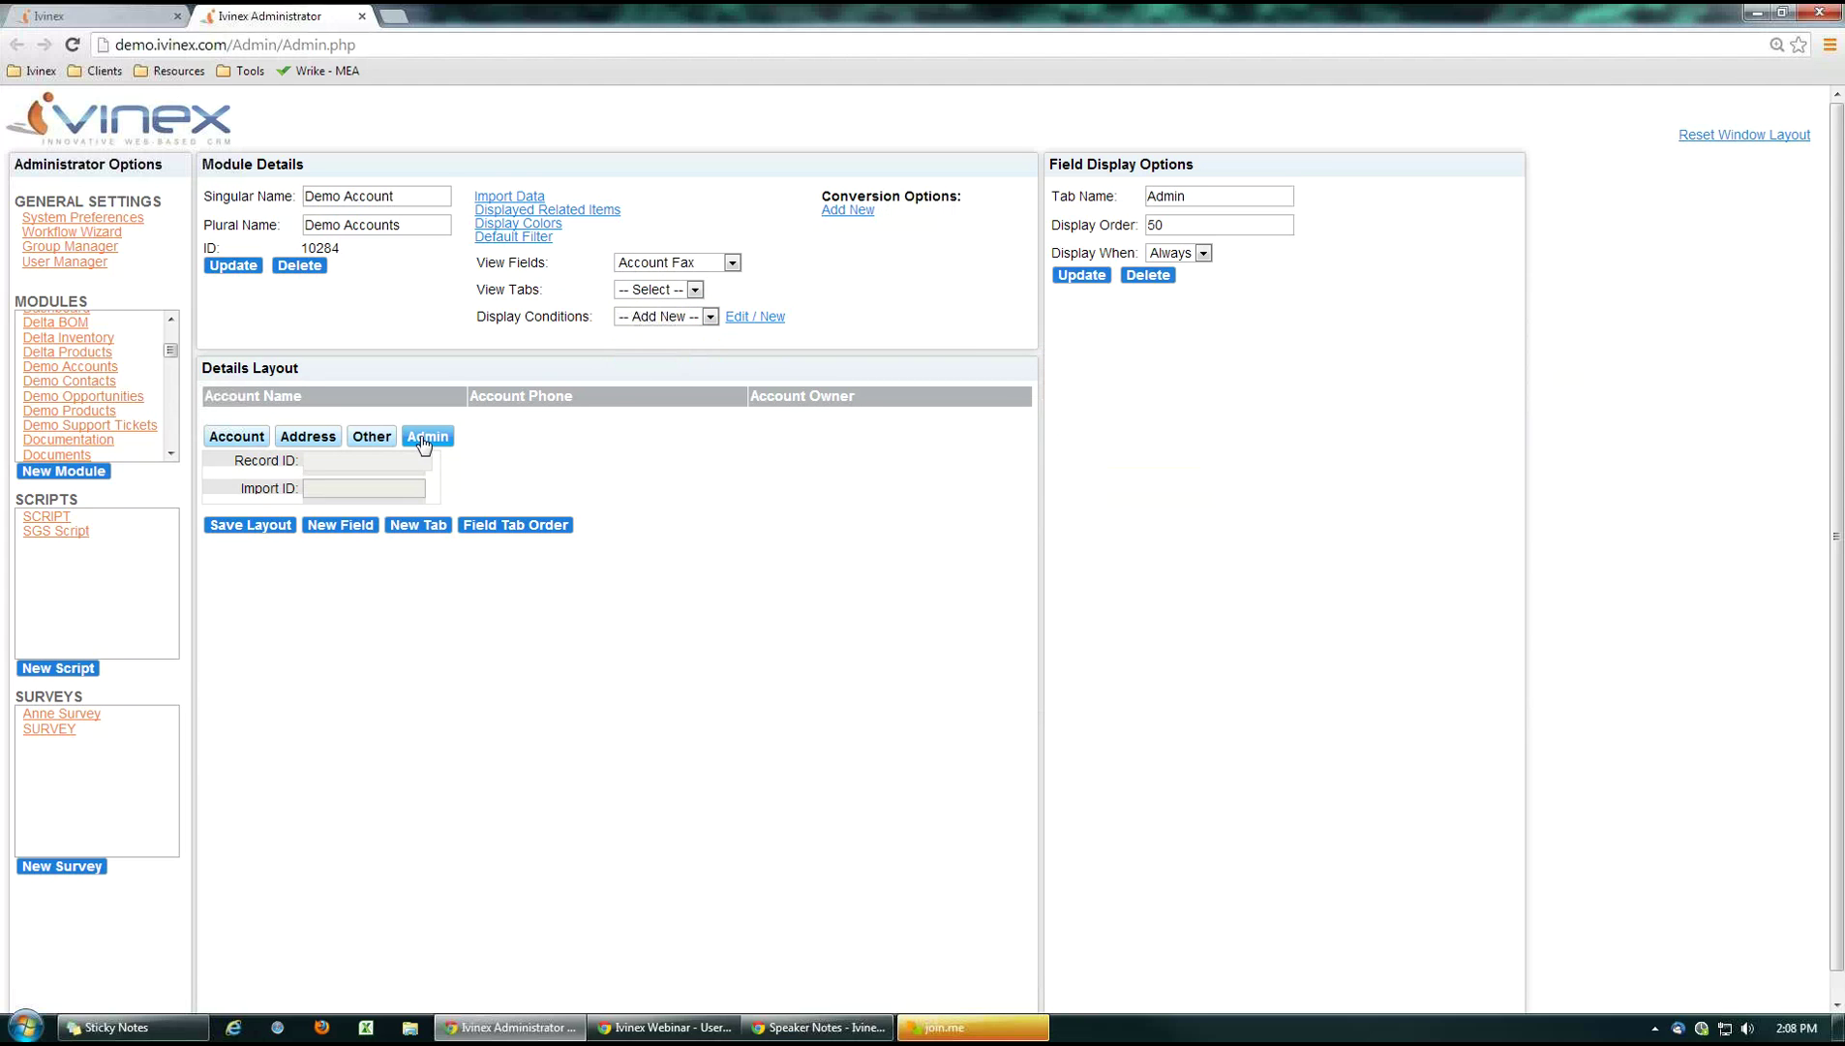
pyautogui.click(1203, 253)
pyautogui.press('Return')
pyautogui.click(1084, 276)
# Switch to the main Ivinex page and open the BlueBird Manufacturing record in Demo Accounts to check its detail tabs.
pyautogui.click(117, 25)
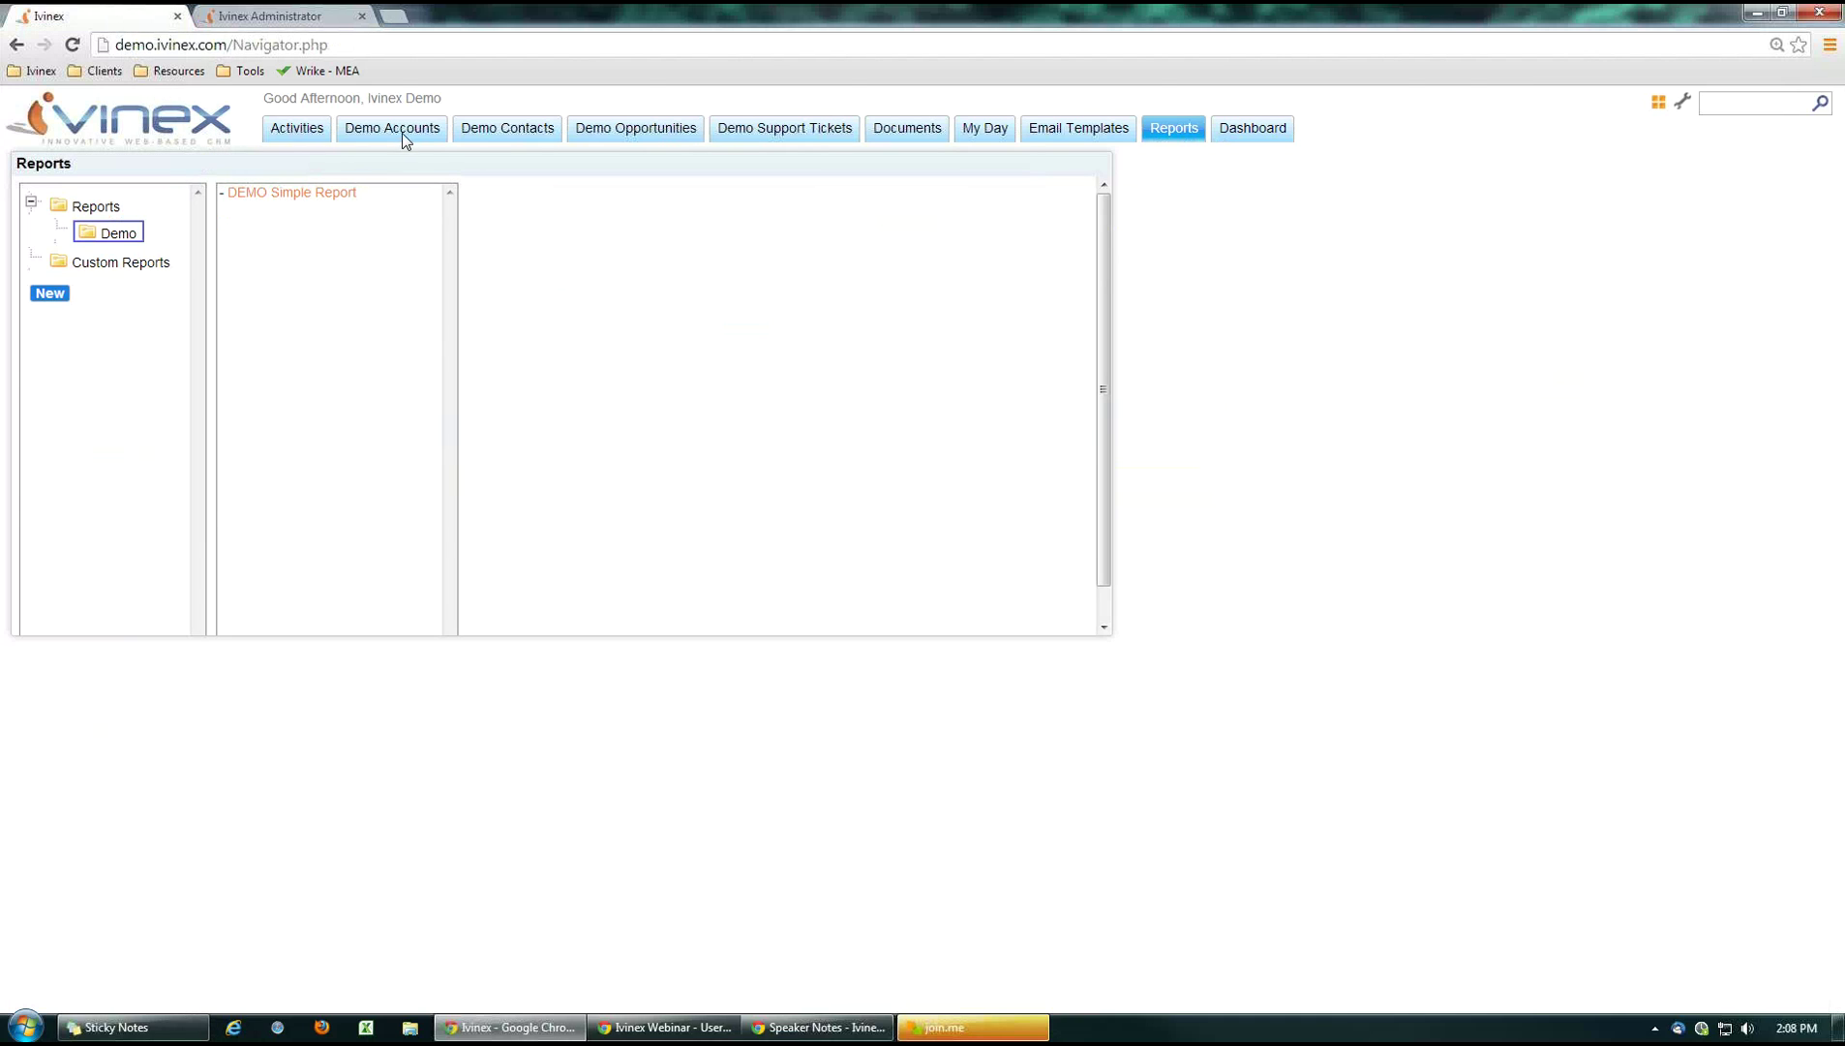
pyautogui.click(426, 155)
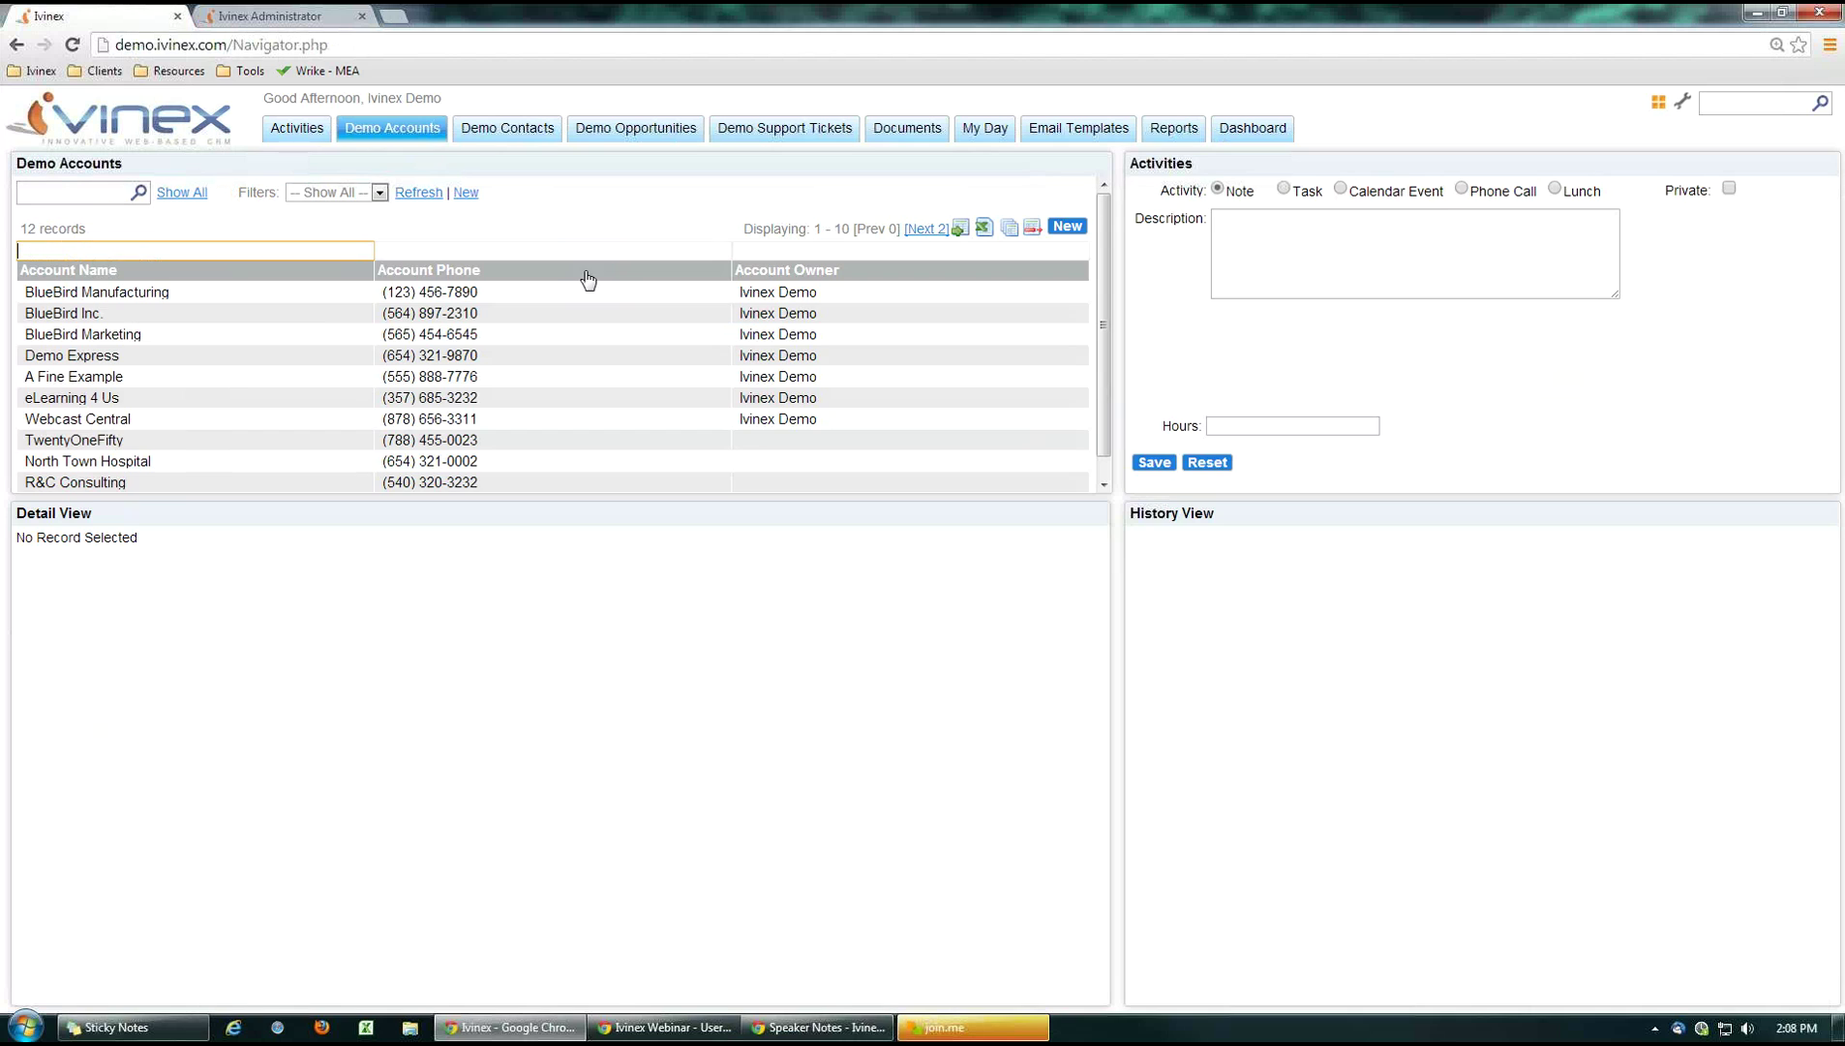
pyautogui.click(308, 294)
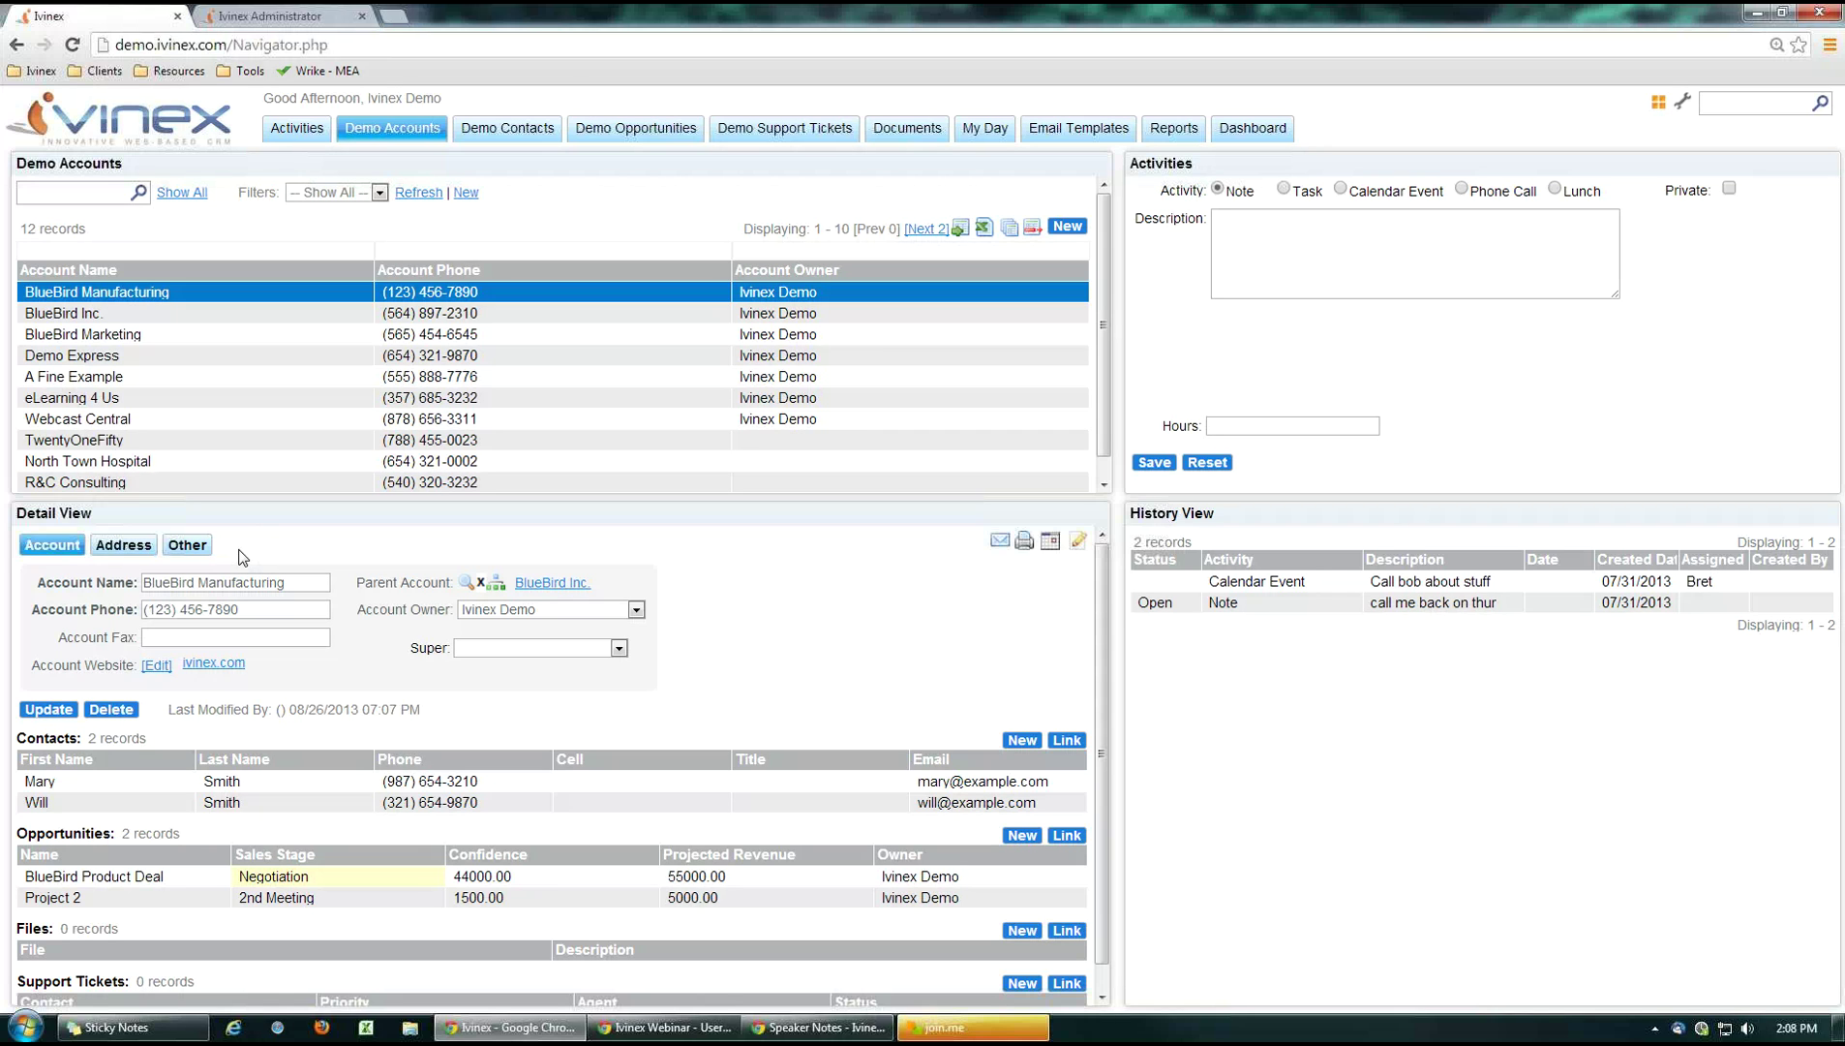
# In the Administrator's user settings, add the Ivinex Demo user to the SGR group and save the user details.
pyautogui.click(310, 21)
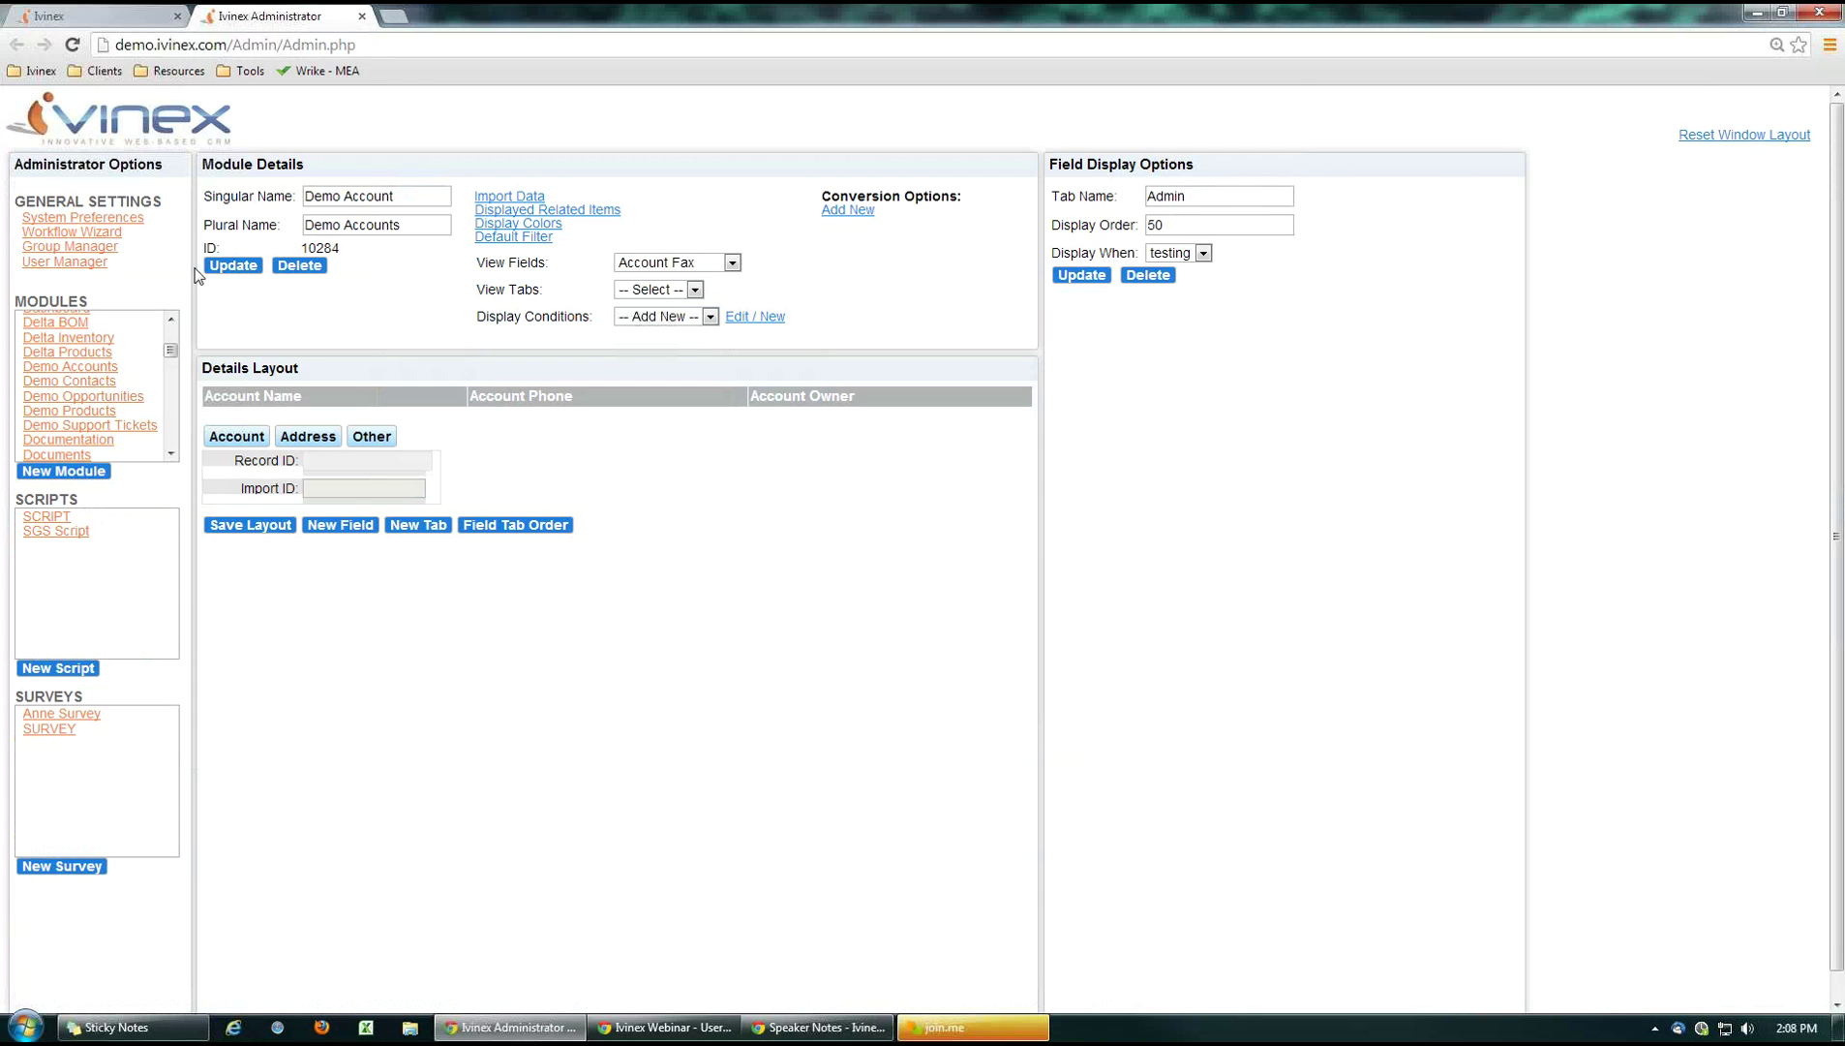
pyautogui.click(63, 263)
pyautogui.click(327, 351)
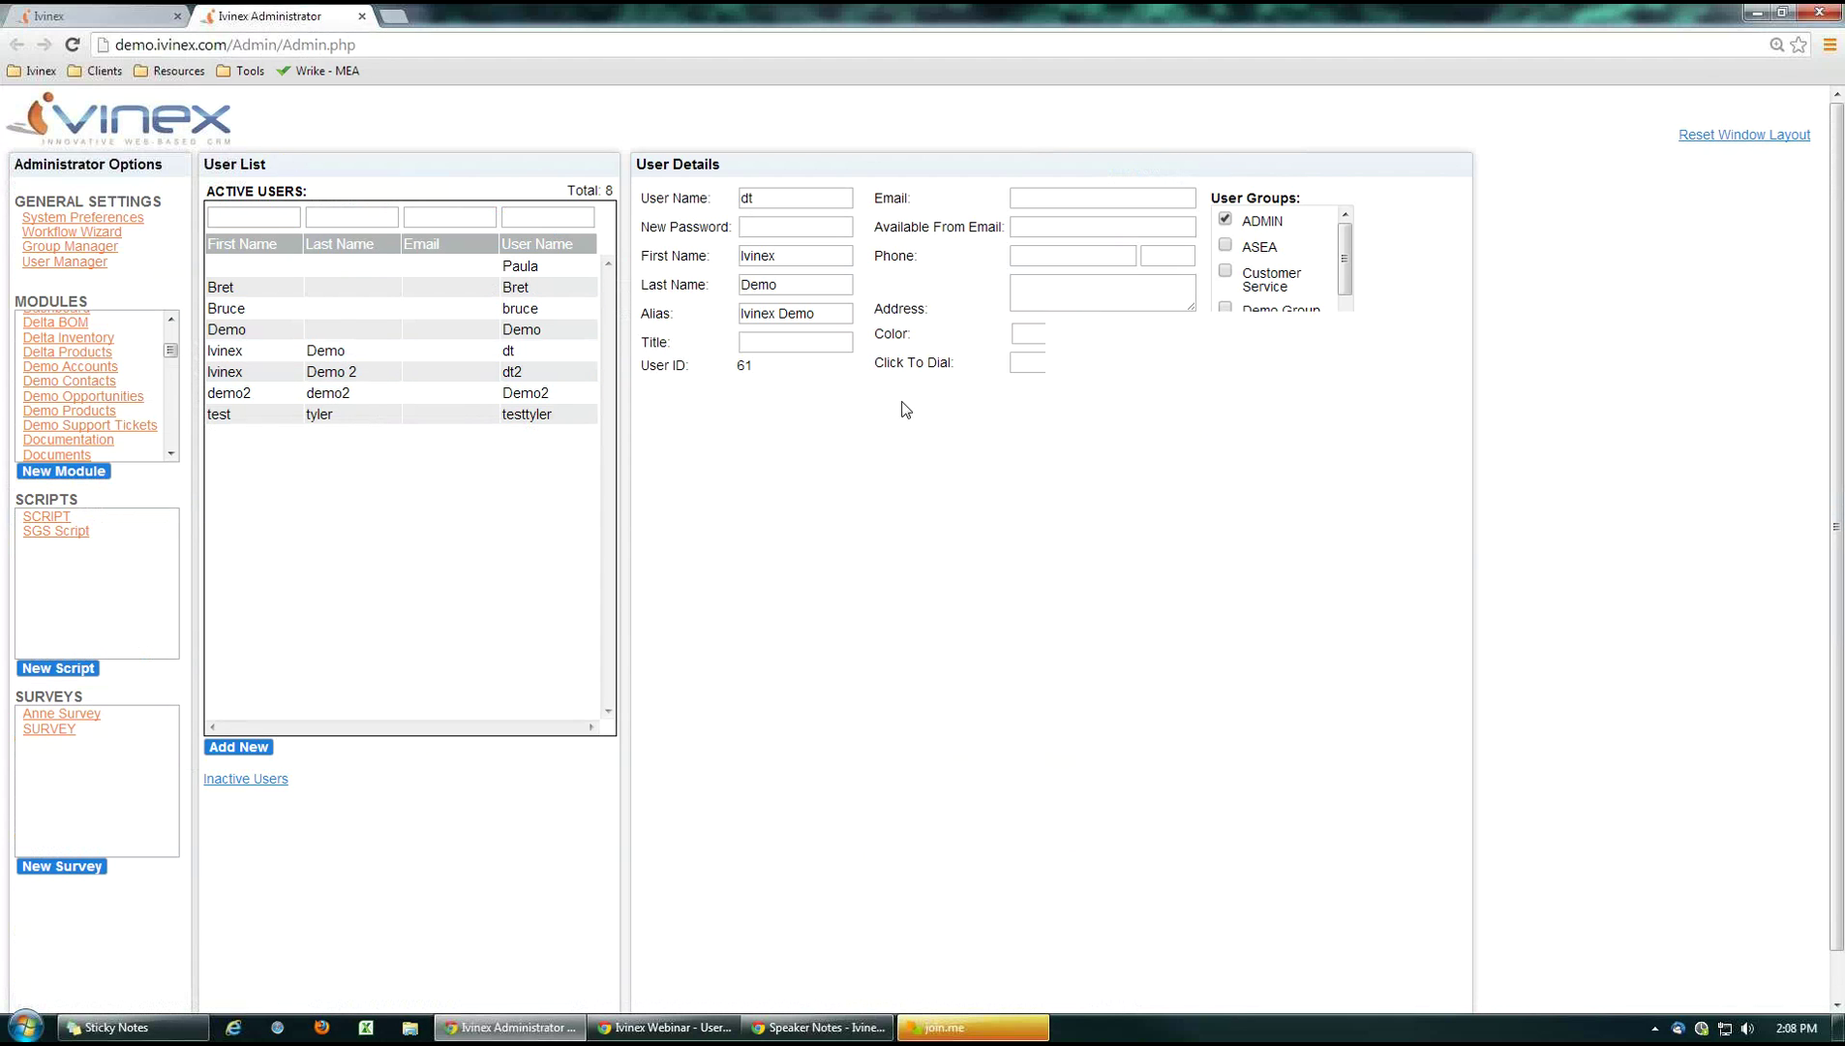
pyautogui.moveTo(1344, 283); pyautogui.dragTo(1346, 380)
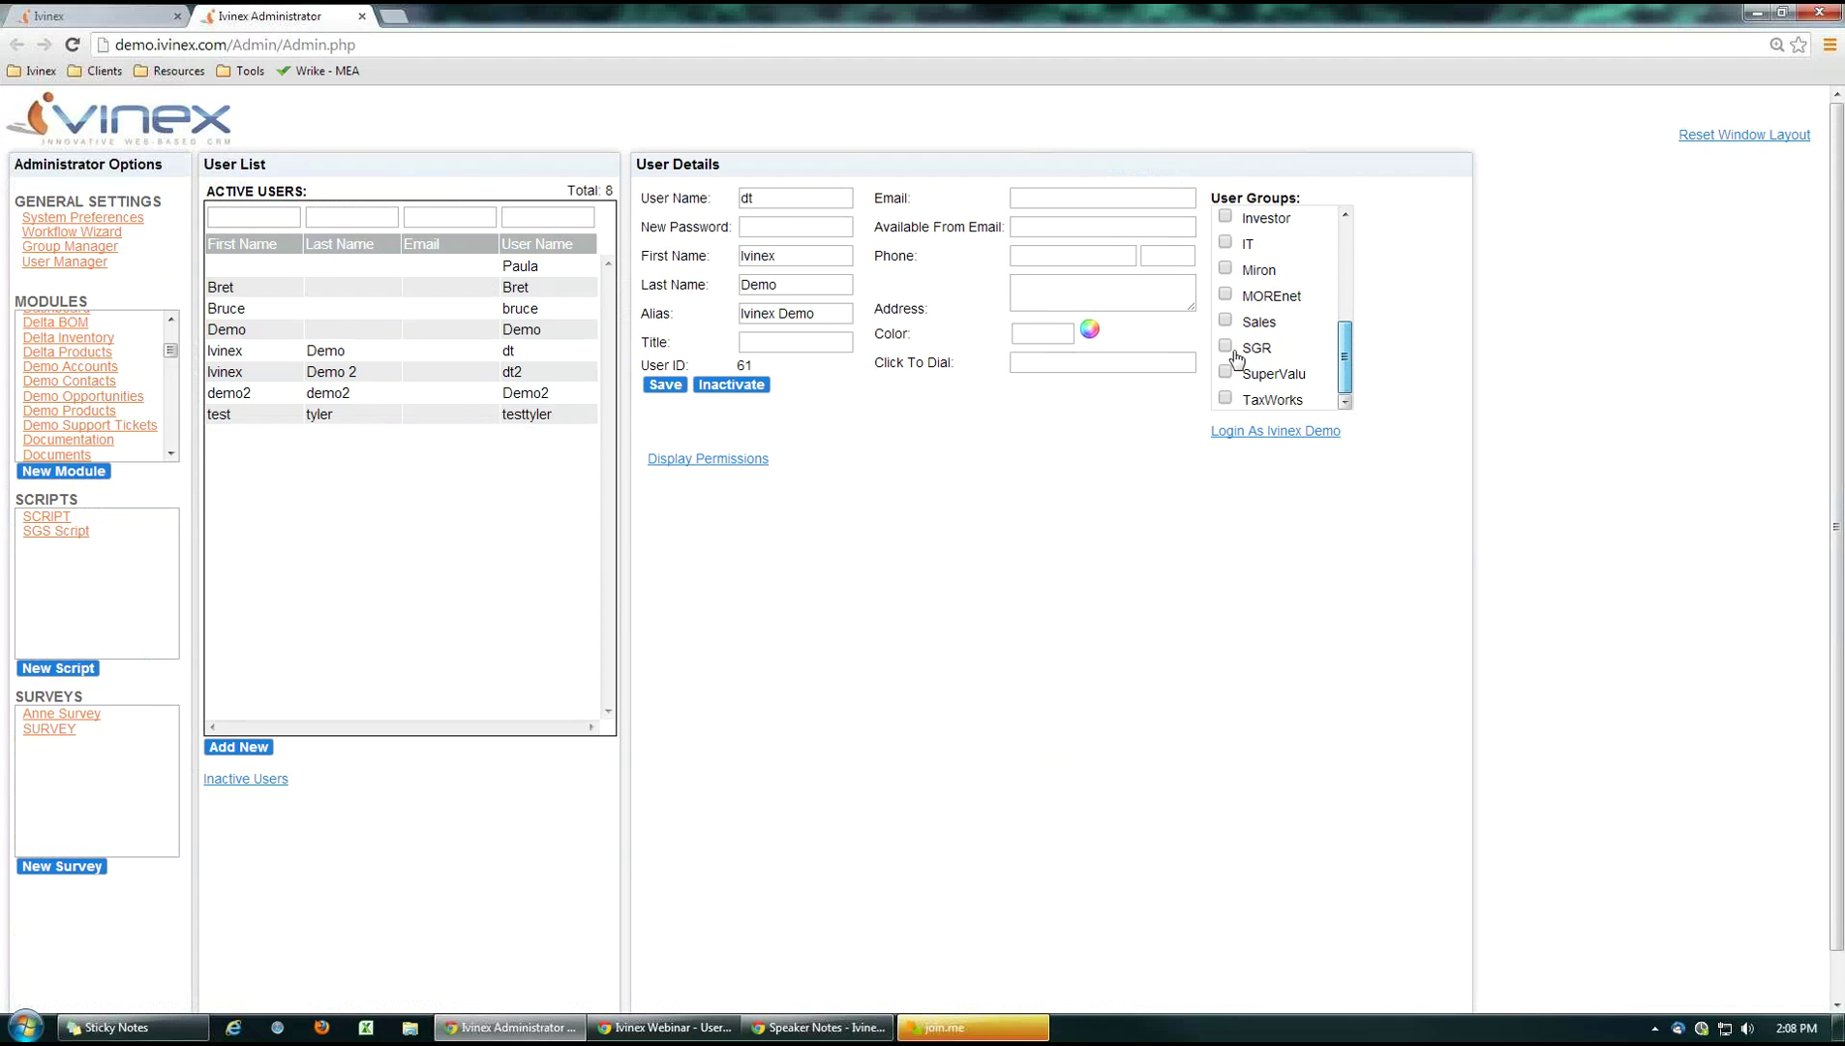
pyautogui.click(663, 389)
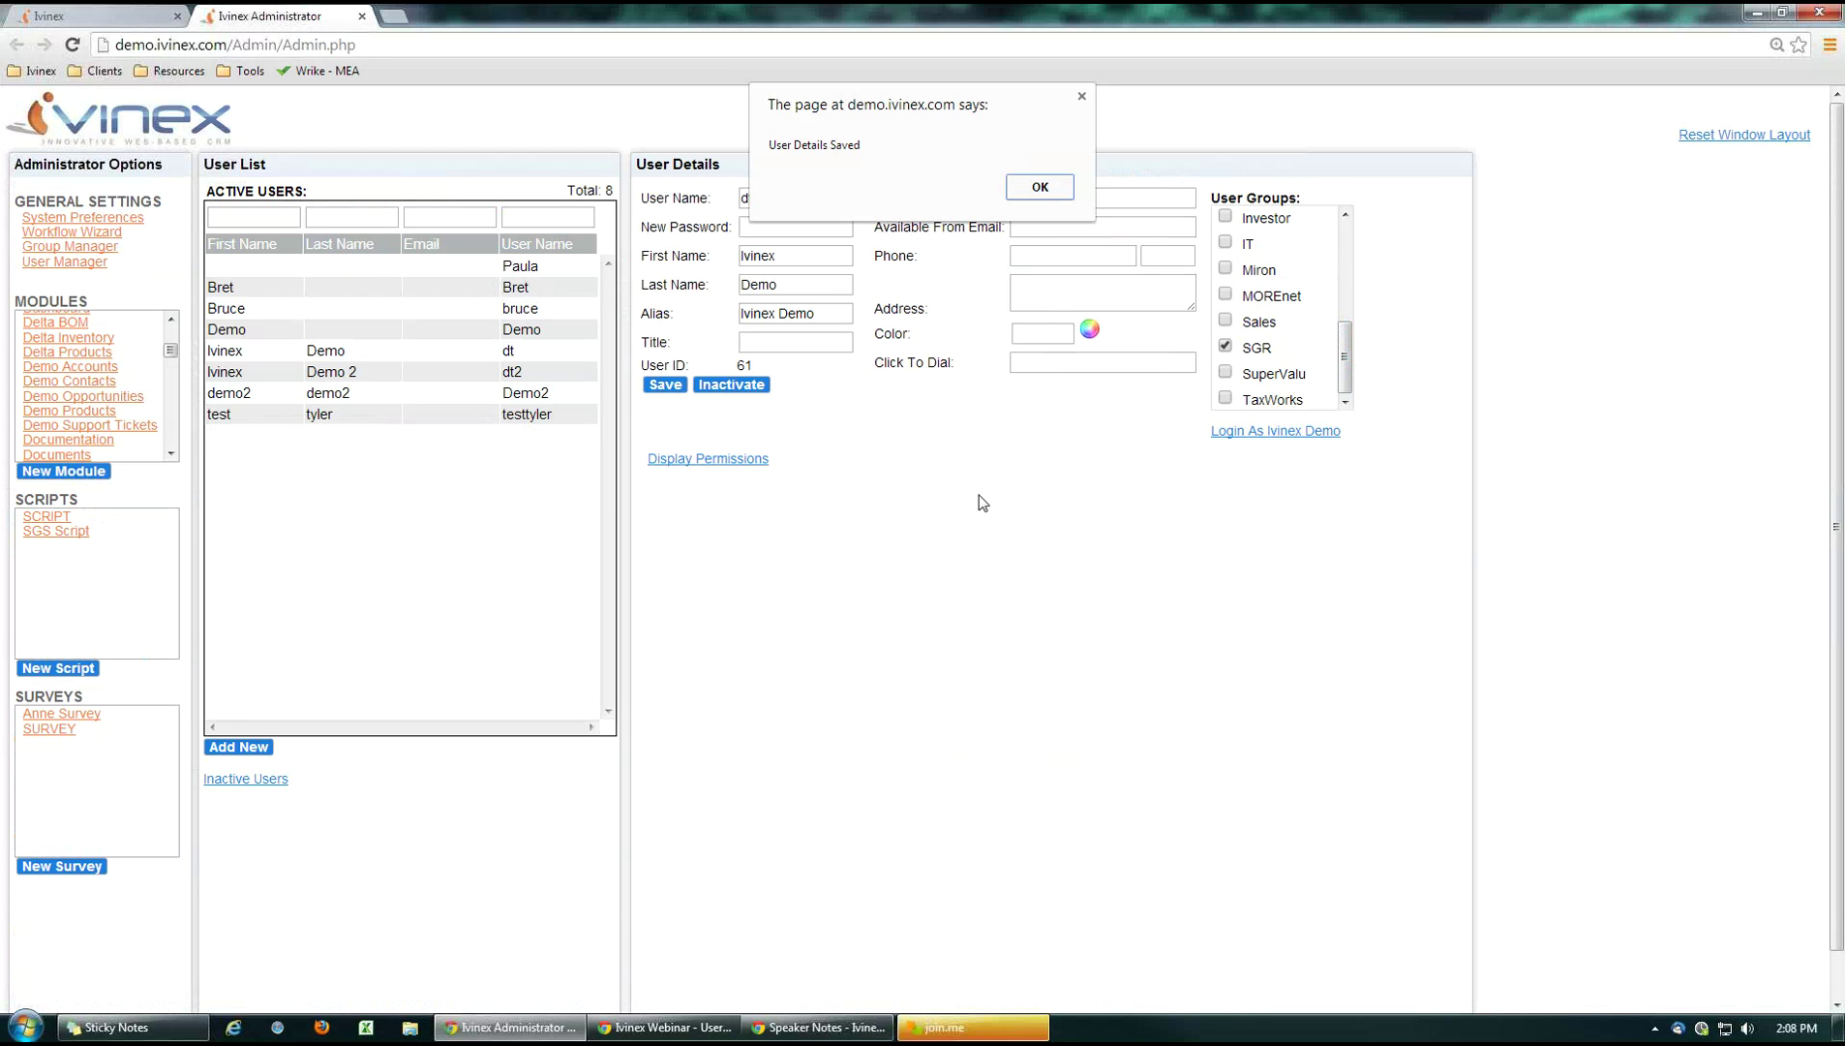
pyautogui.click(1040, 187)
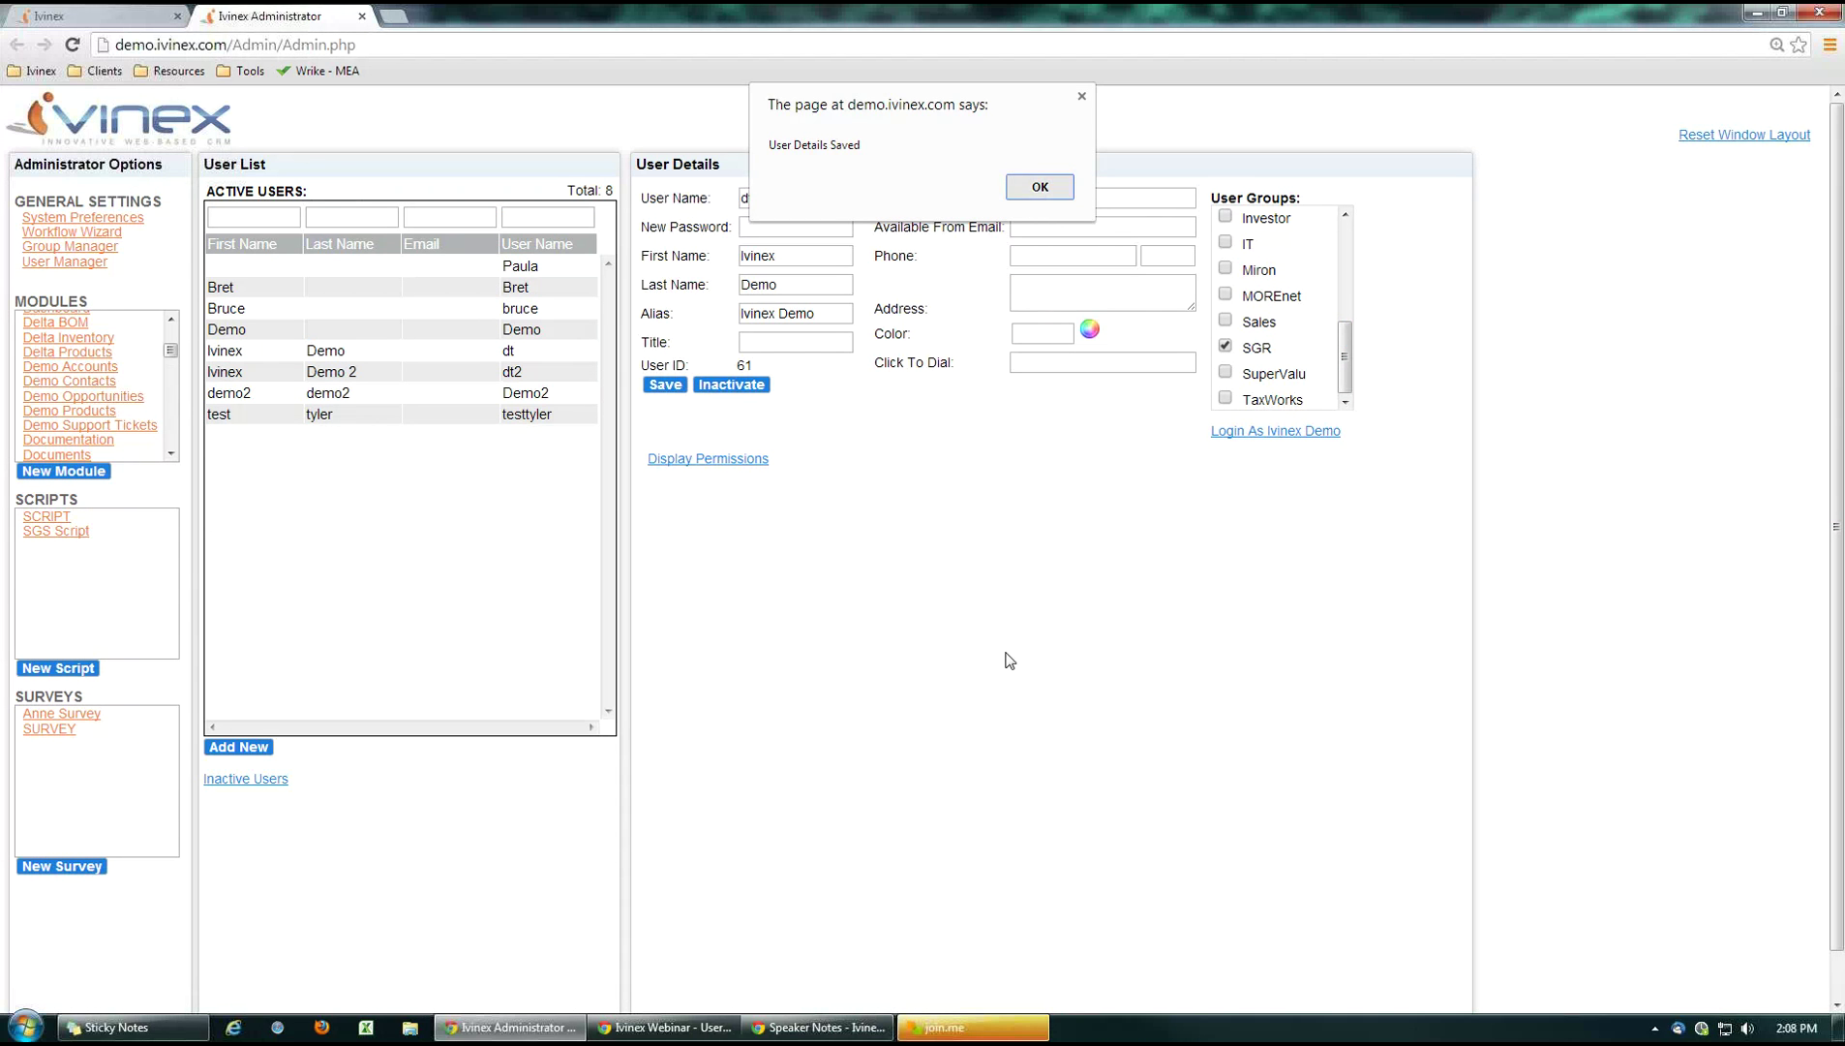
# Return to Demo Accounts in the main Ivinex page and view the BlueBird Manufacturing record's Admin and Account tabs.
pyautogui.click(97, 18)
pyautogui.click(407, 136)
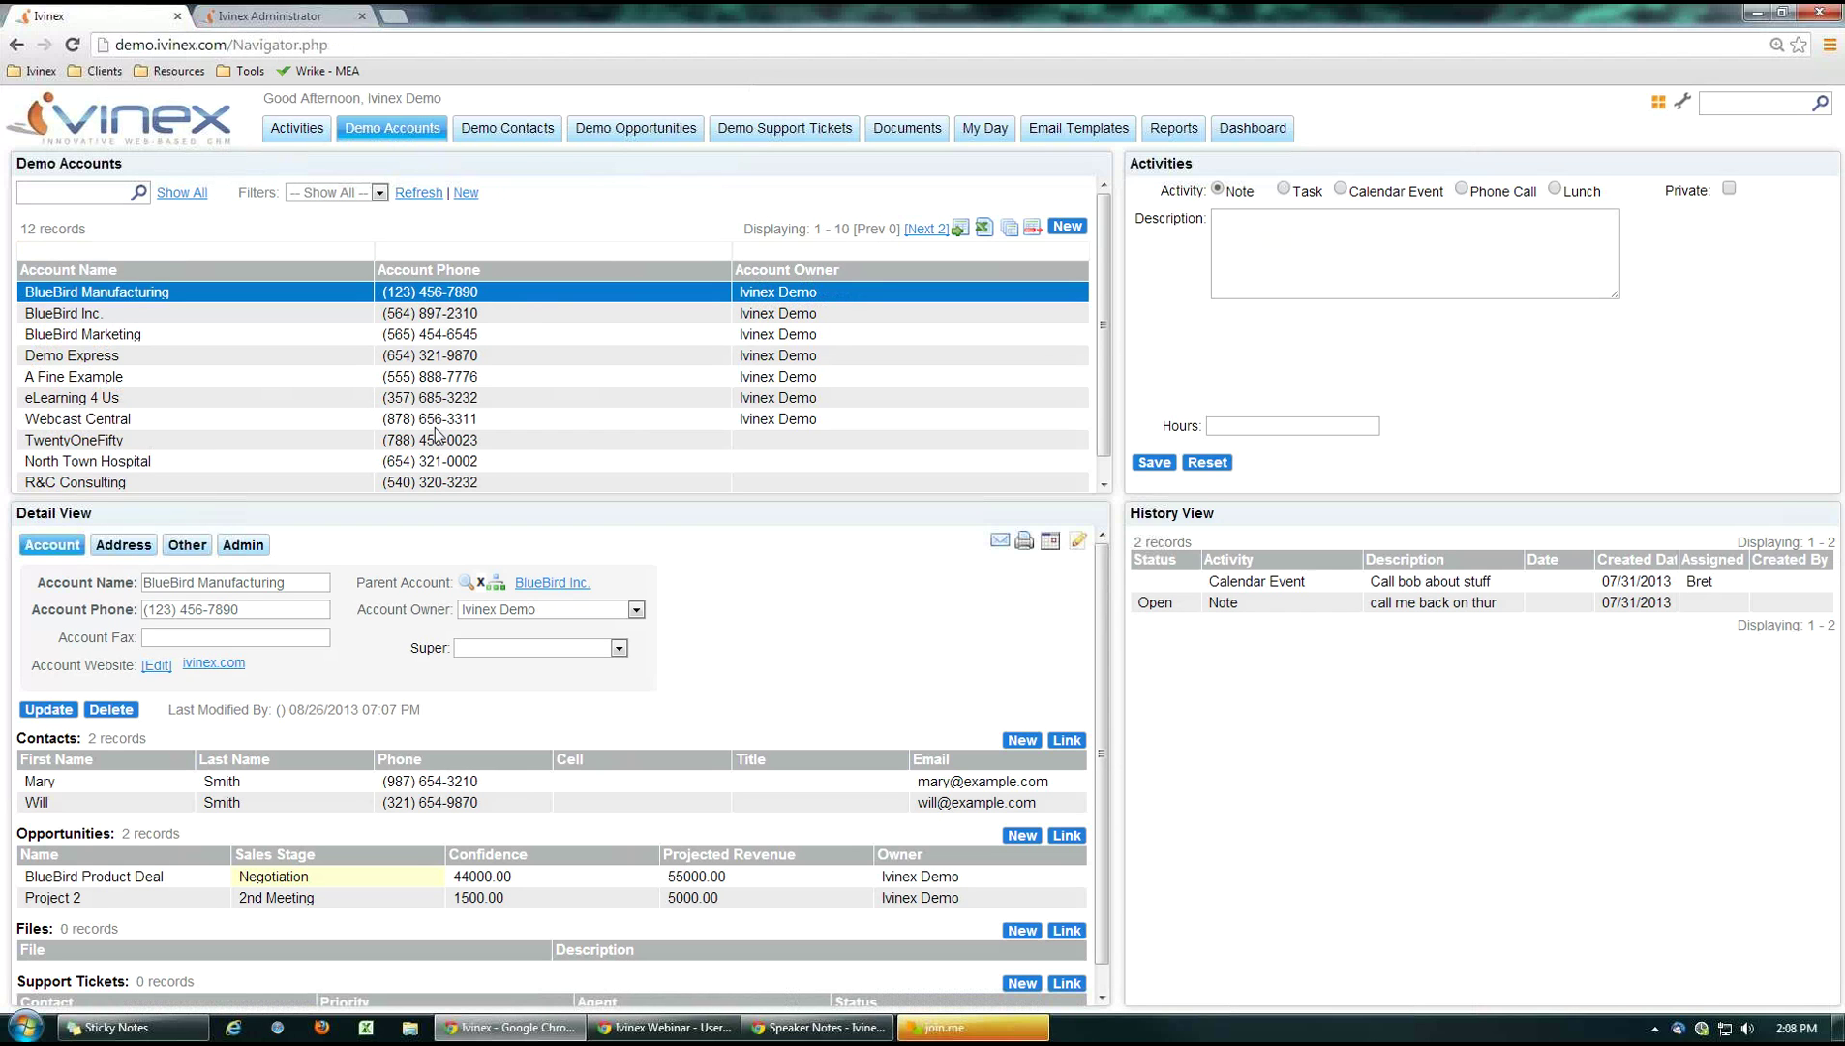
pyautogui.click(244, 548)
pyautogui.click(70, 548)
# In the Administrator, open the Super field on the Demo Accounts module's Account tab and set its Display When to testing.
pyautogui.click(272, 18)
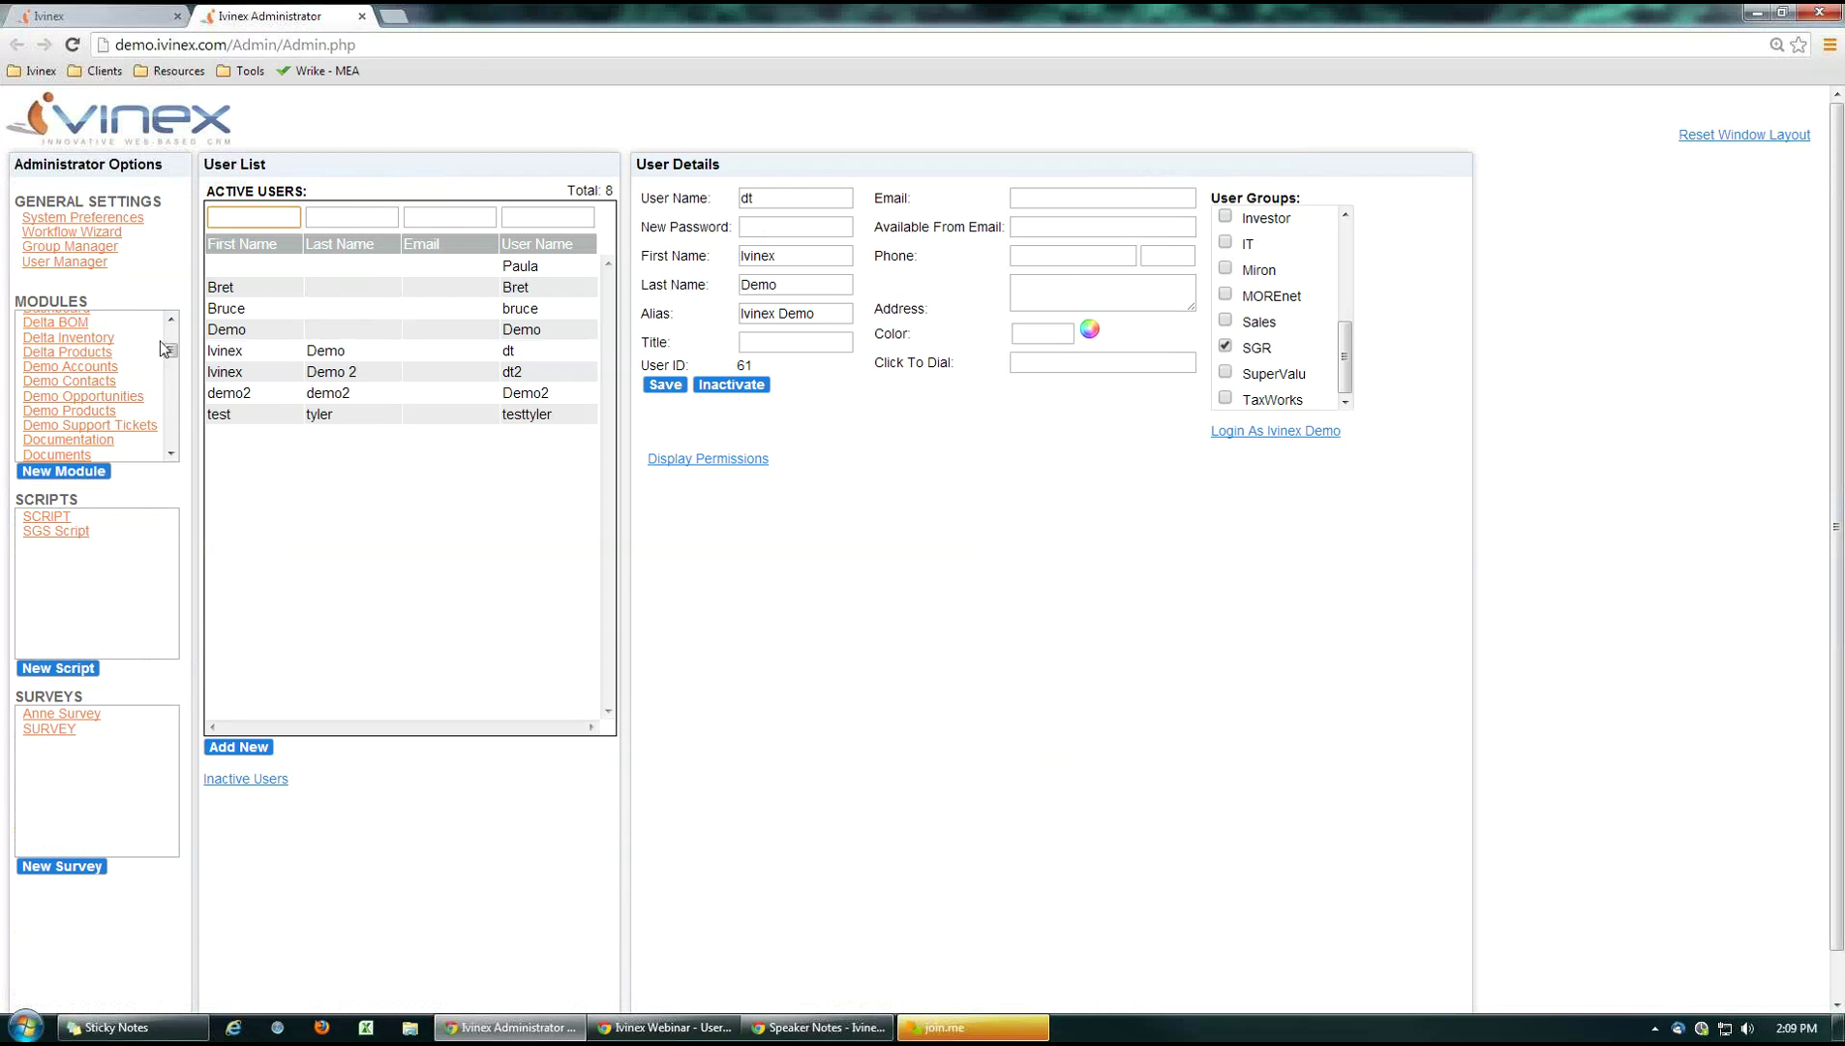
pyautogui.click(93, 368)
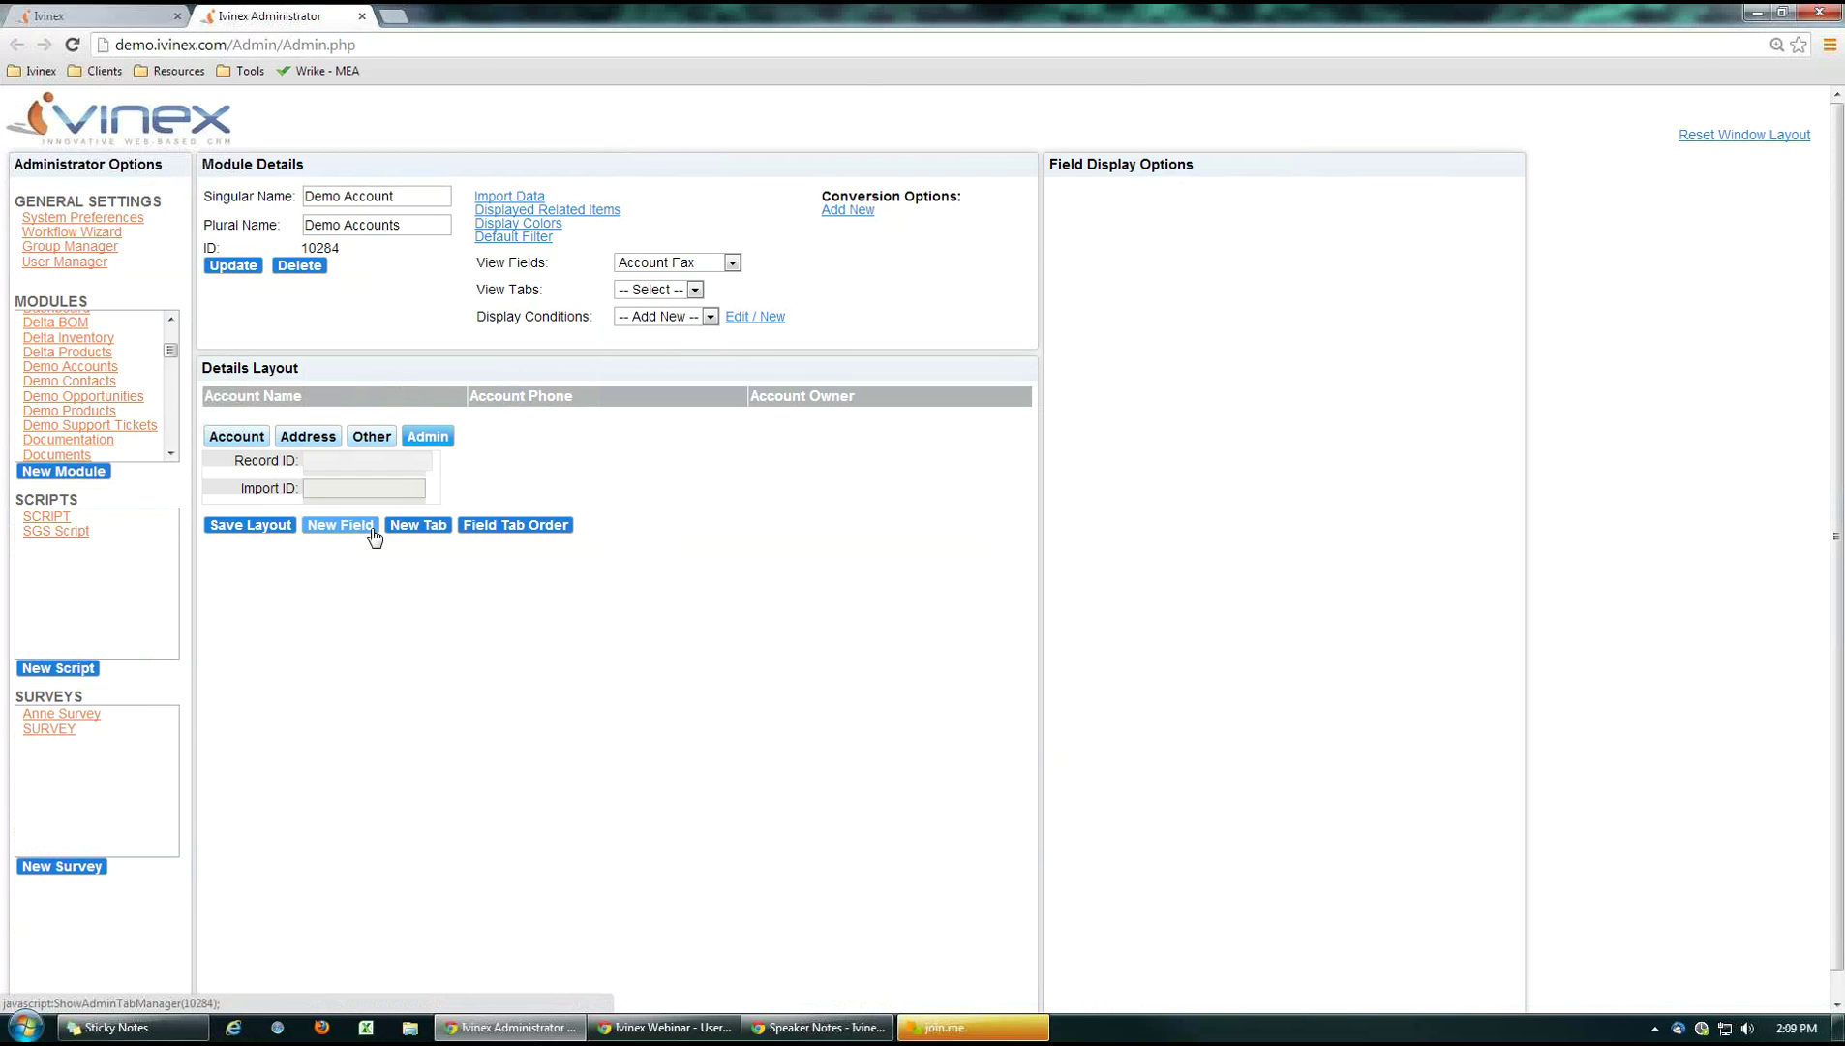
pyautogui.click(251, 437)
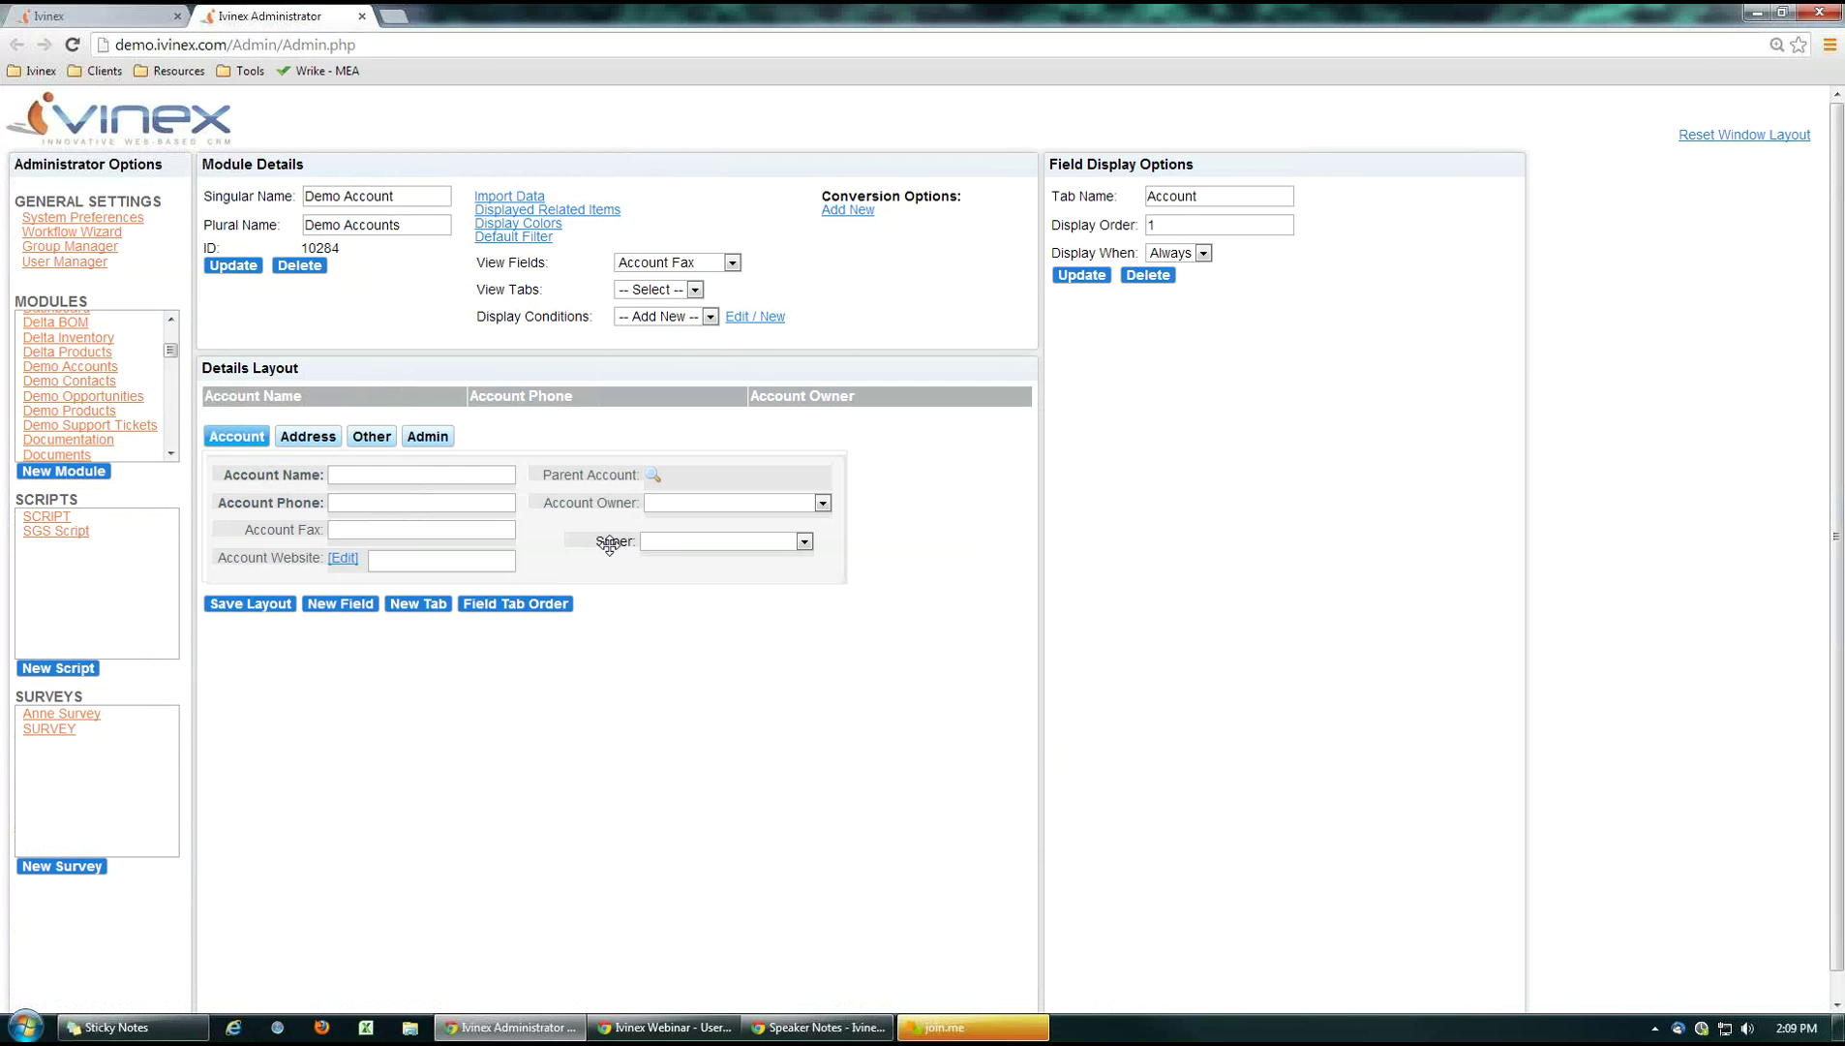
pyautogui.click(609, 540)
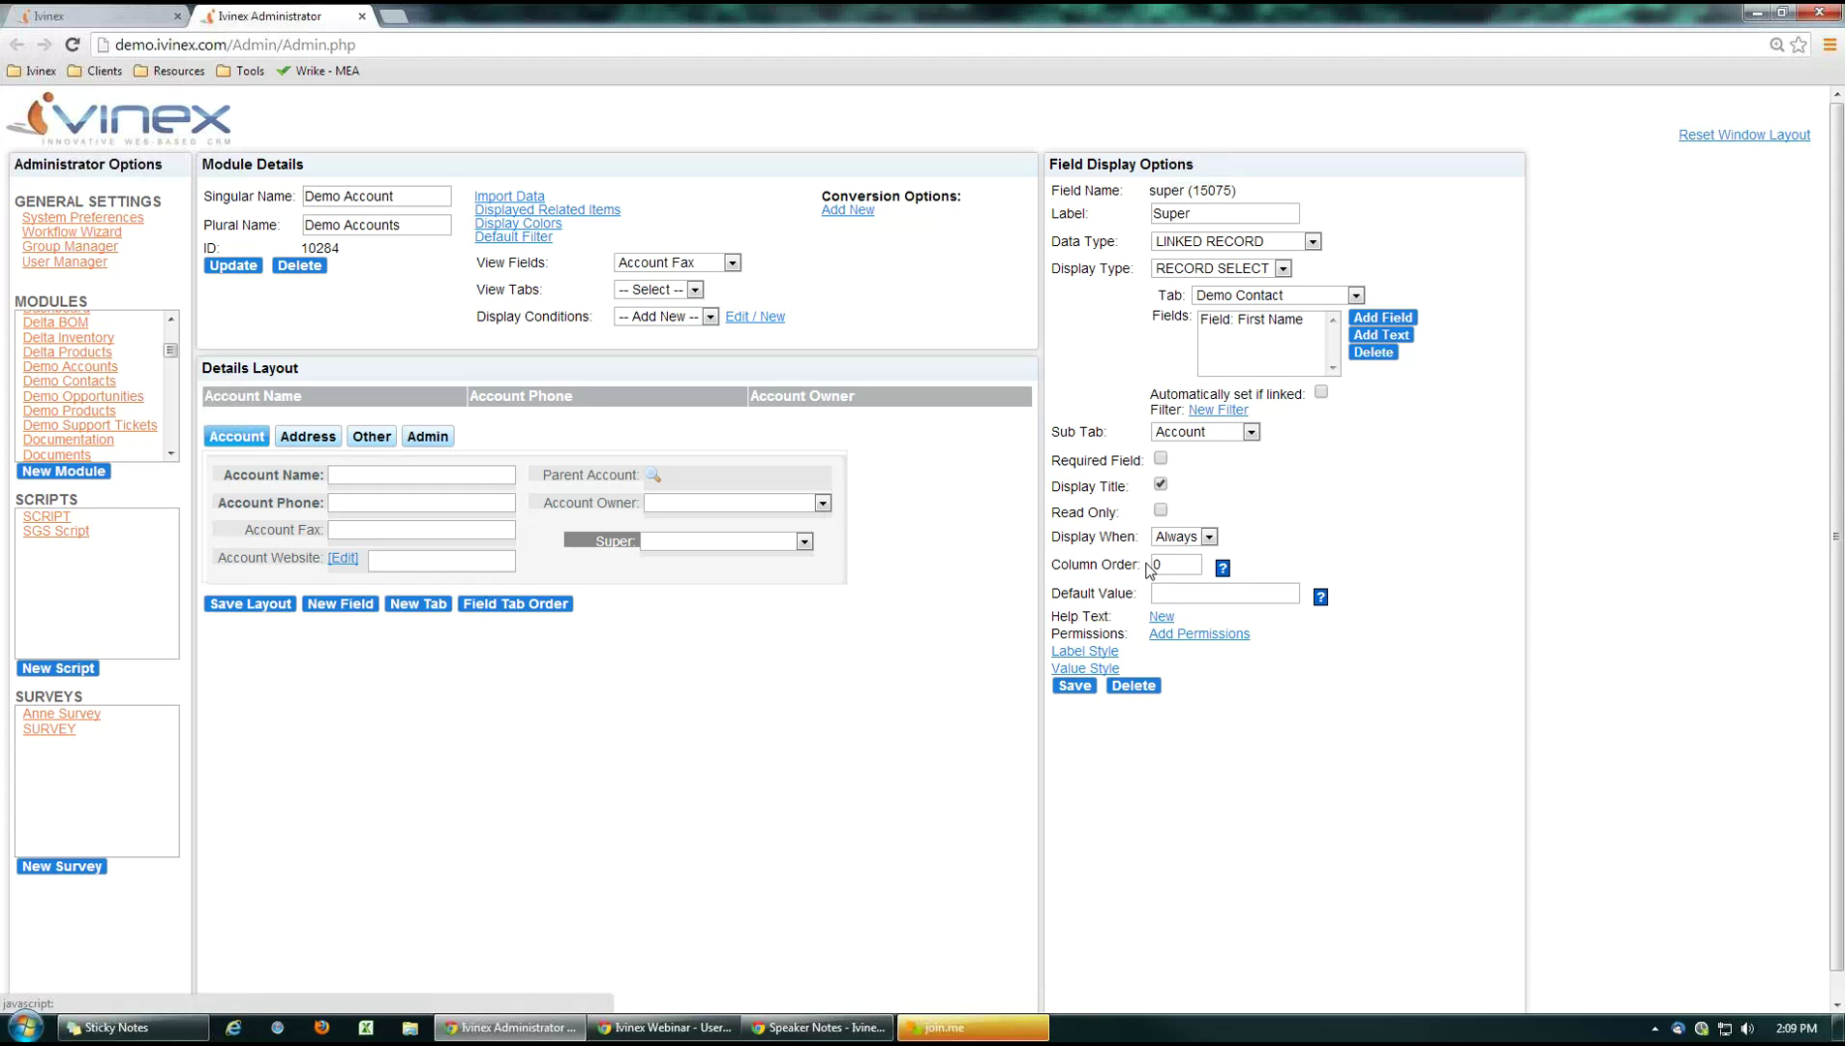
pyautogui.click(1211, 538)
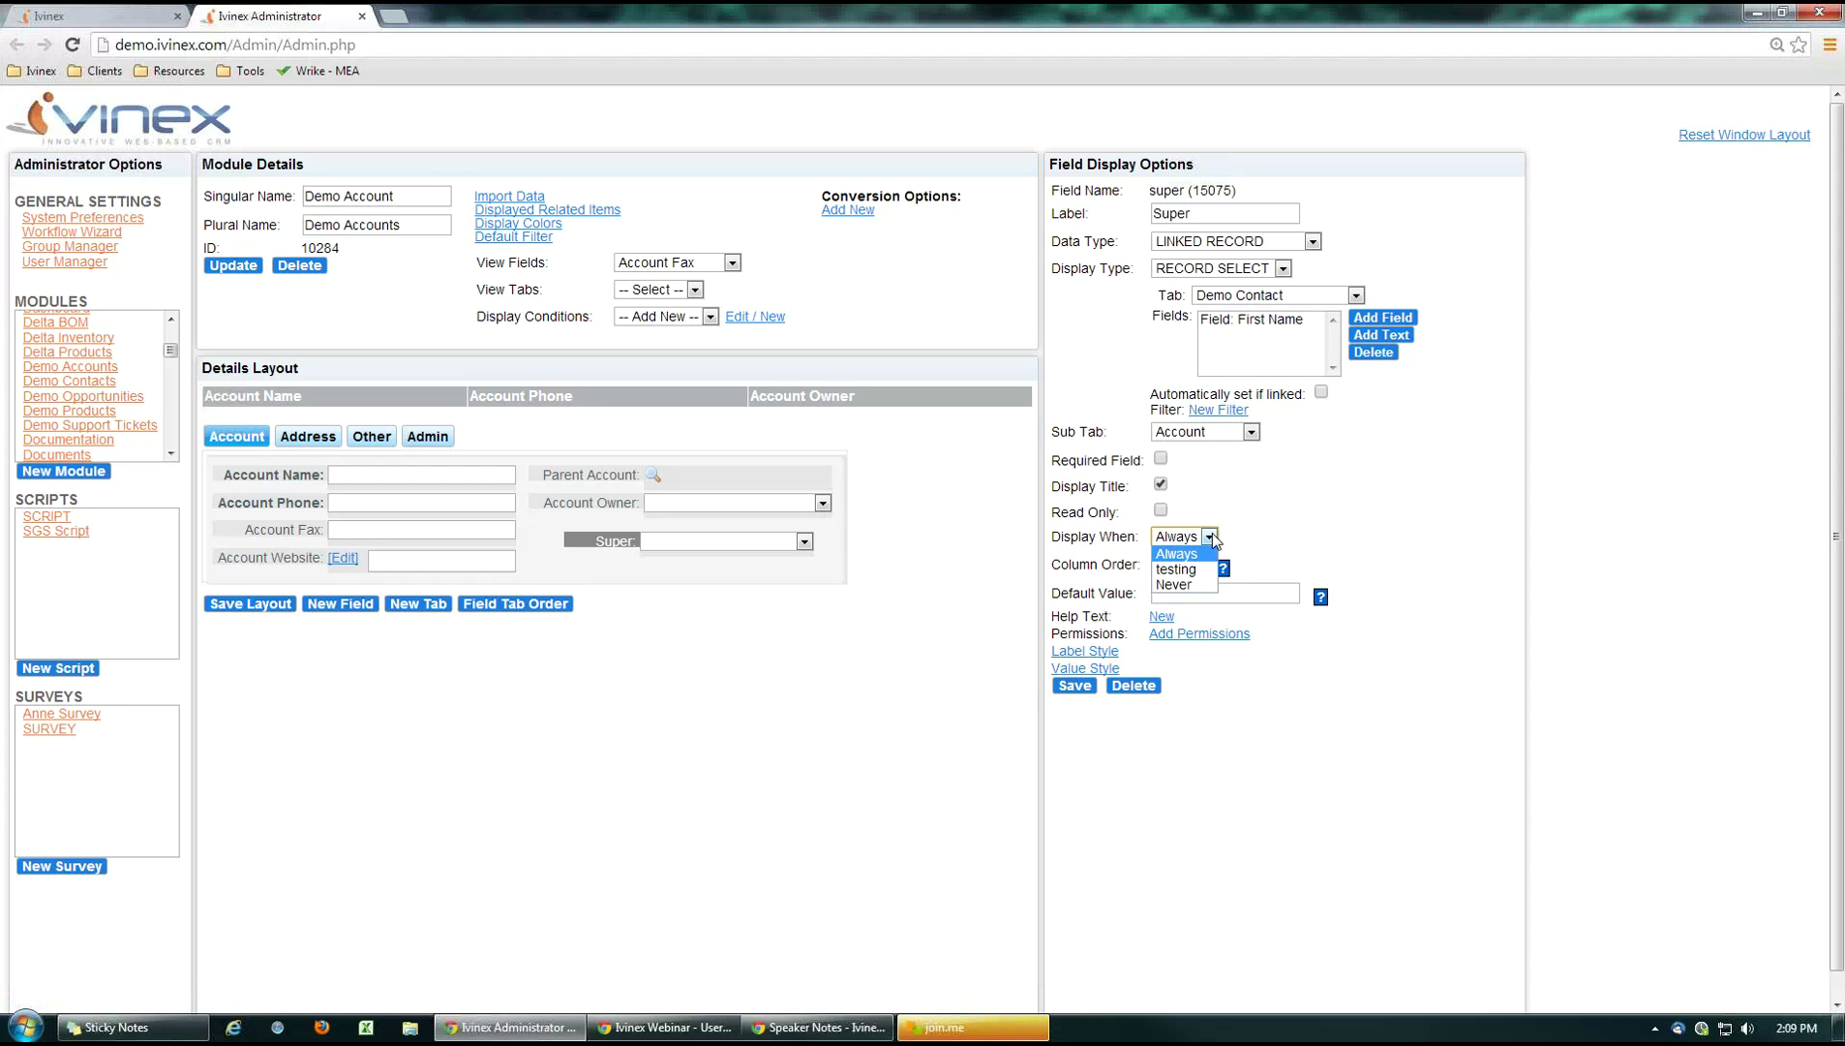
pyautogui.click(1270, 534)
pyautogui.click(710, 318)
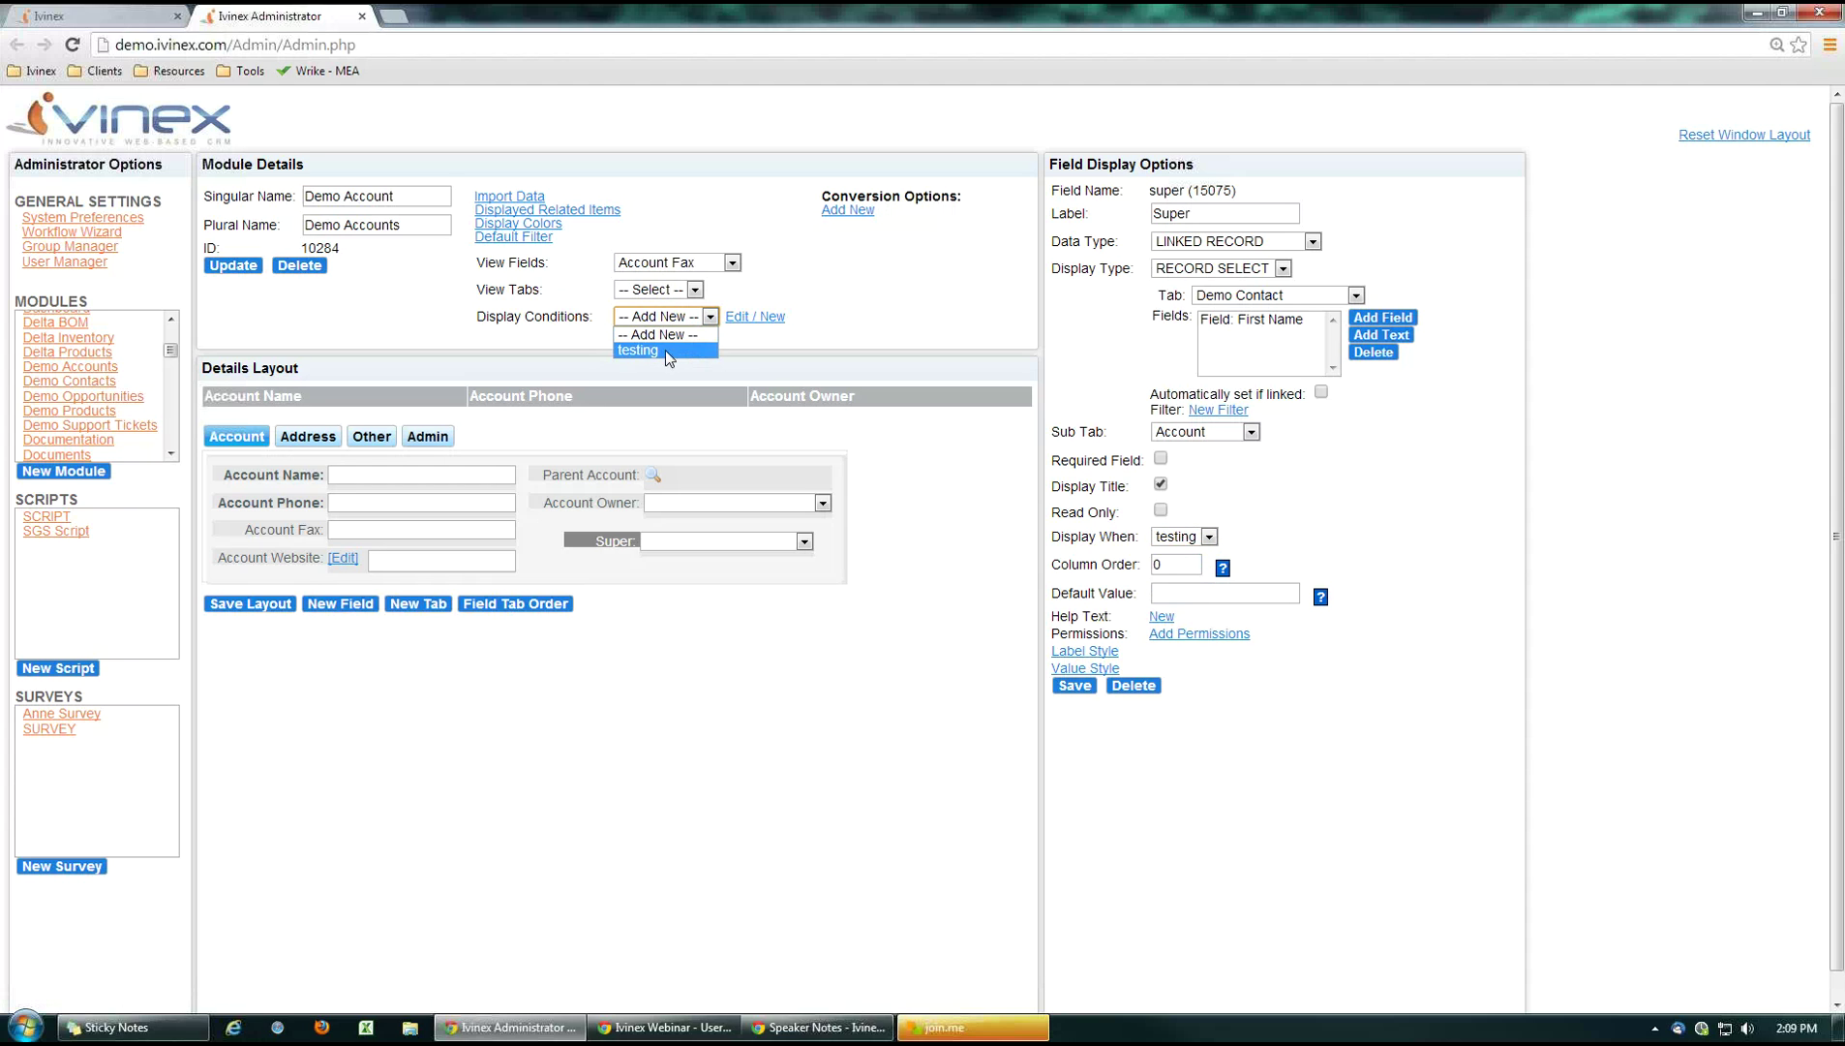
pyautogui.click(868, 332)
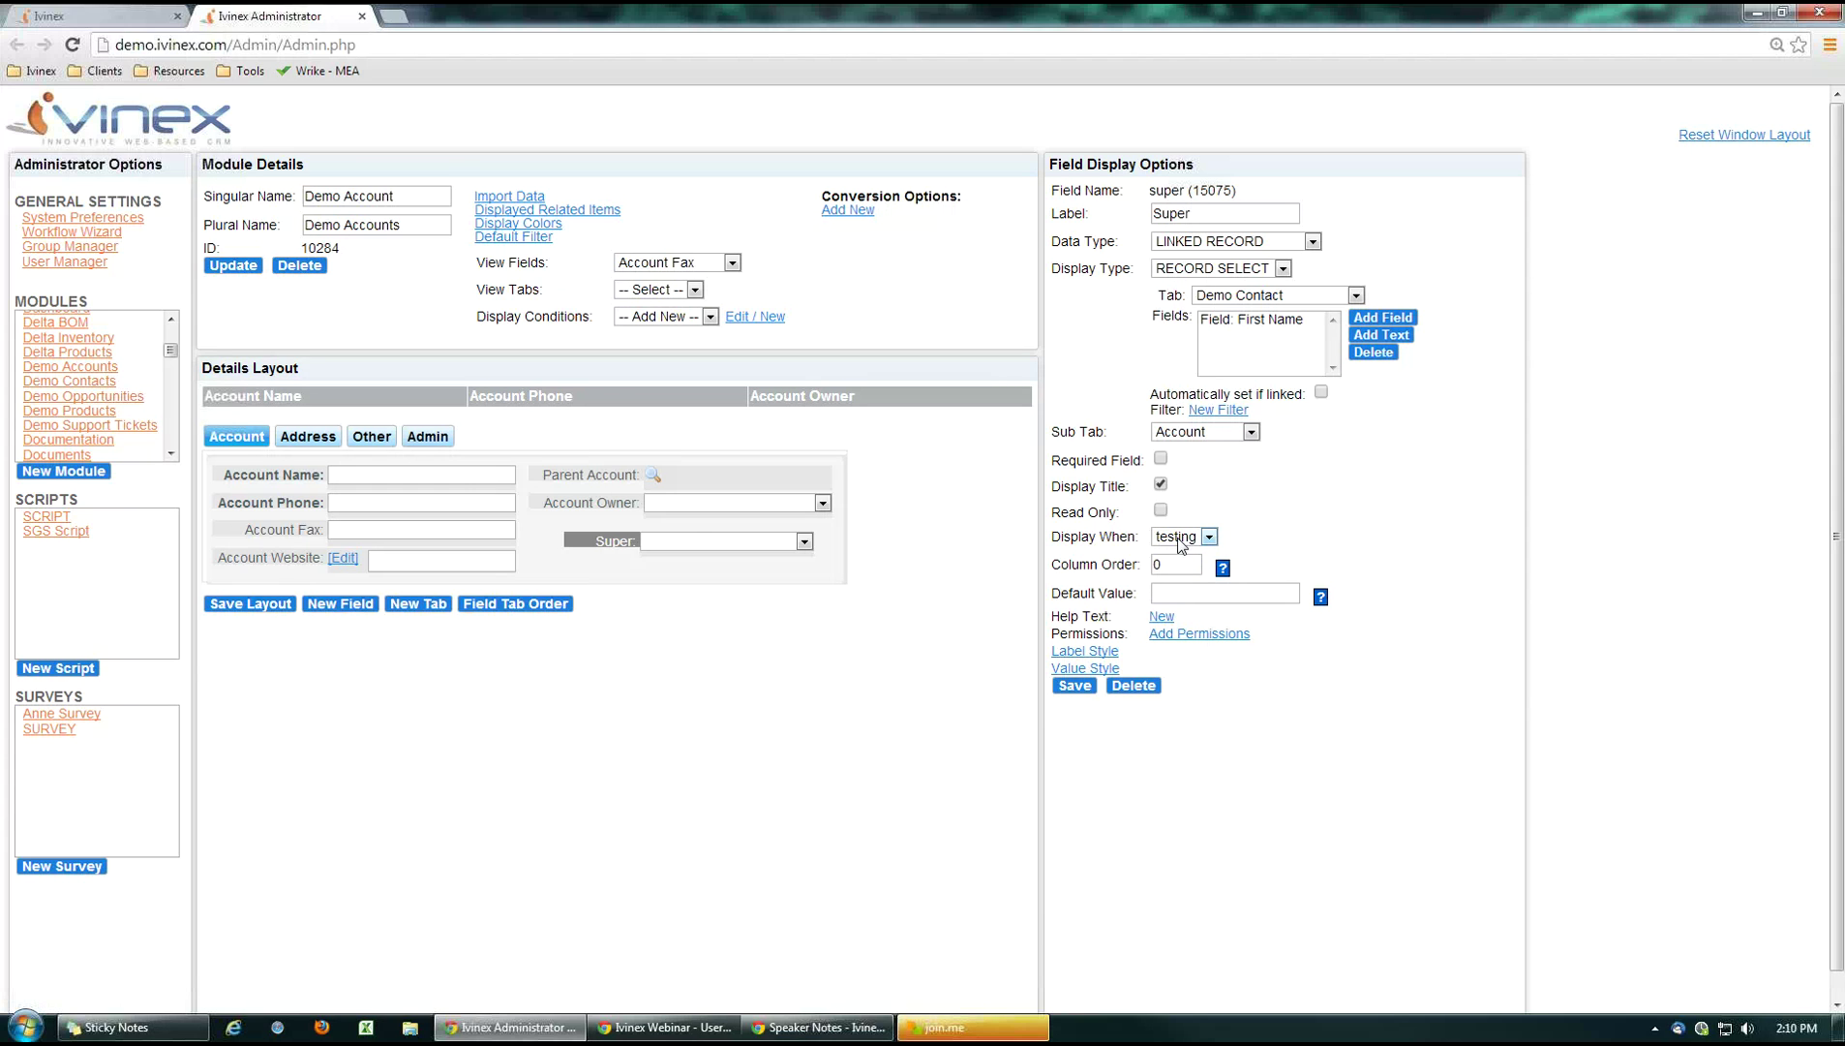
# Try giving a single user change permission on the Super field, remove that user and cancel the field permissions.
pyautogui.click(1183, 634)
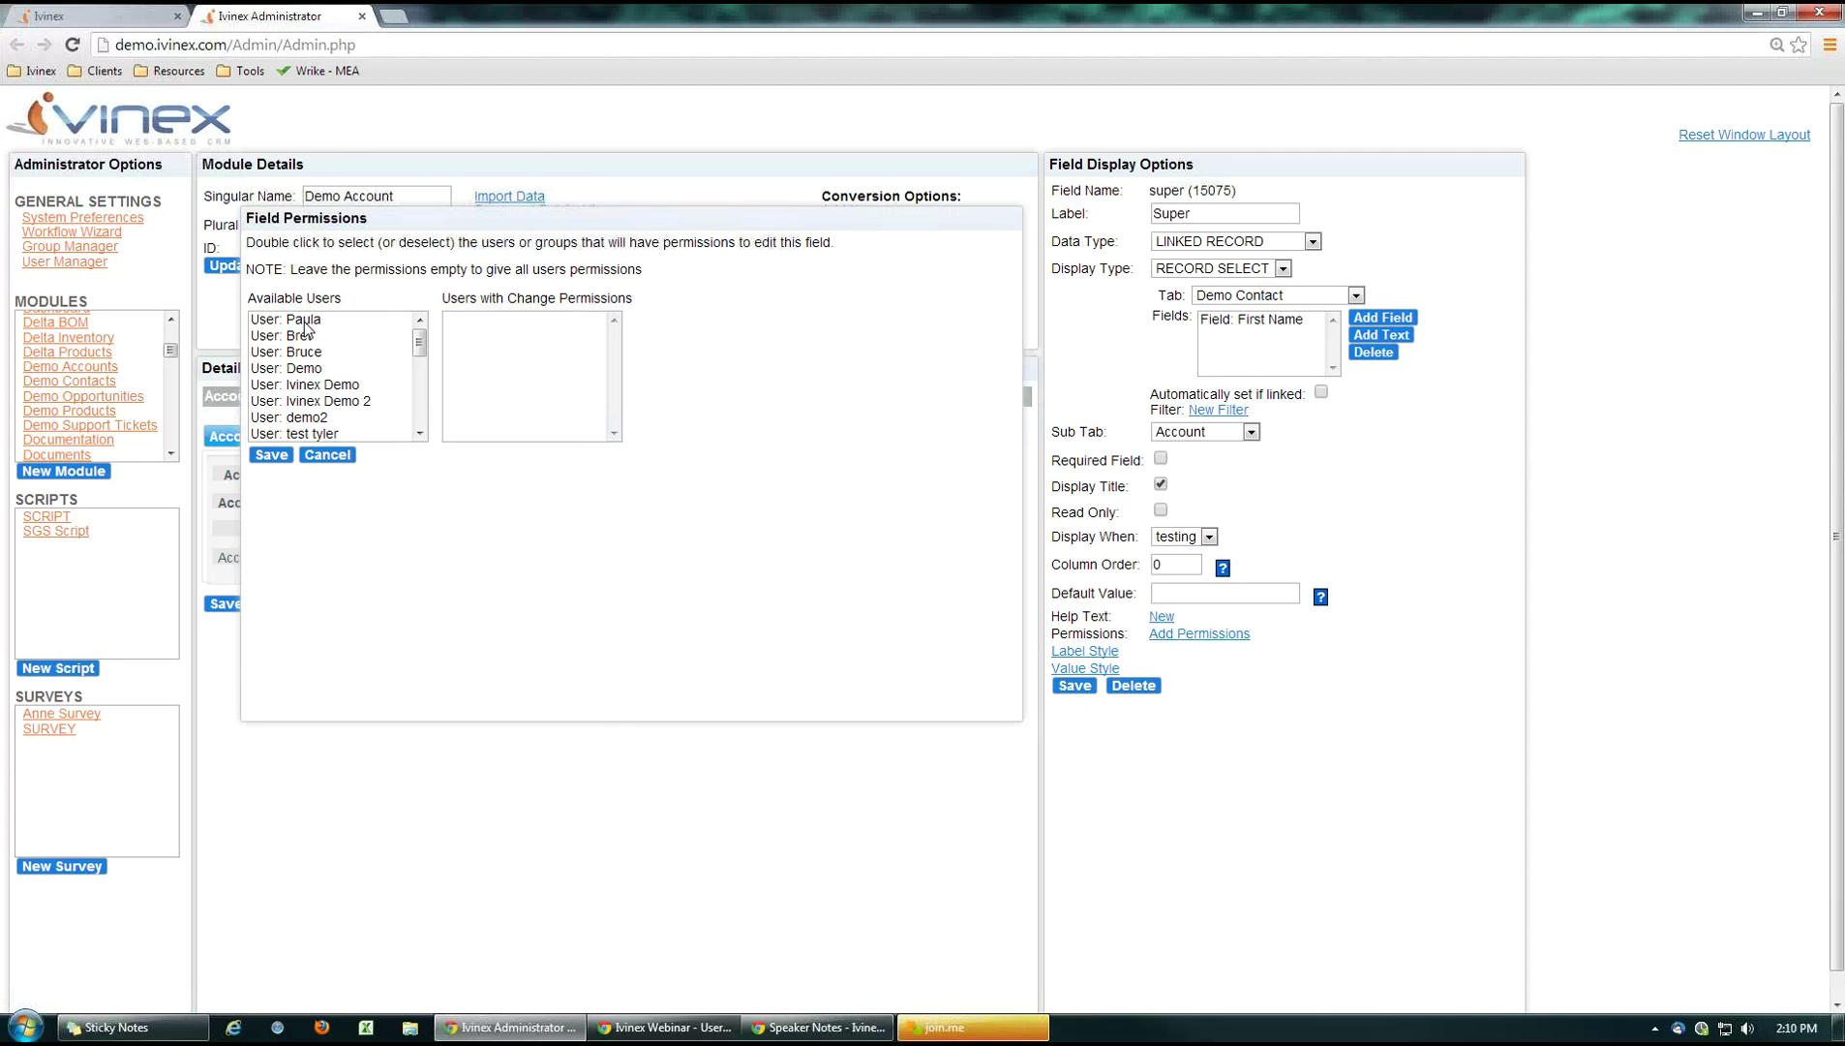
pyautogui.doubleClick(339, 321)
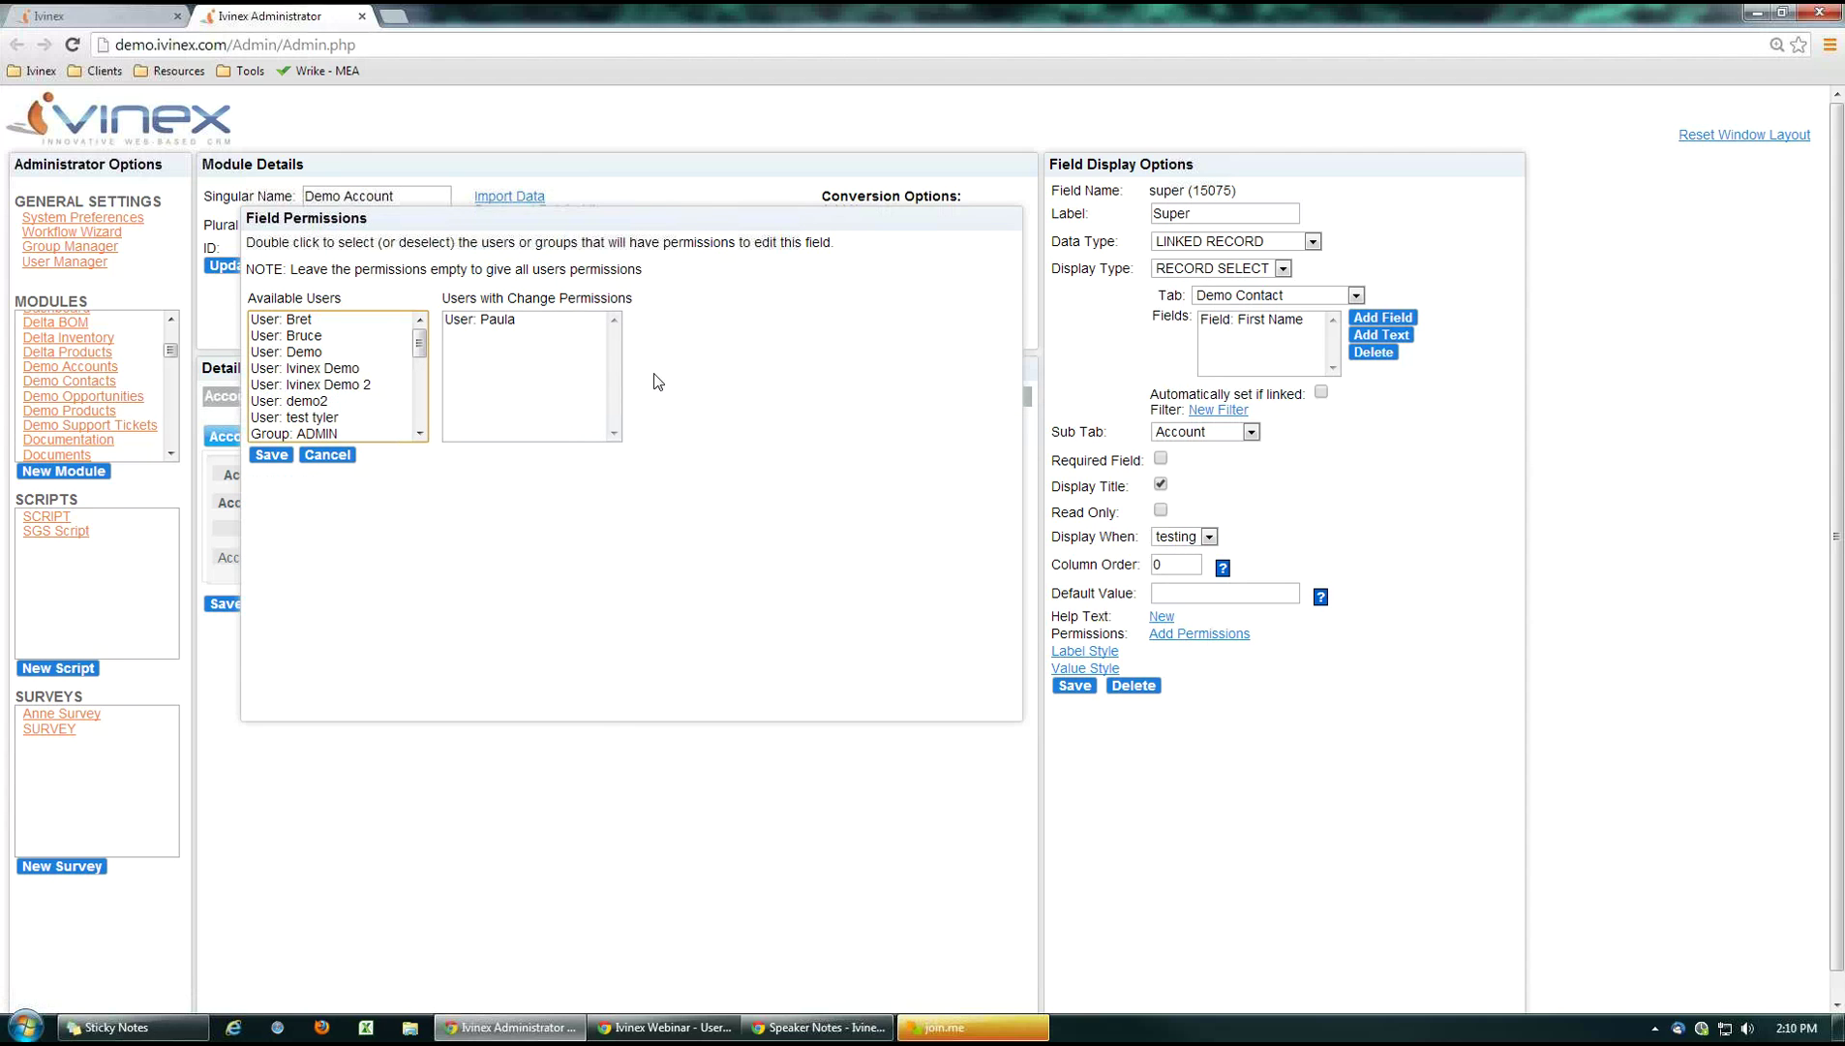
pyautogui.doubleClick(495, 320)
pyautogui.click(335, 456)
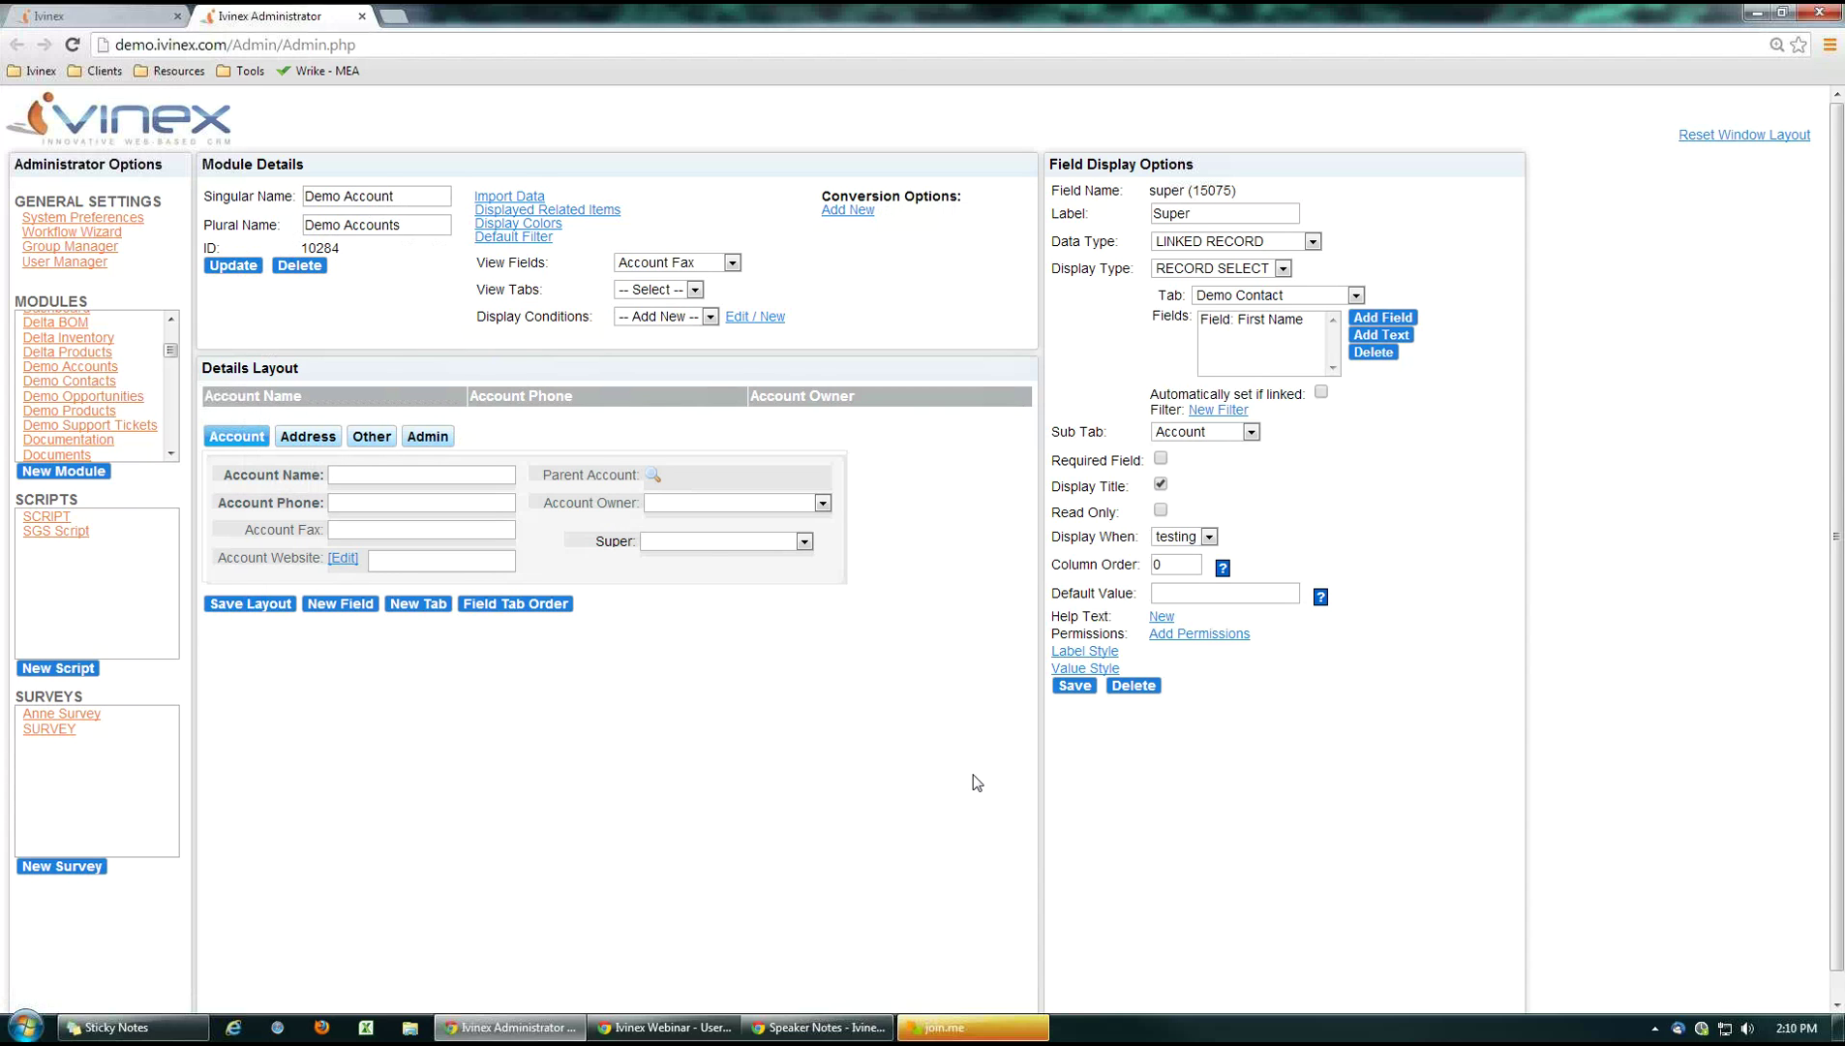
# Switch to the Ivinex webinar presentation on users, groups and permissions.
pyautogui.click(668, 1027)
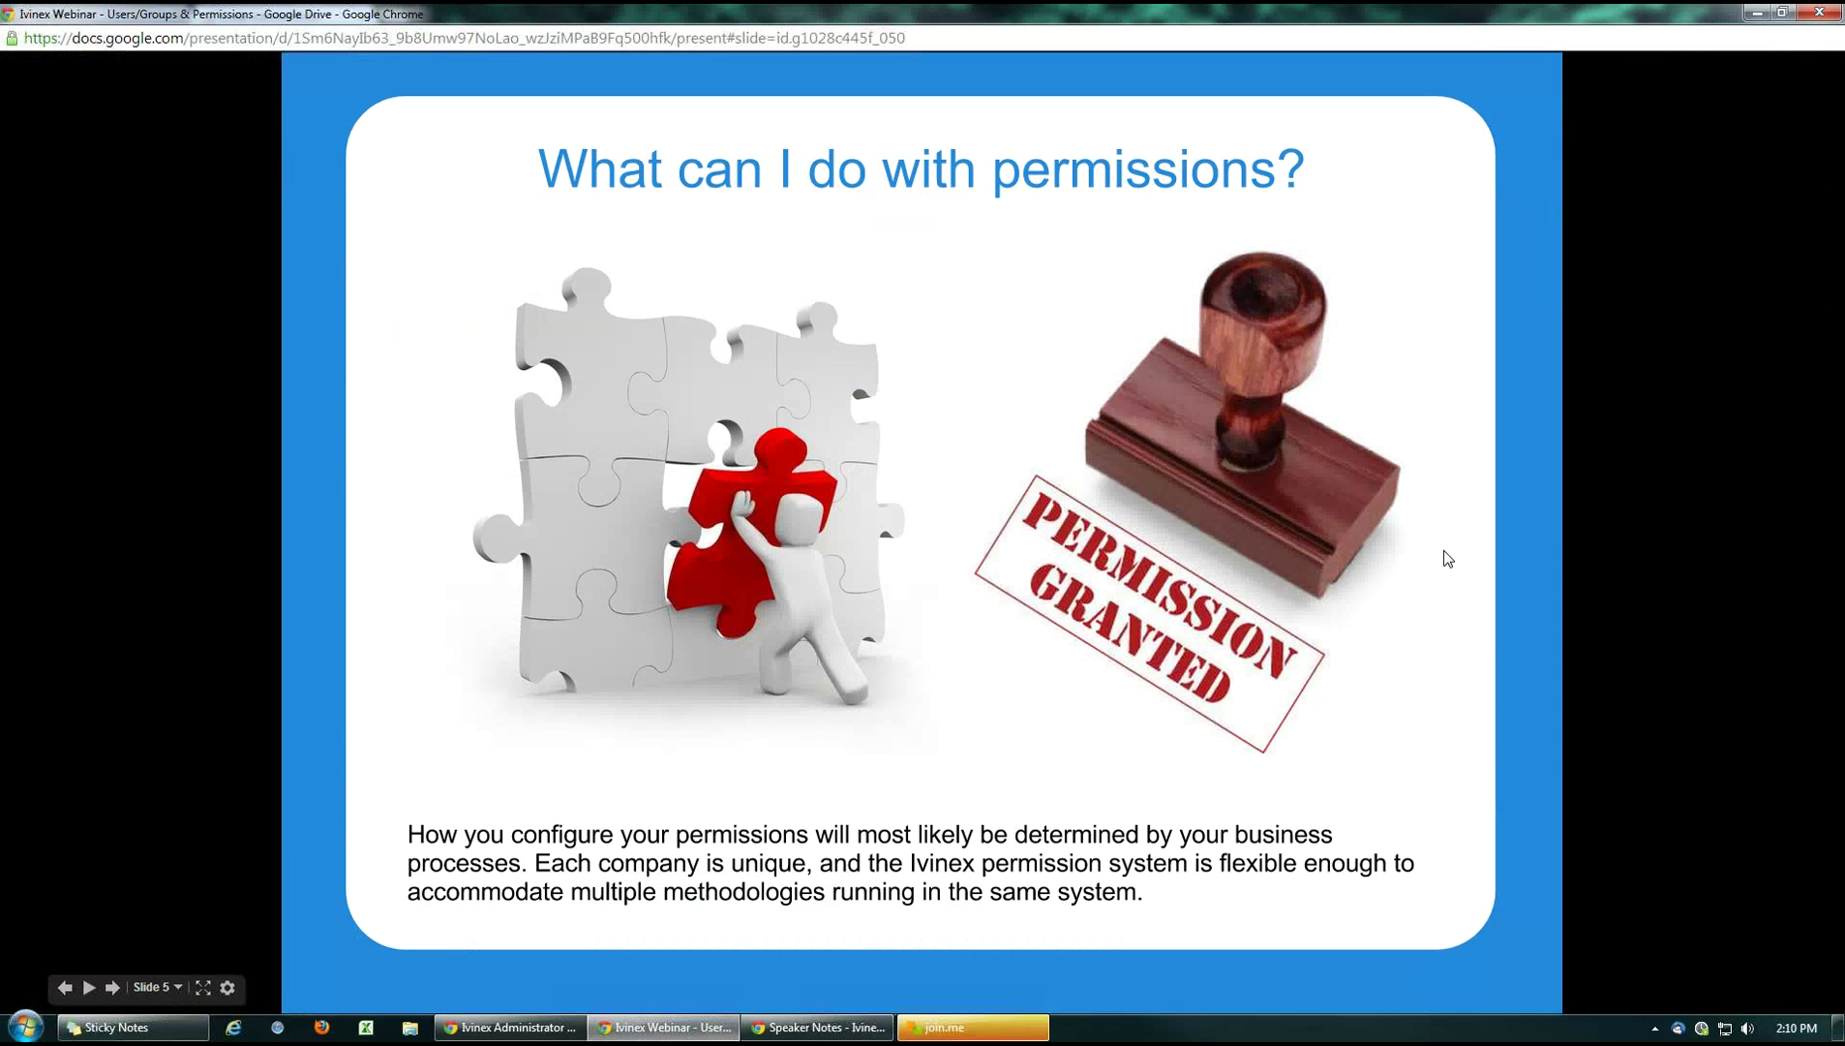